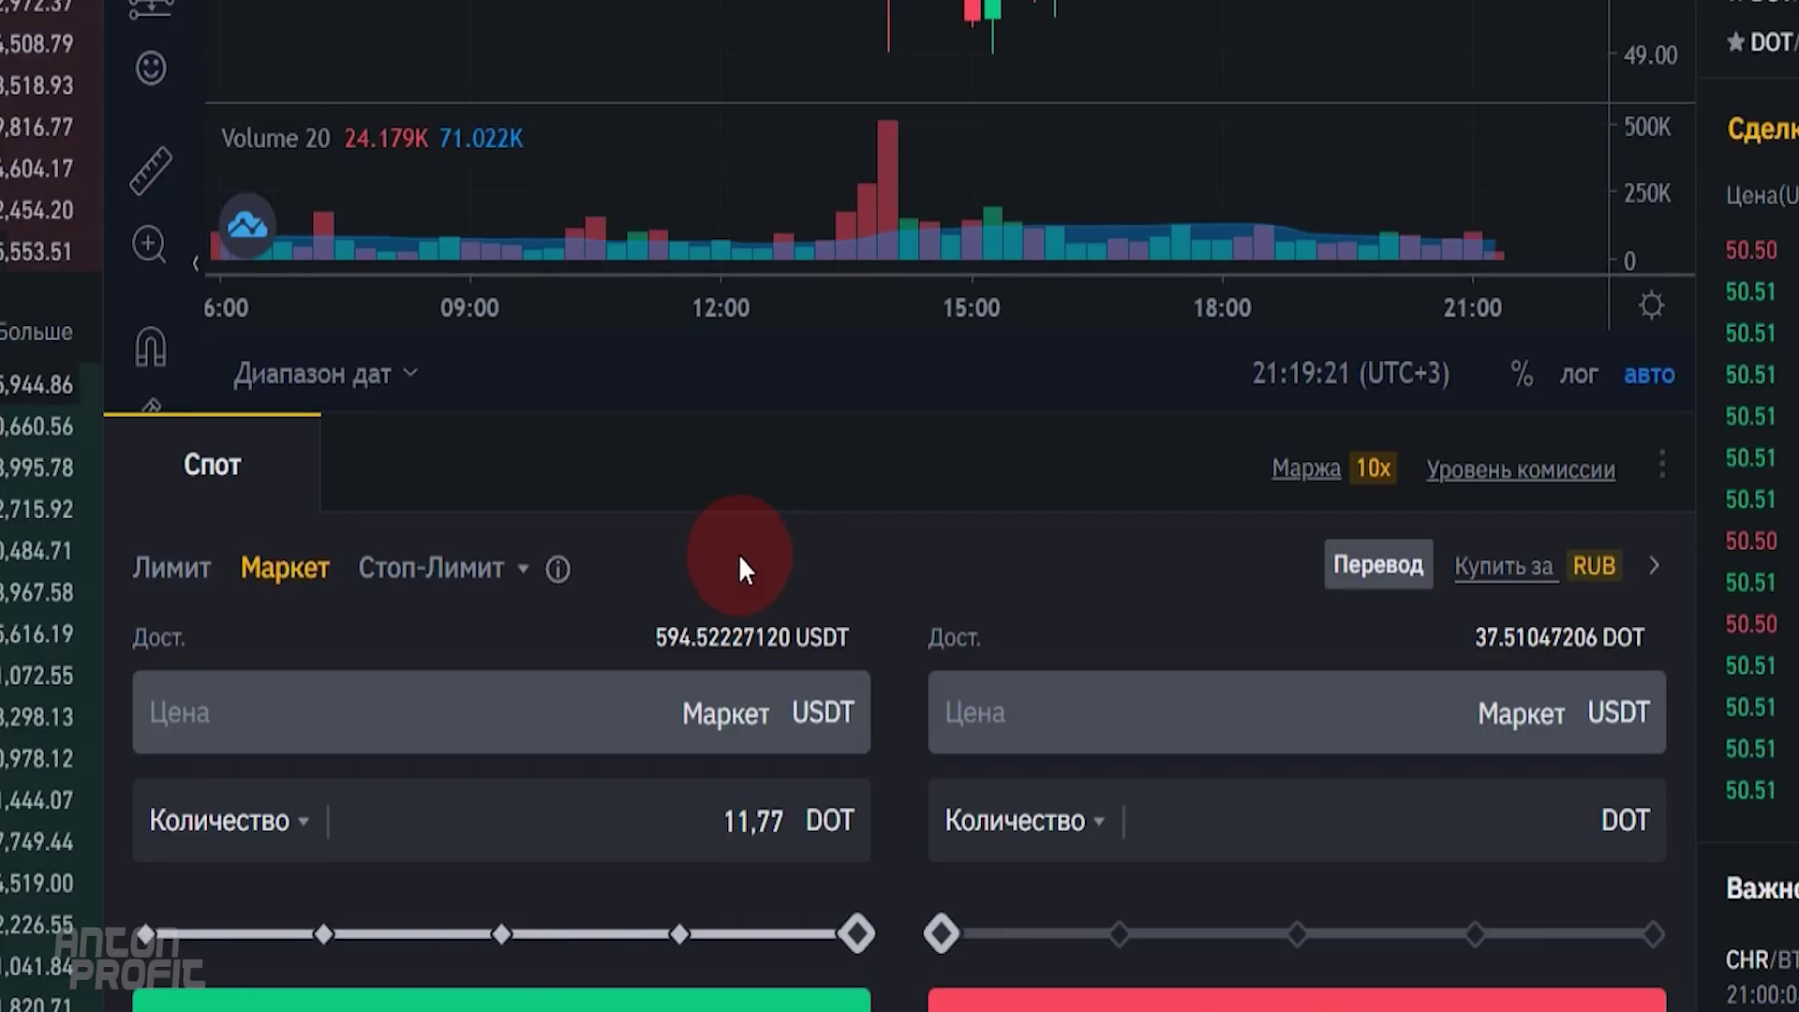
- Replace the 11,77 buy quantity with 11,2 DOT on the spot buy form
left_click(811, 823)
key("ctrl+a")
key("BackSpace")
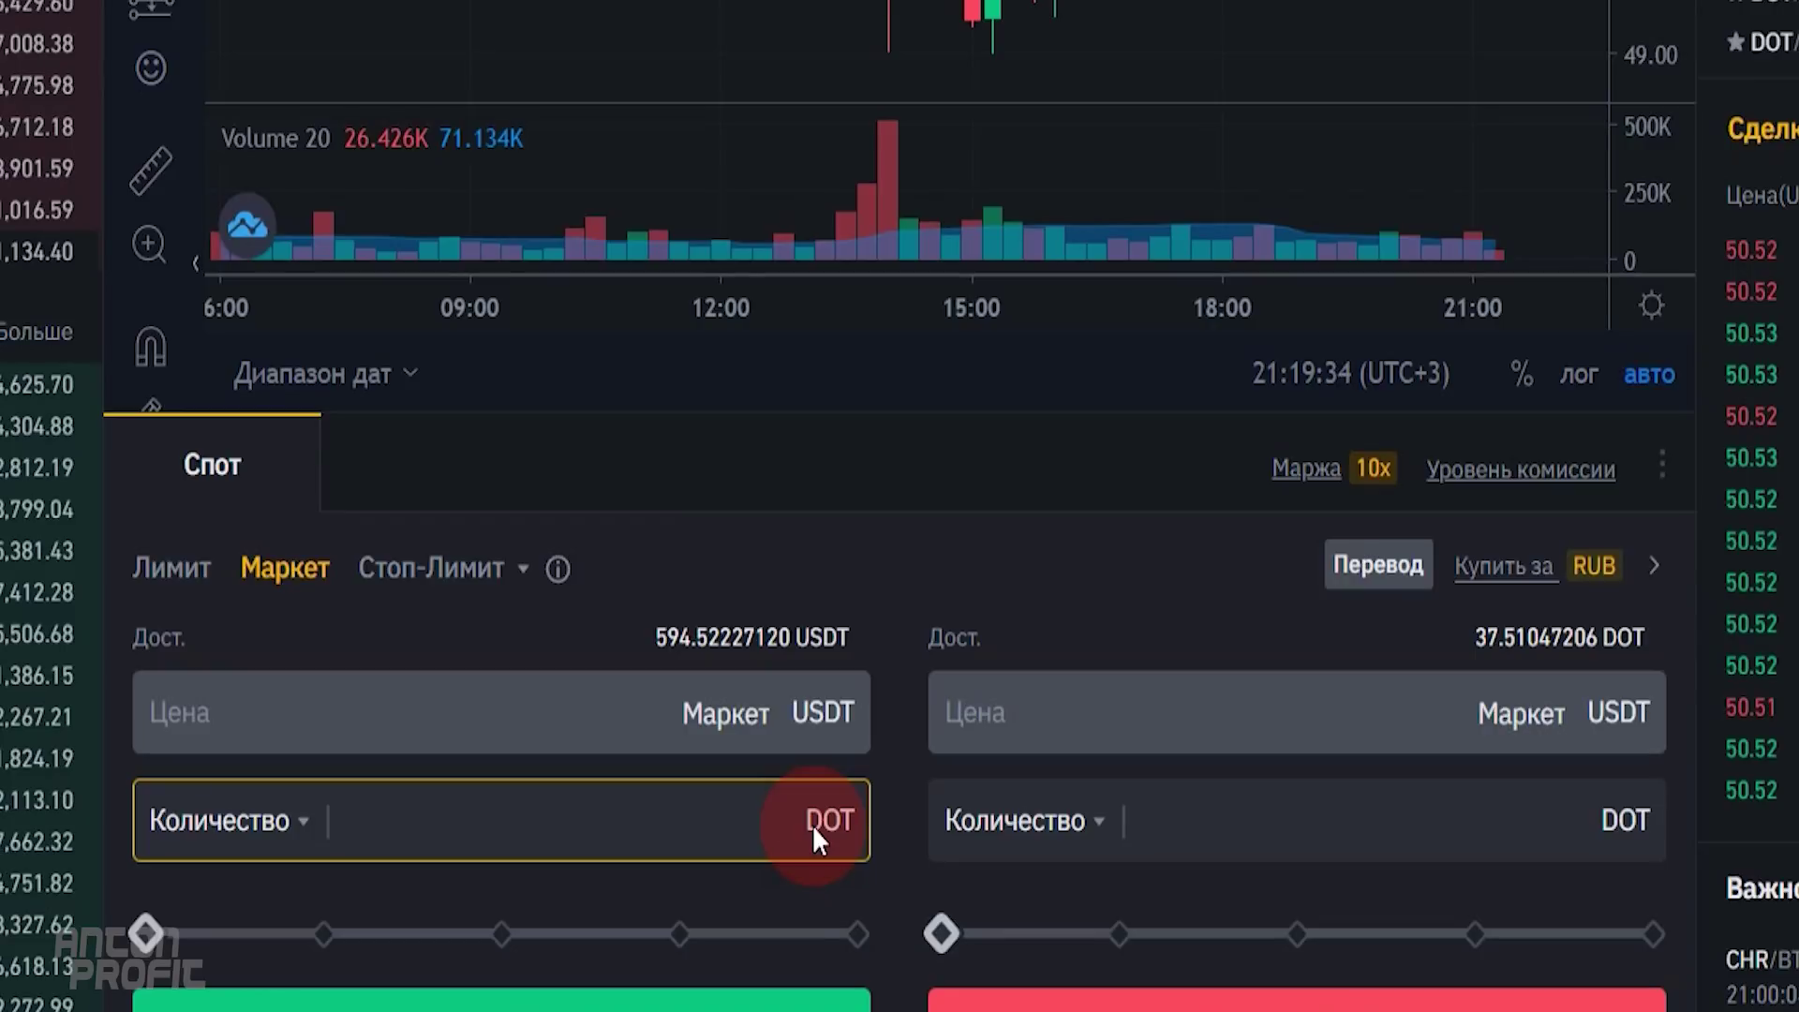
type("11,2")
left_click(879, 553)
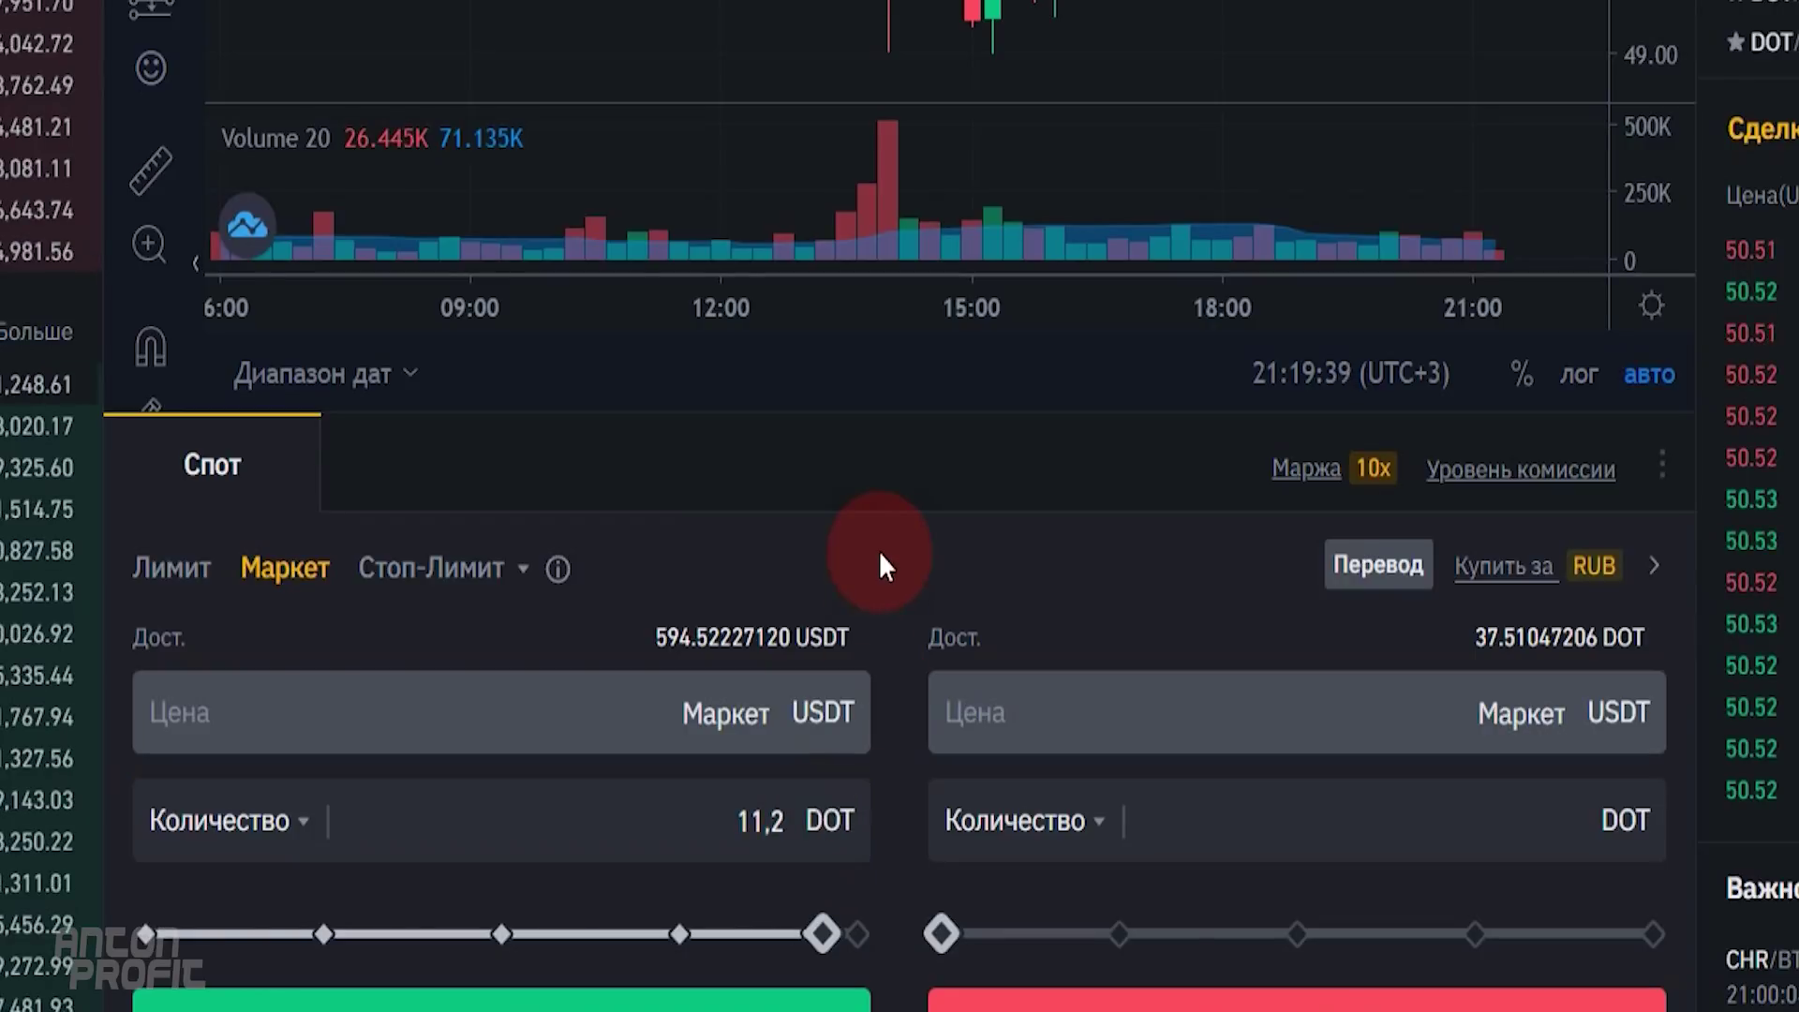
left_click(759, 827)
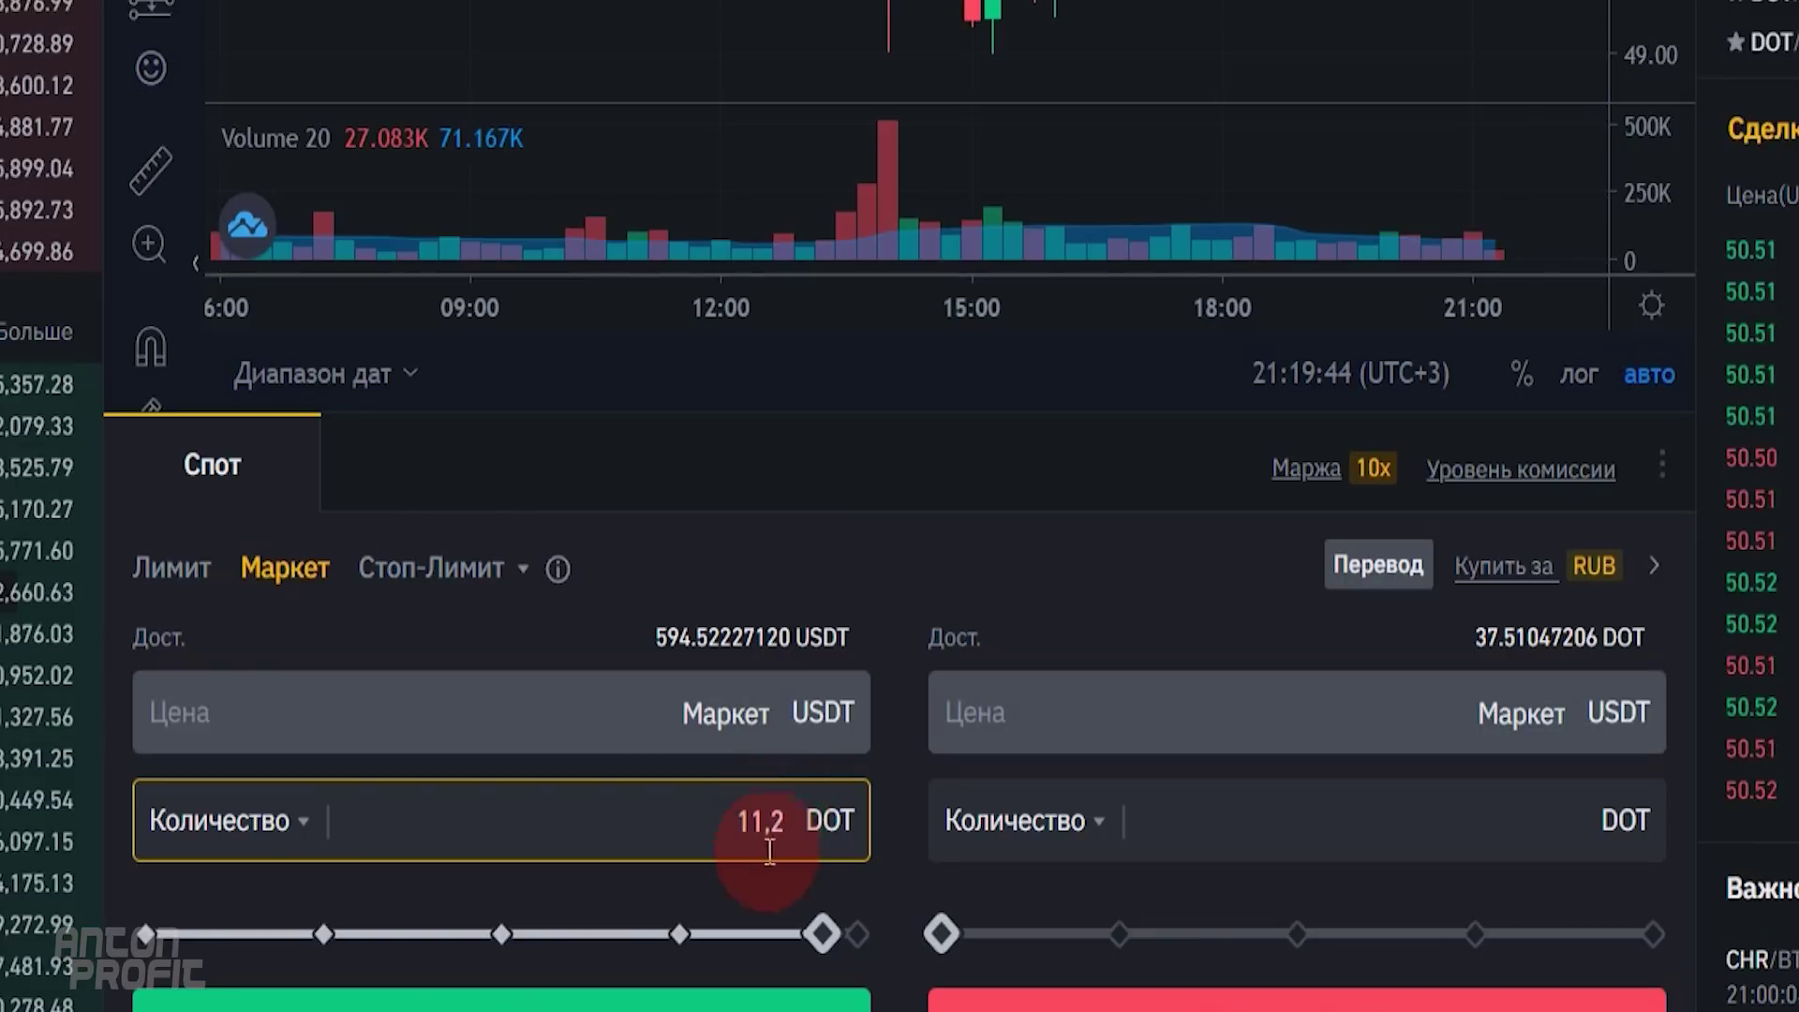
left_click(845, 654)
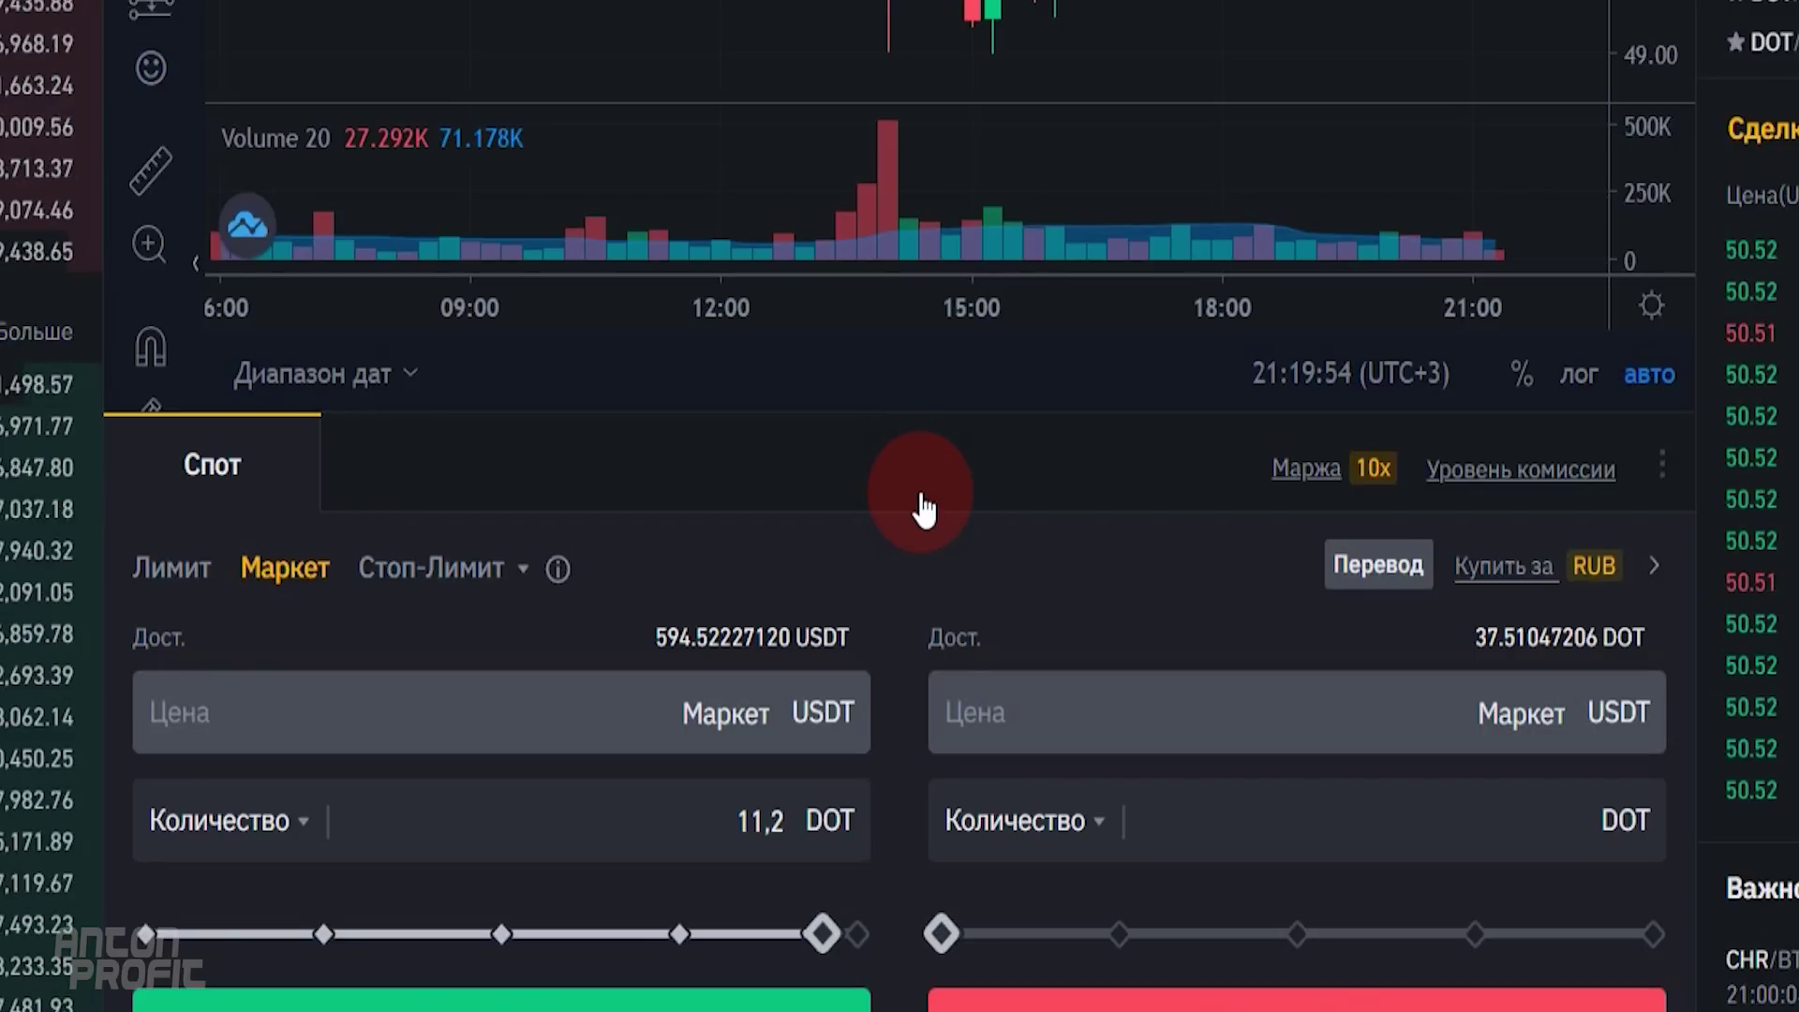
- Place the market buy for 11,2 DOT and check the new 48.70047206 DOT balance
left_click(757, 841)
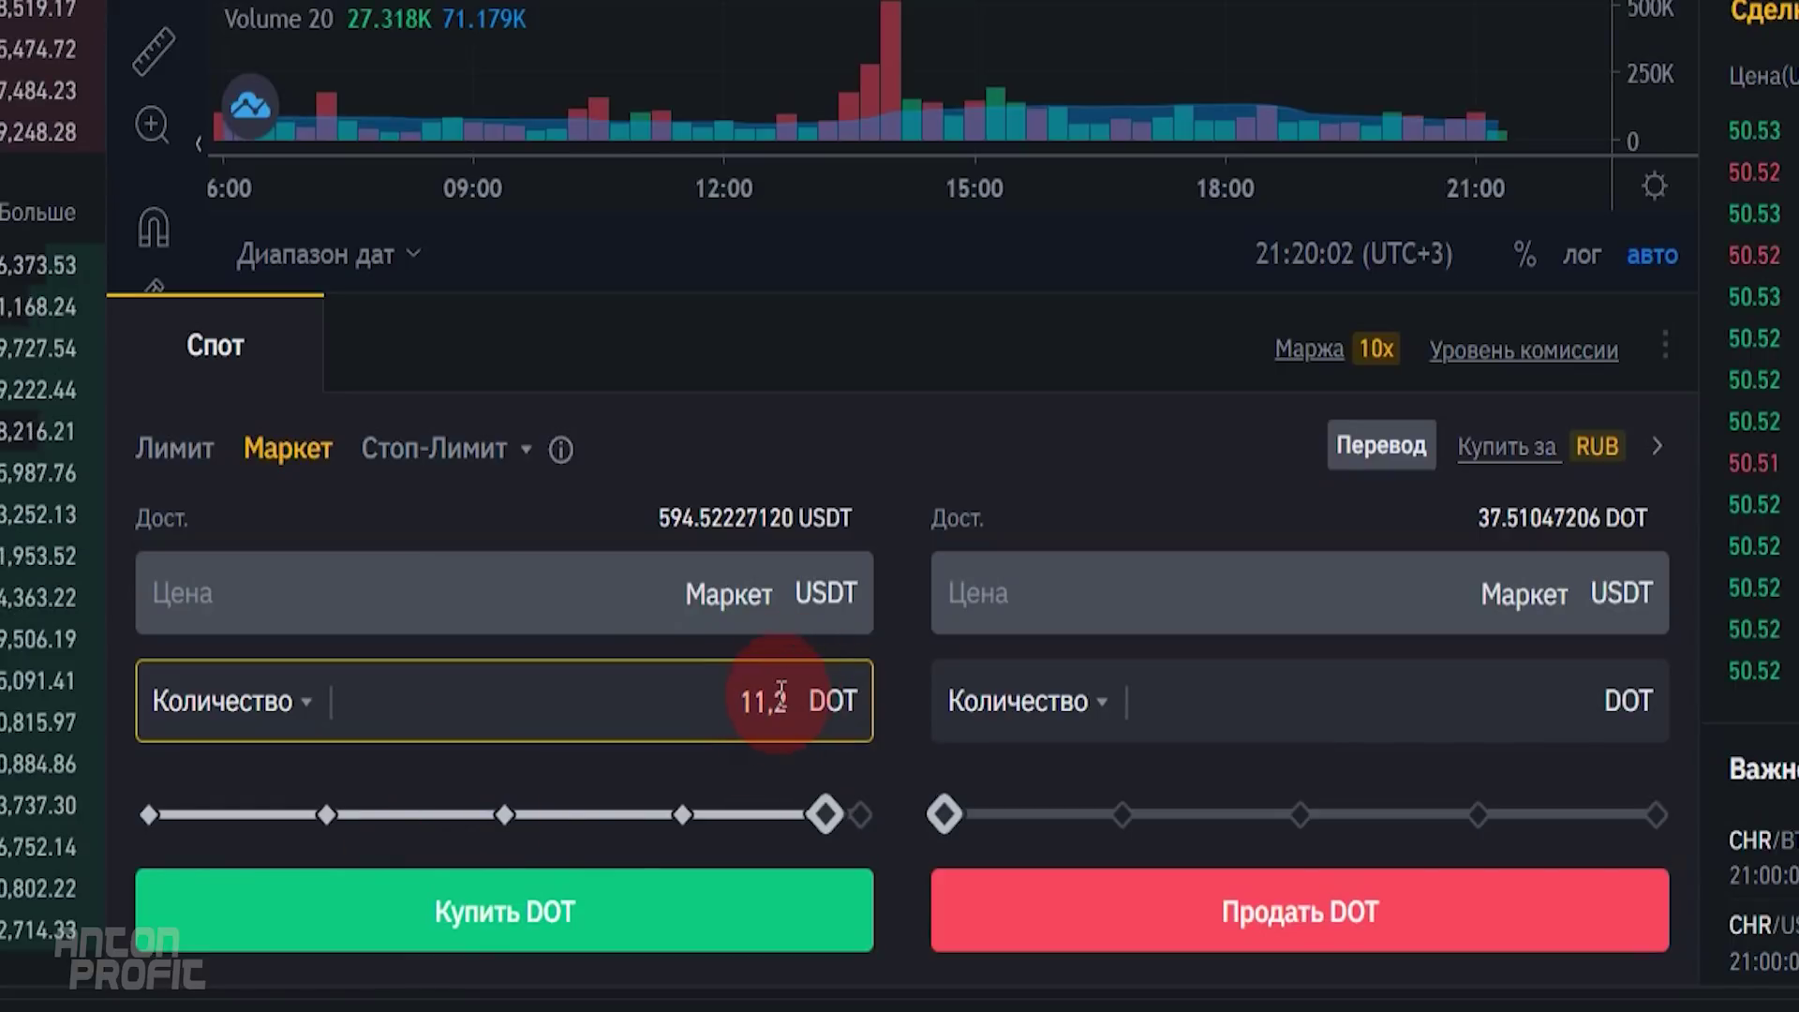
left_click(595, 914)
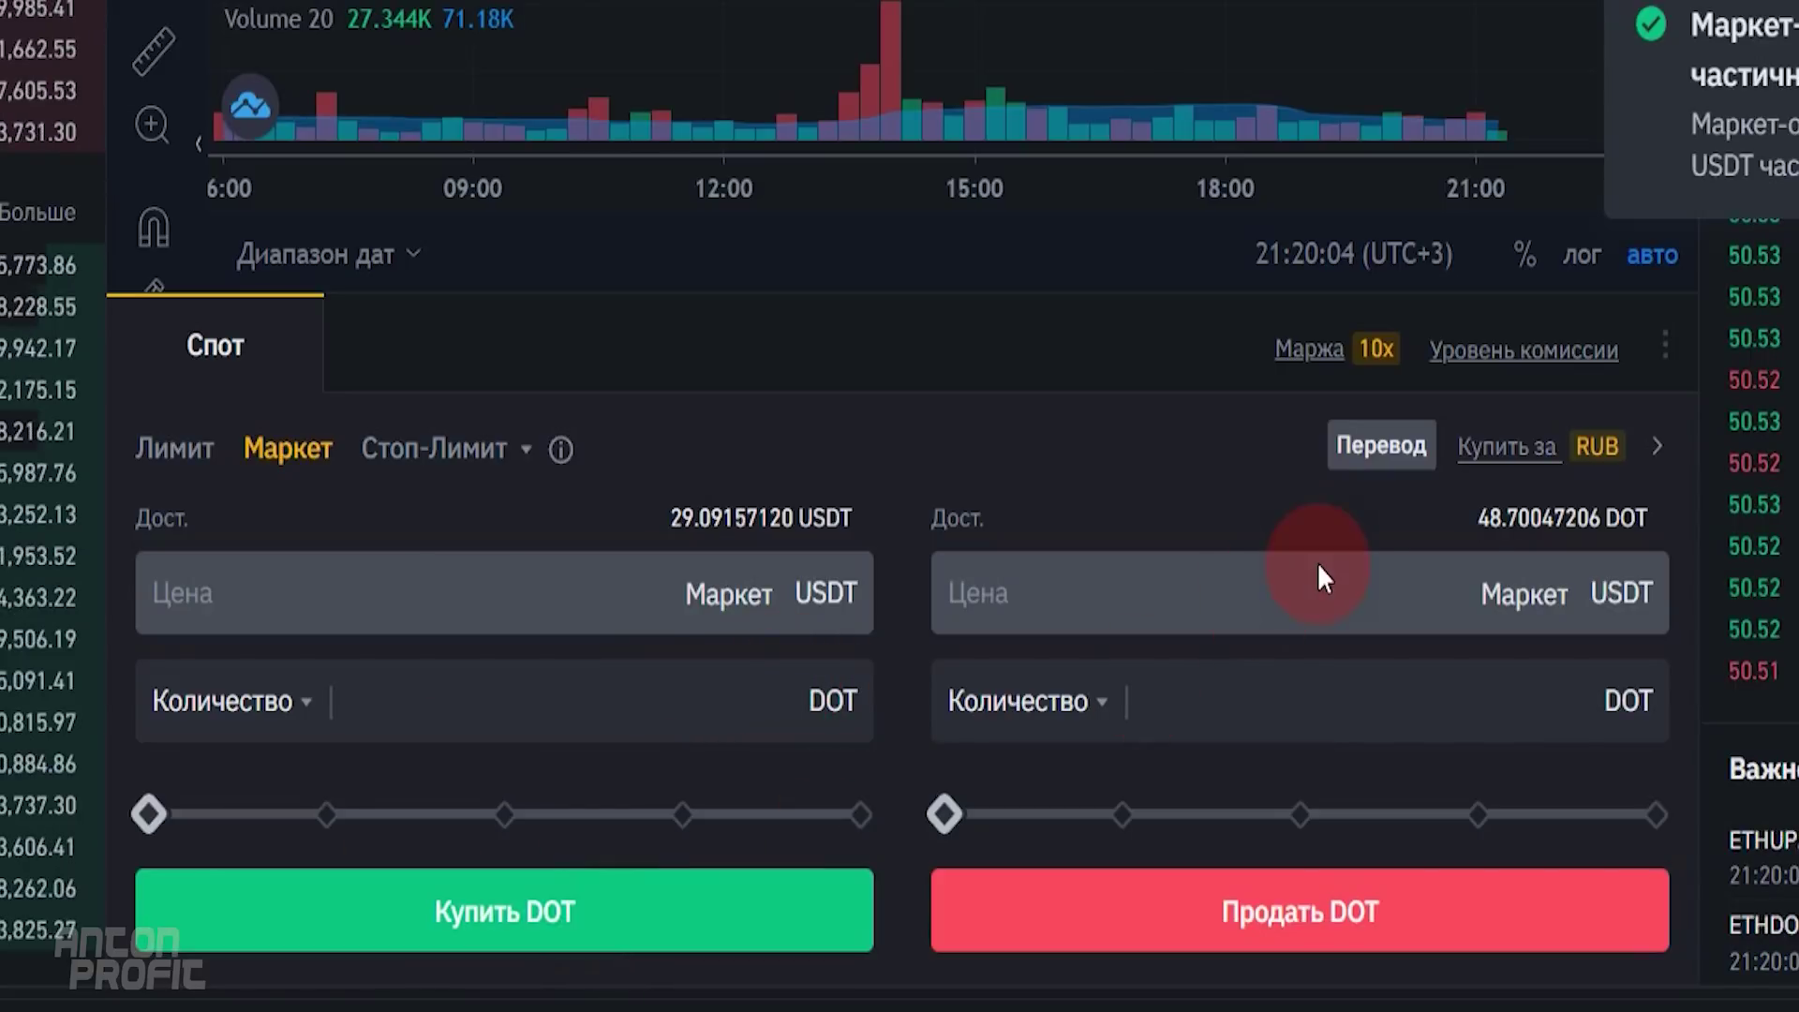
left_click(1516, 514)
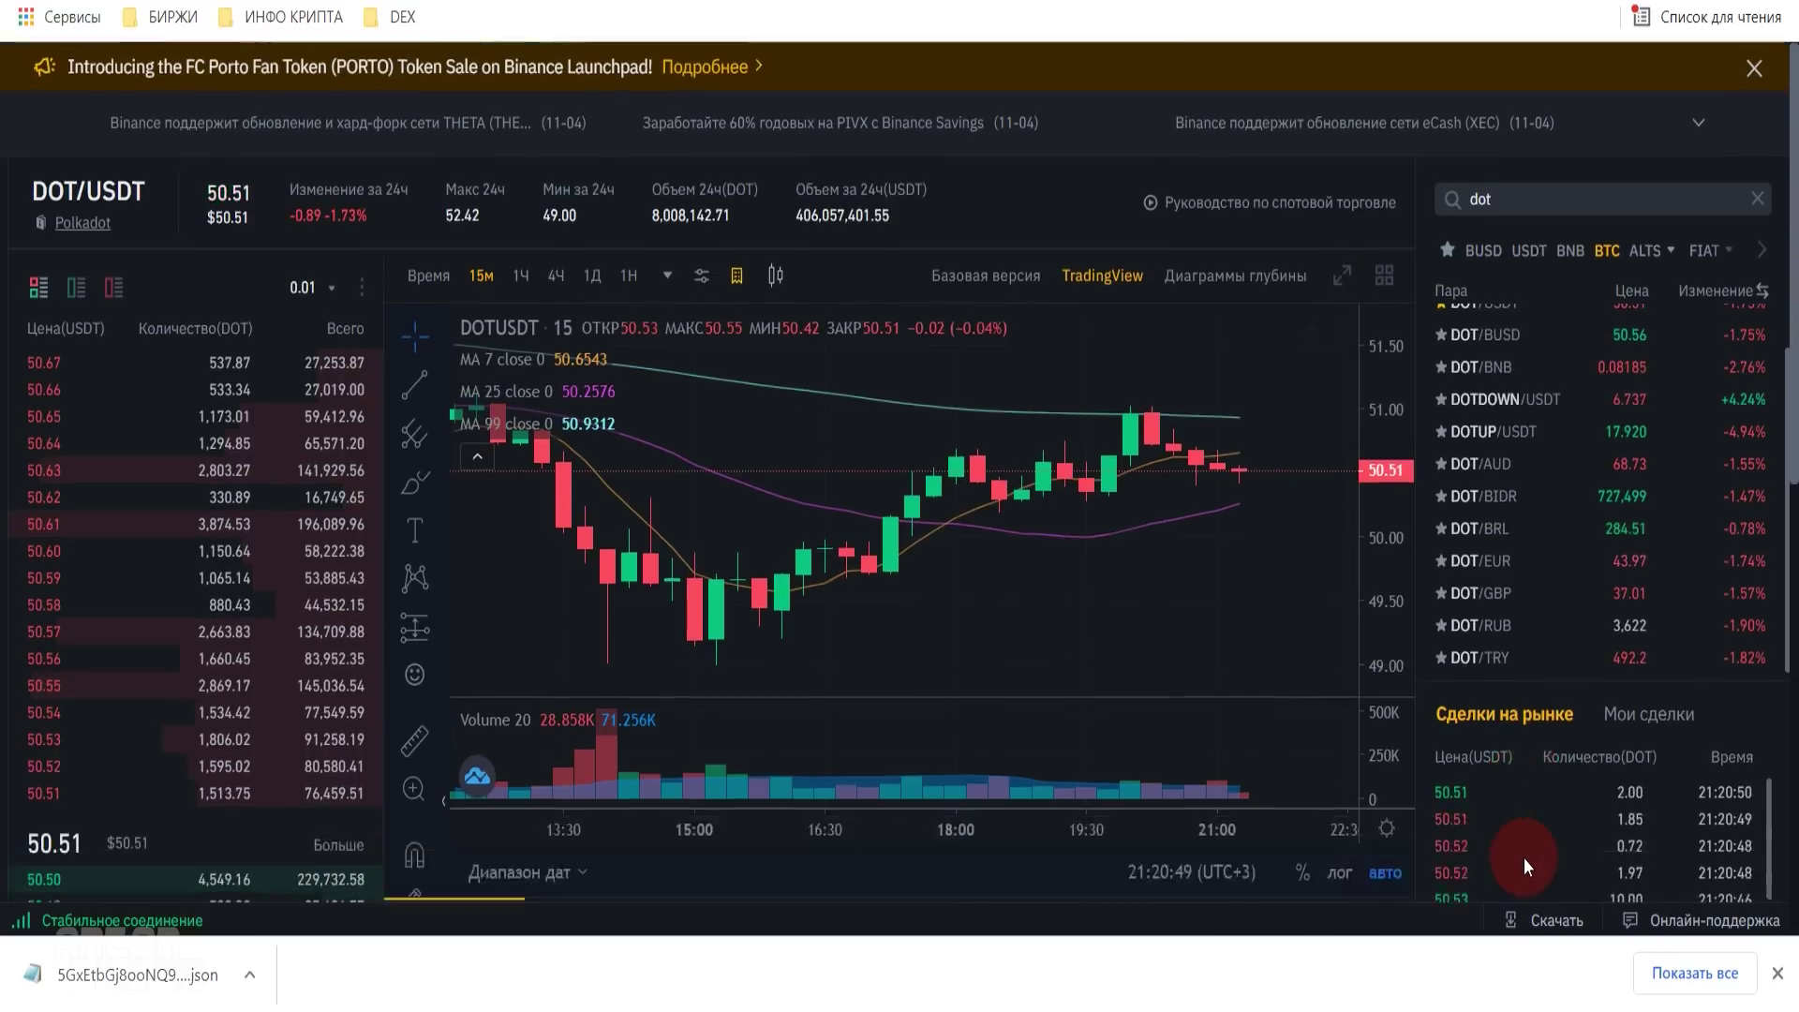
scroll(1268, 653, "down", 3)
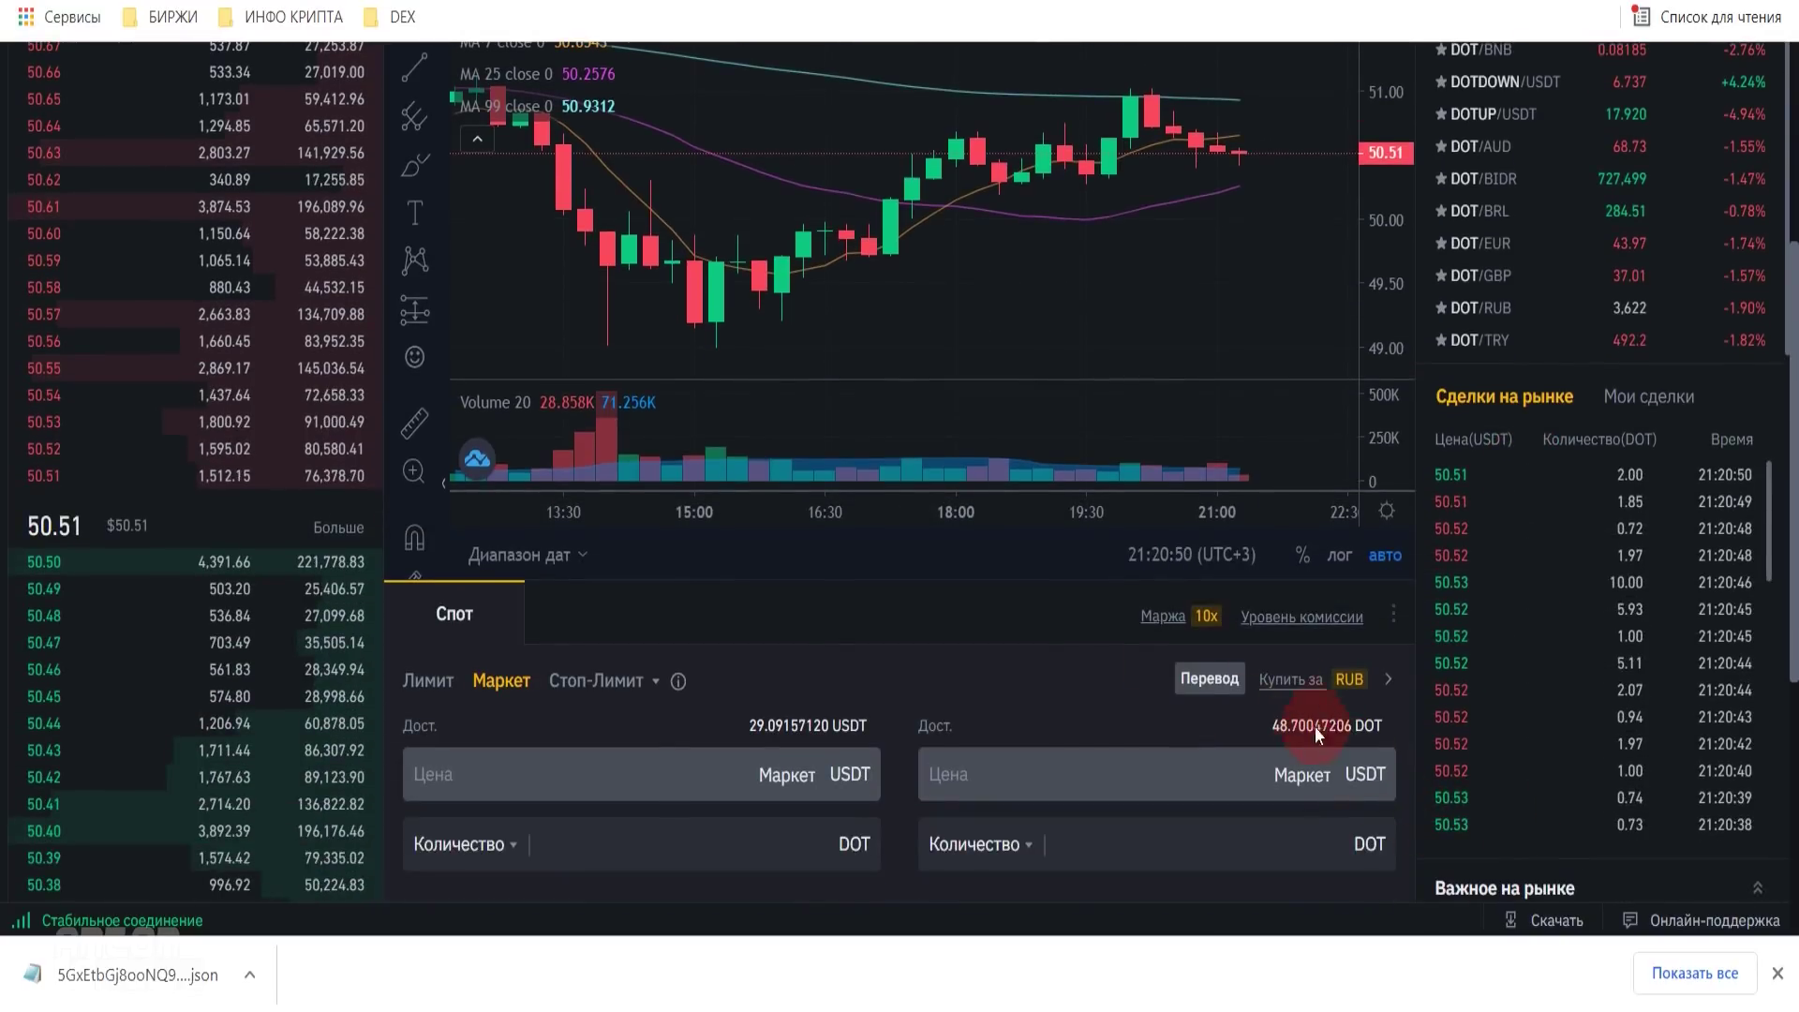
- Start a crypto withdrawal from the Fiat and Spot wallet
scroll(1334, 745, "up", 4)
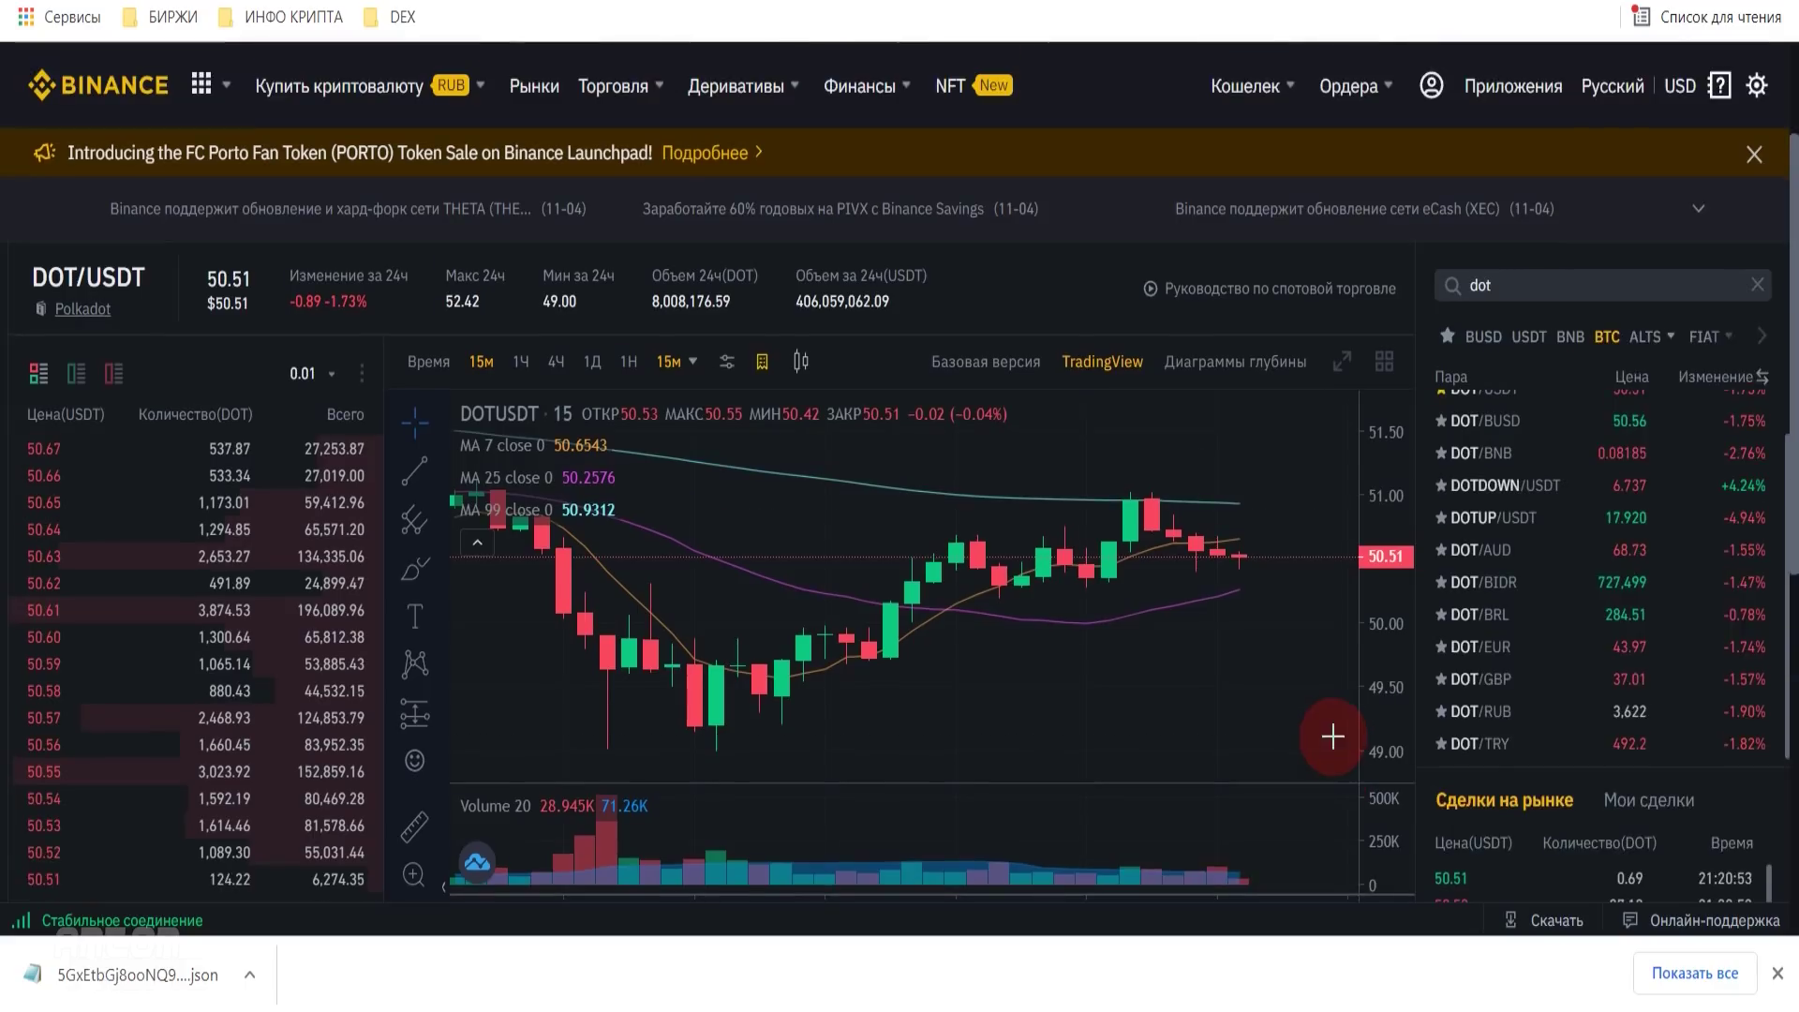
mouse_move(1244, 89)
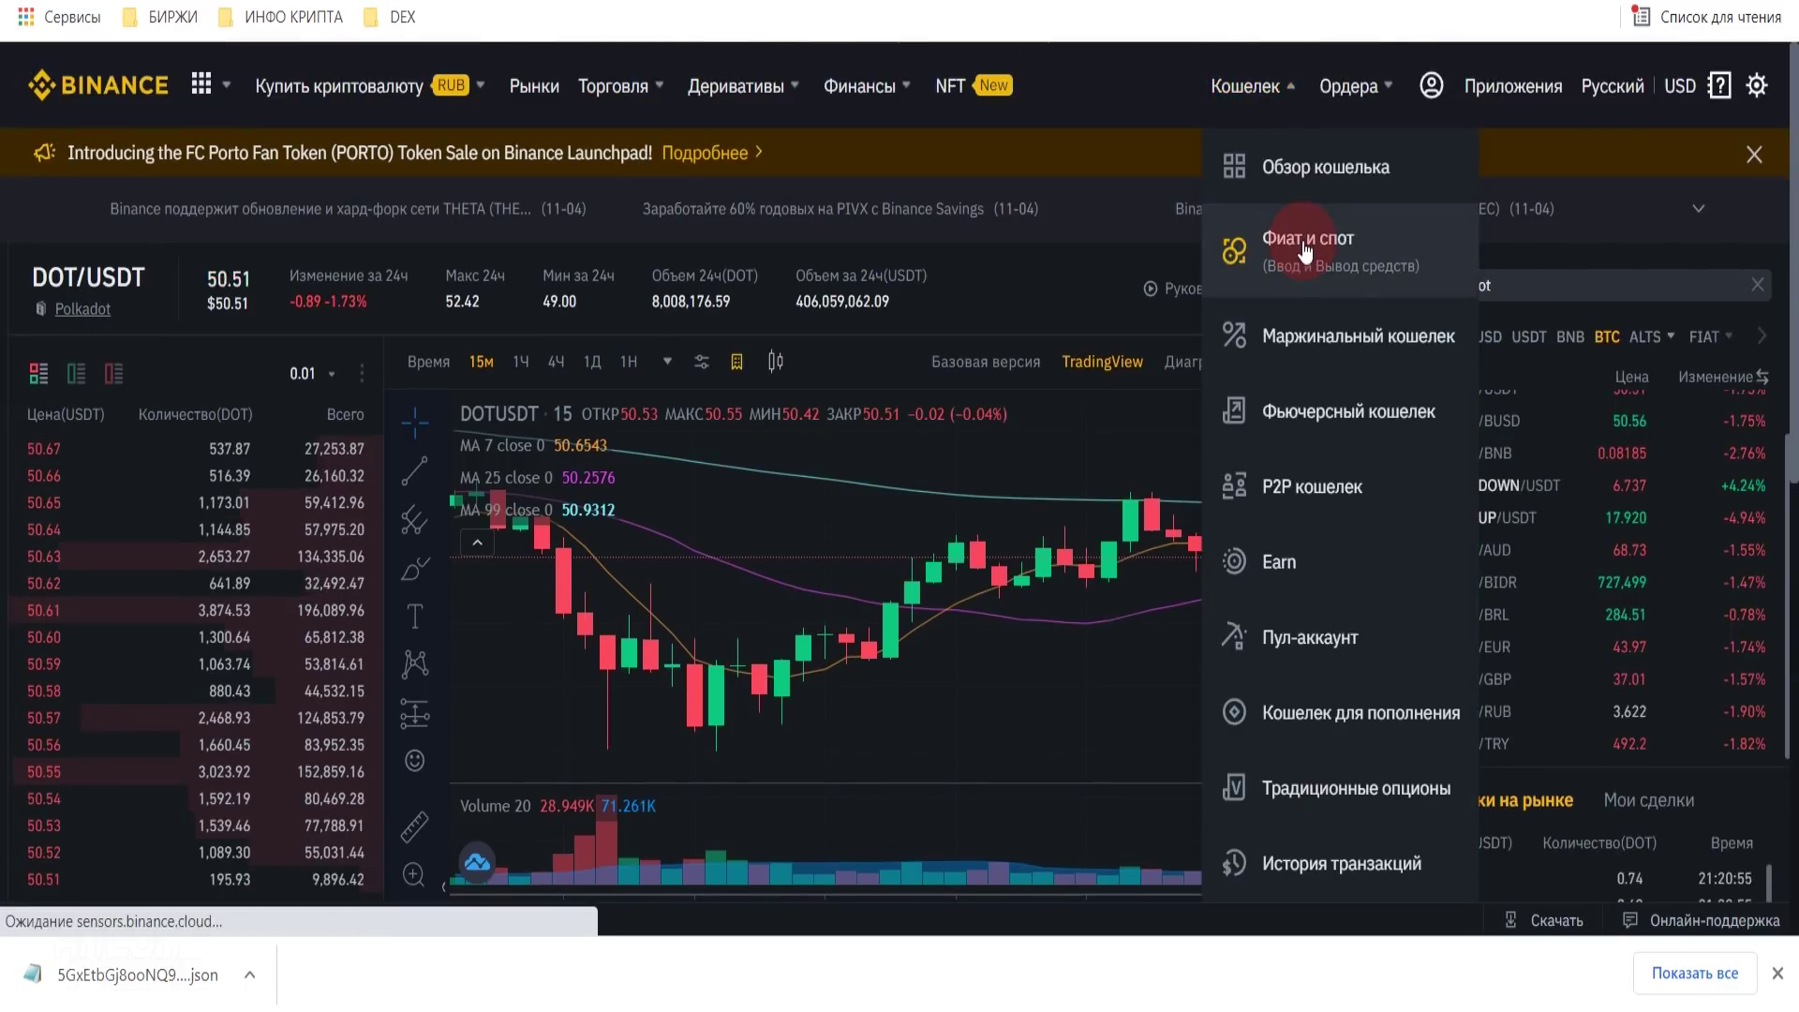
left_click(1196, 249)
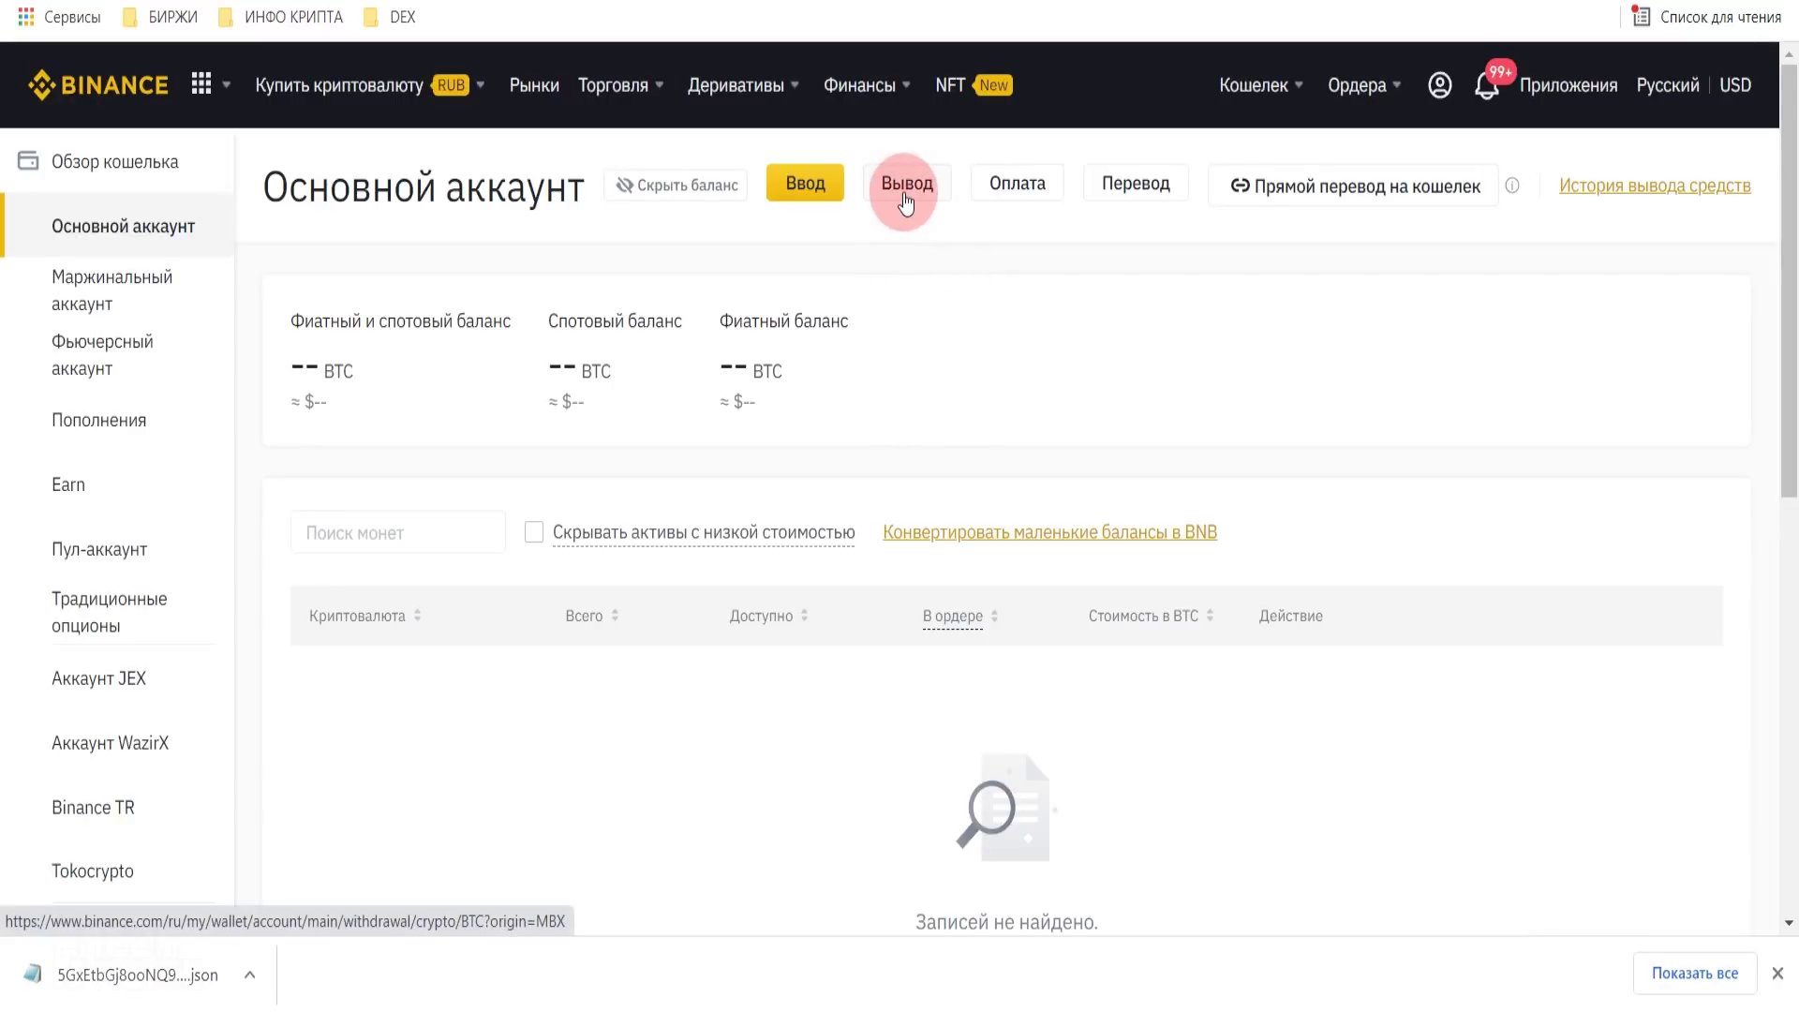
left_click(904, 197)
- Search 'dot' and choose DOT as the coin to withdraw
left_click(555, 352)
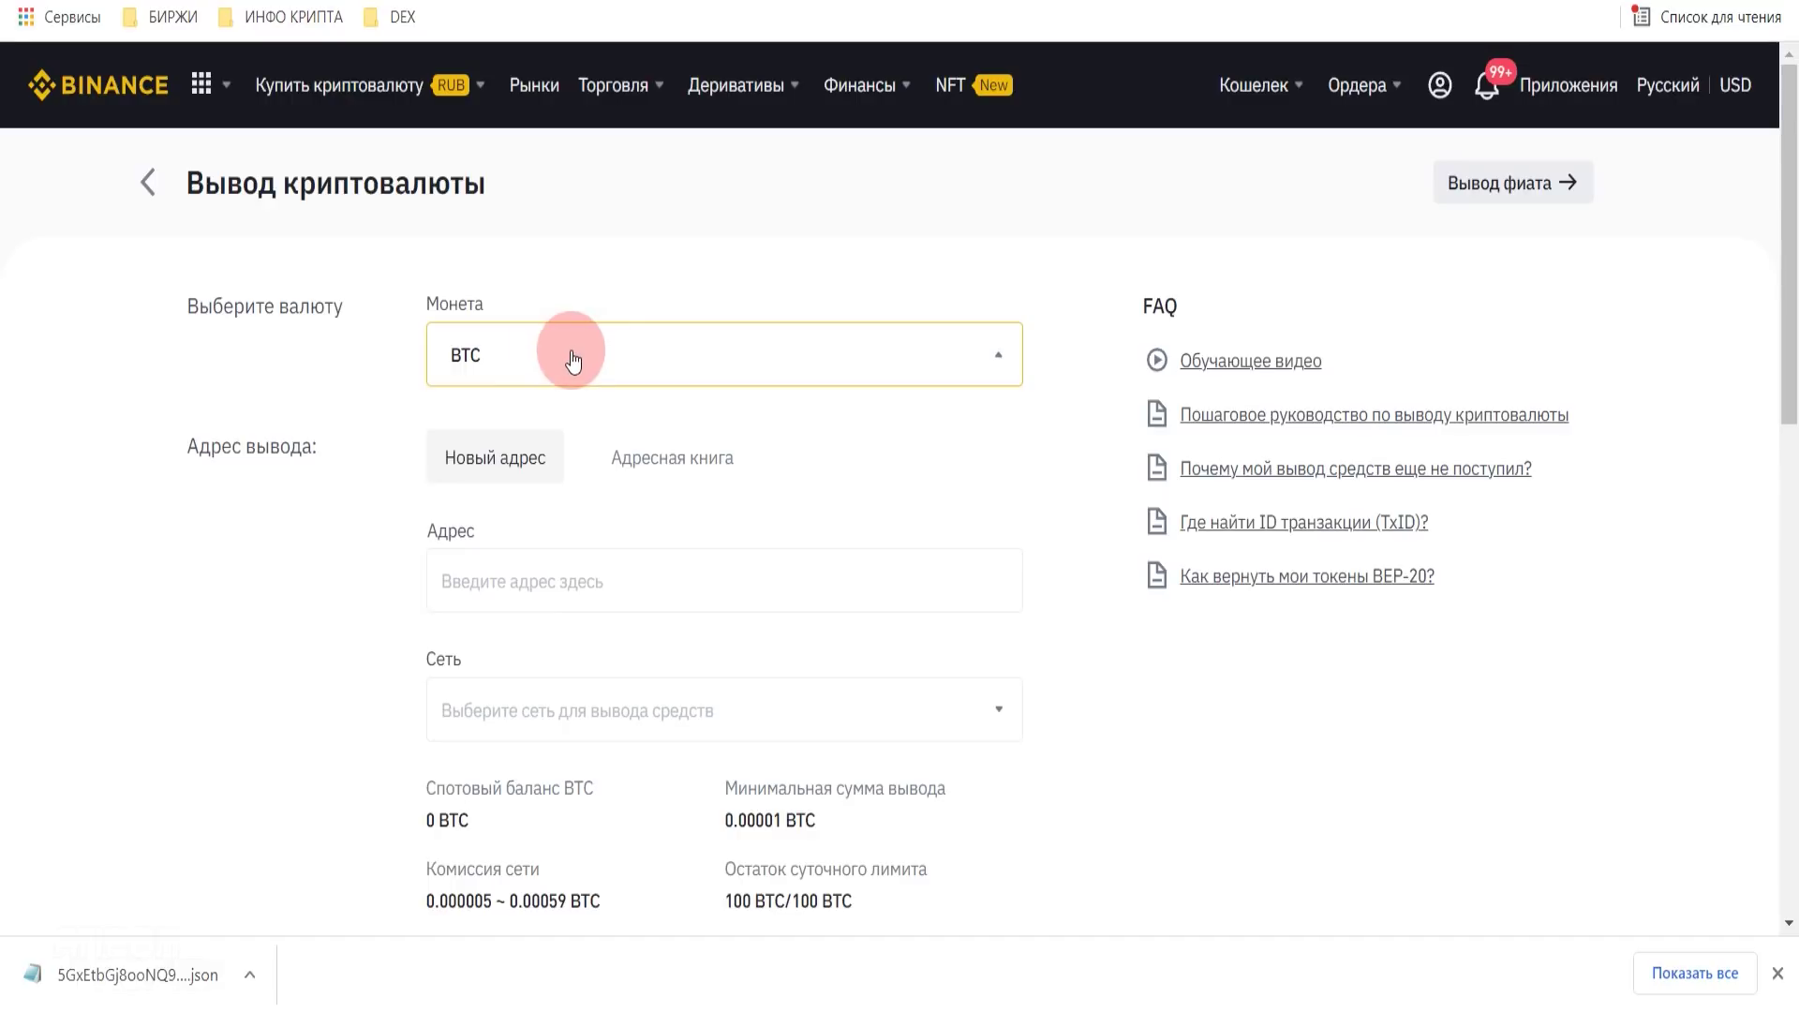
left_click(782, 291)
type("dot")
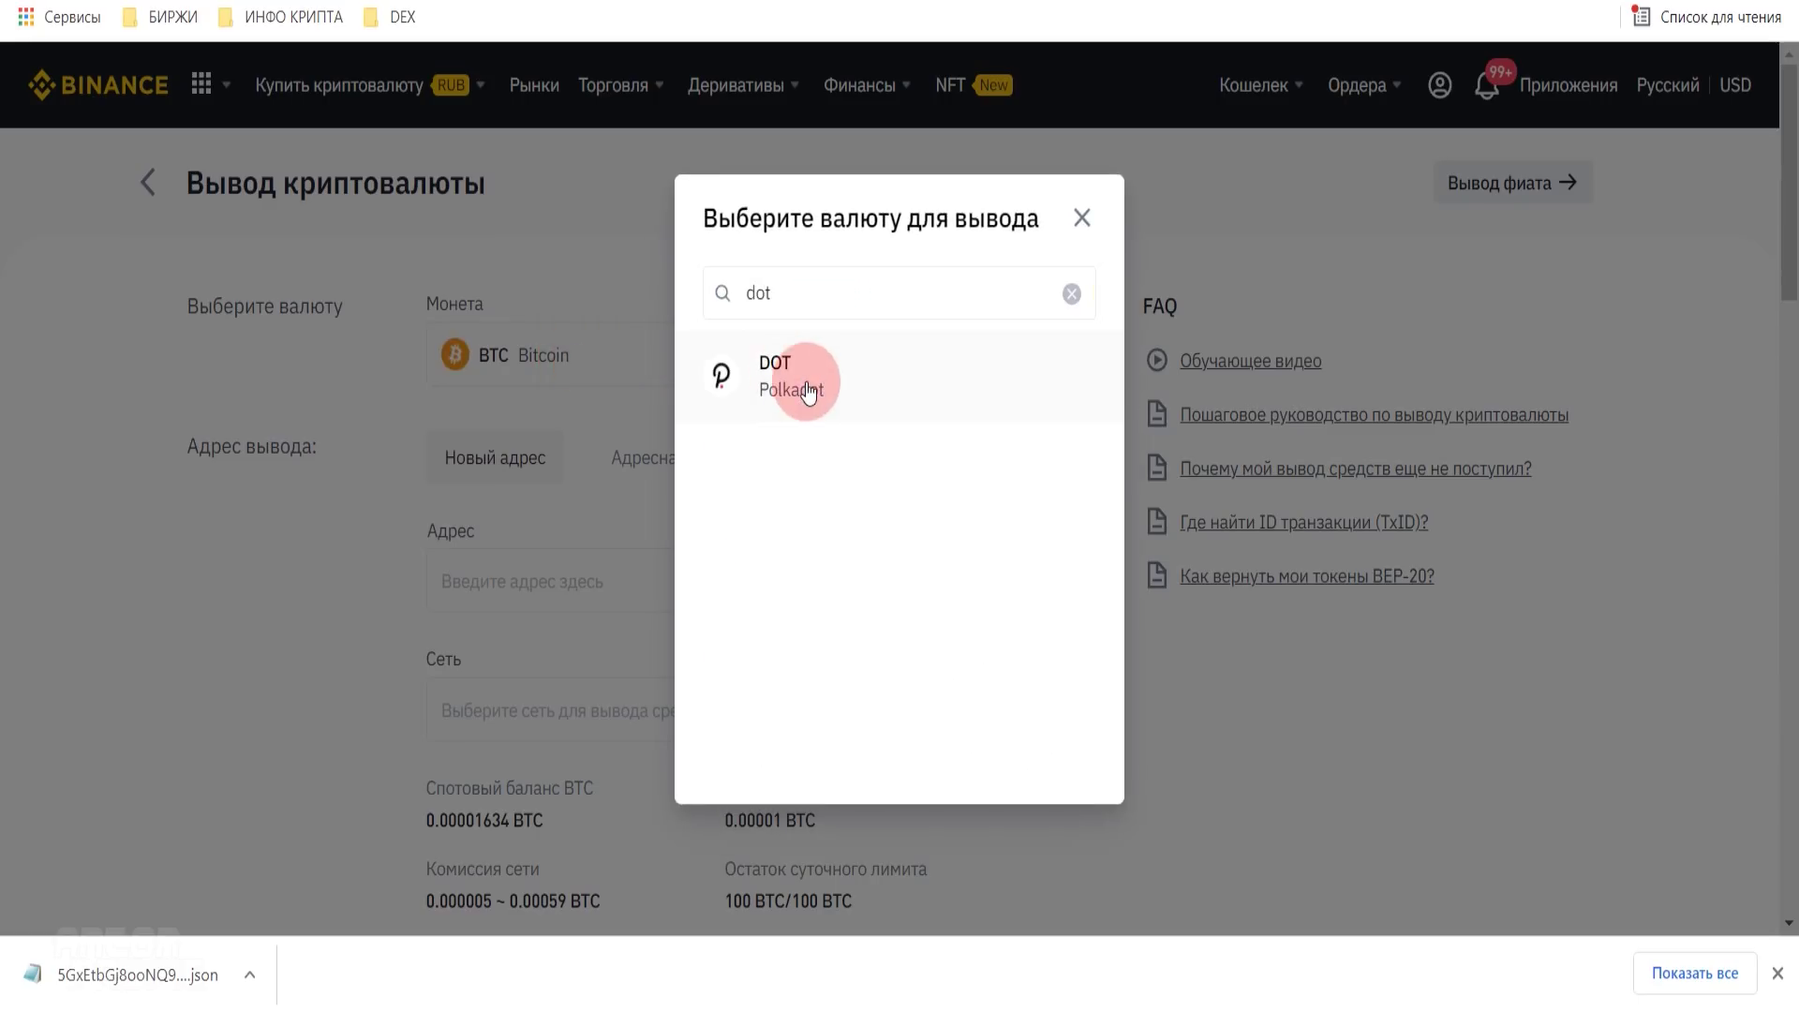
left_click(803, 387)
left_click(619, 567)
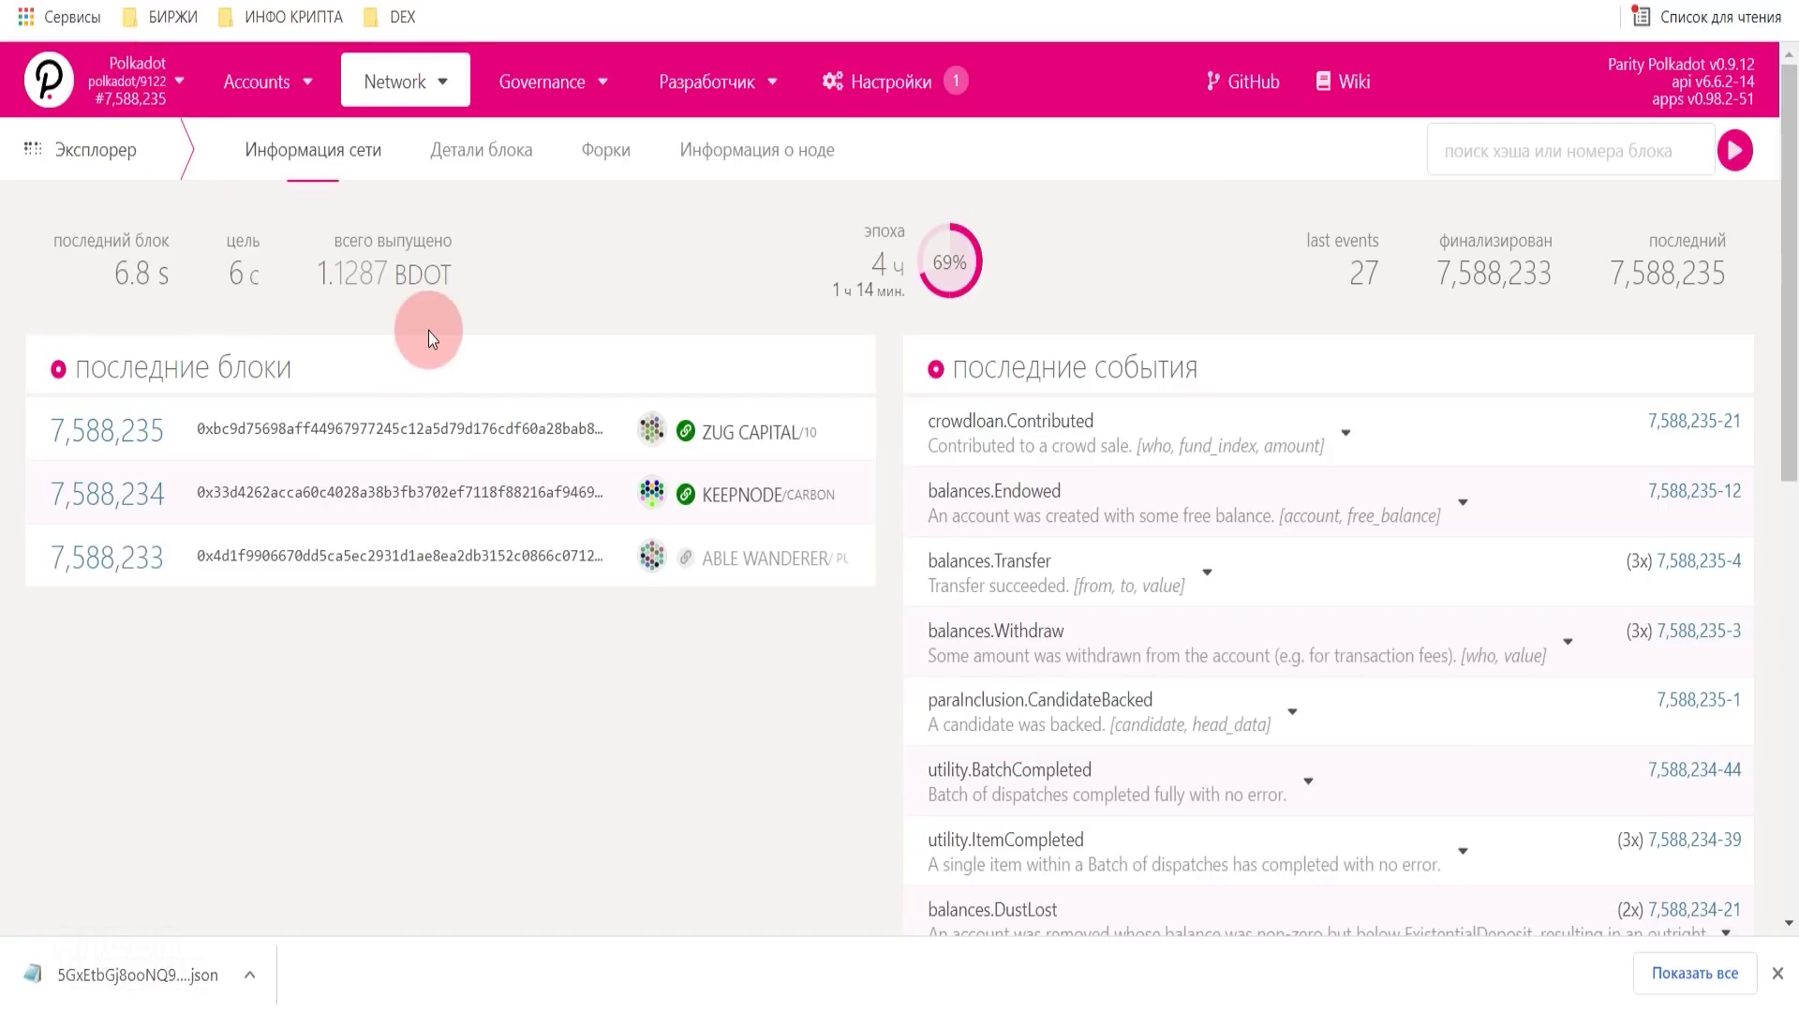
- Go to the Accounts page and switch the network to Polkadot via Parity
mouse_move(245, 89)
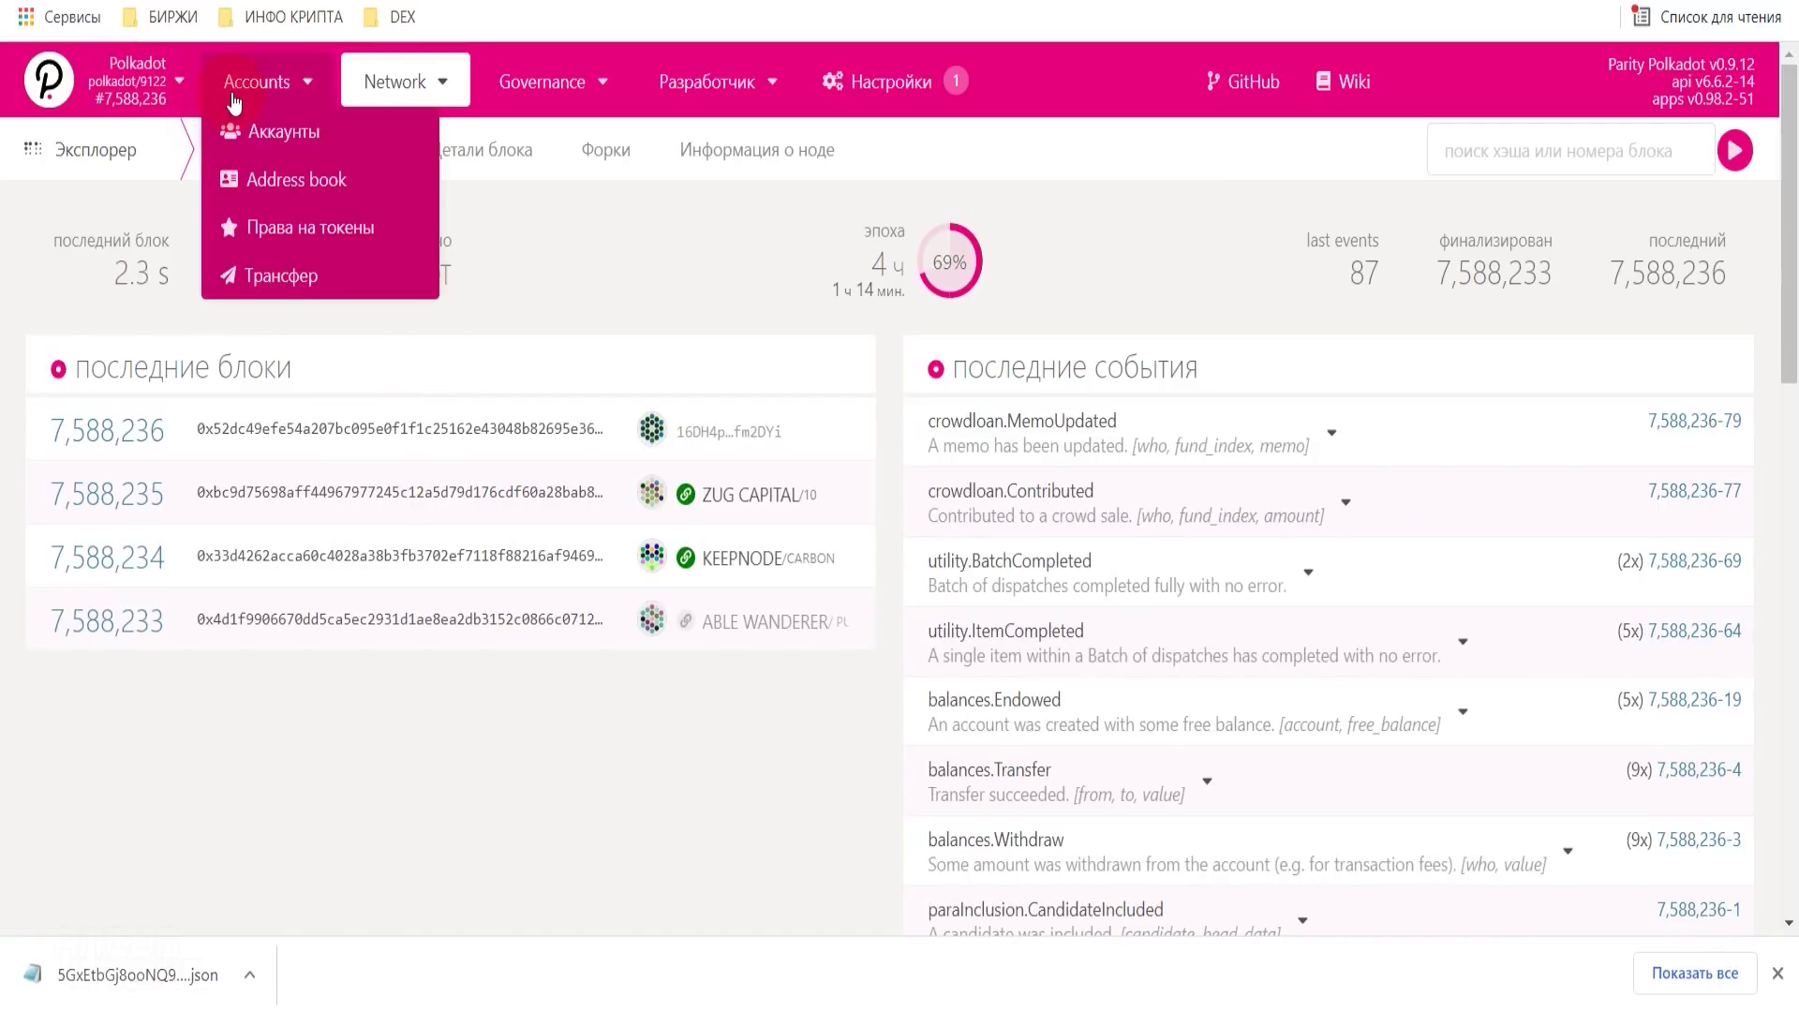
left_click(266, 138)
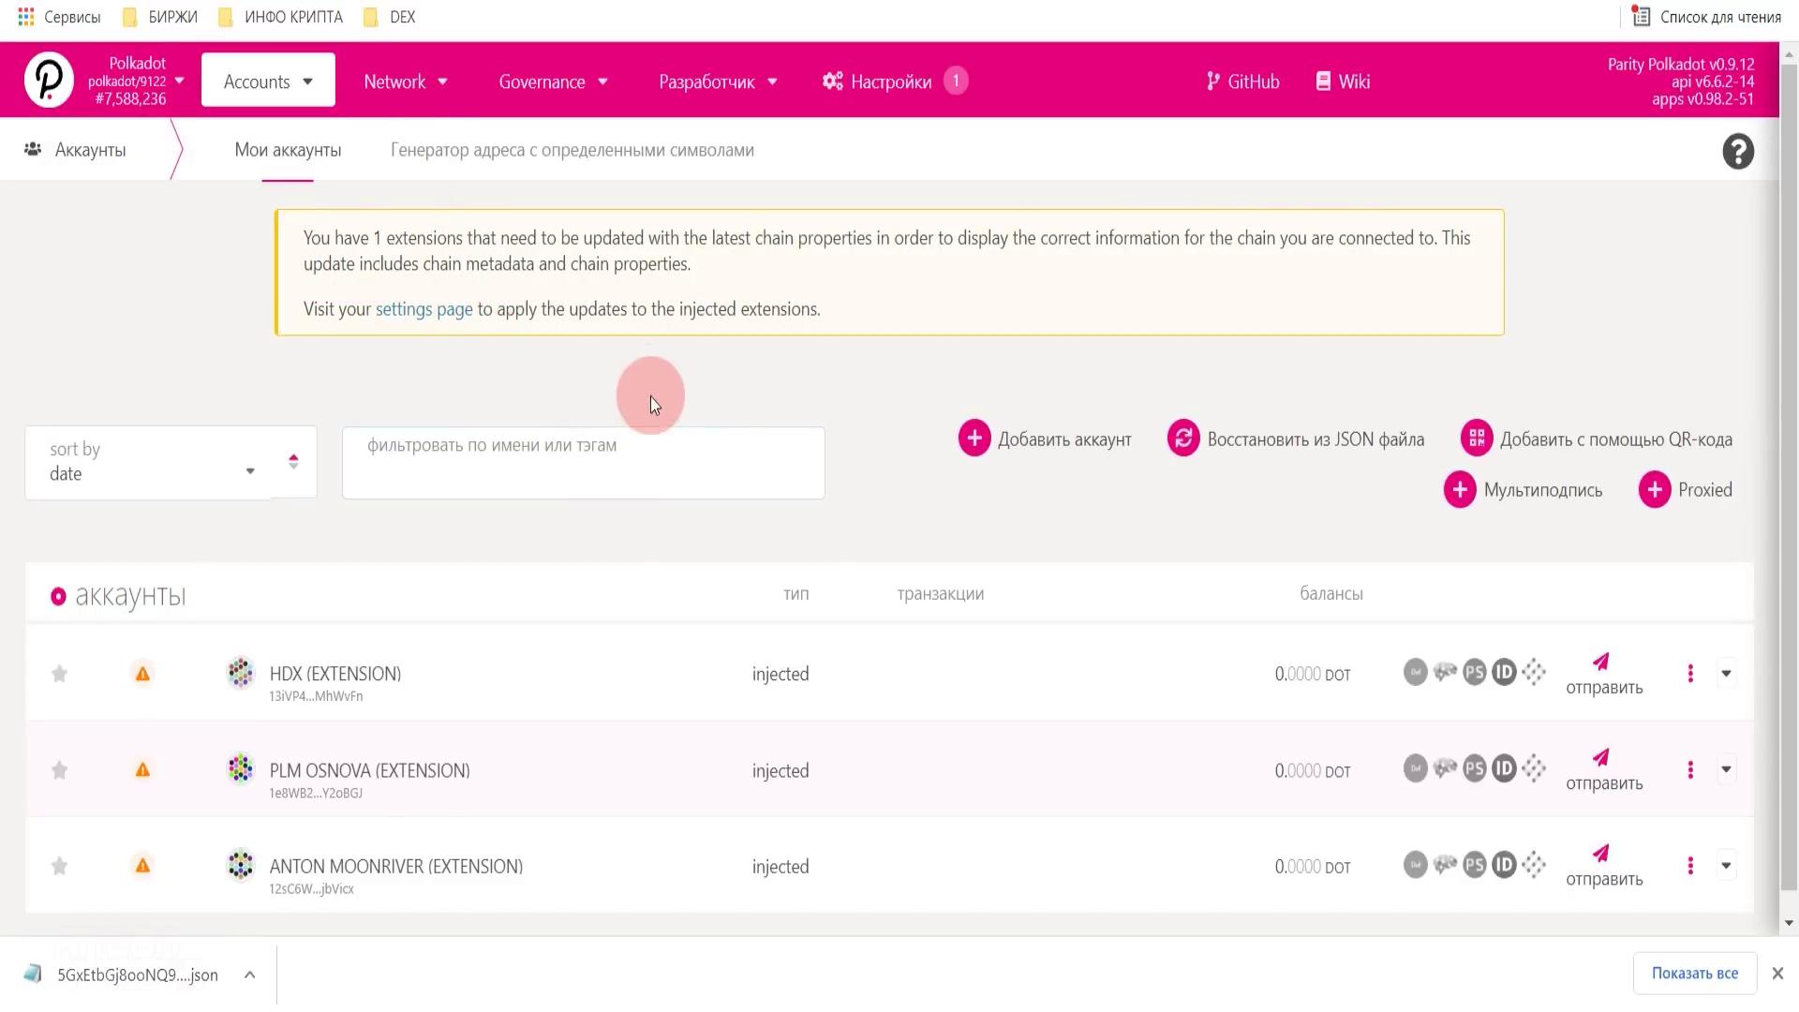
left_click(49, 89)
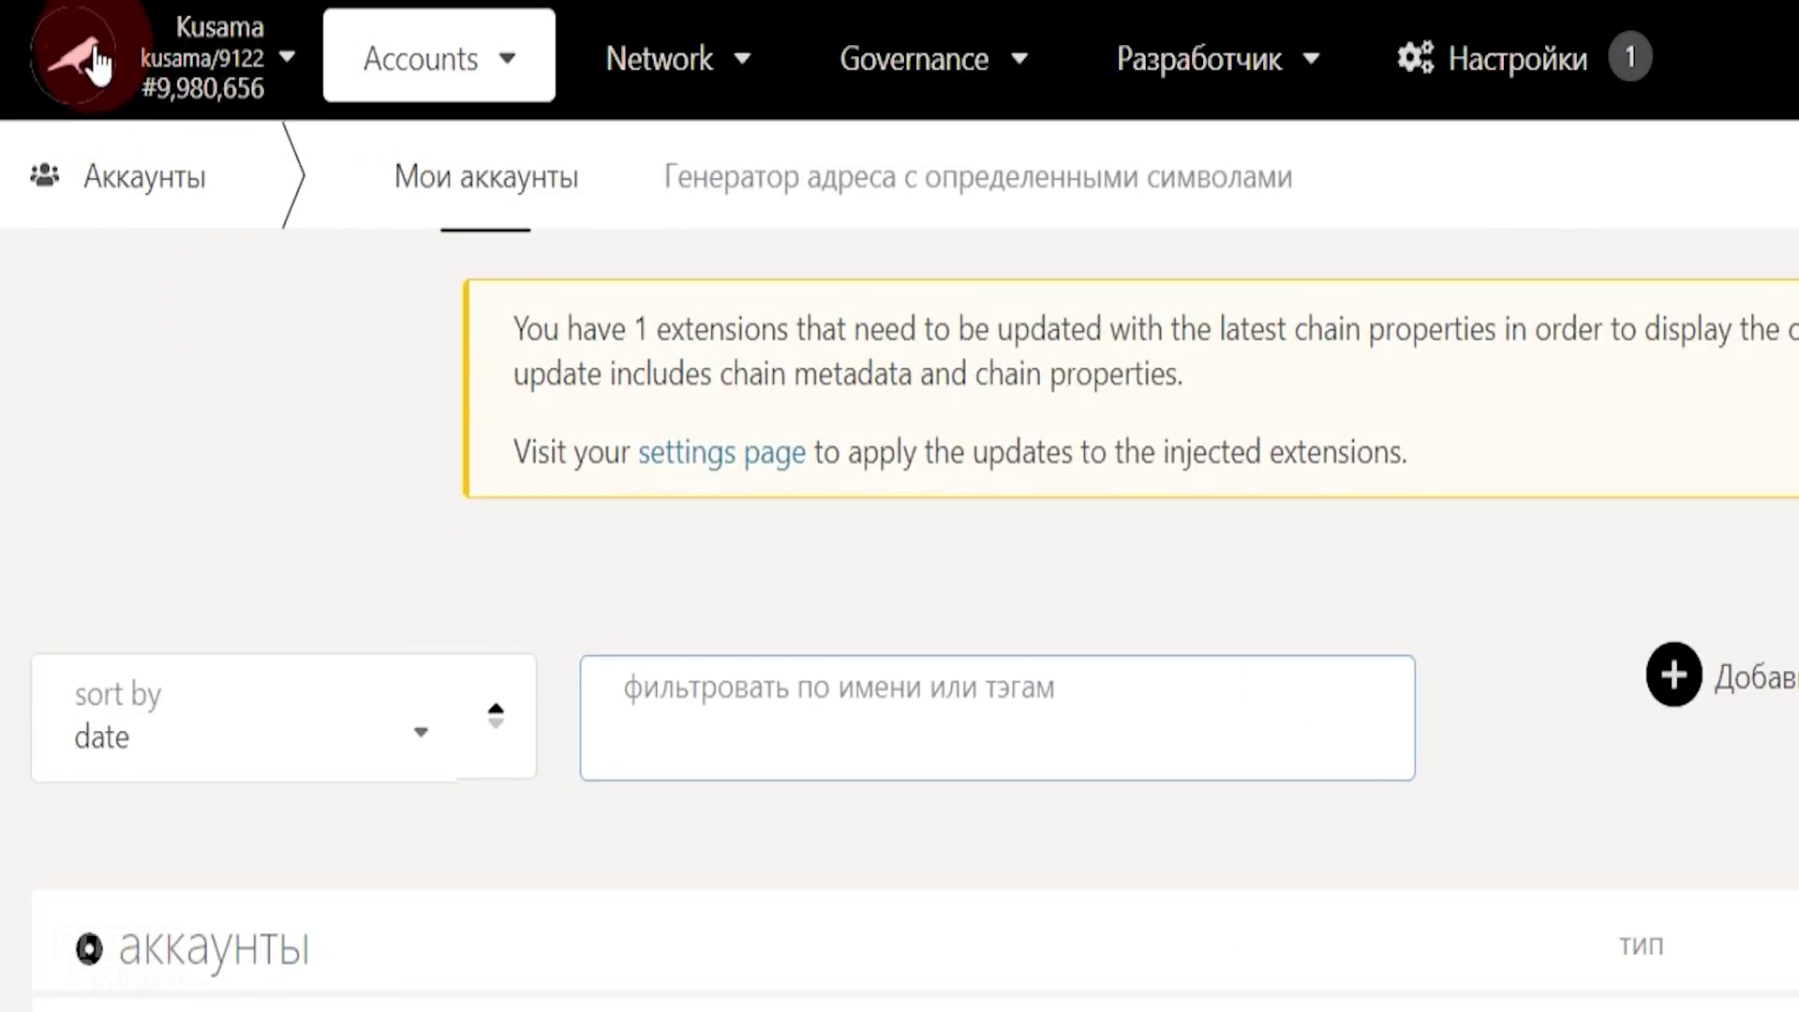
left_click(82, 77)
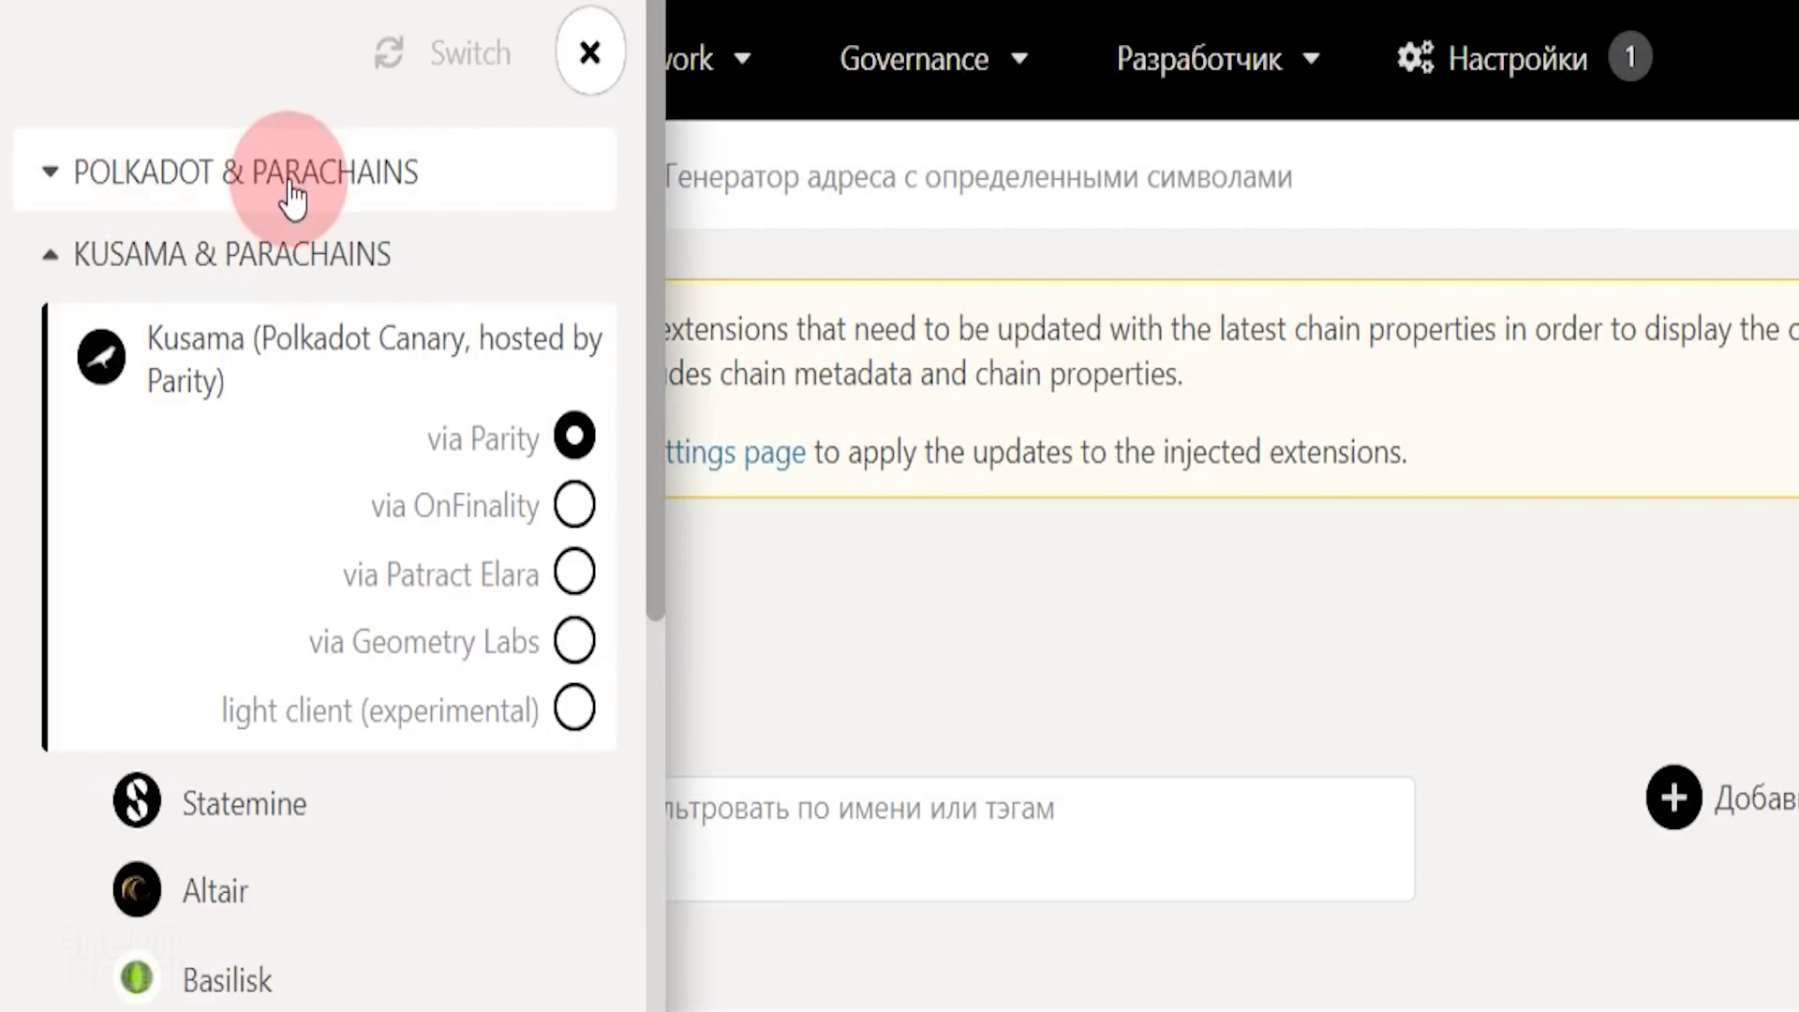
left_click(286, 176)
left_click(281, 261)
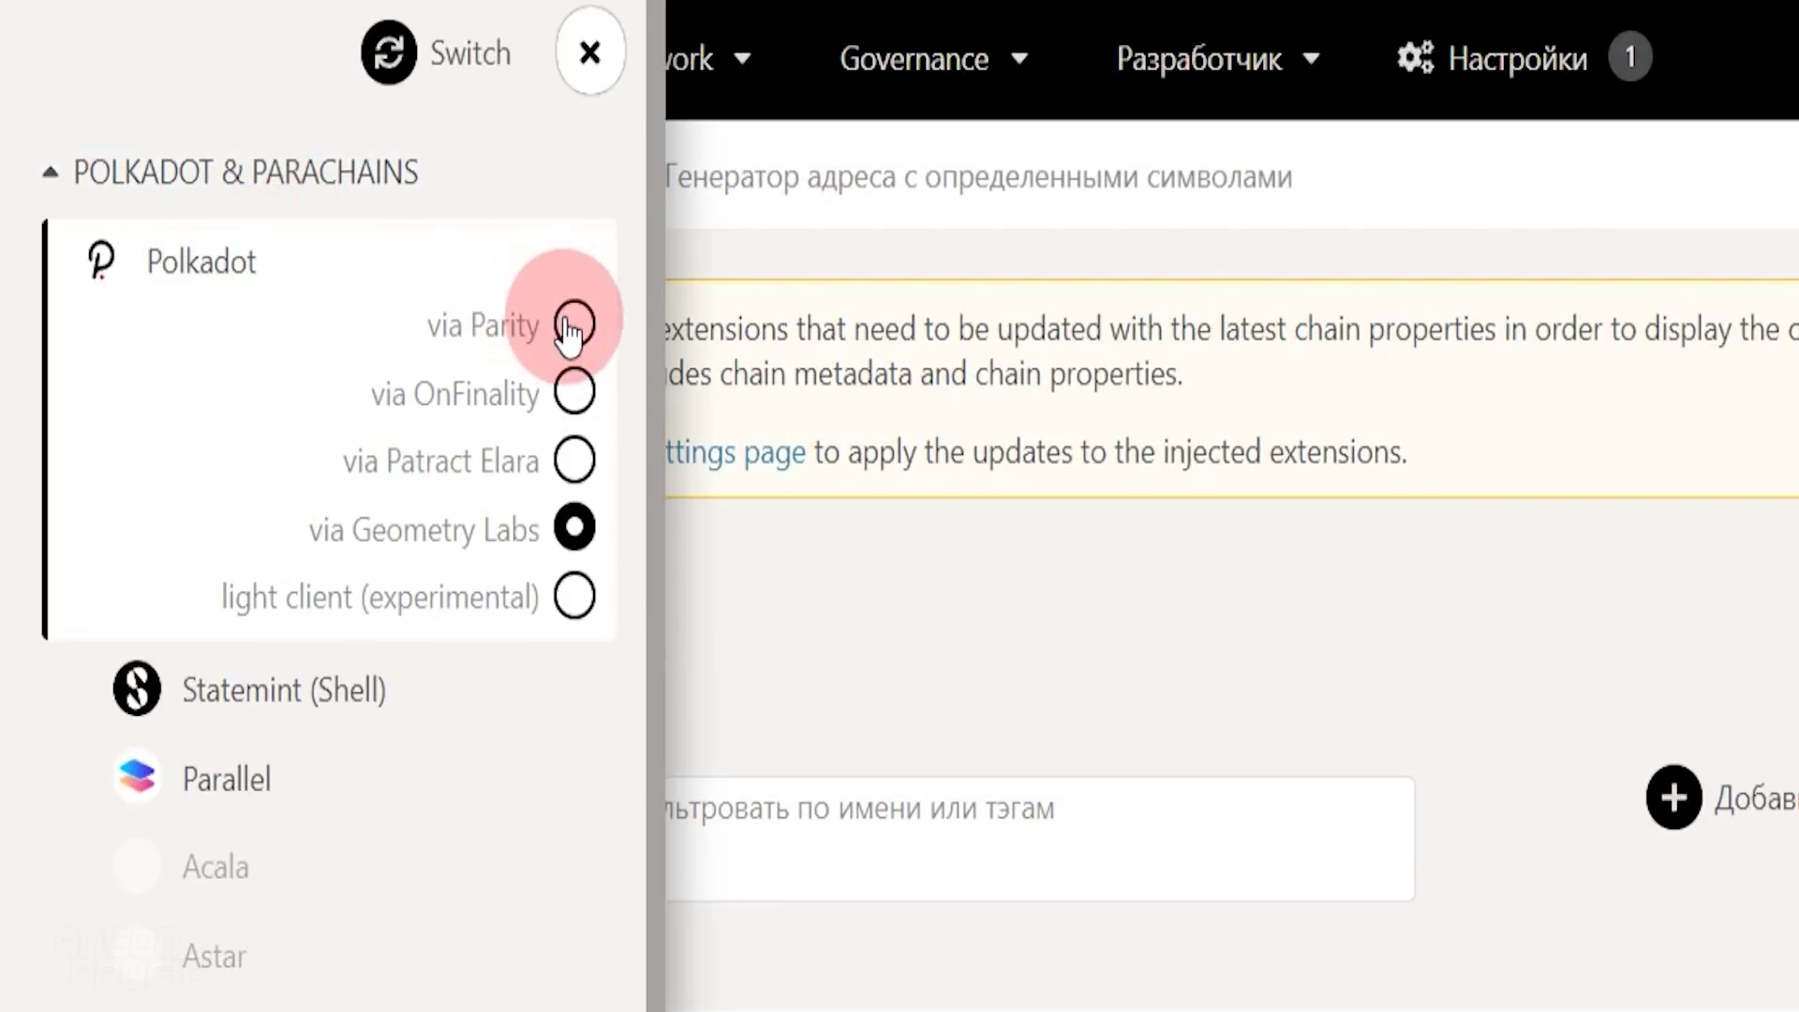
left_click(574, 324)
left_click(435, 84)
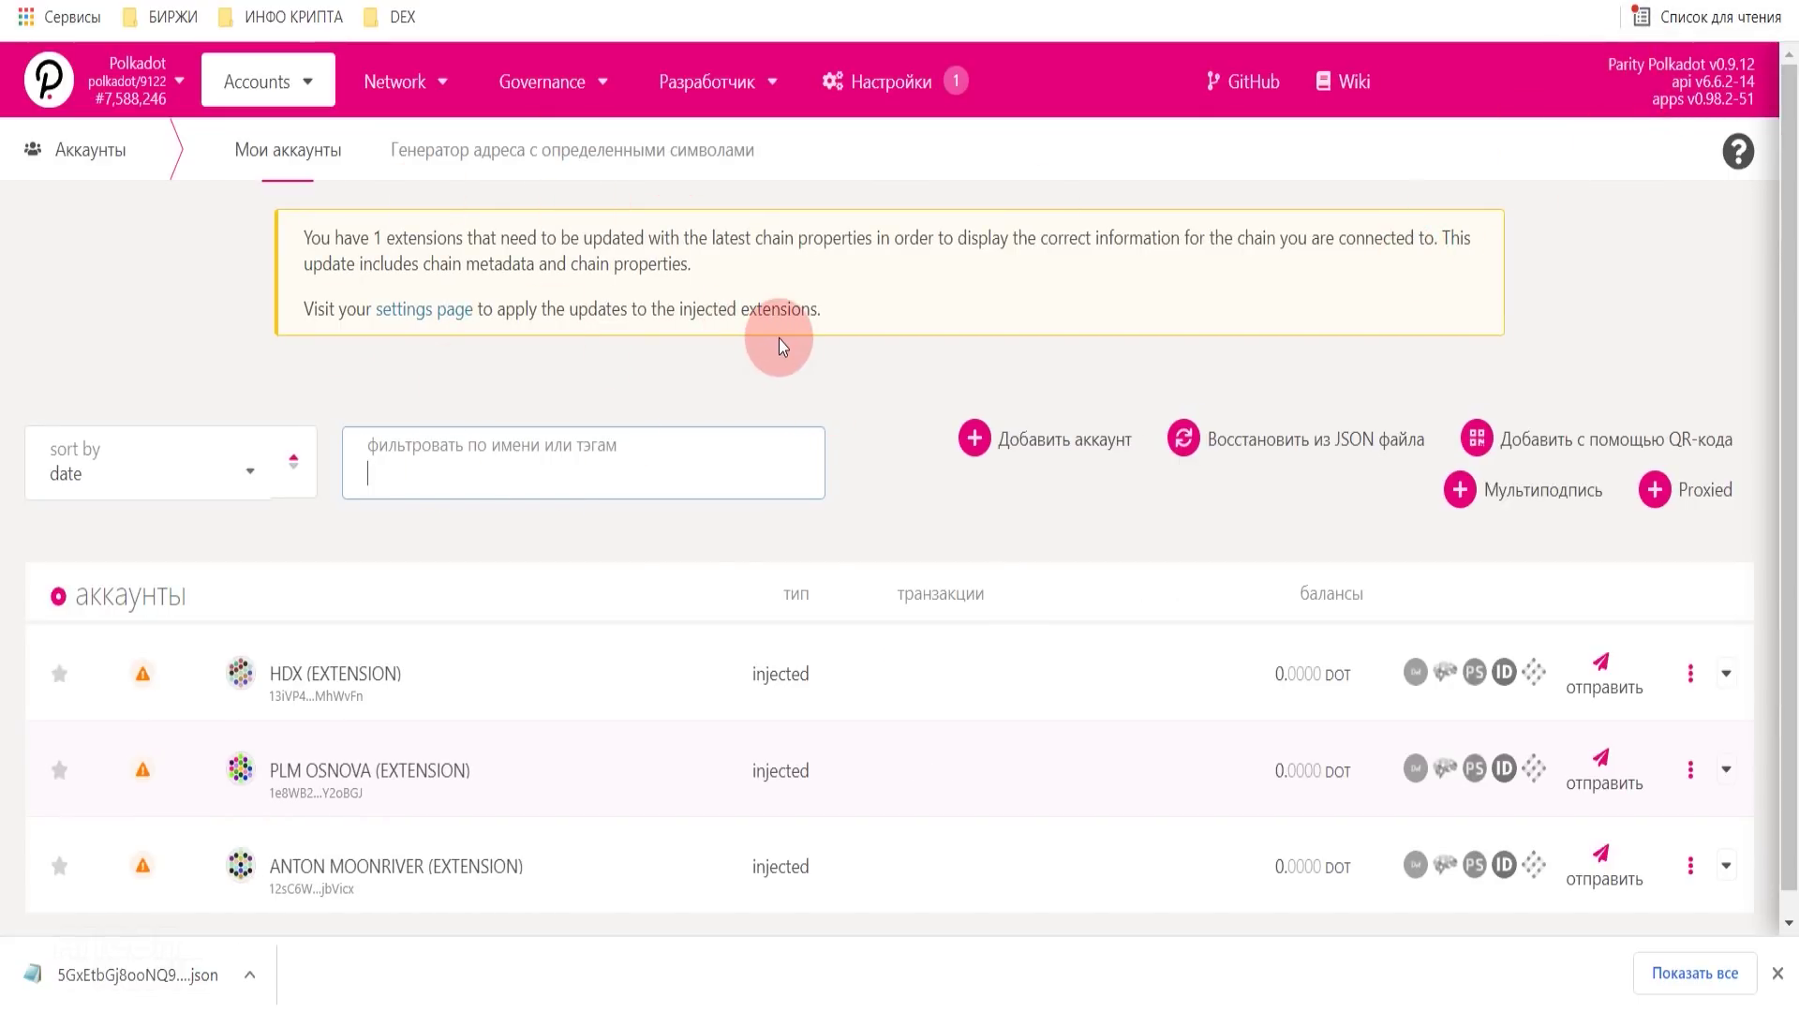
- Allow the Karura and Kusama Air extension accounts on any chain
scroll(815, 394, "down", 1)
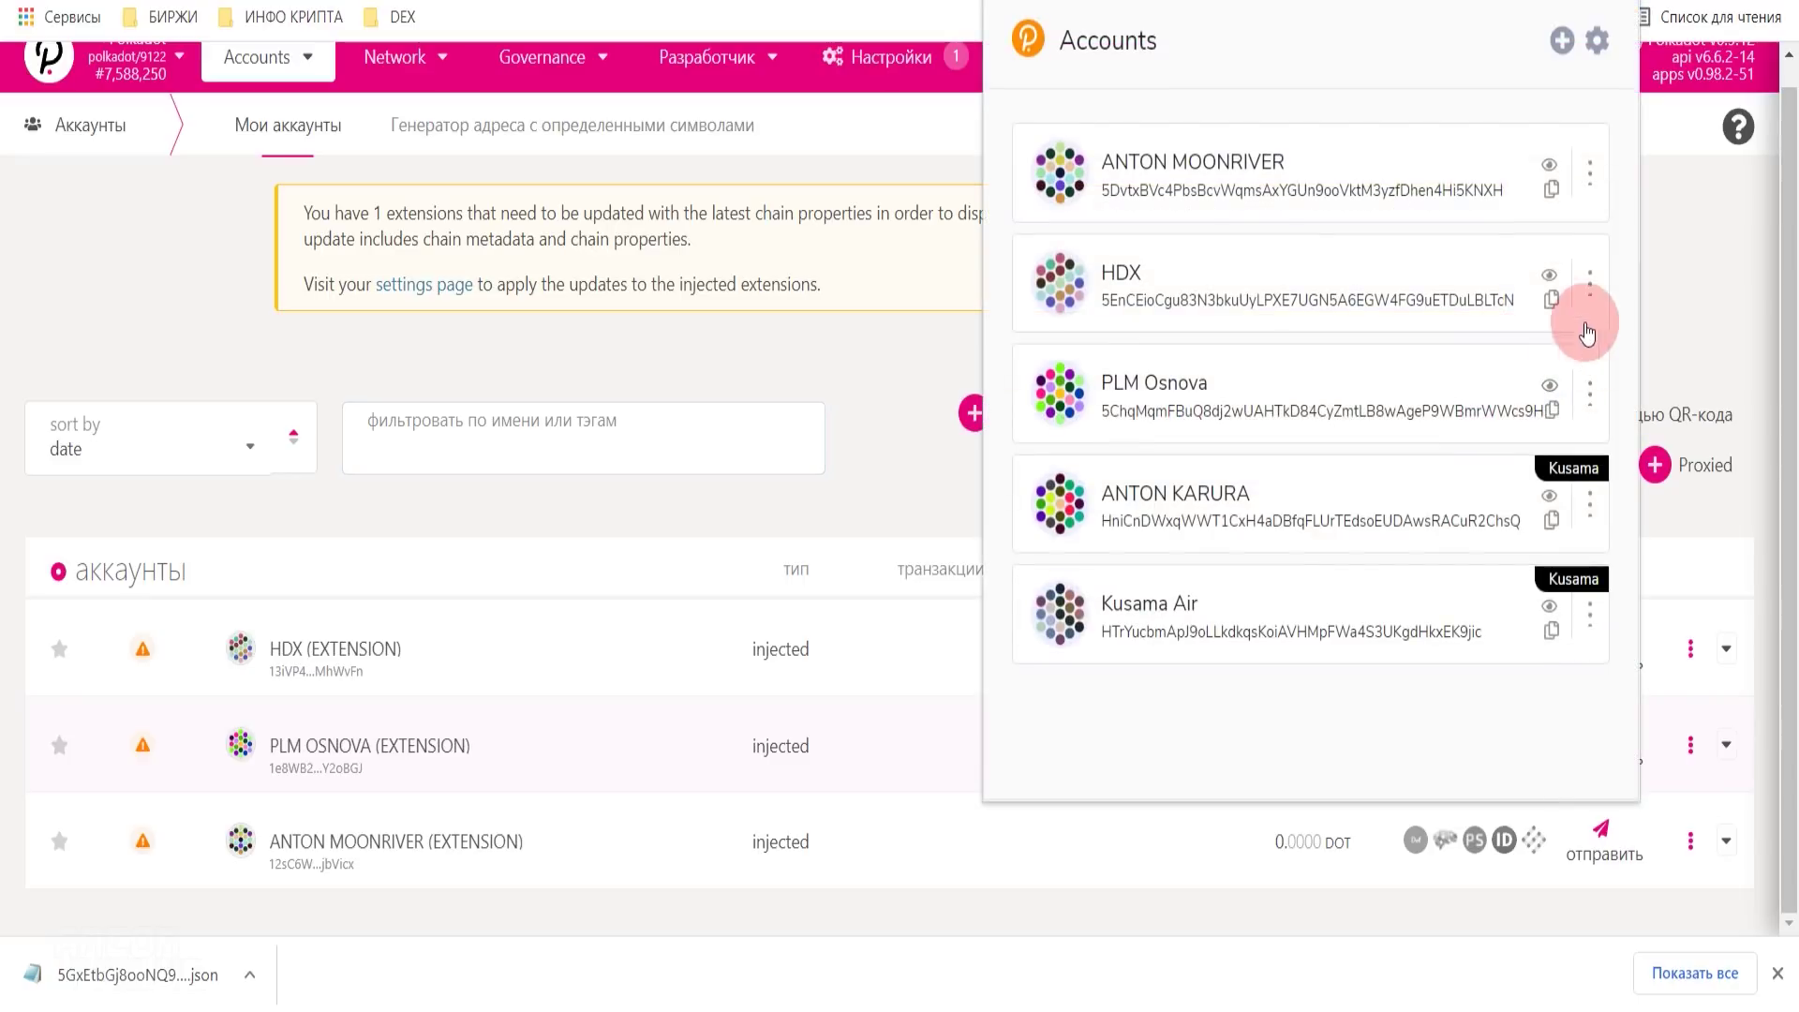
left_click(1590, 506)
left_click(1518, 511)
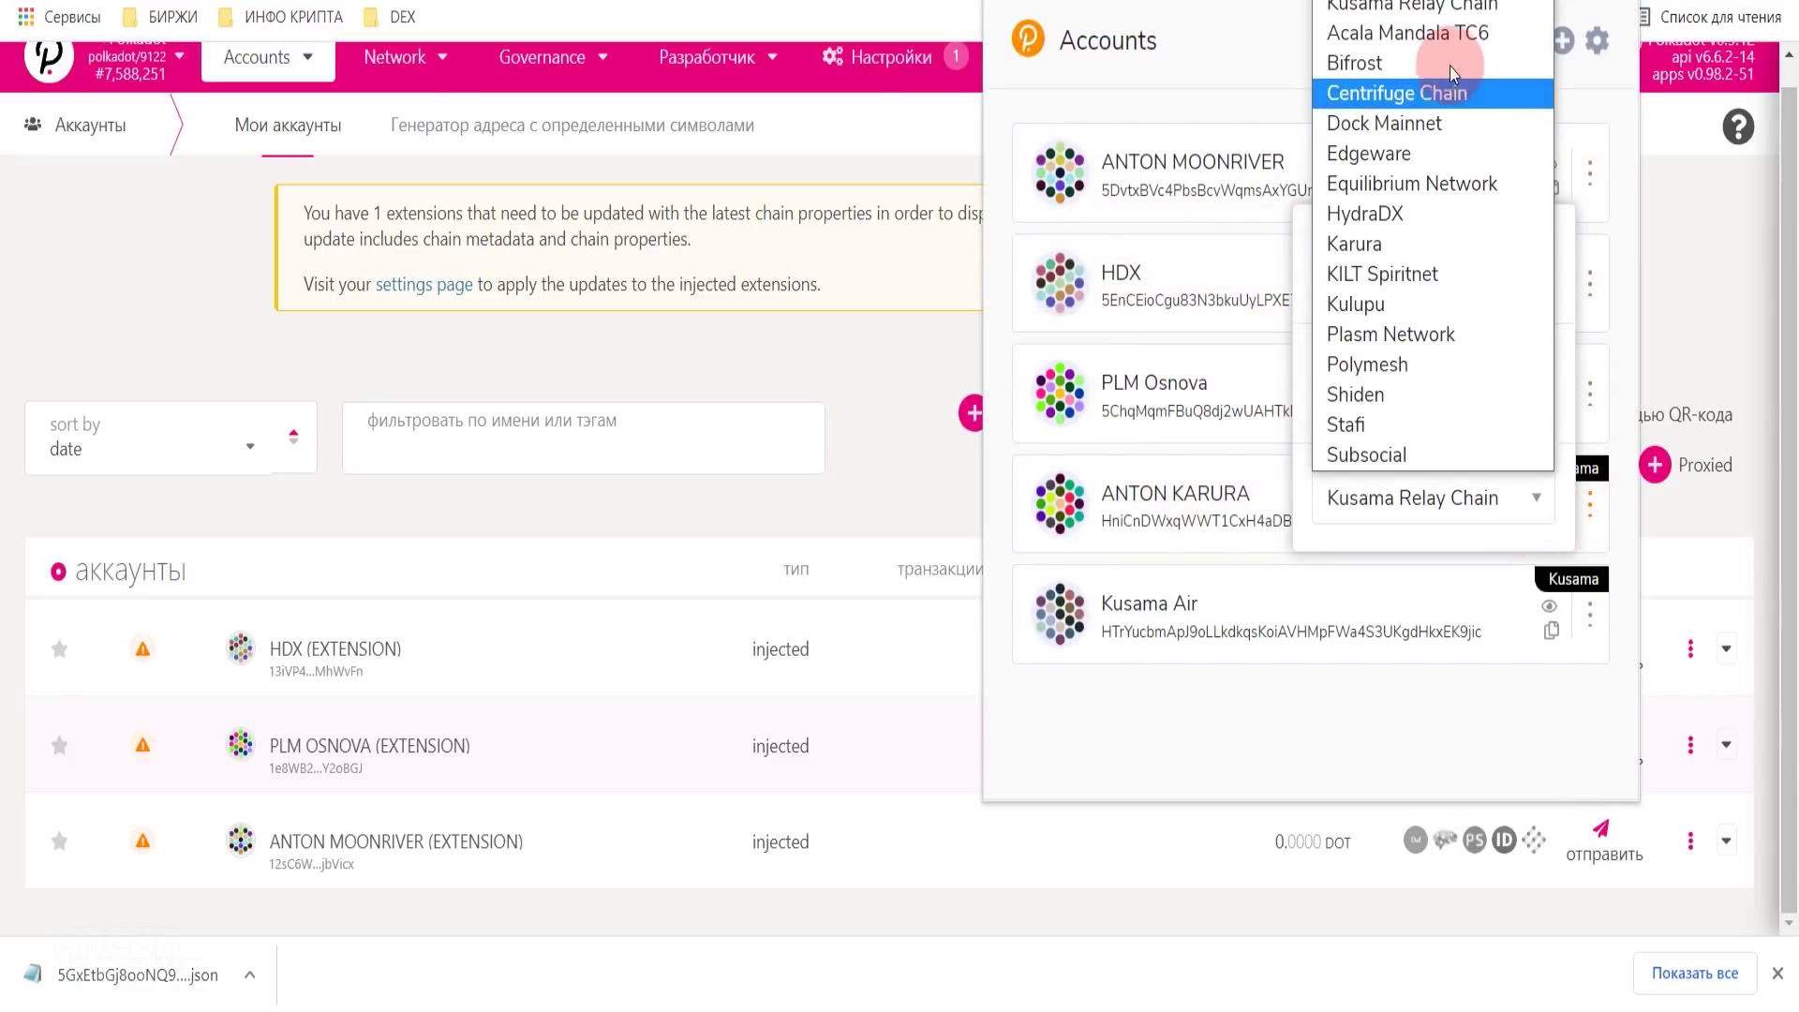
left_click(1412, 4)
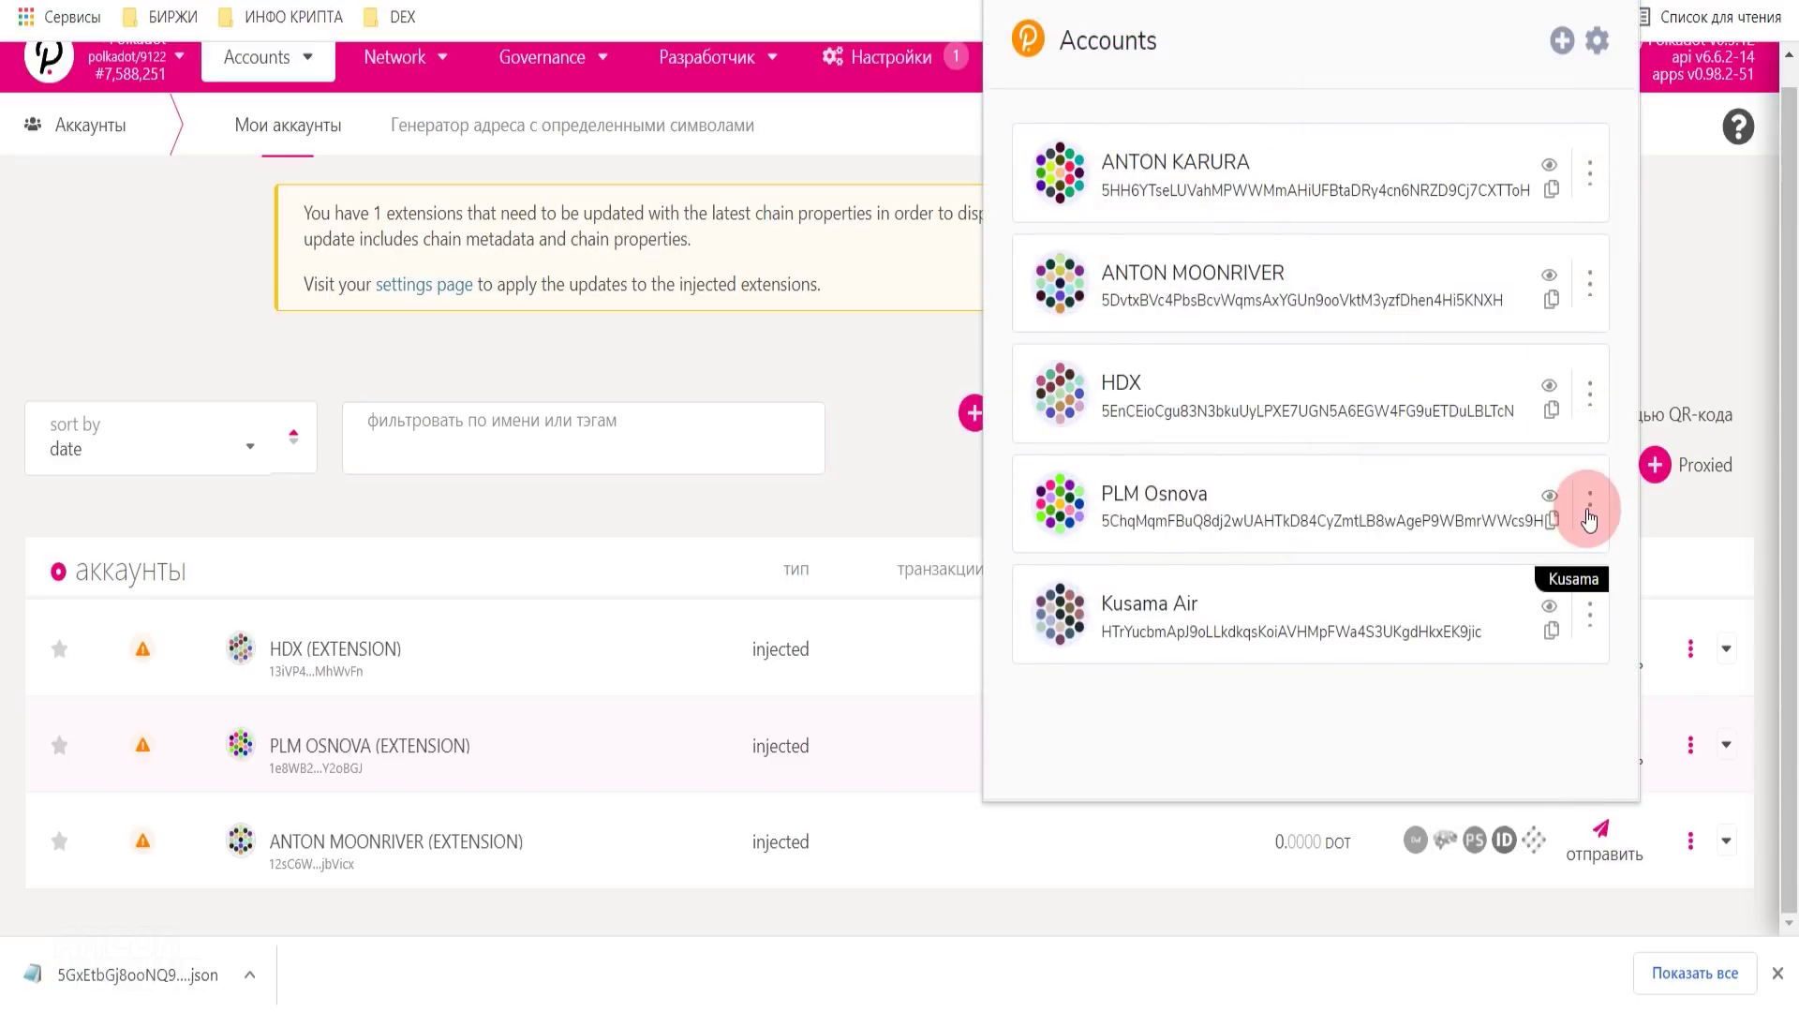
left_click(1588, 508)
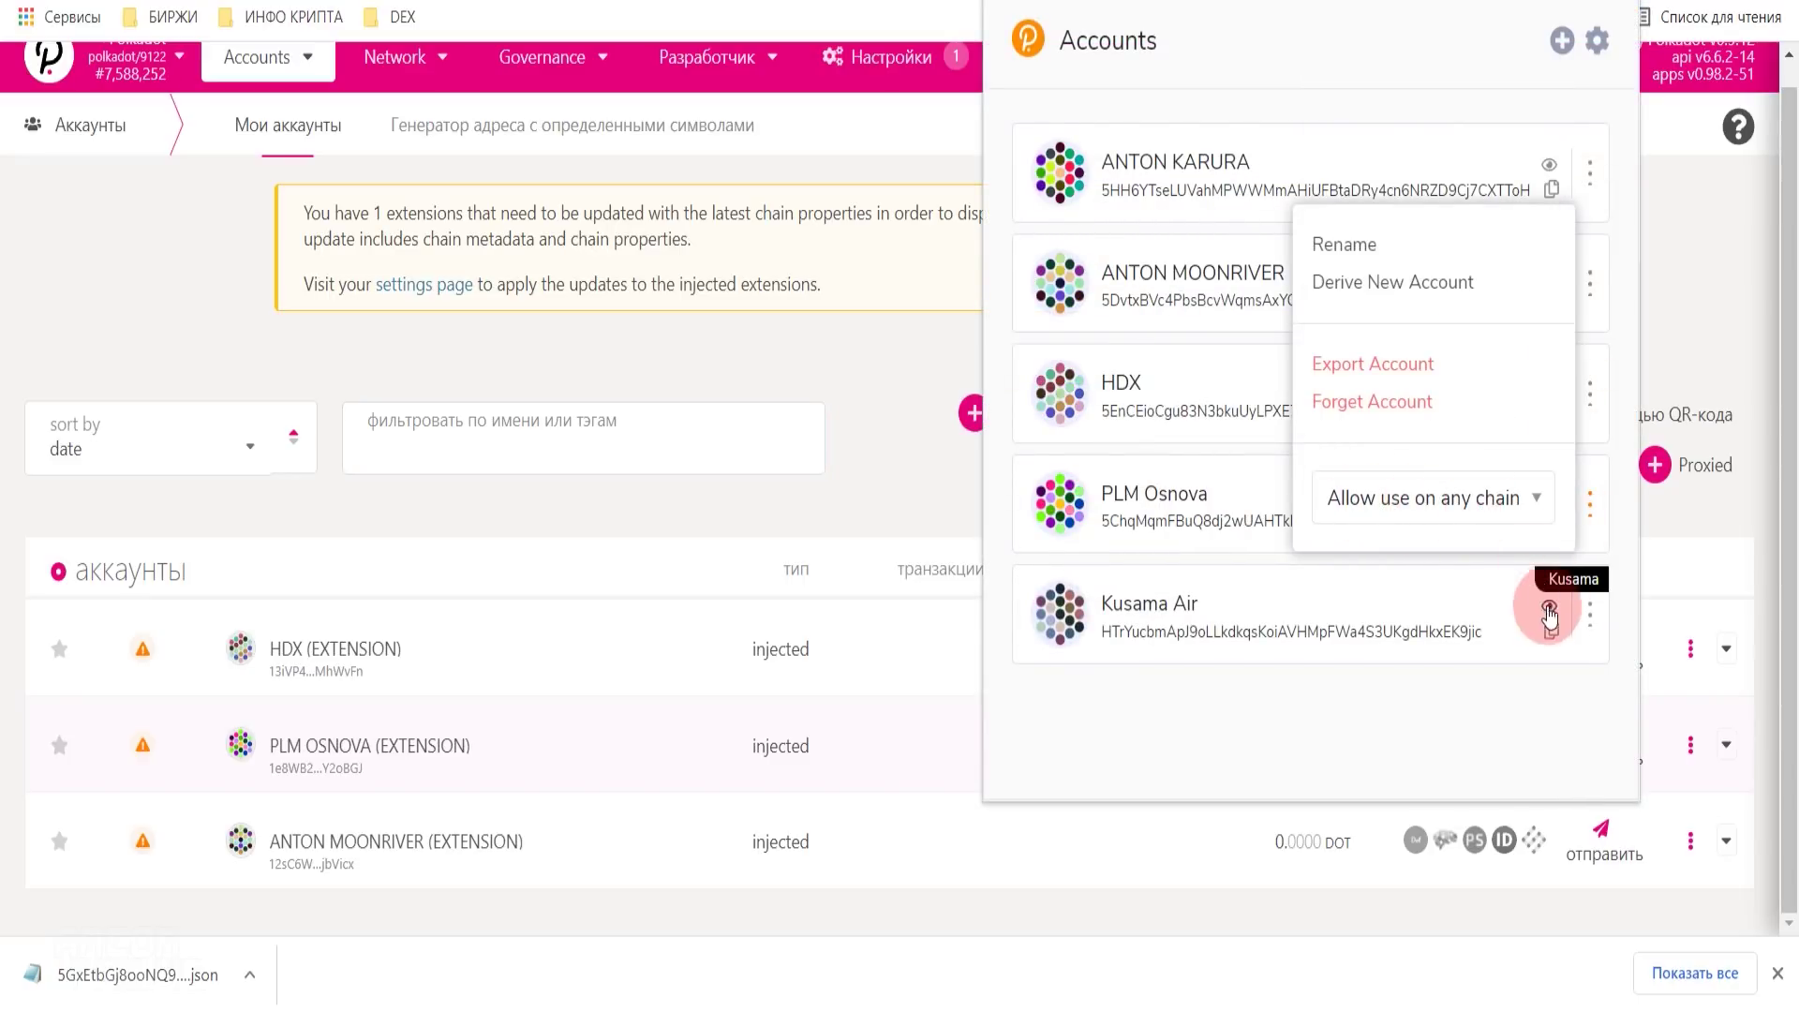
left_click(1590, 614)
left_click(1525, 611)
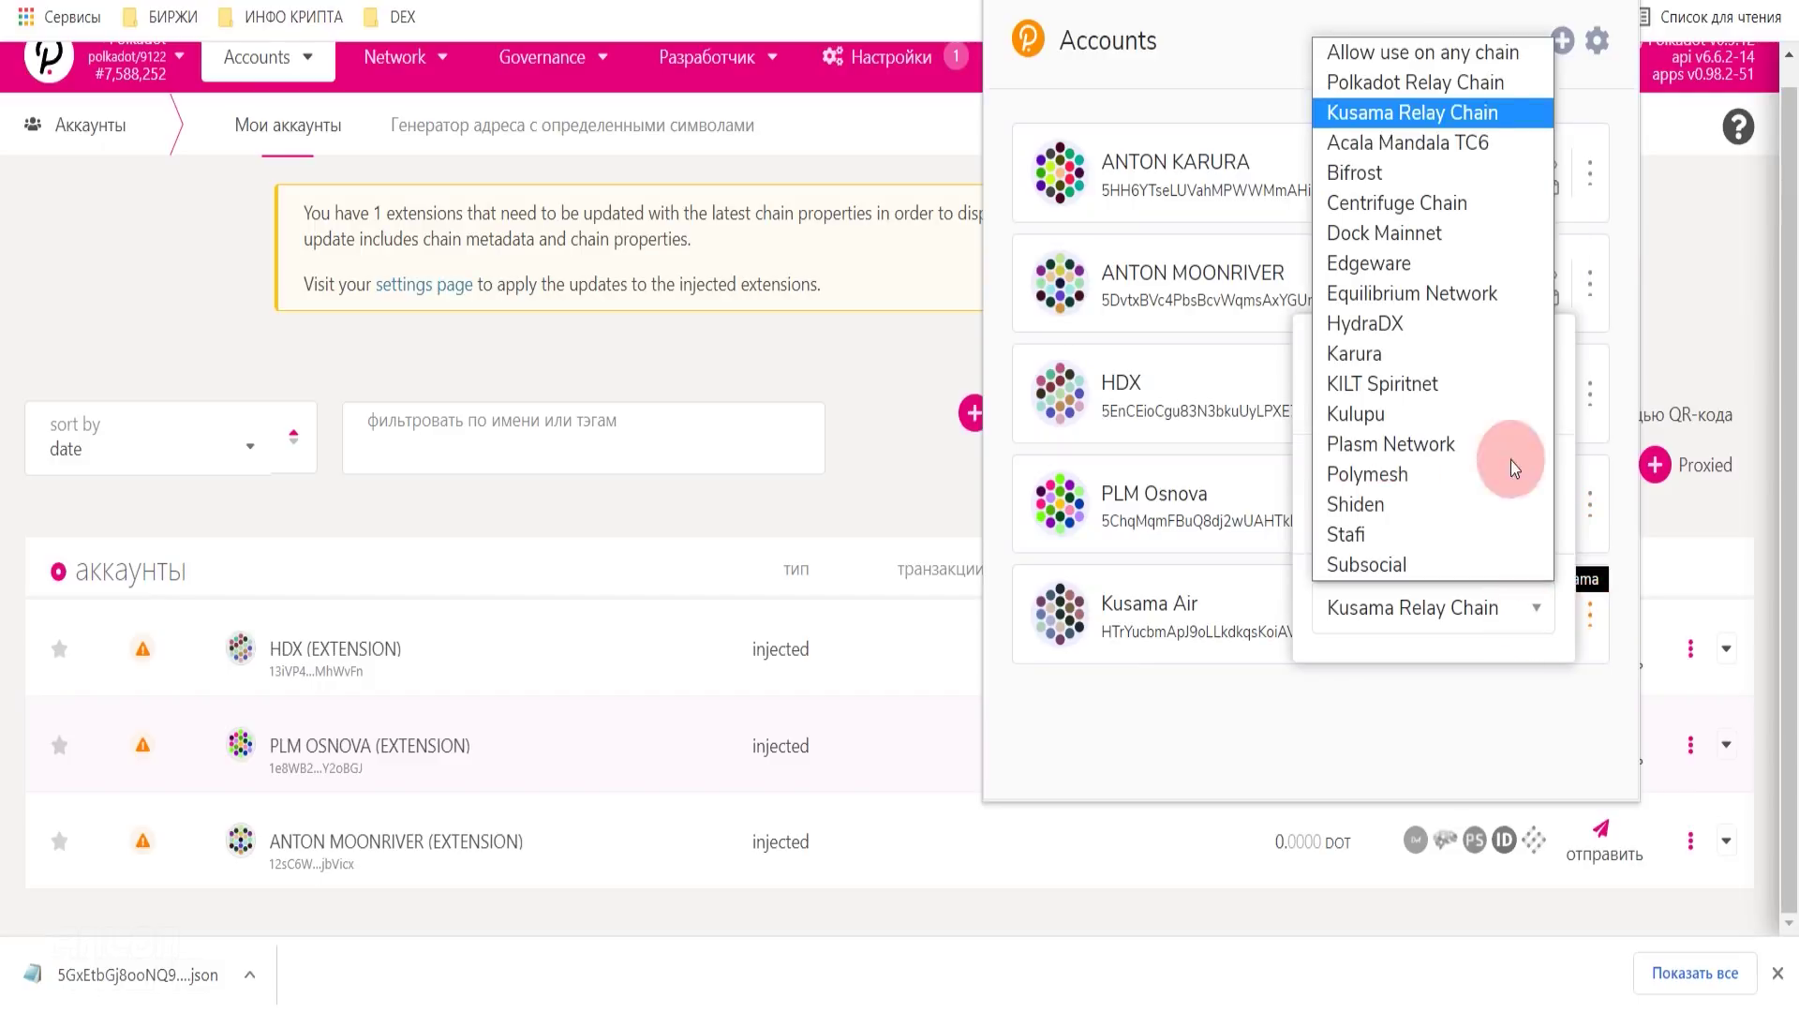
left_click(1462, 52)
- Leave PLM Osnova unchanged, select Kusama Air's full address and close the extension list
left_click(1590, 618)
left_click(1536, 611)
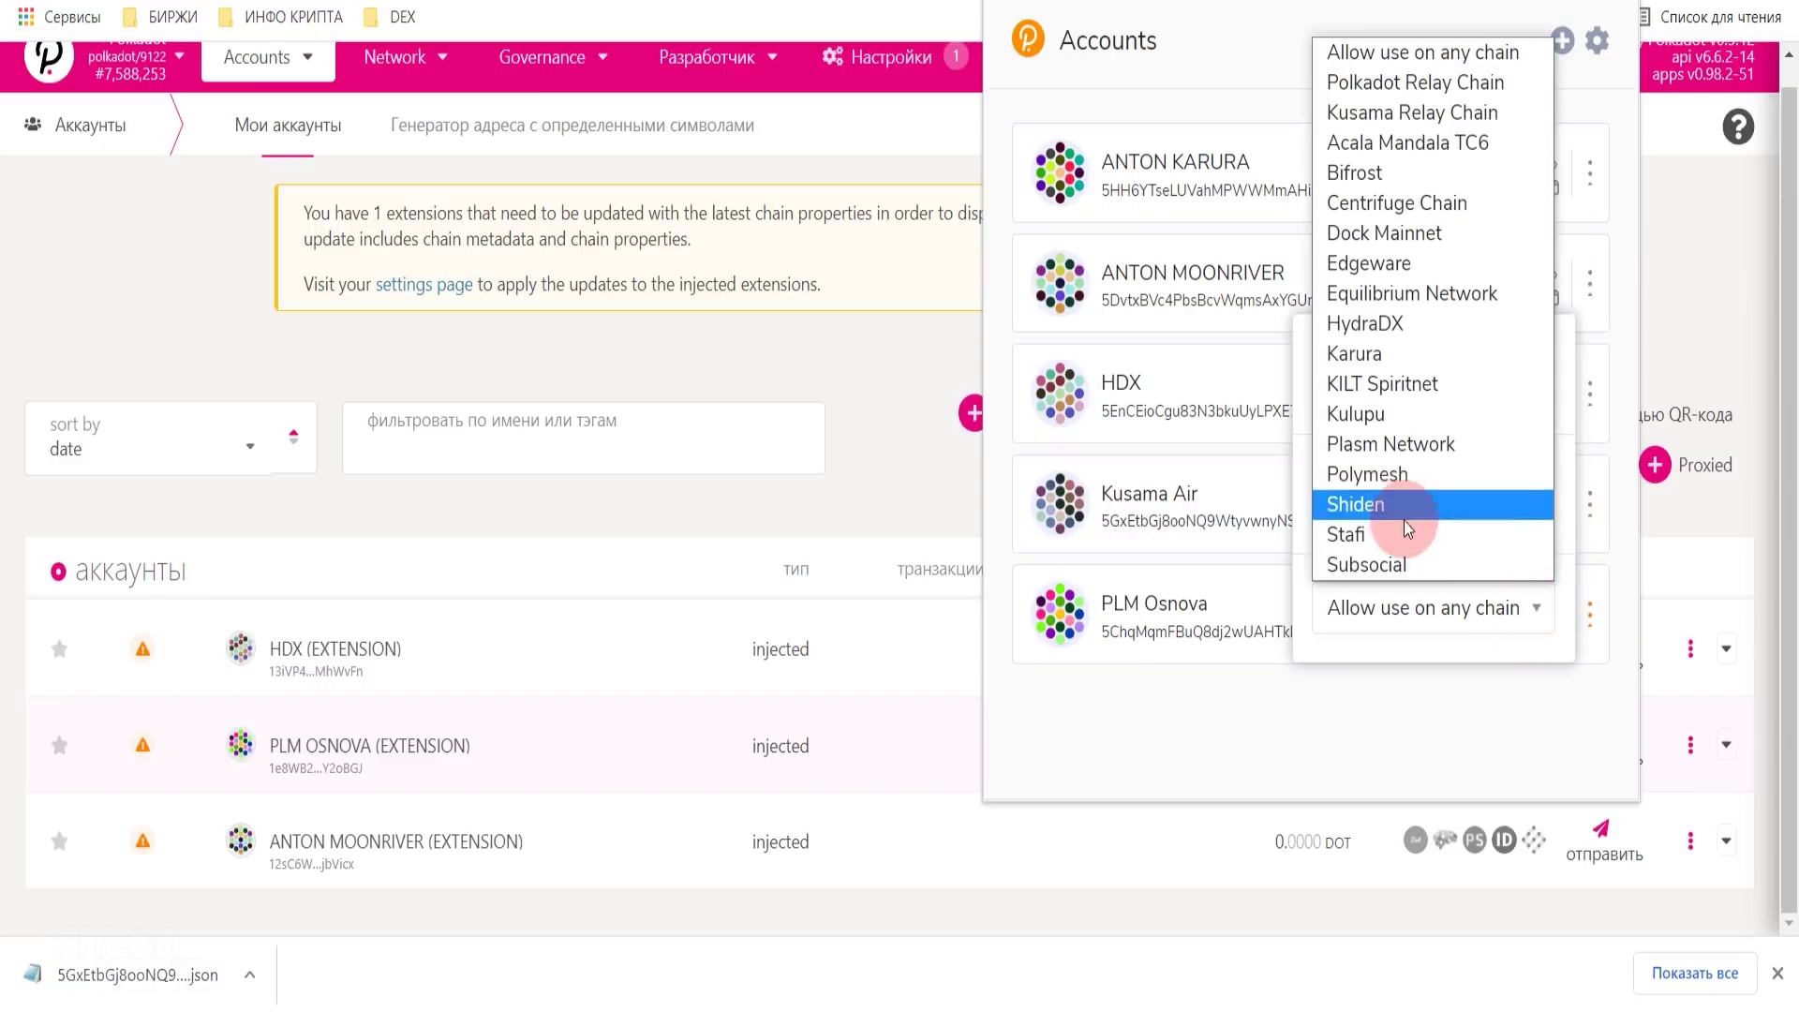
left_click(1462, 604)
left_click(1515, 630)
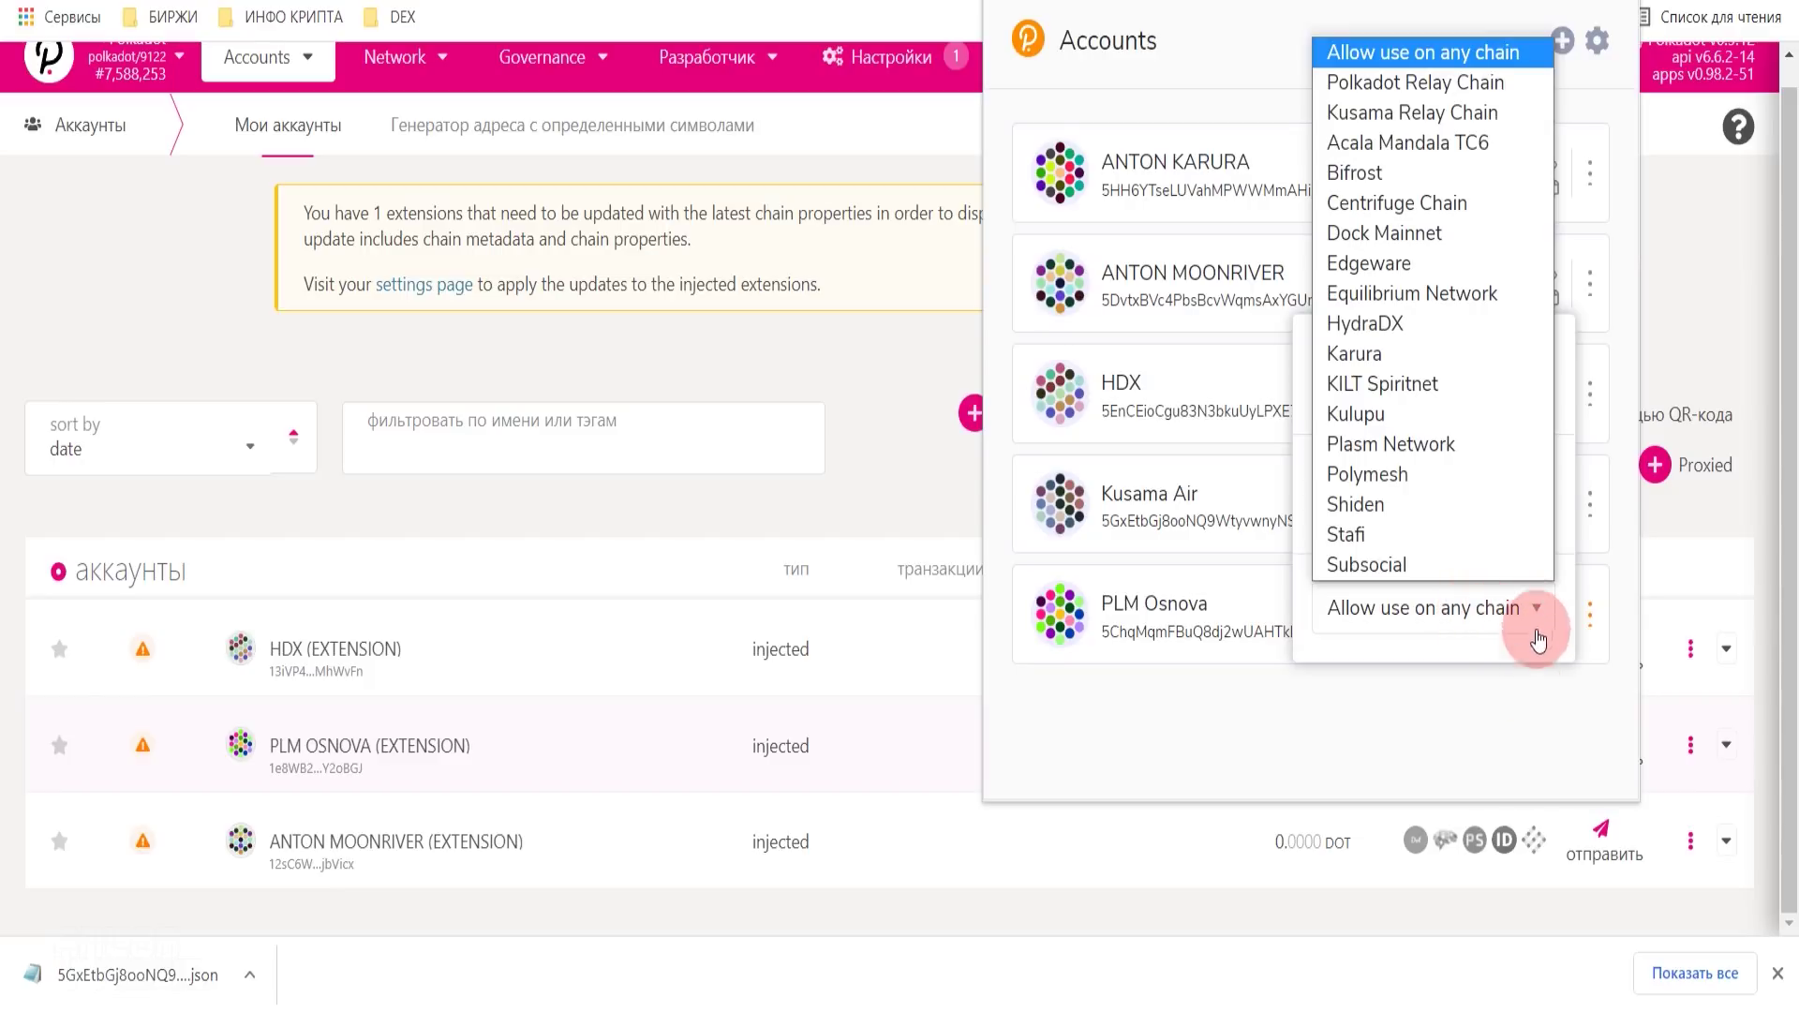
left_click(1523, 680)
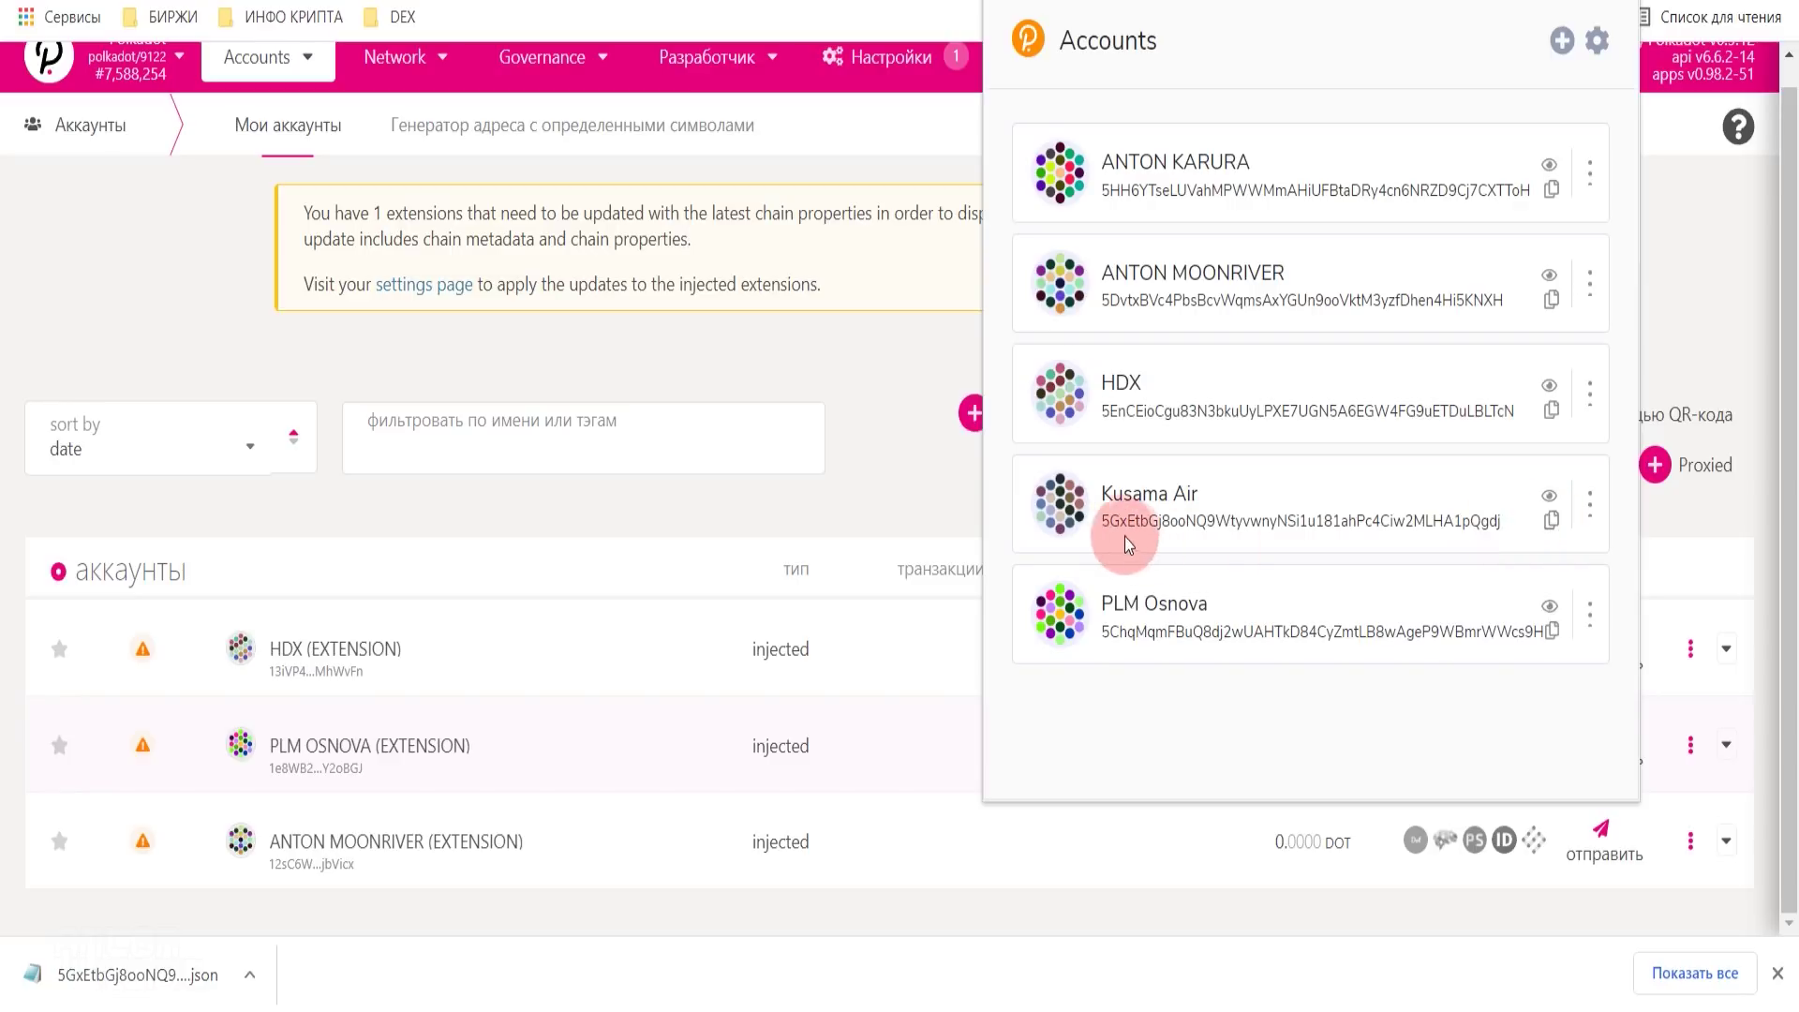
left_click_drag(1101, 532, 1506, 549)
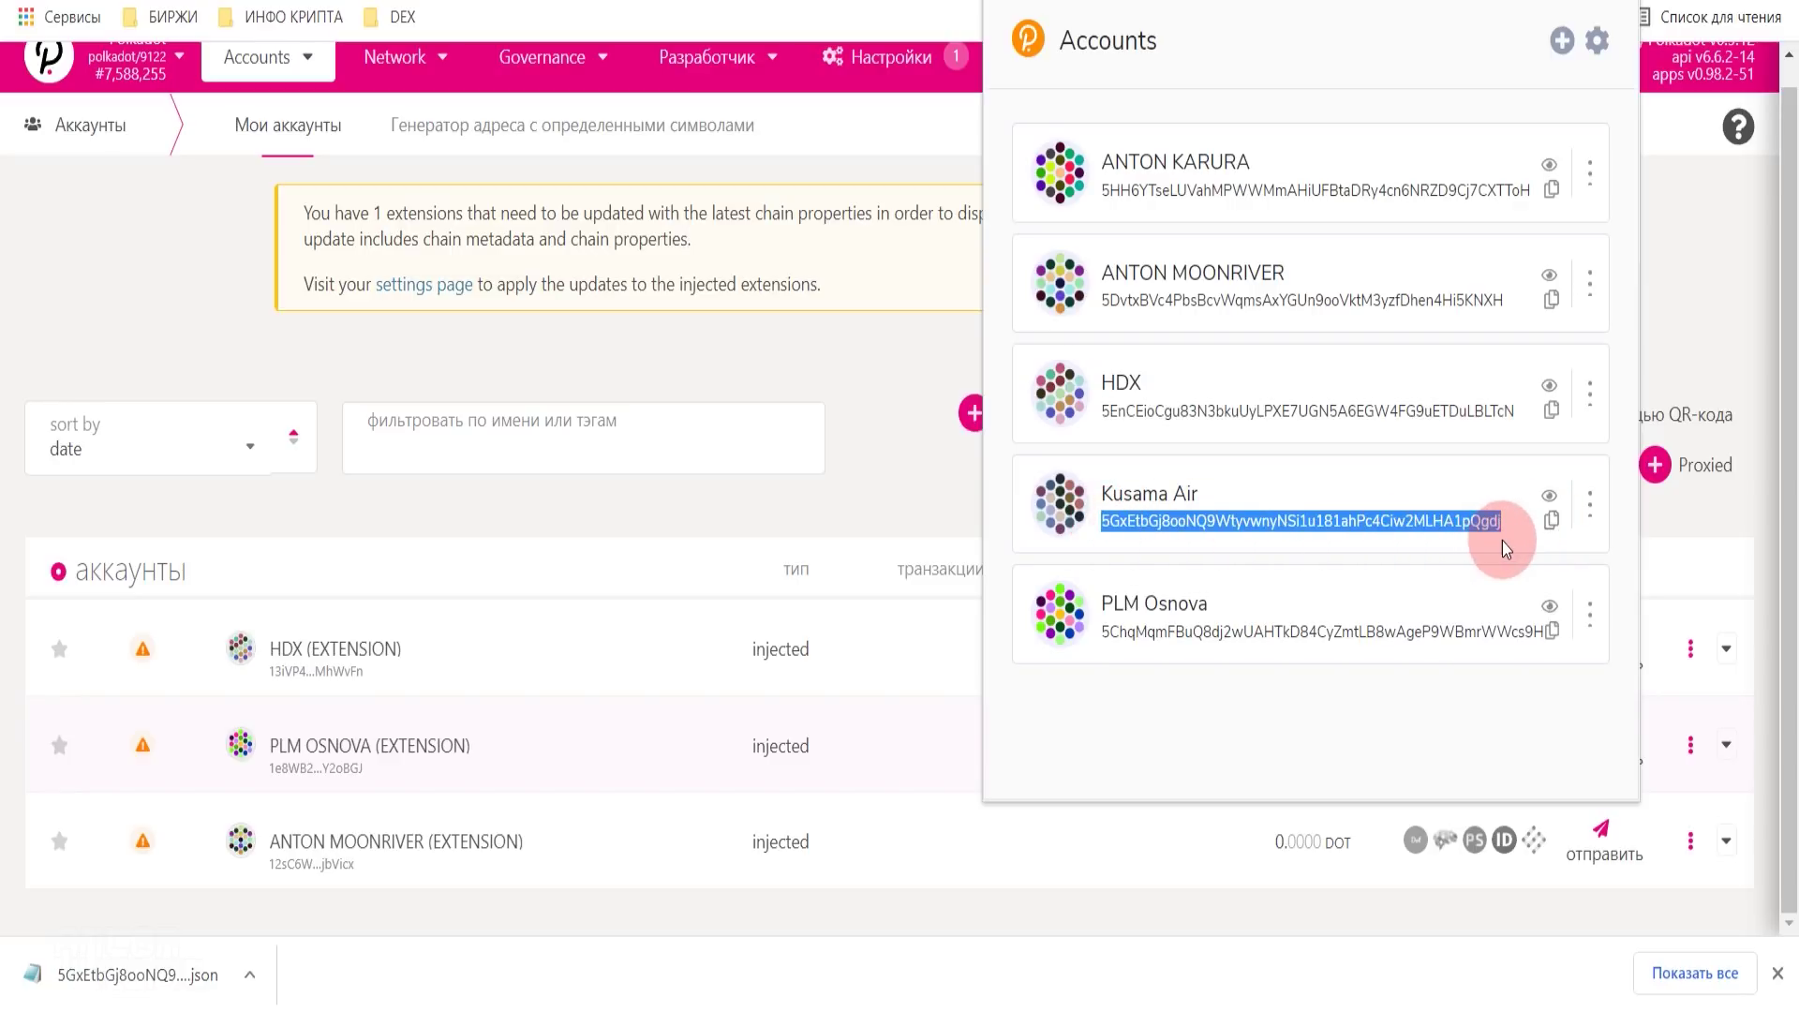
left_click(875, 536)
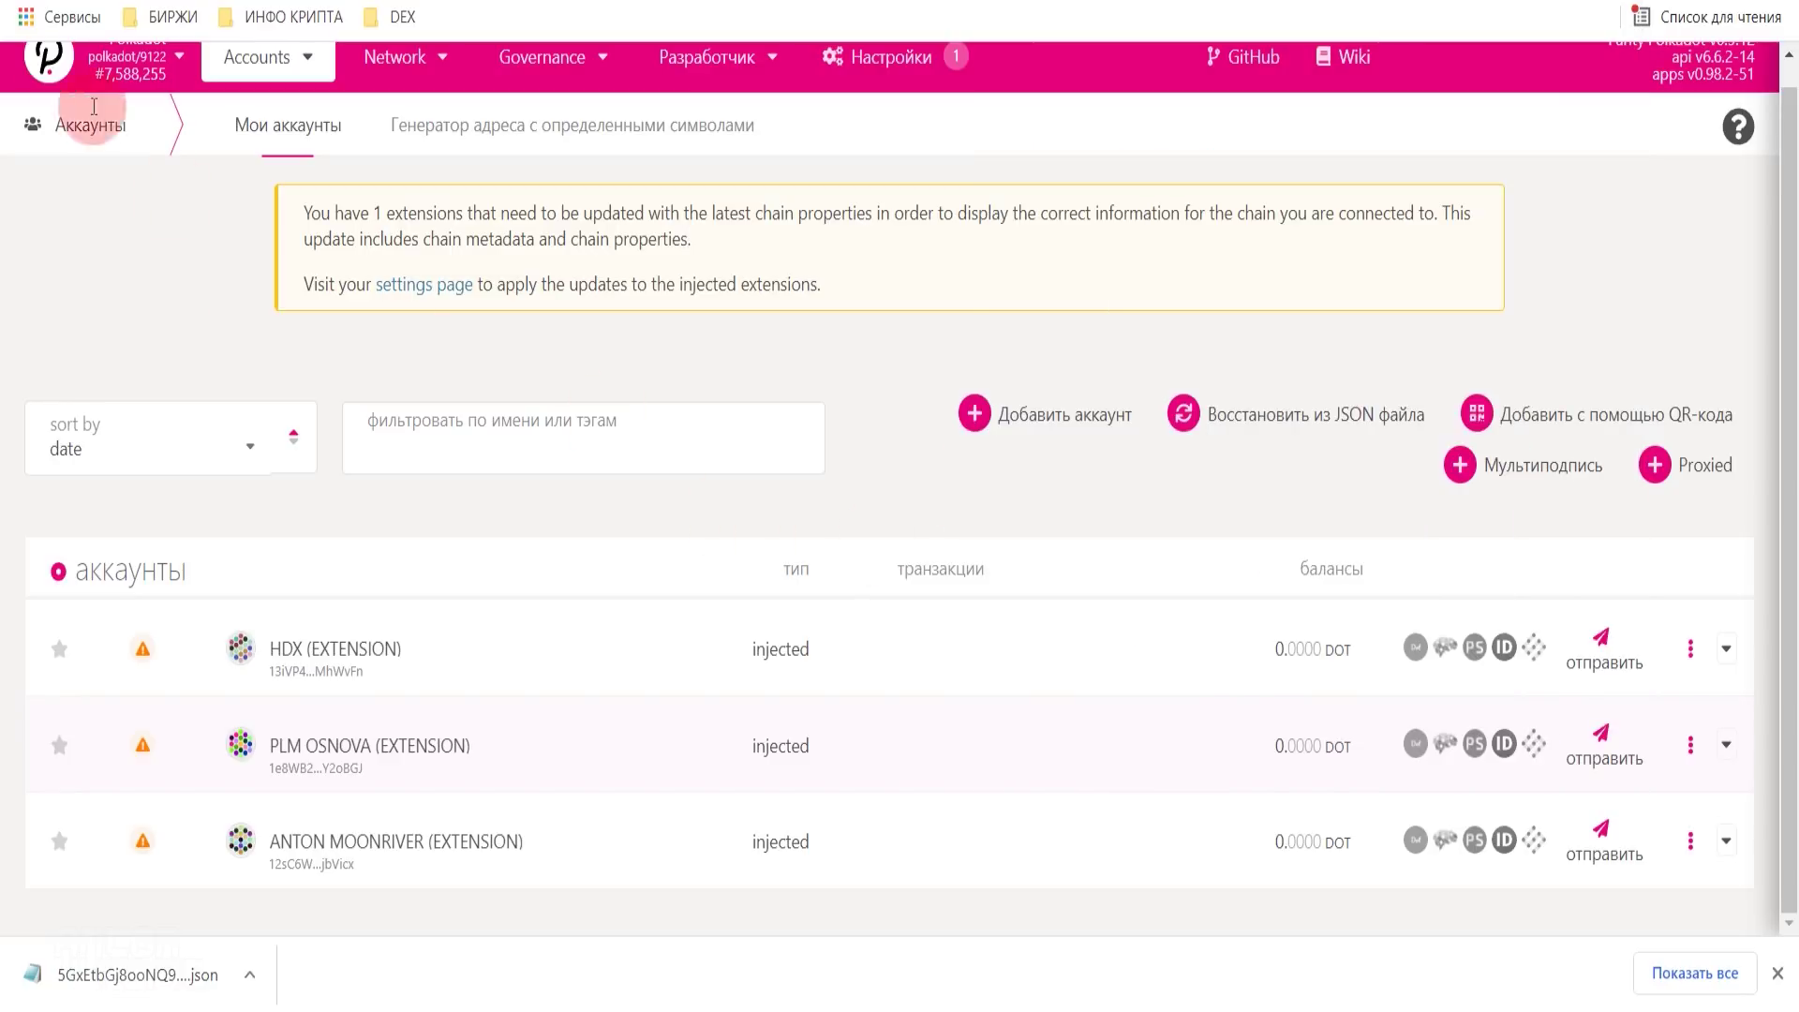
- Scroll the accounts list and highlight the top, HDX and extension account addresses
scroll(843, 585, "down", 2)
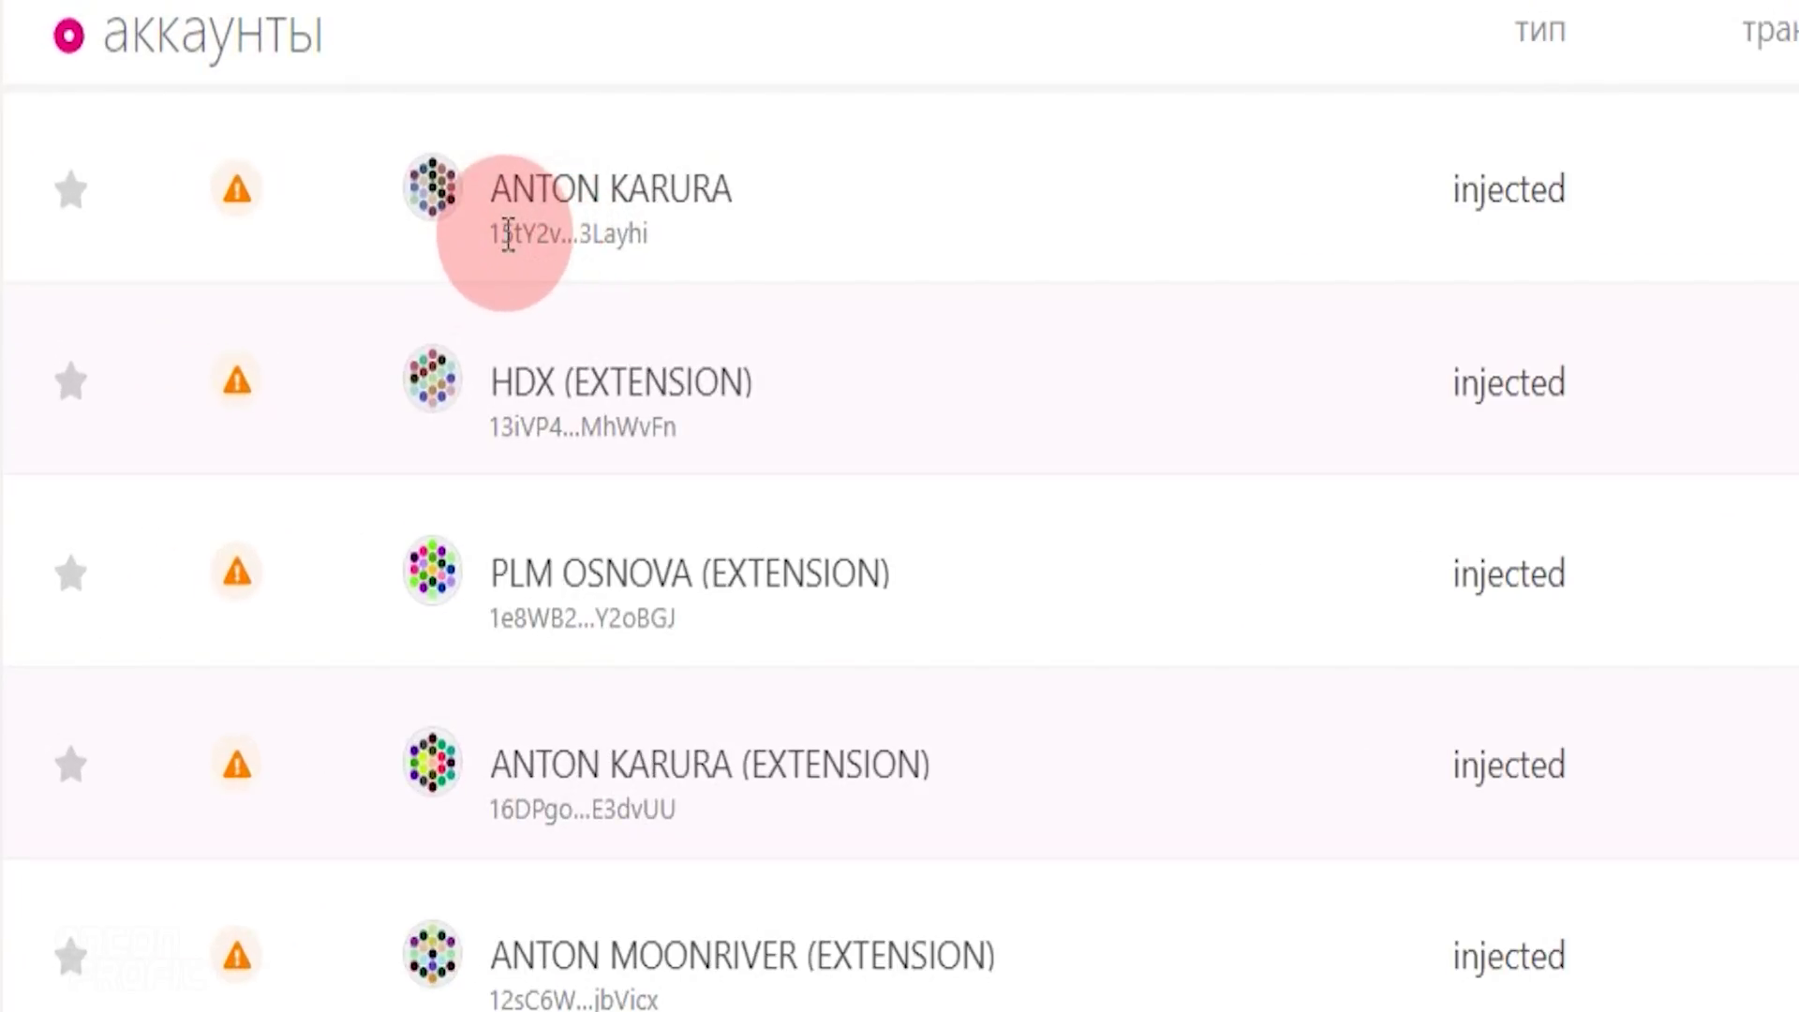
left_click_drag(252, 473, 331, 479)
left_click_drag(614, 236, 669, 240)
left_click(493, 223)
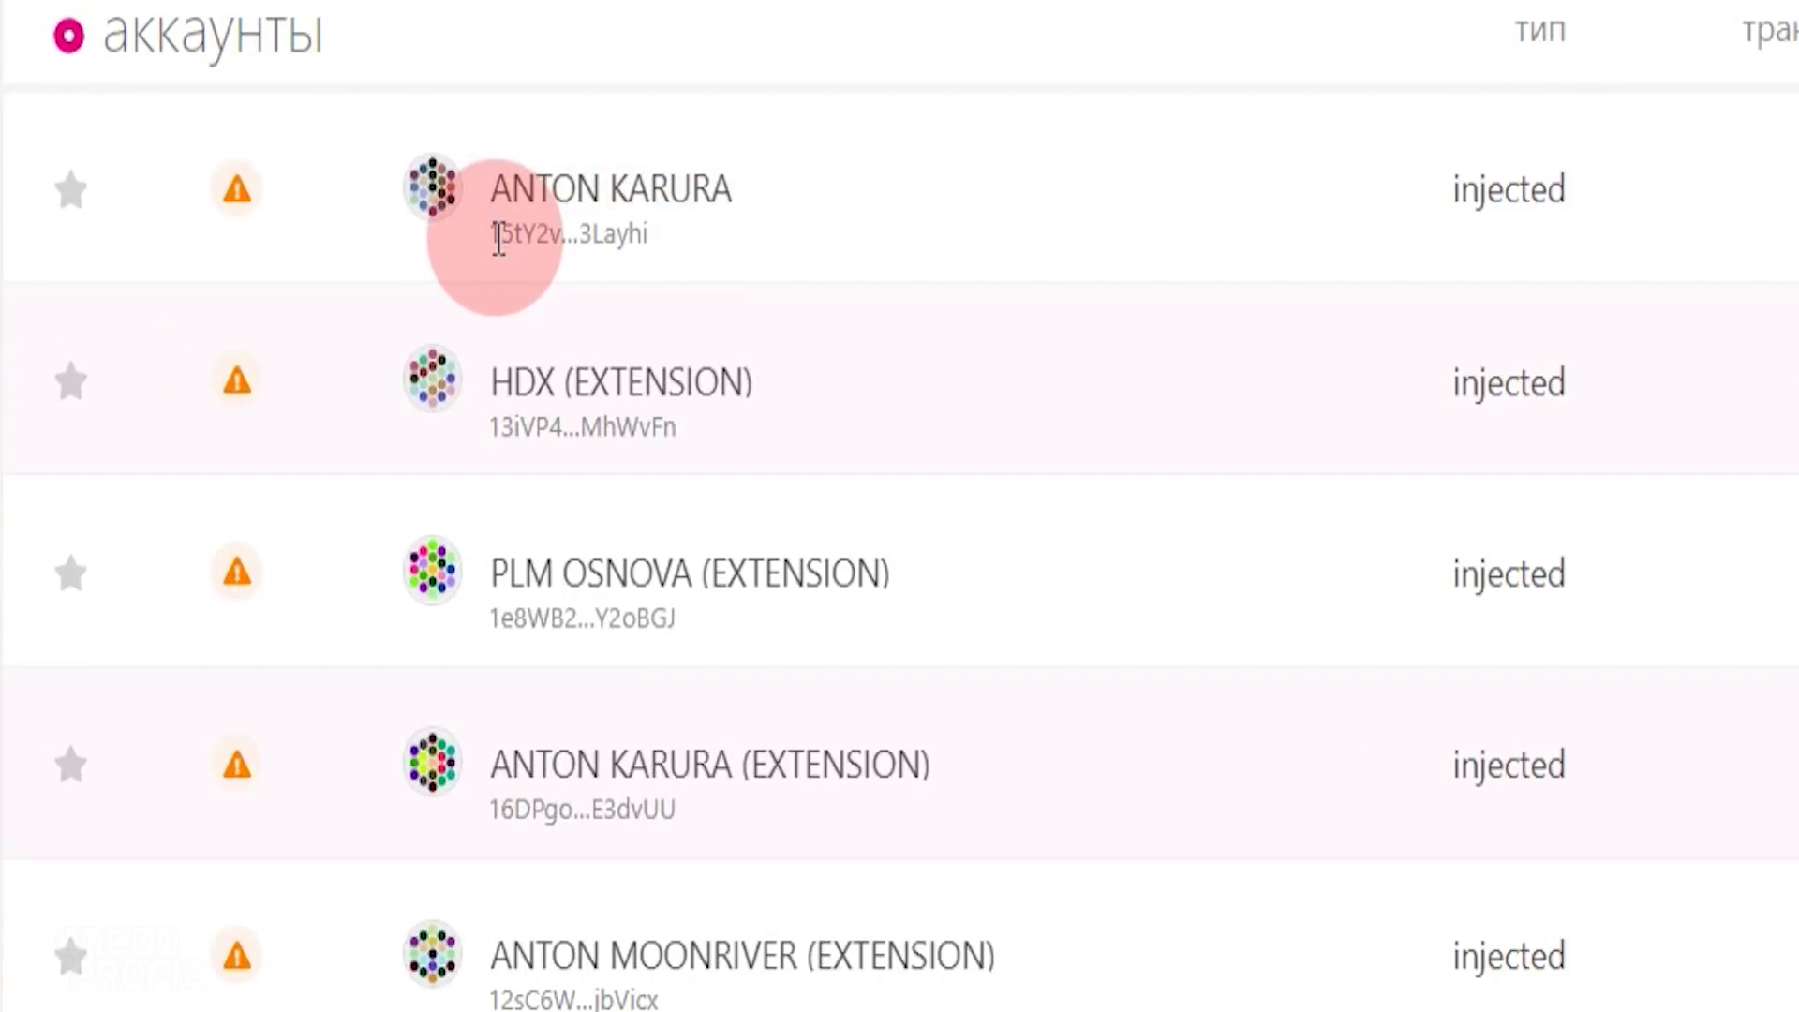
left_click_drag(496, 429, 550, 429)
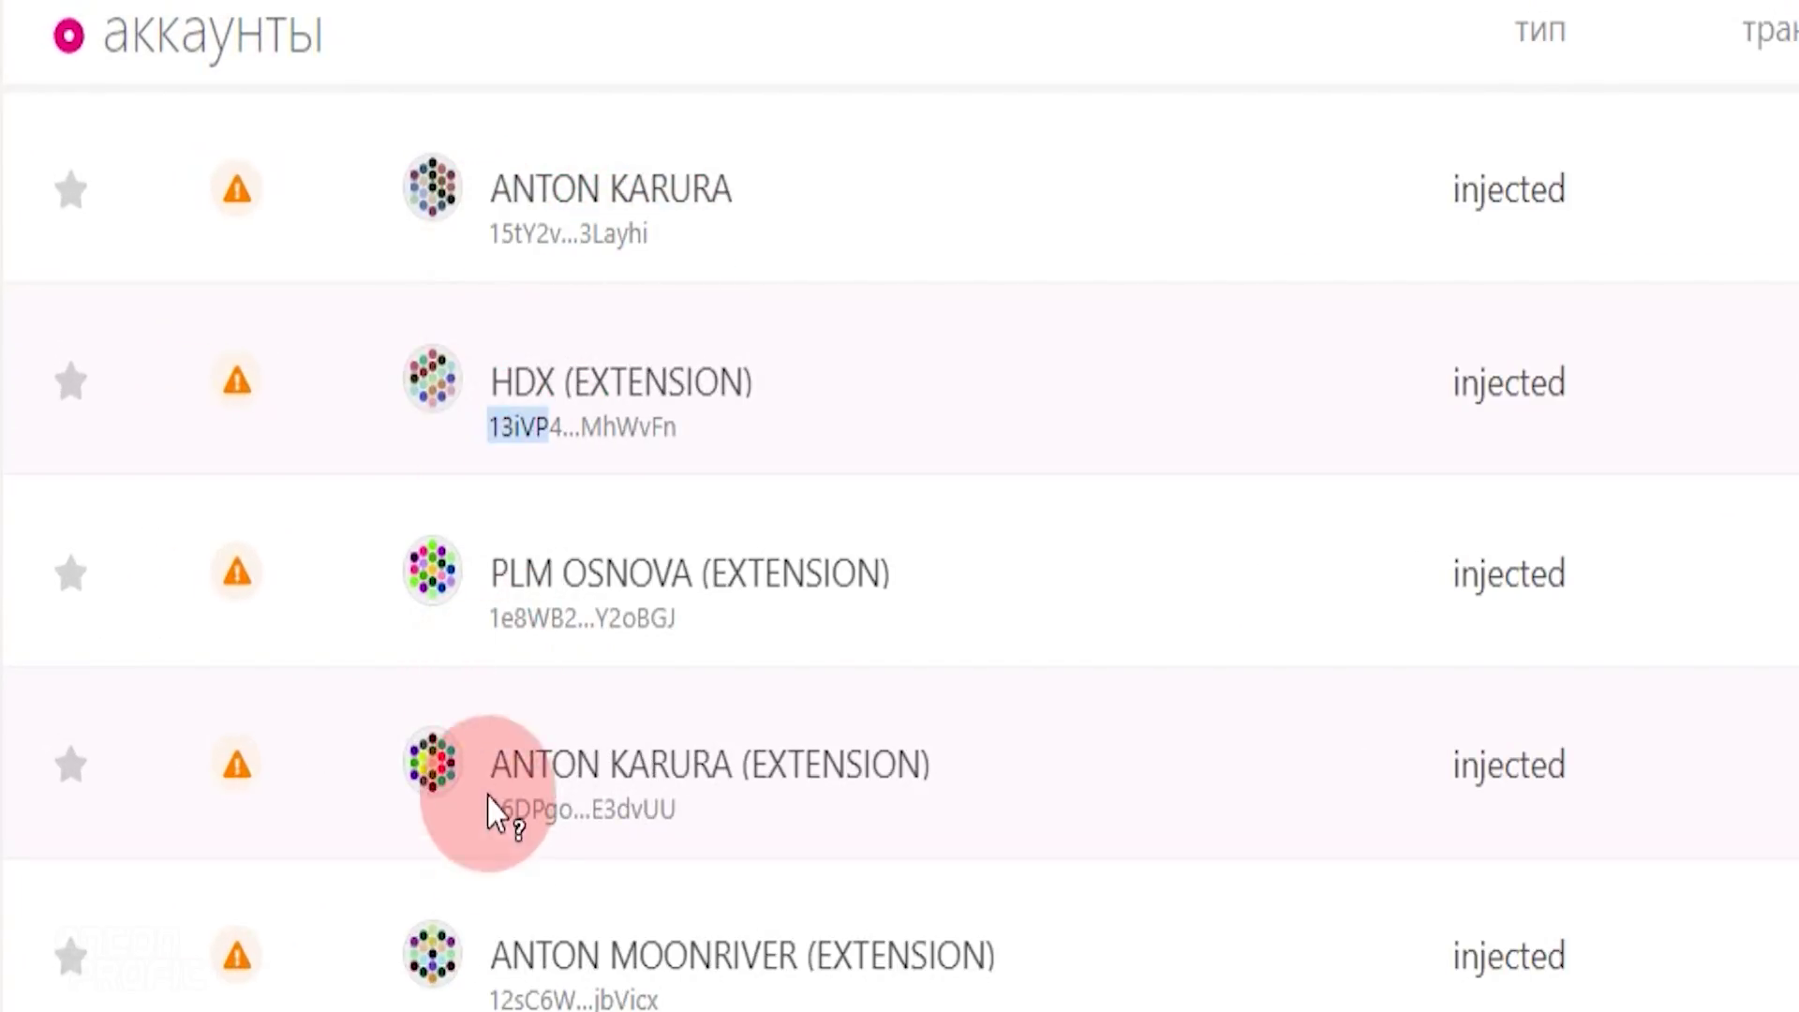
left_click_drag(494, 819, 562, 703)
left_click_drag(525, 609, 536, 604)
left_click(526, 627)
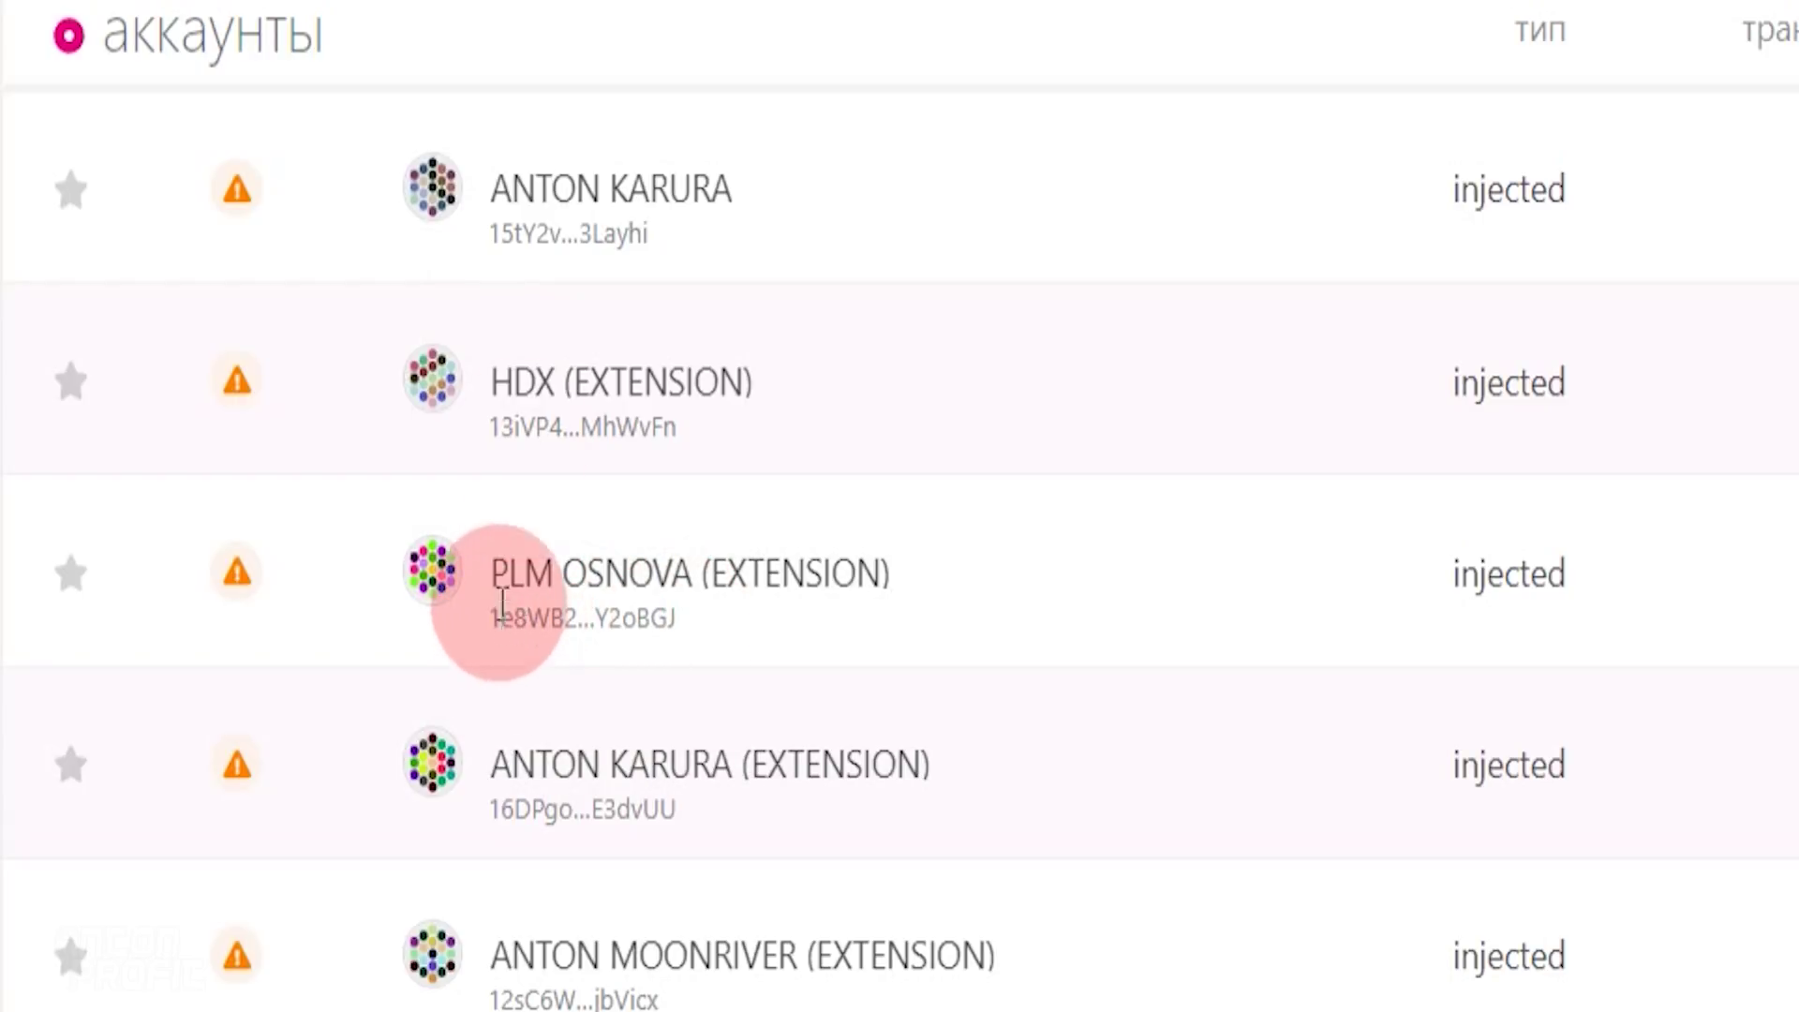
left_click_drag(502, 233, 488, 234)
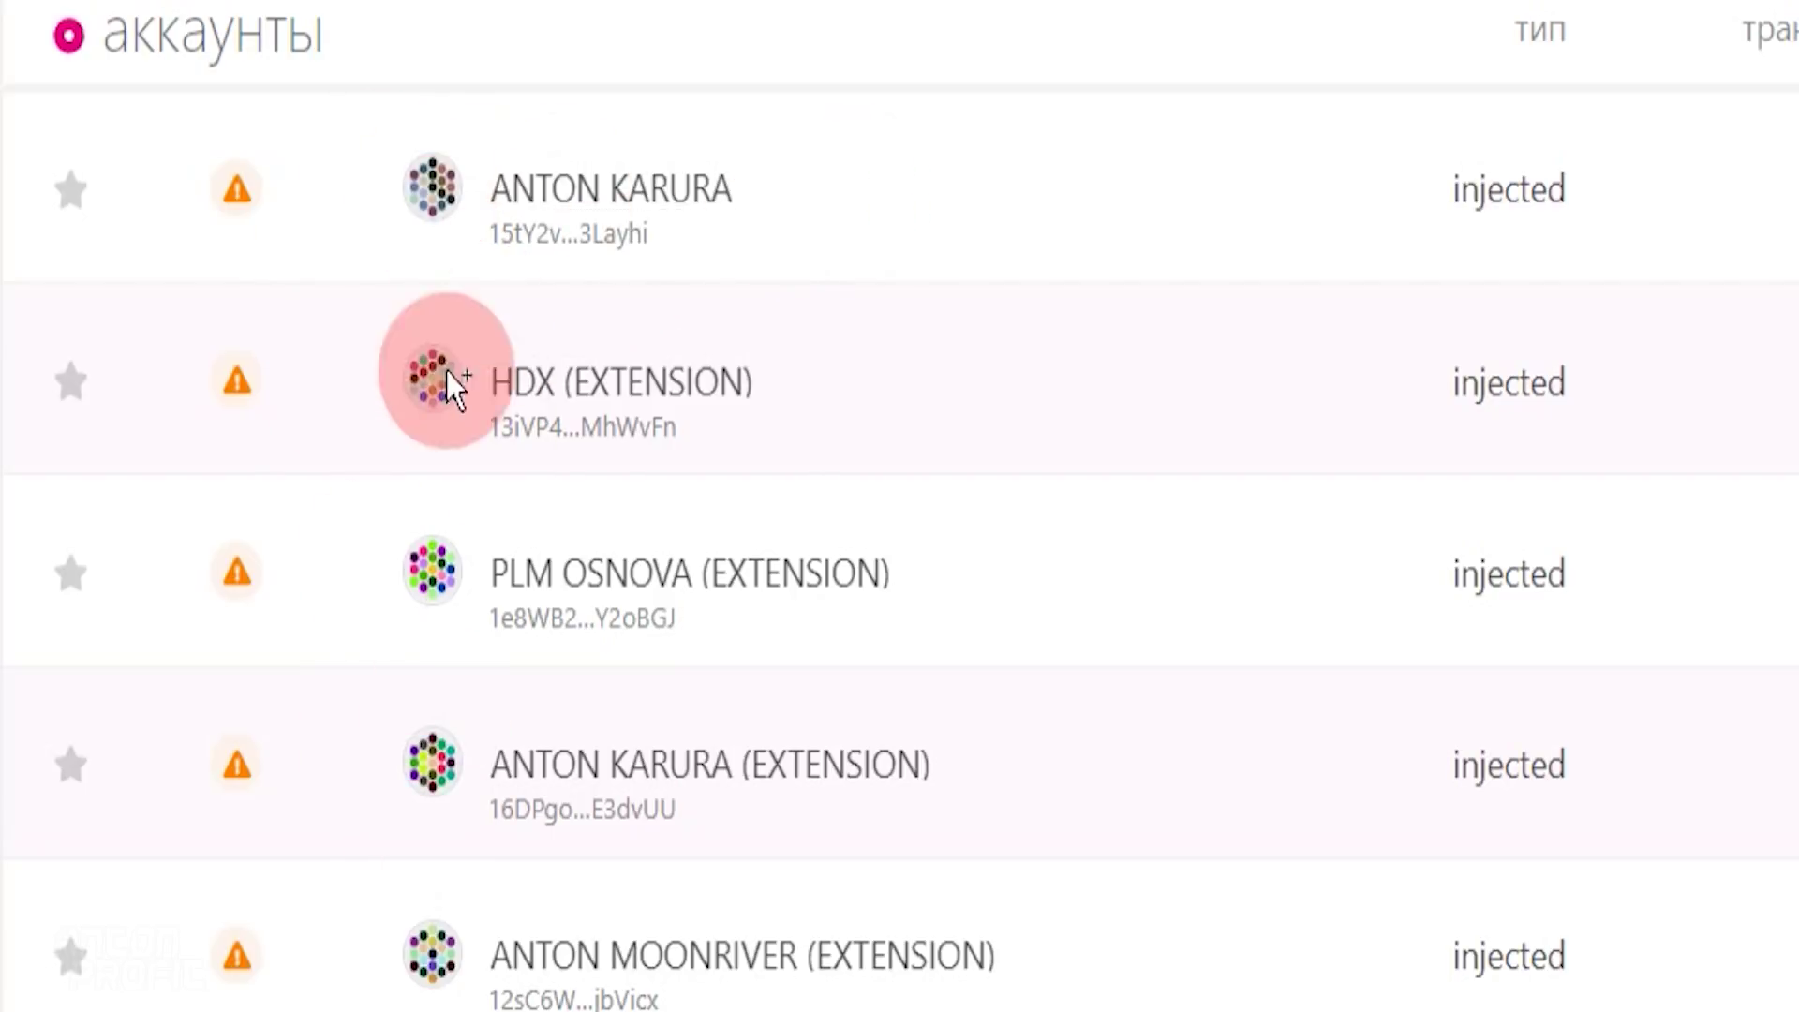
- Copy the 6.7185 DOT account's address and return to the Binance withdrawal page
left_click(534, 225)
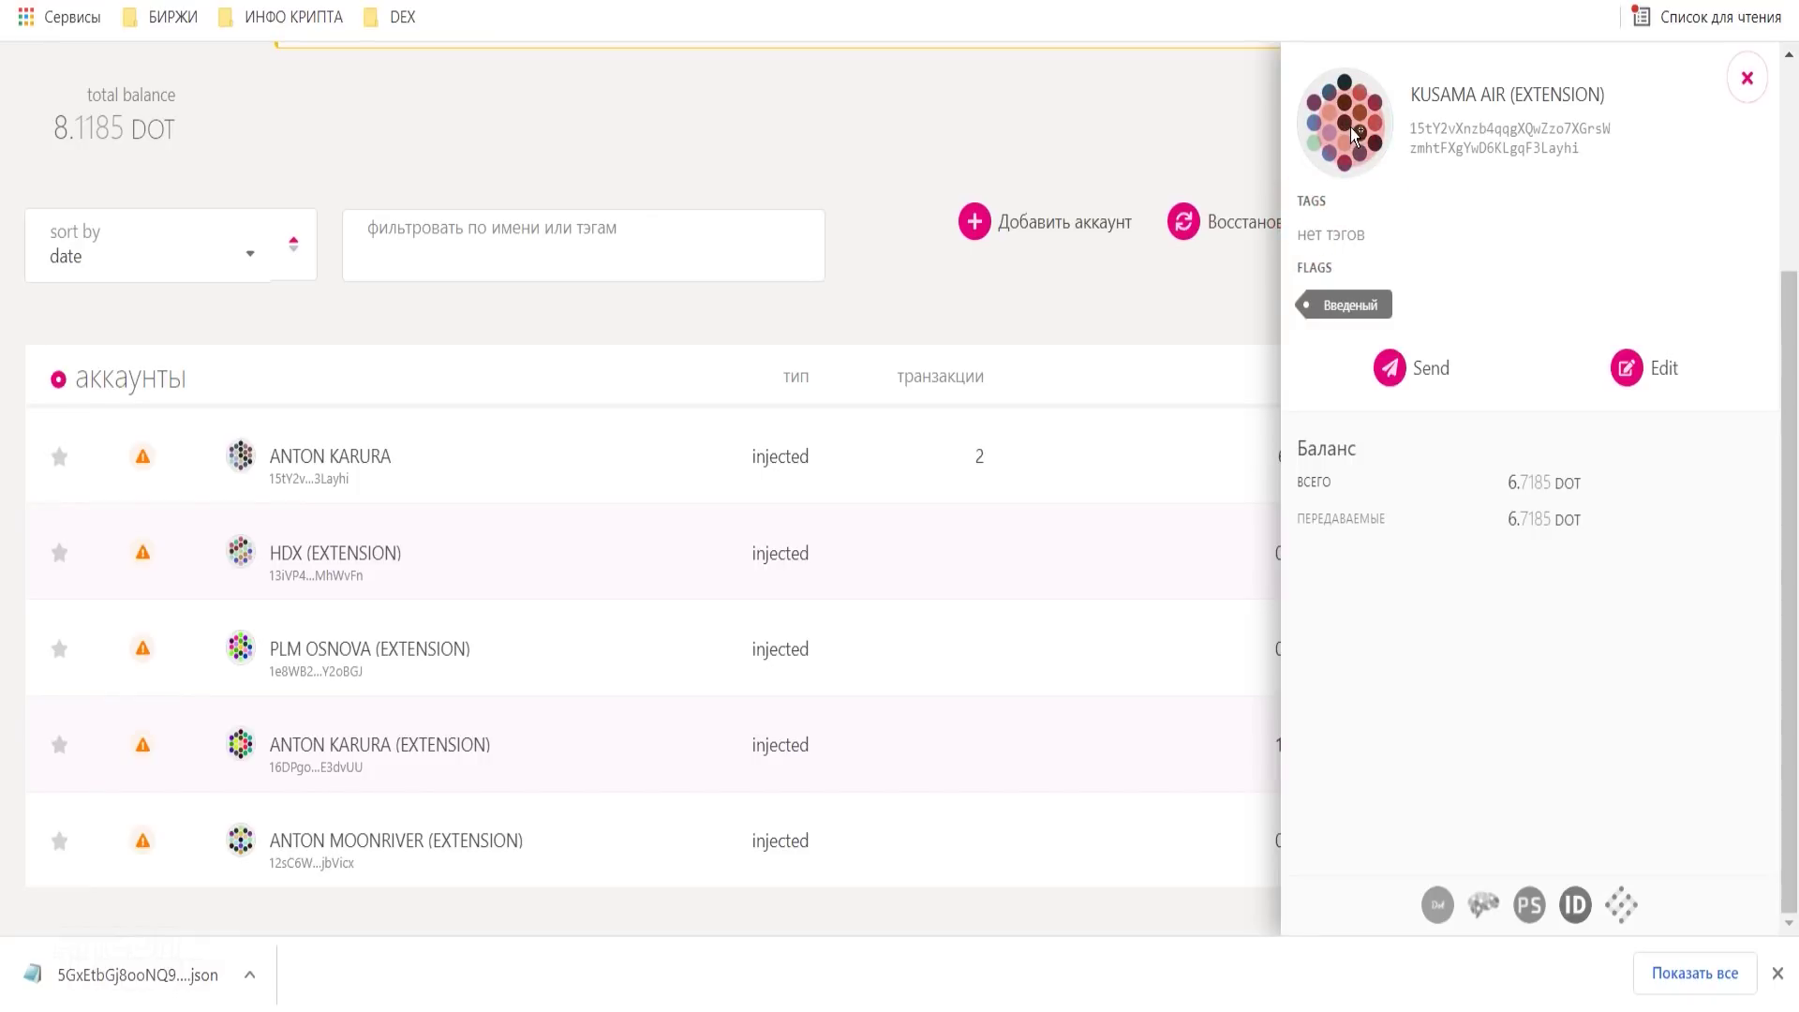
left_click(1352, 131)
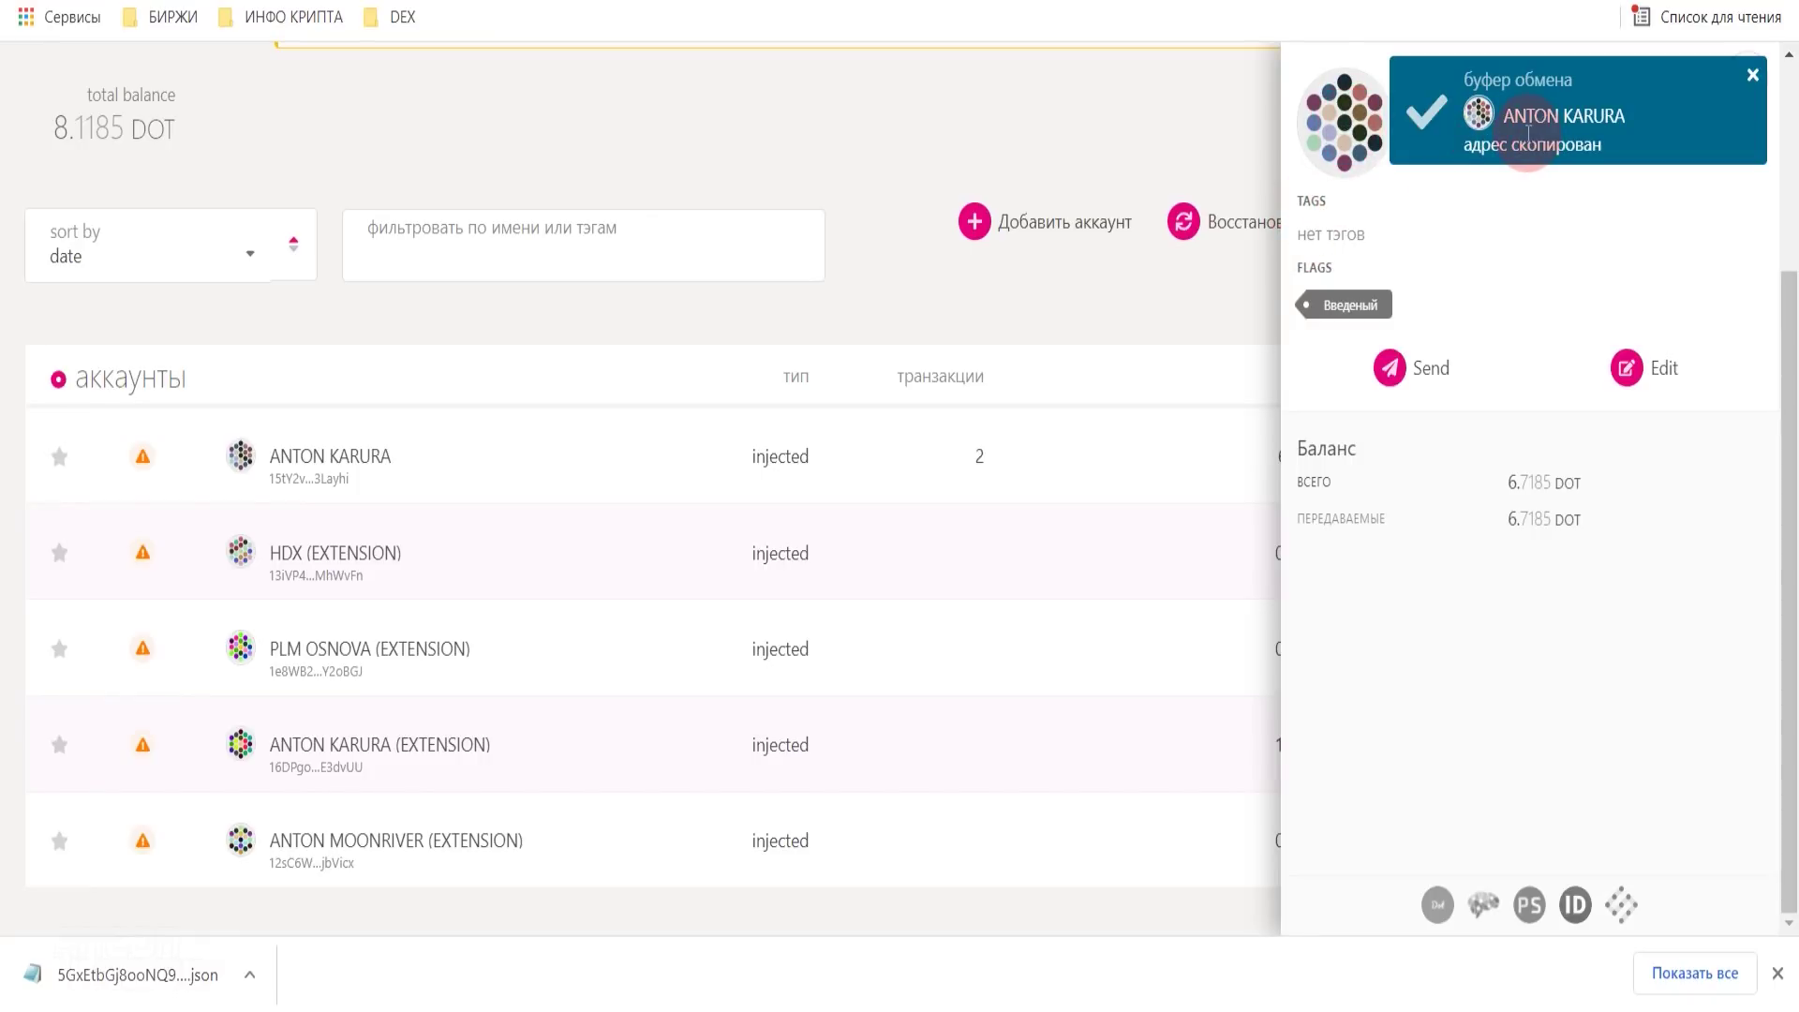
key("ctrl+Tab")
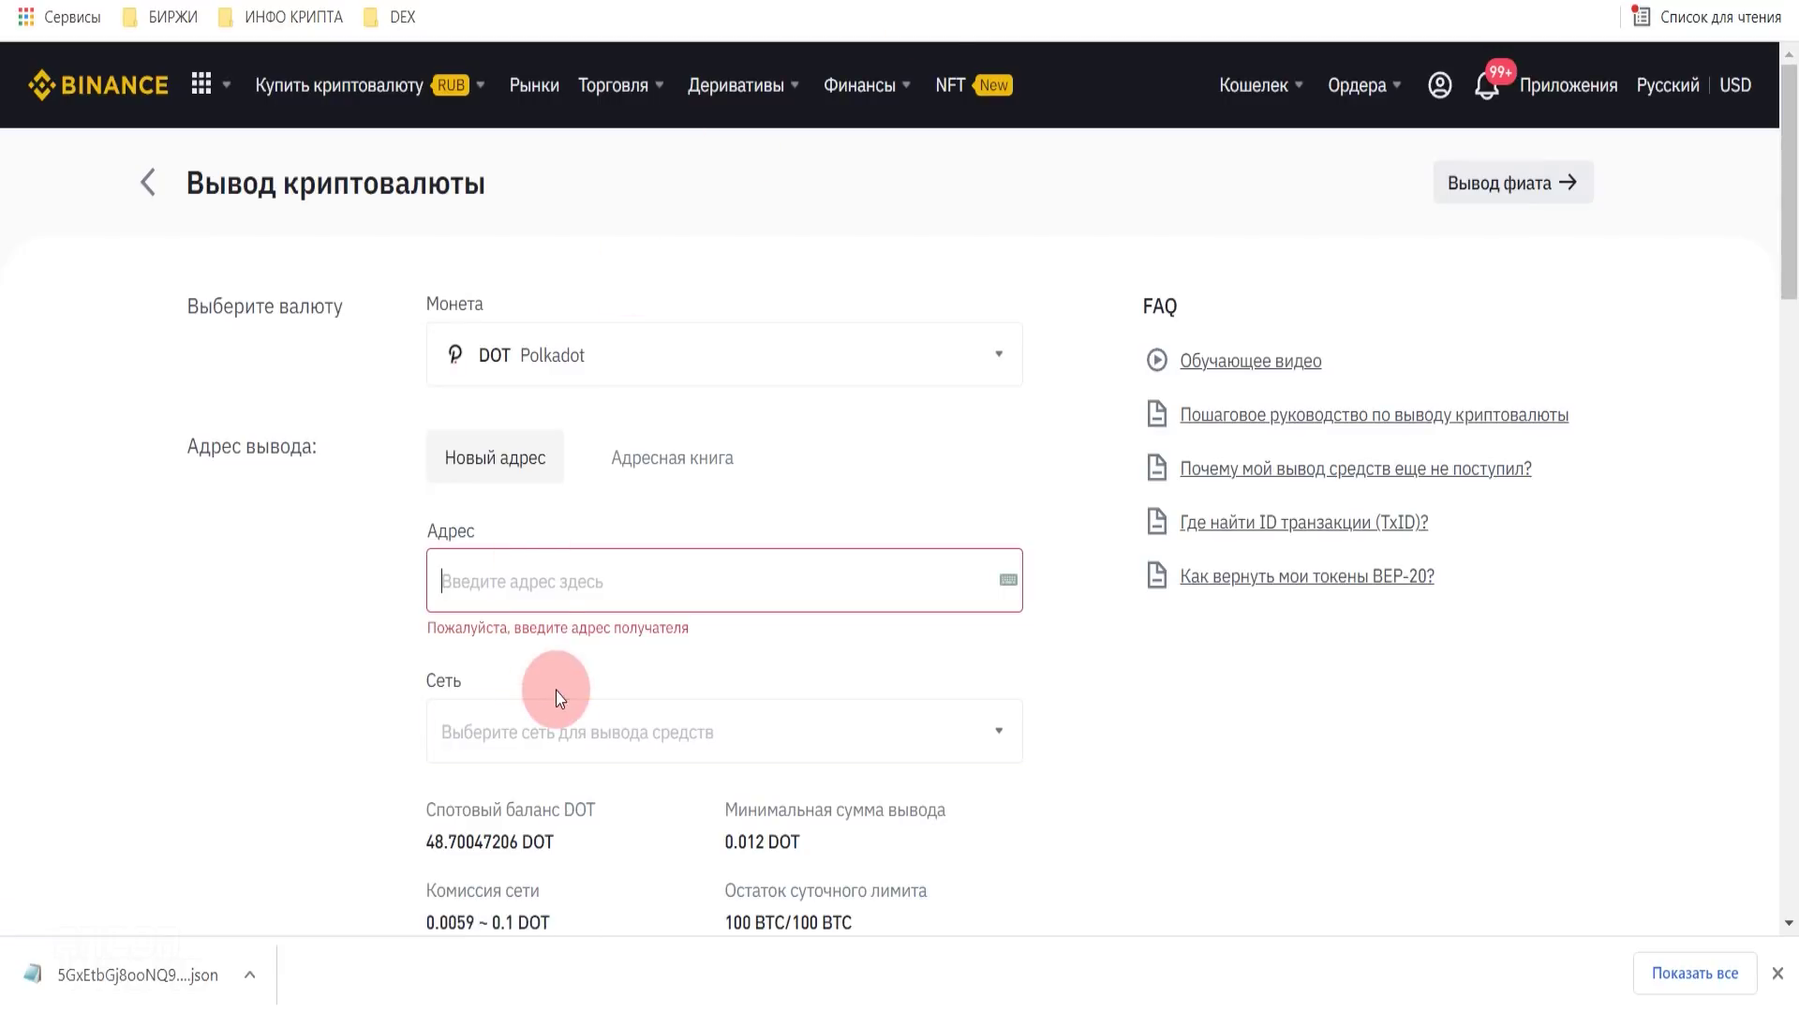
- Paste the copied Polkadot address and choose the DOT Polkadot withdrawal network
left_click(525, 562)
right_click(521, 568)
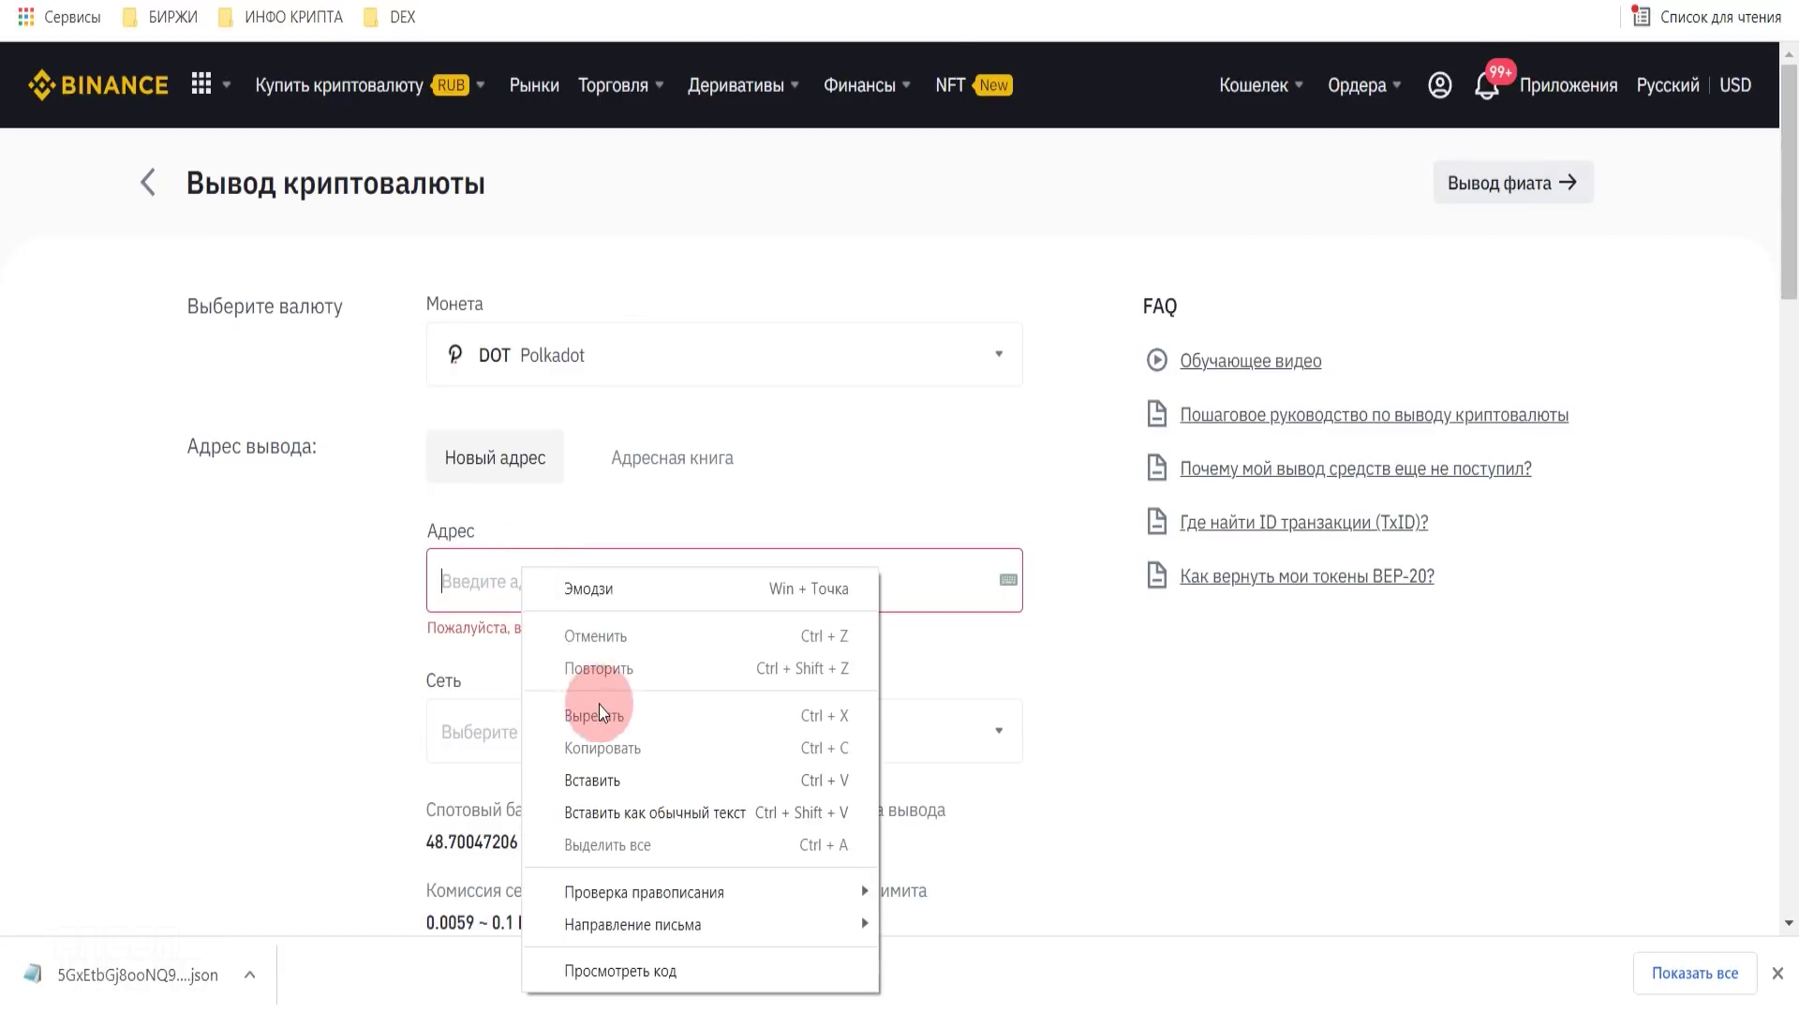
left_click(604, 779)
scroll(1036, 650, "down", 3)
left_click(738, 469)
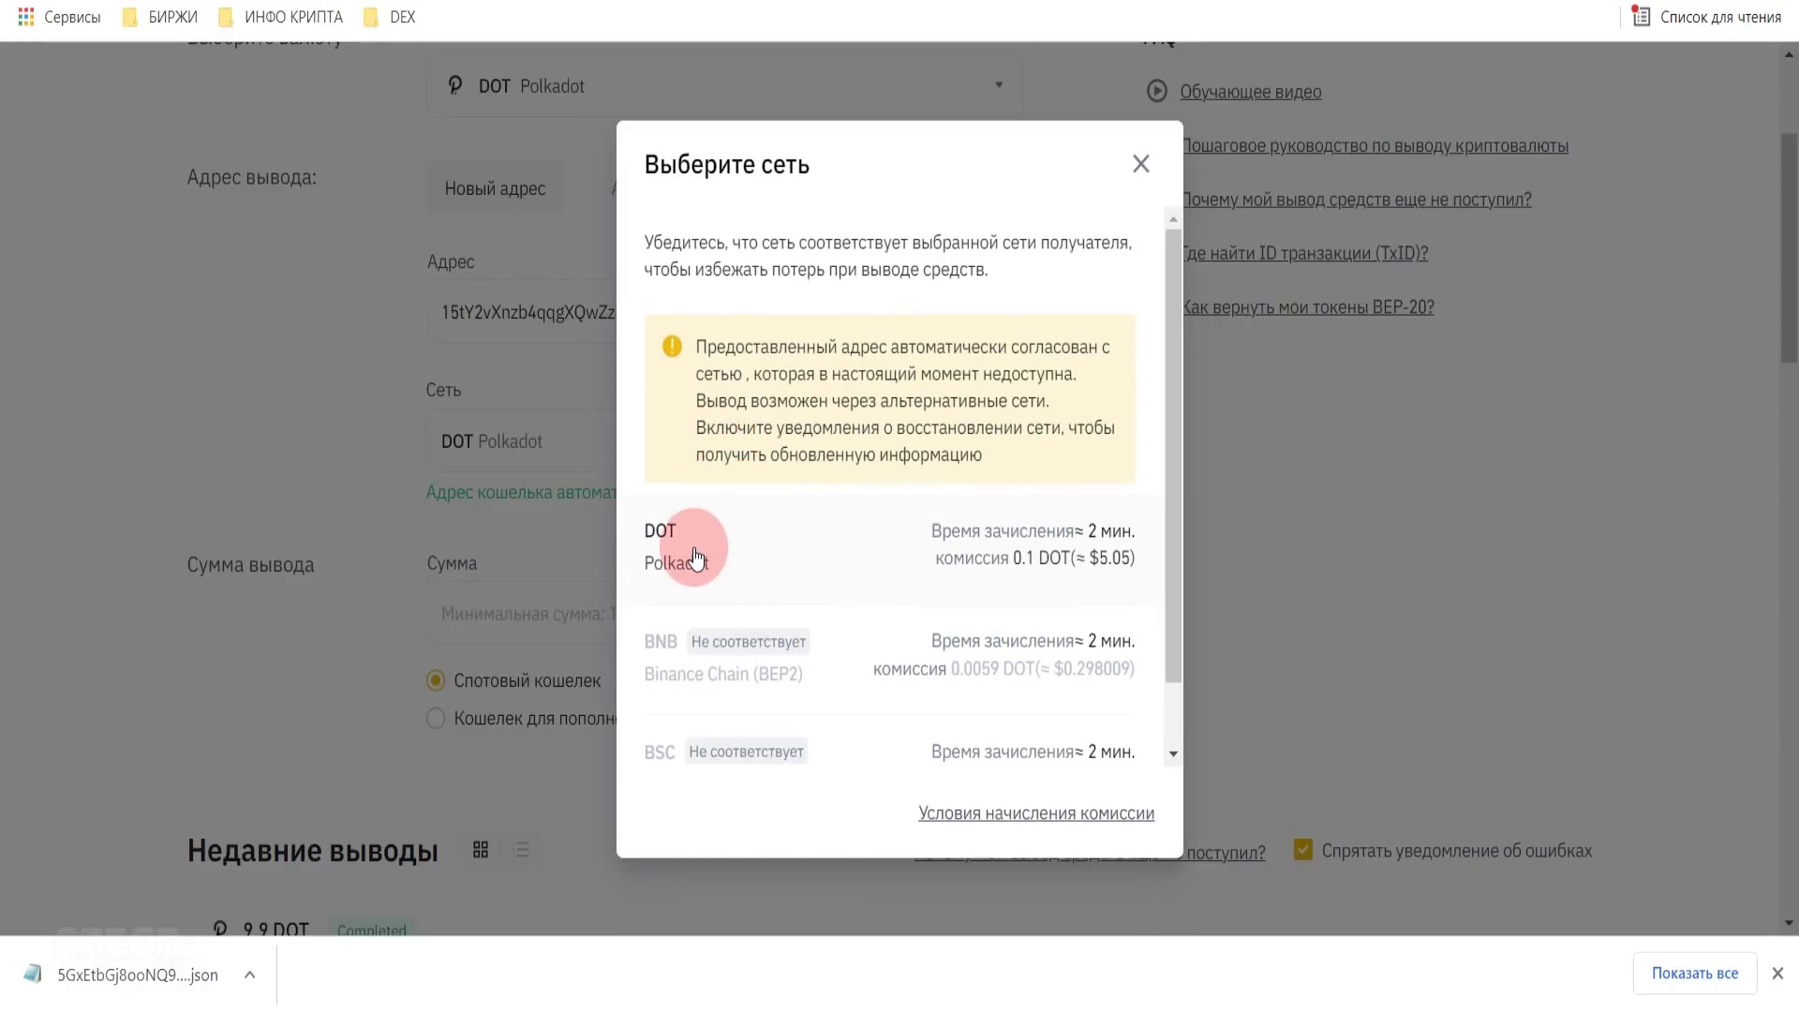
left_click(690, 554)
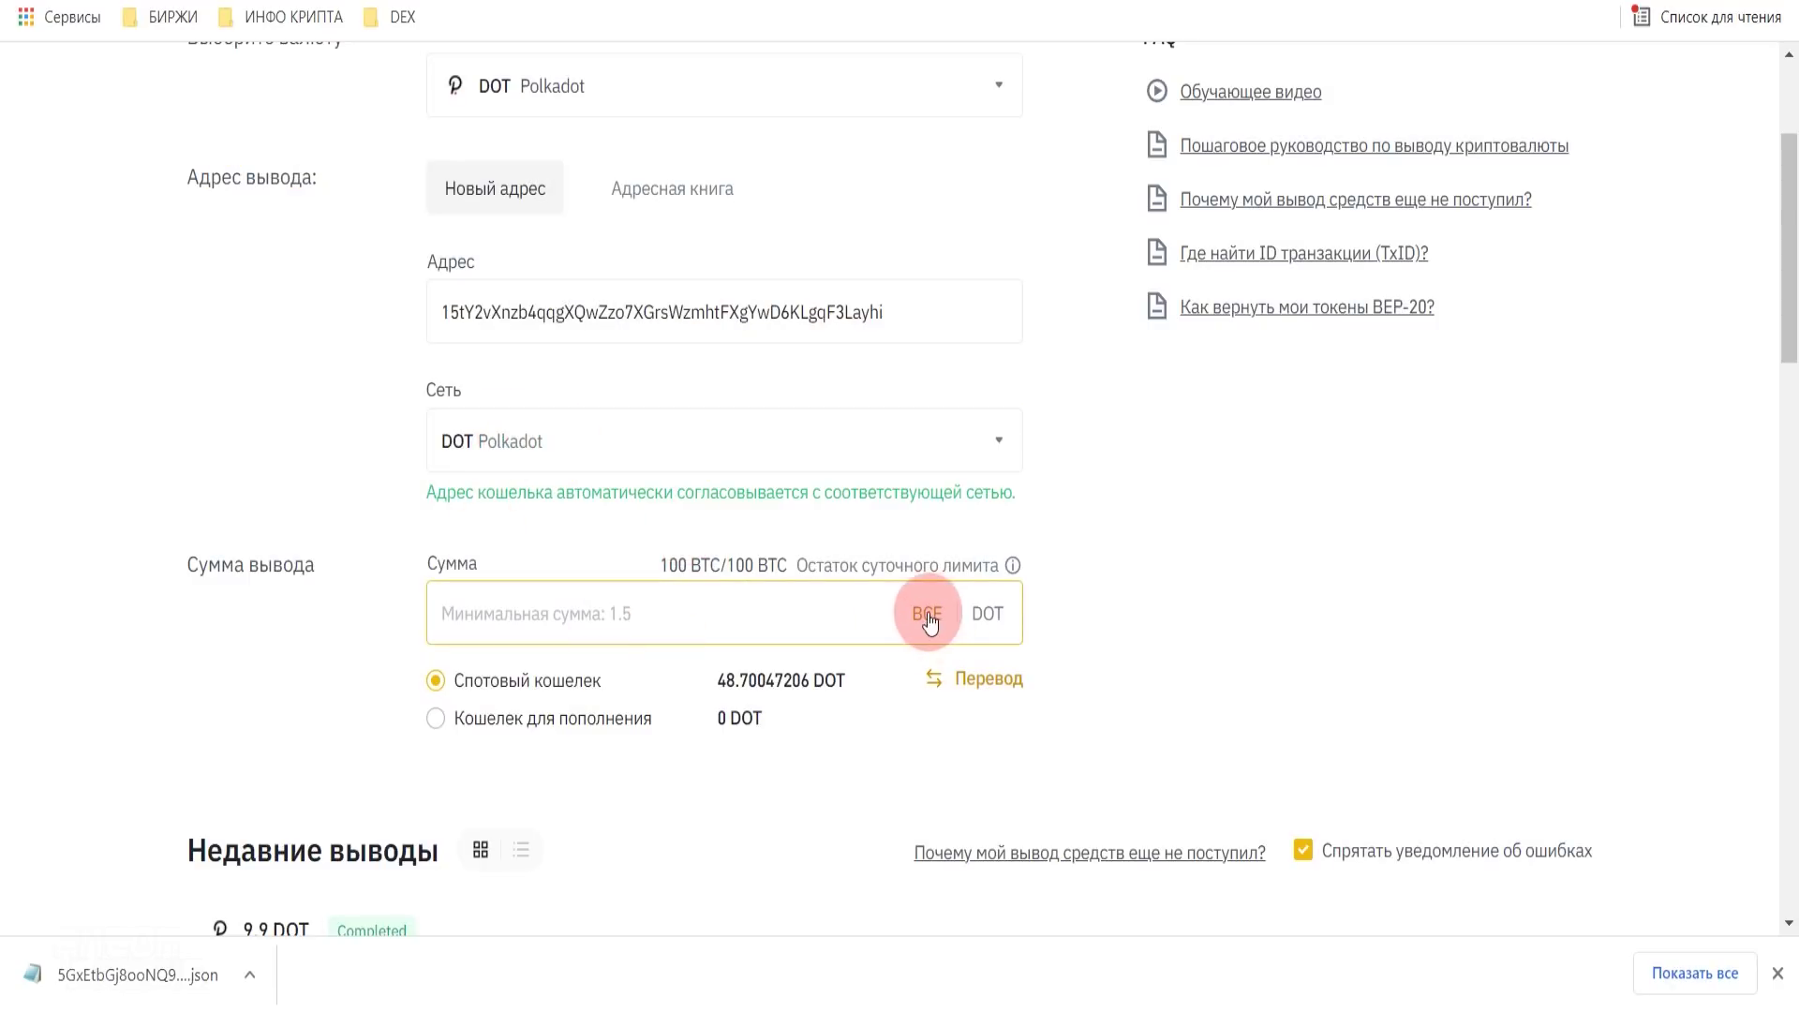
- Set the withdrawal amount to 5 DOT, checking the 4,90 DOT to be received
left_click(593, 619)
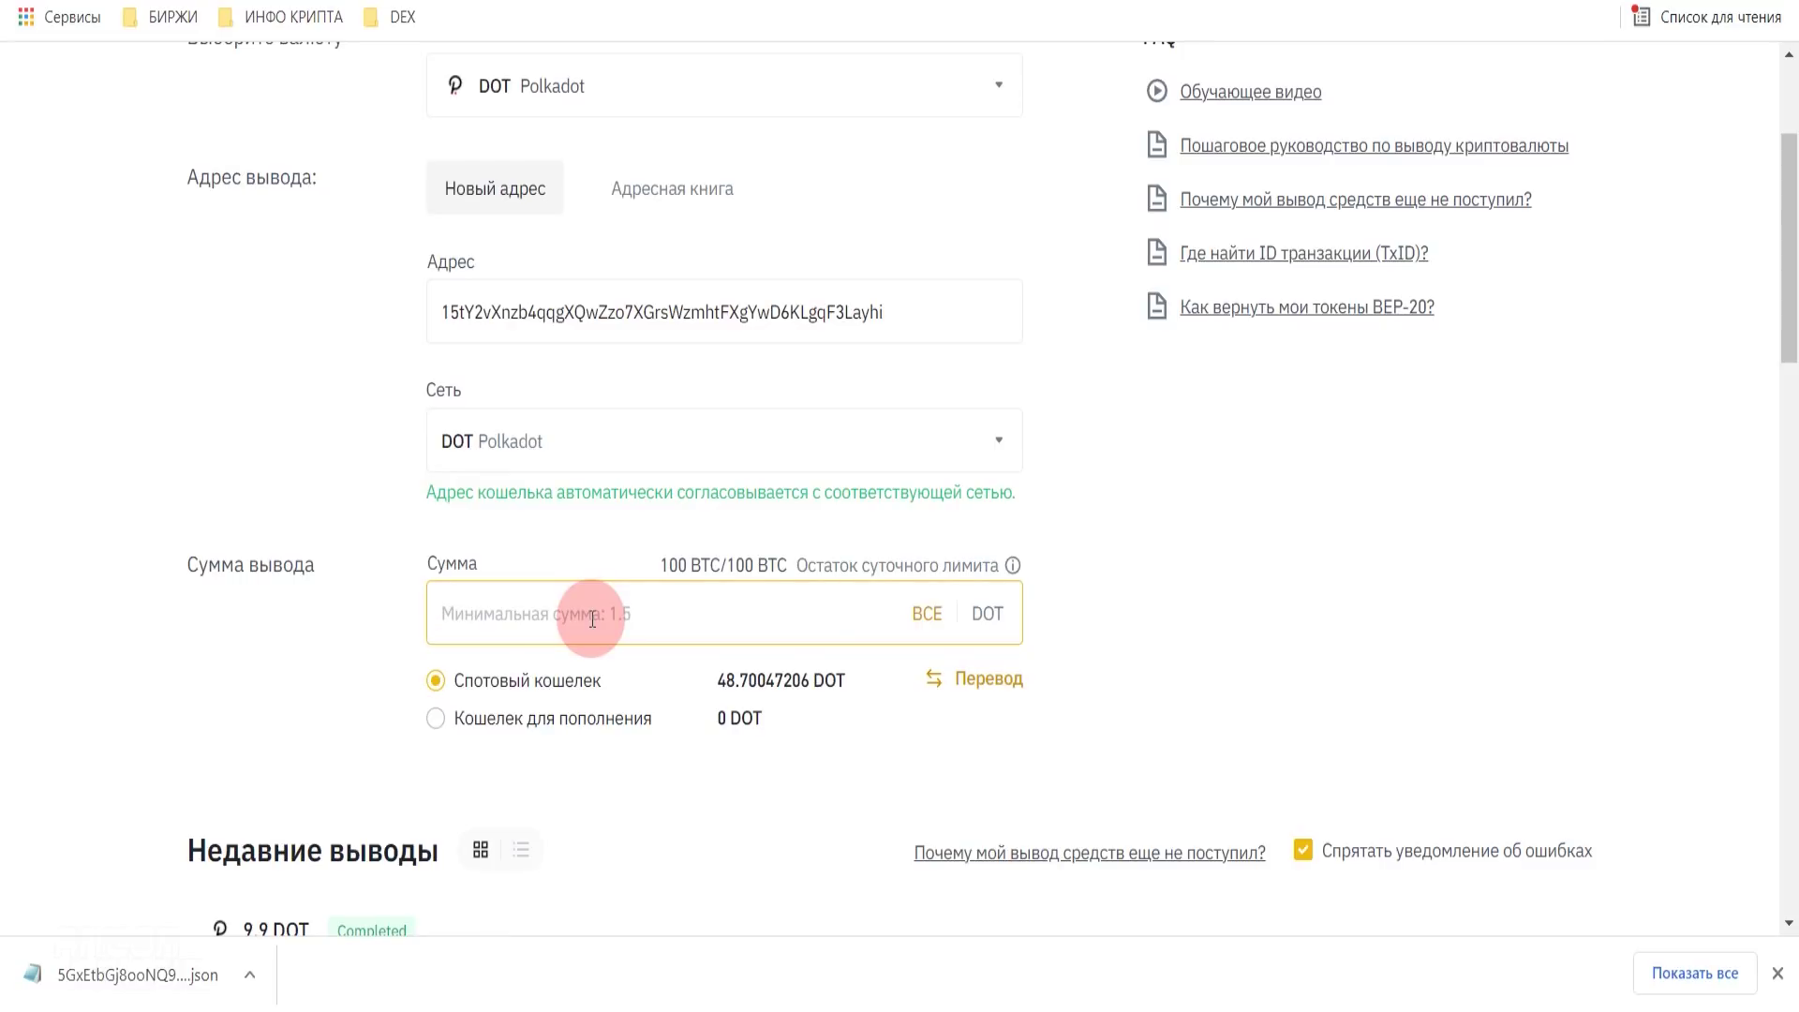
type("11.2")
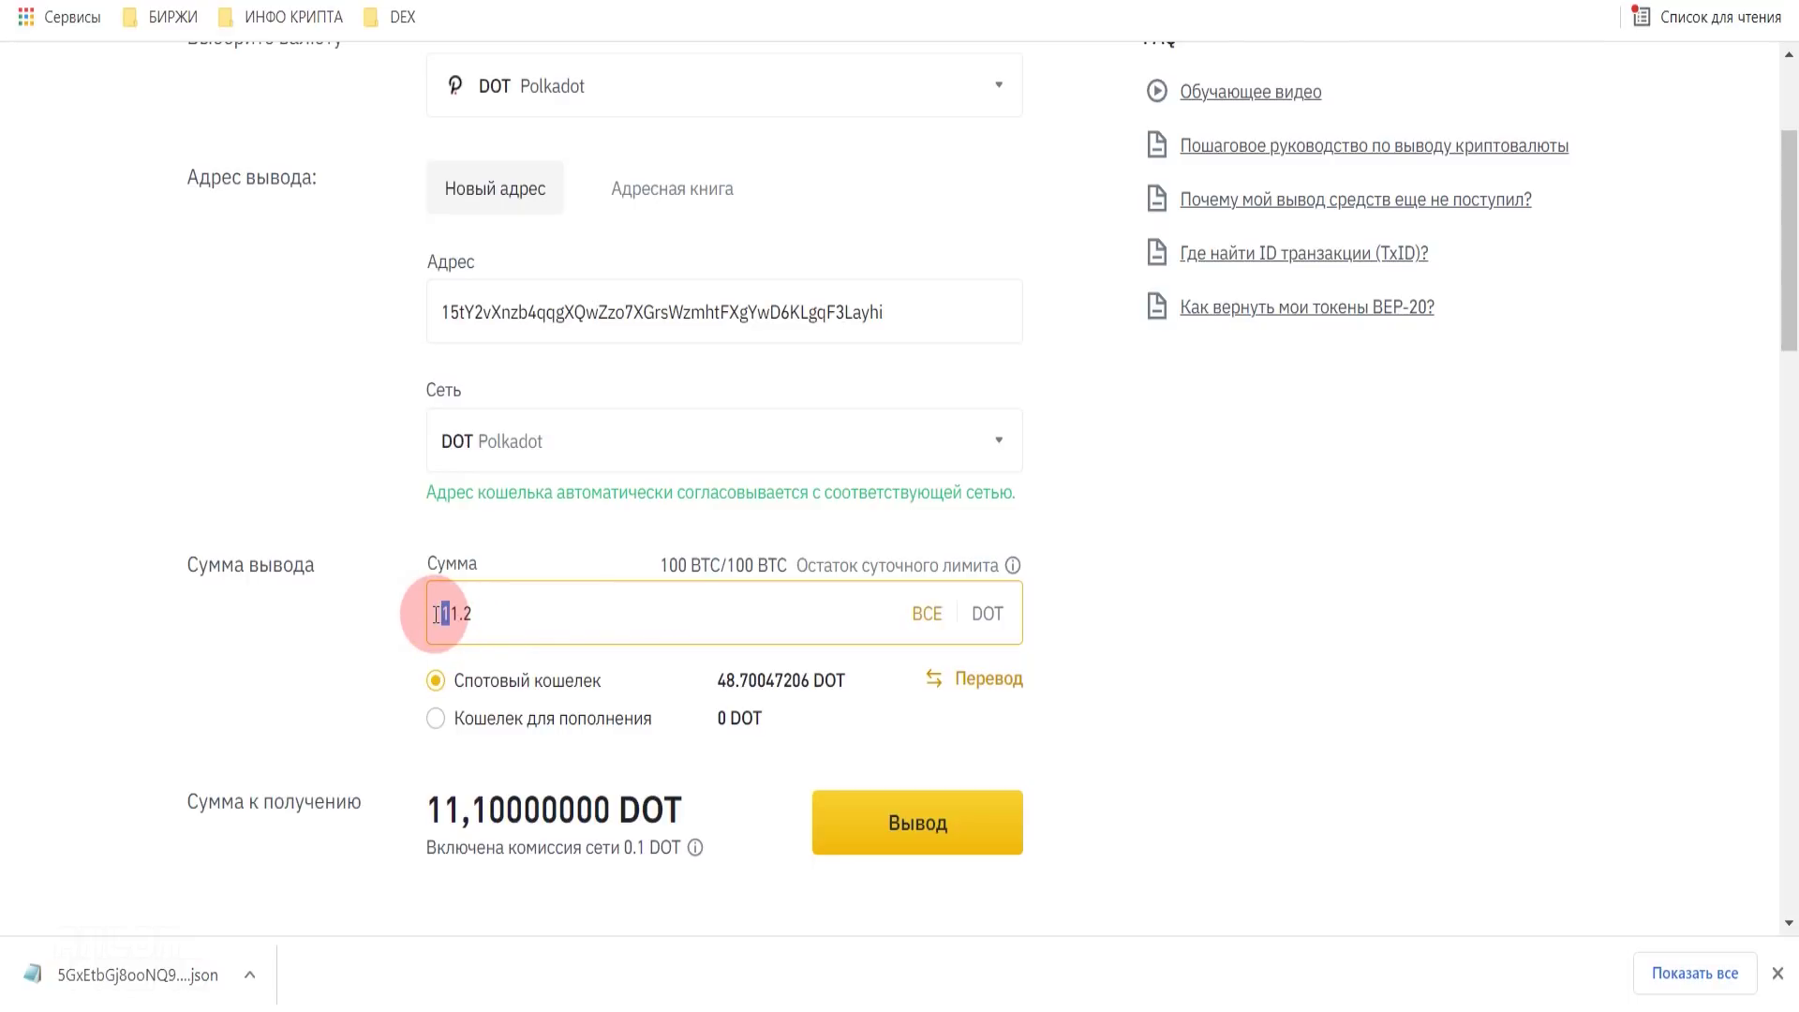
left_click_drag(461, 613, 463, 612)
type("6")
left_click_drag(428, 806, 464, 802)
left_click(472, 794)
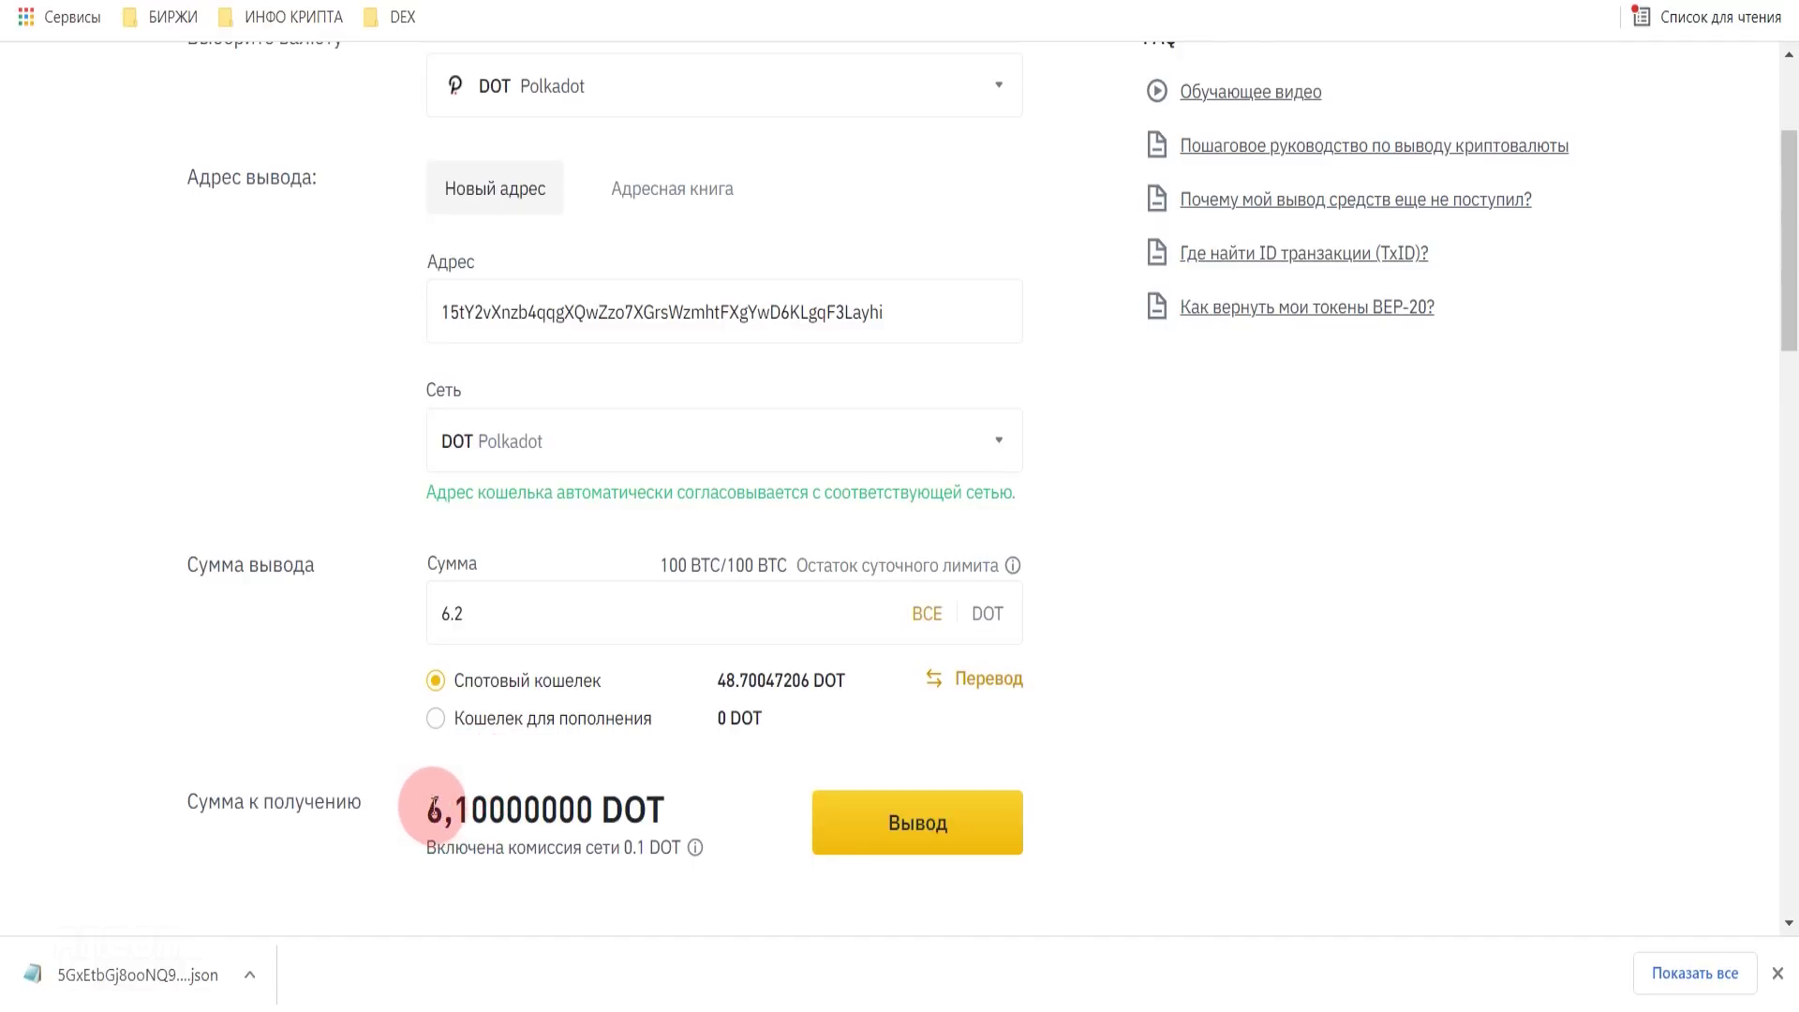
mouse_move(443, 803)
left_mouse_down()
mouse_move(469, 802)
mouse_move(433, 804)
mouse_move(449, 804)
left_mouse_up()
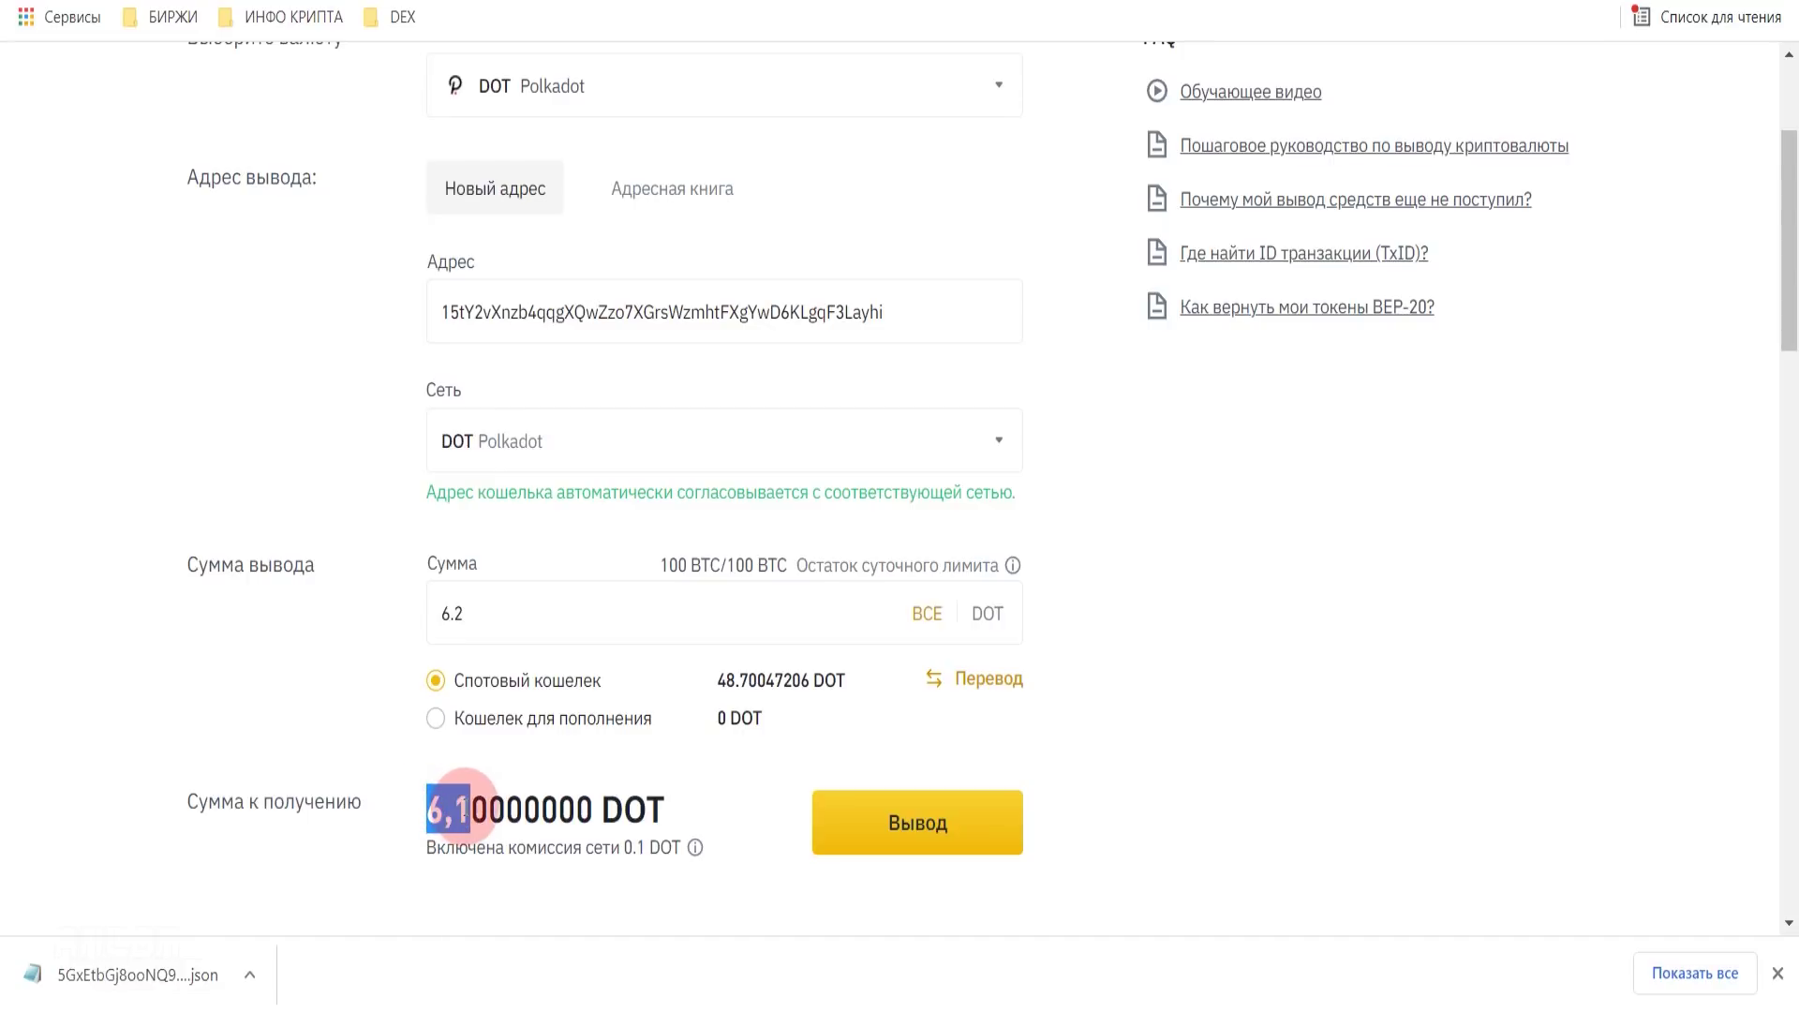
double_click(520, 627)
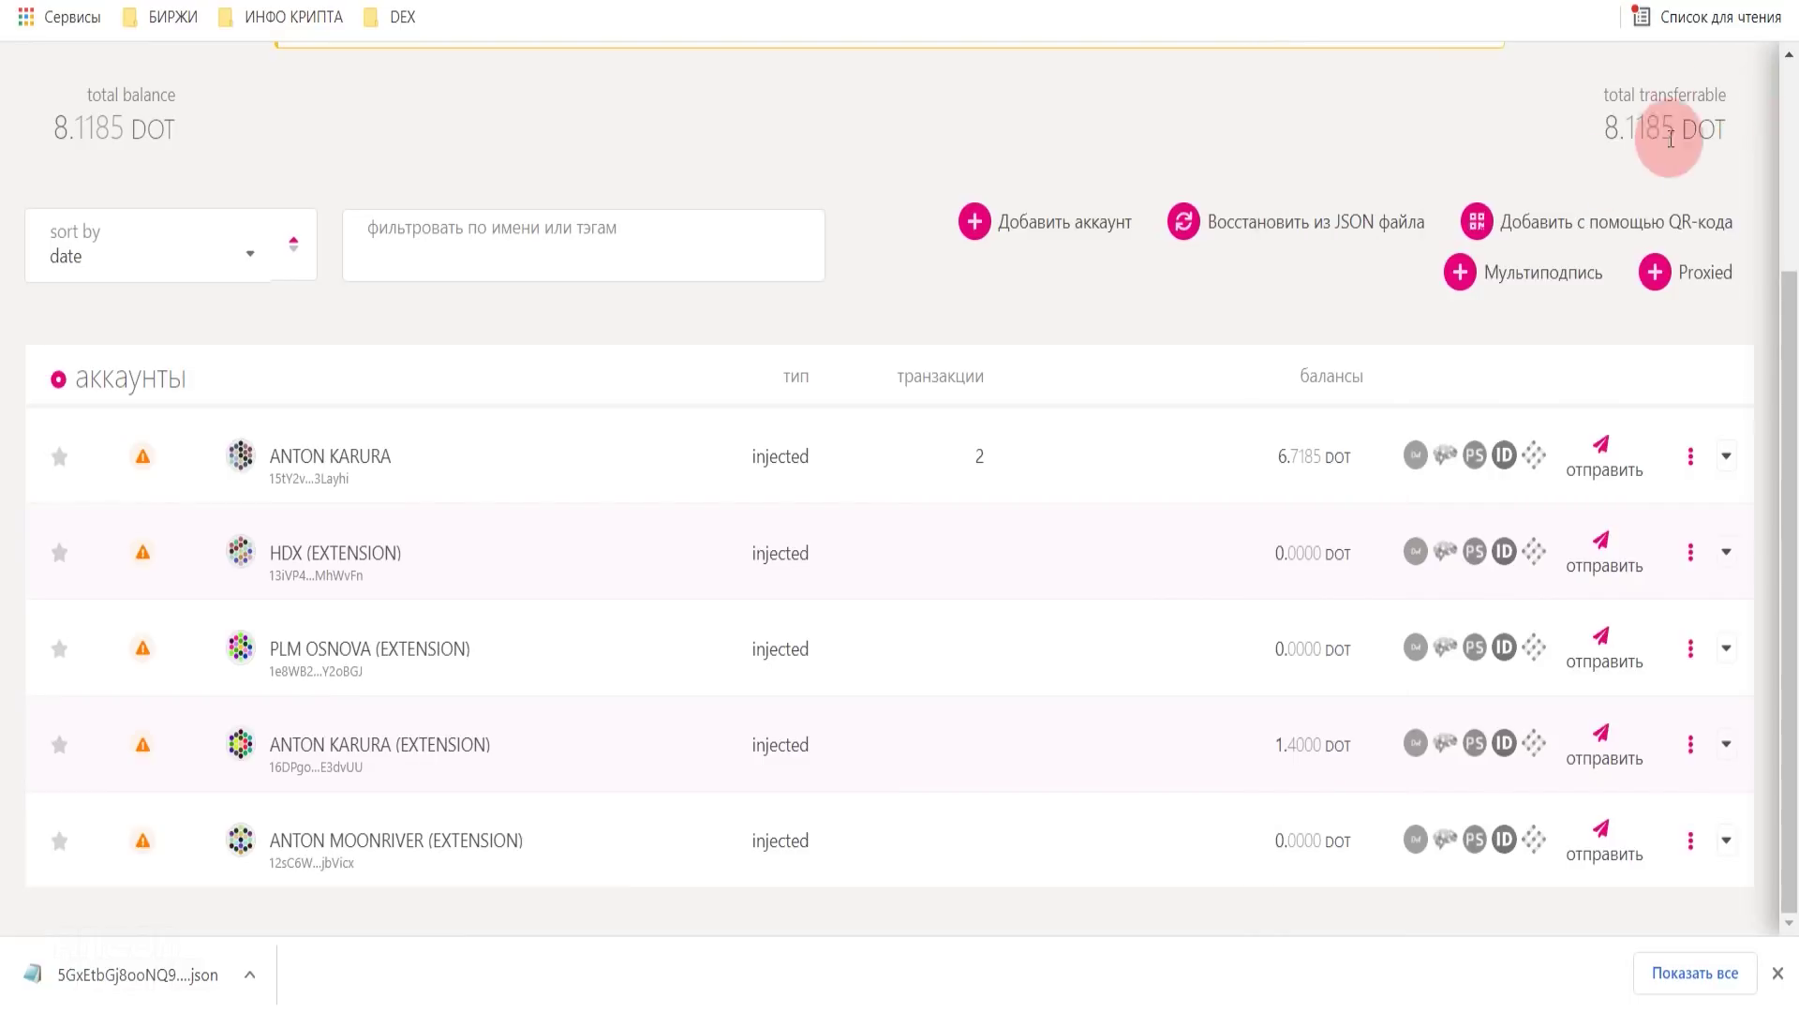
left_click_drag(1267, 456, 1354, 471)
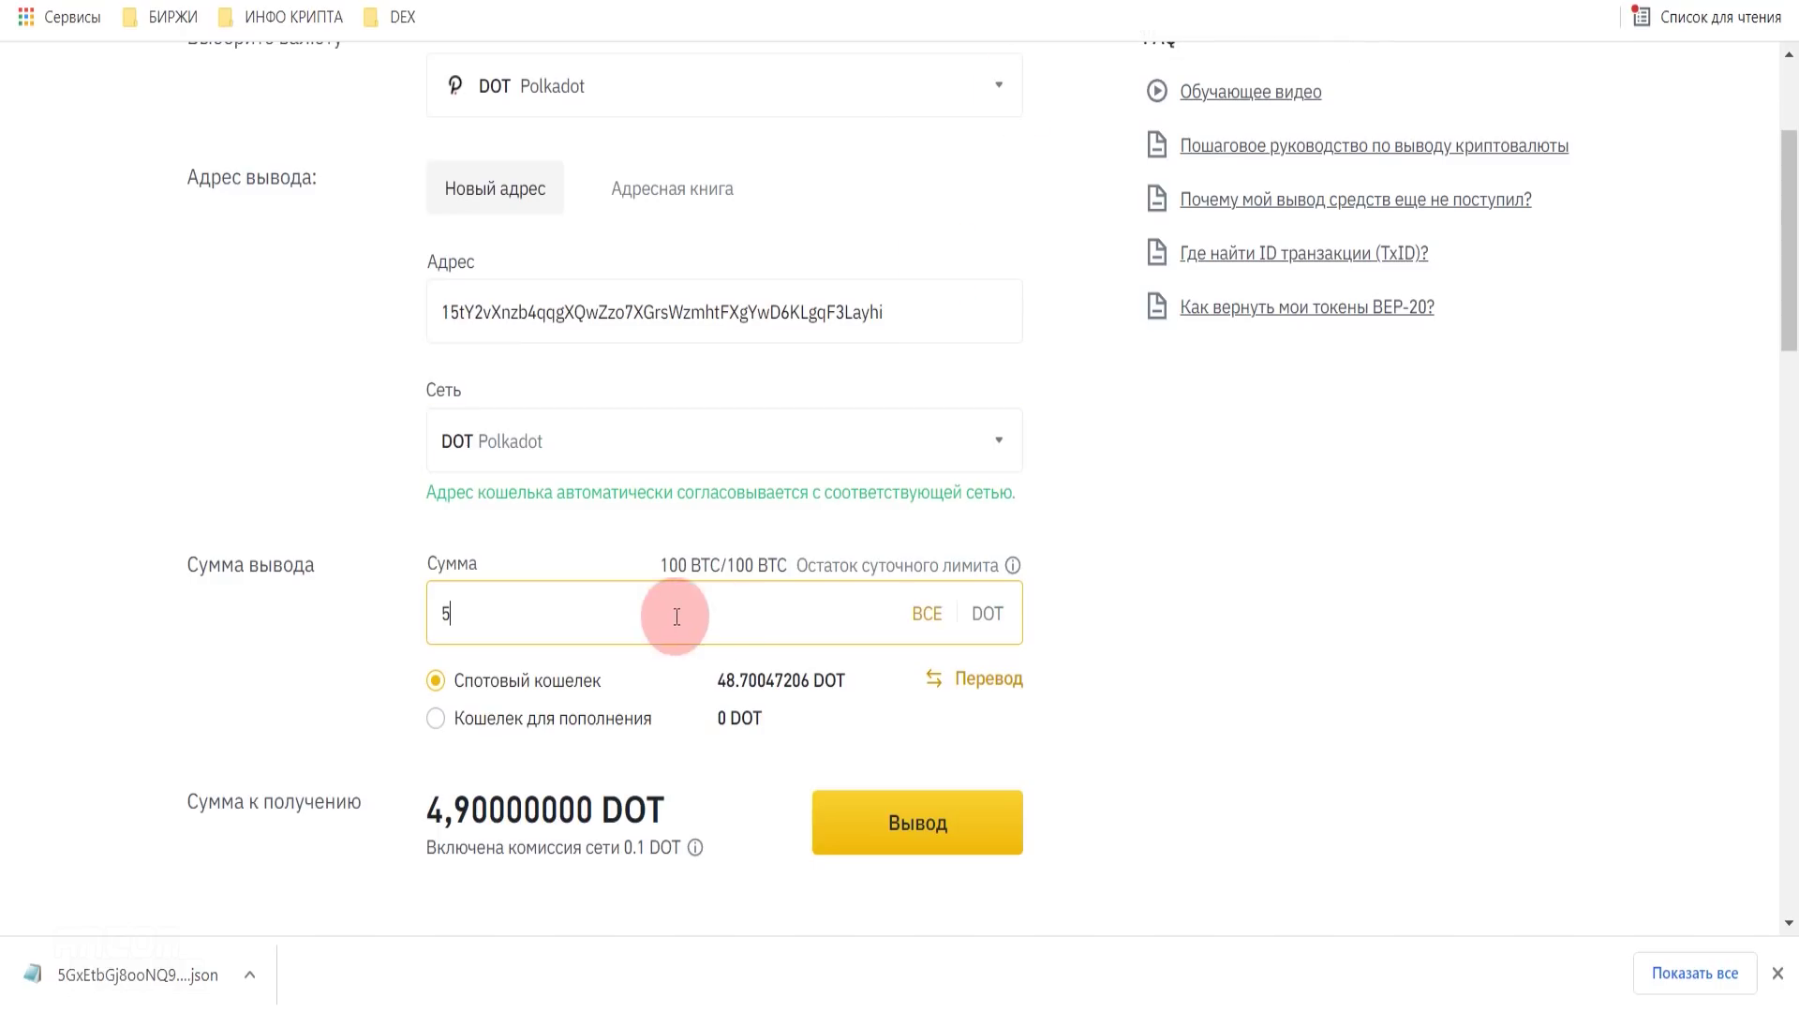
left_click_drag(428, 808, 487, 807)
- Confirm the 5 DOT withdrawal, entering the e-mail, phone and authenticator codes
left_click(962, 830)
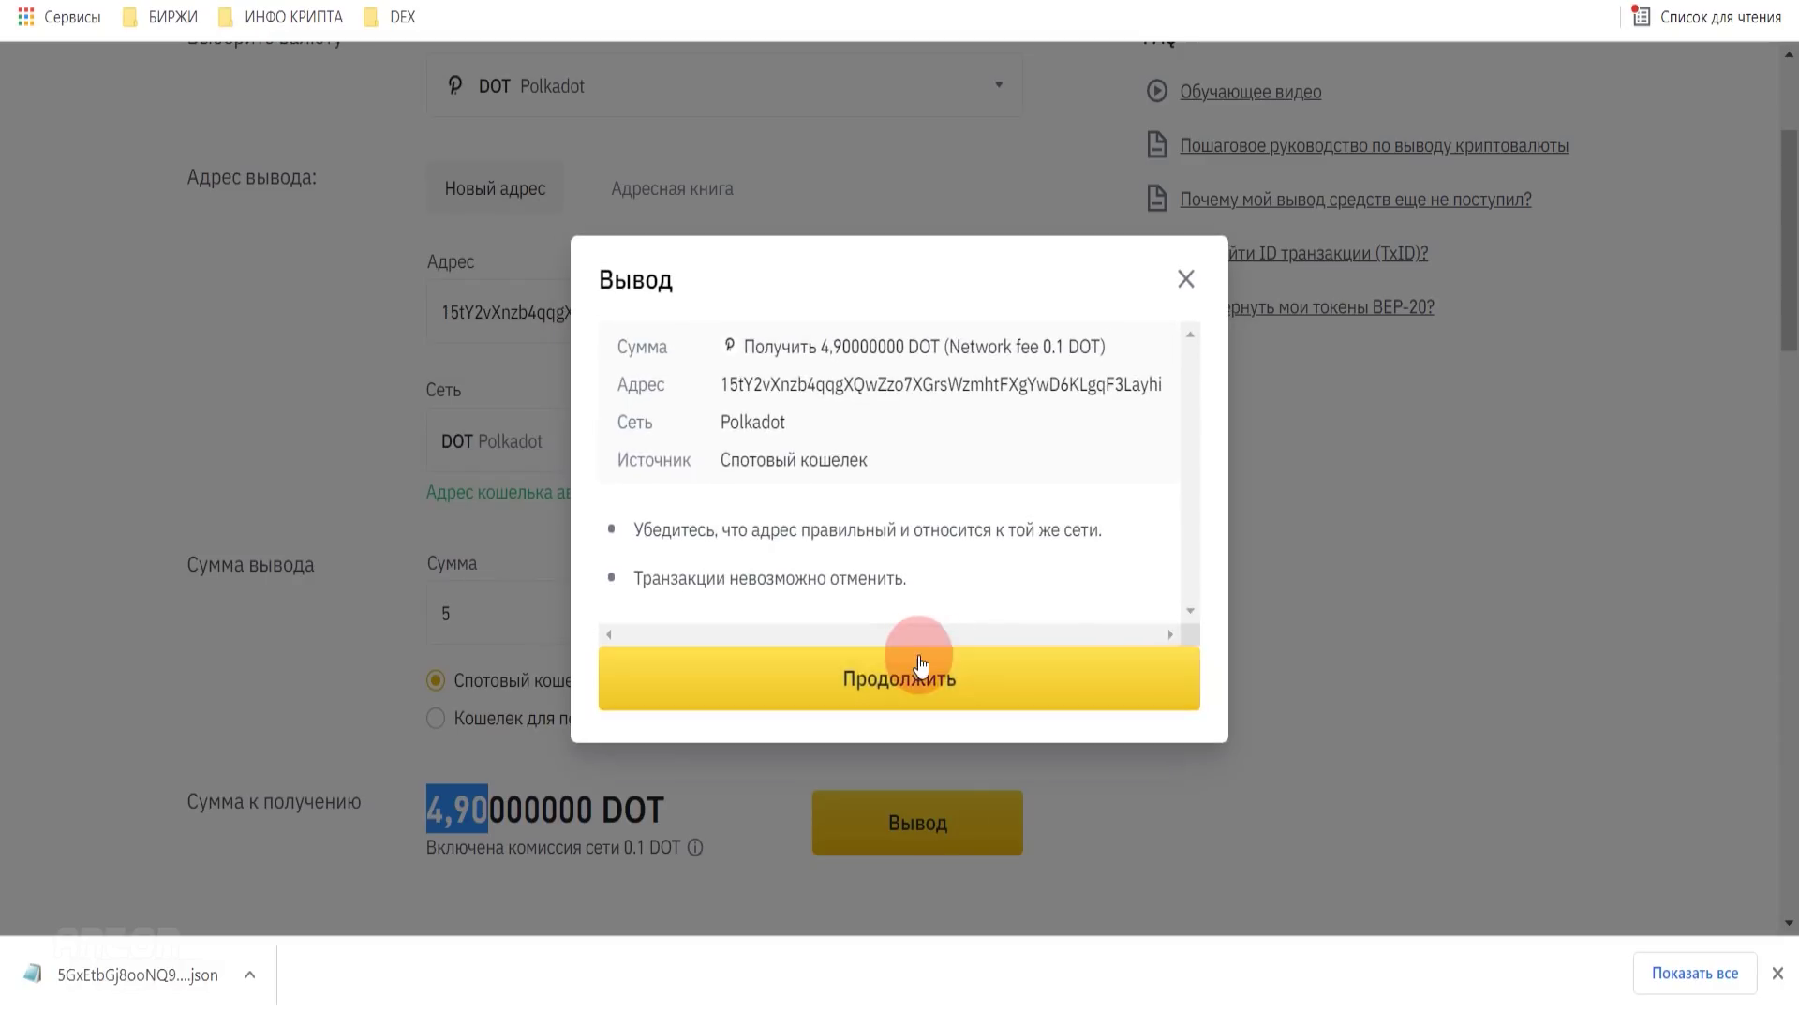
left_click(915, 662)
left_click(1108, 471)
left_click(1076, 629)
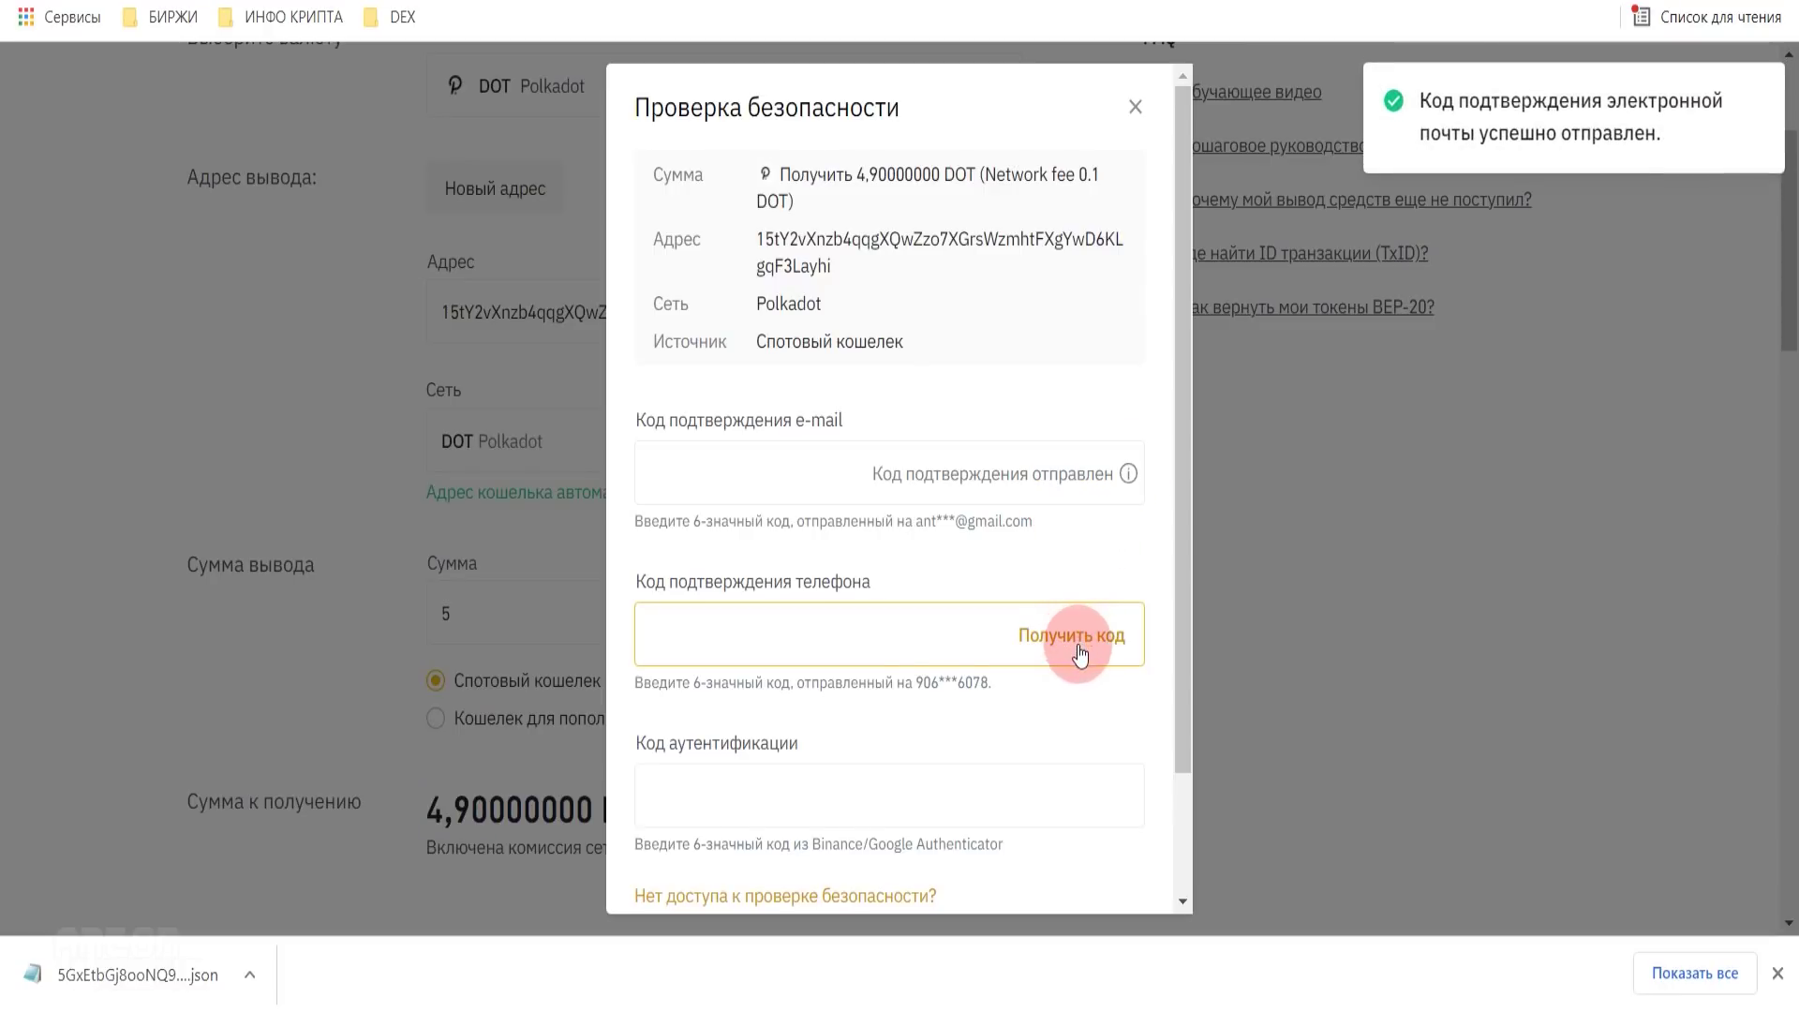
scroll(1072, 643, "down", 2)
left_click(983, 655)
left_click(1064, 752)
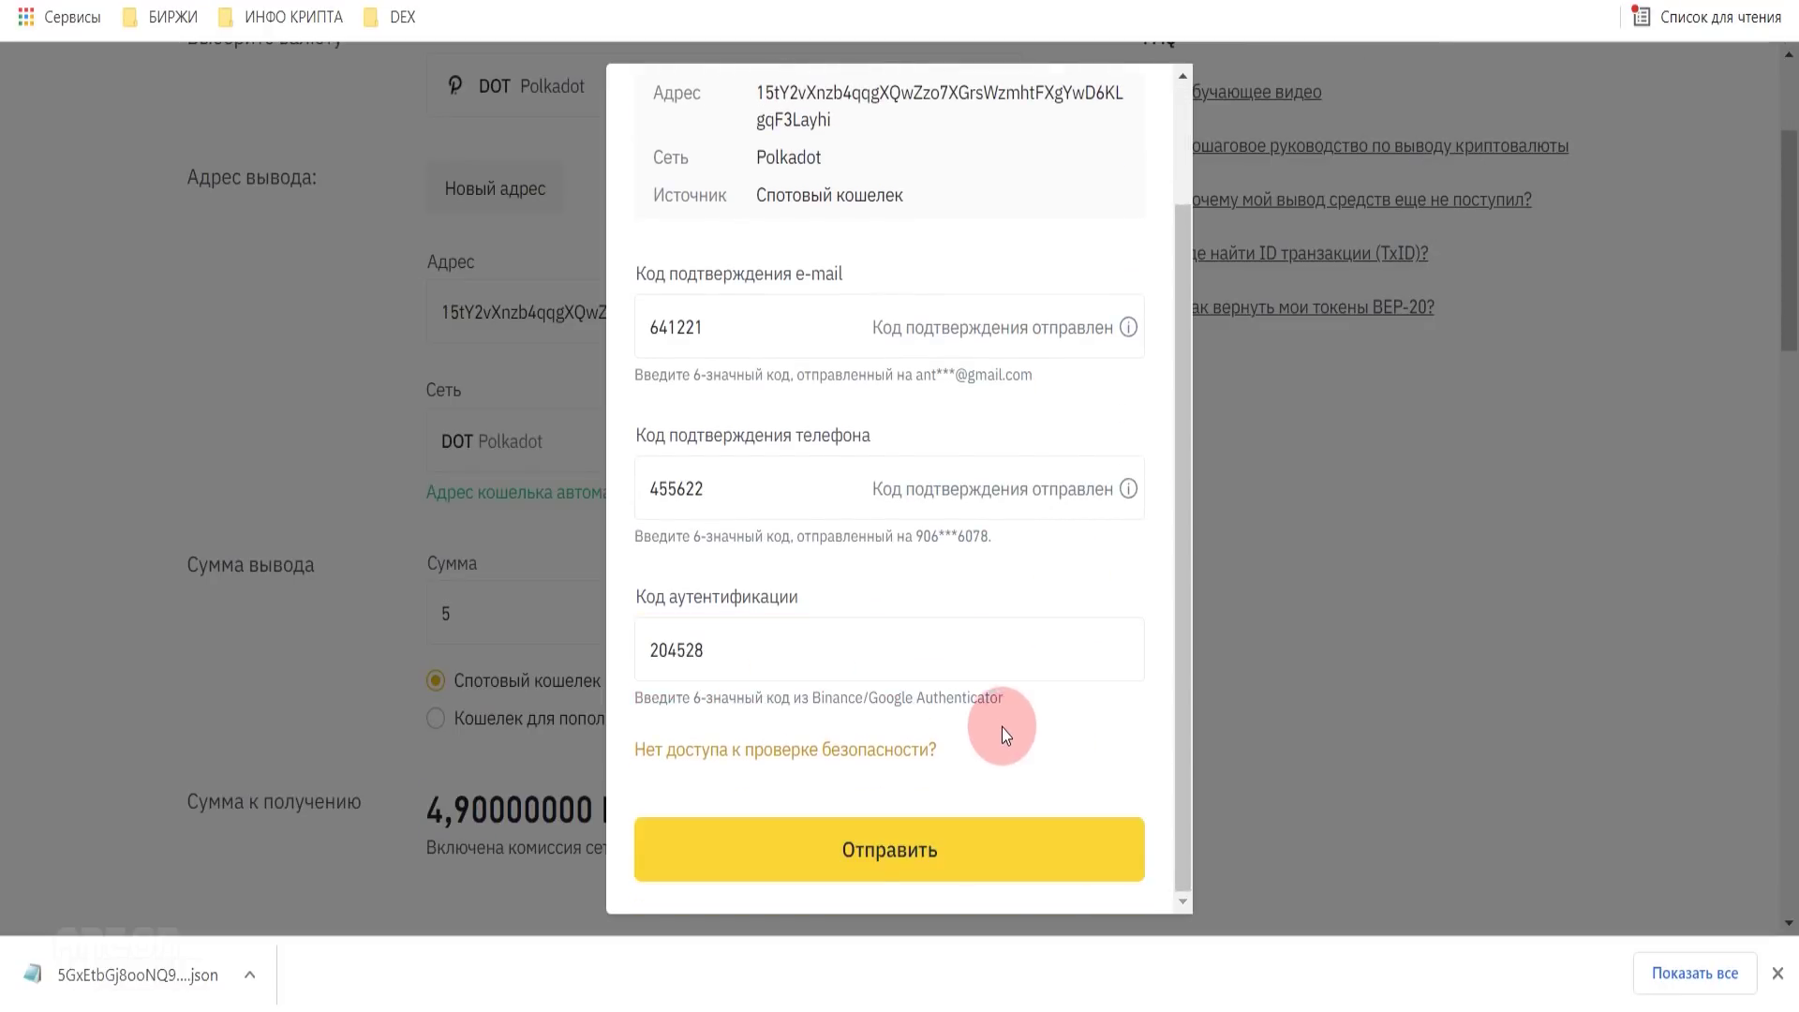
left_click(928, 854)
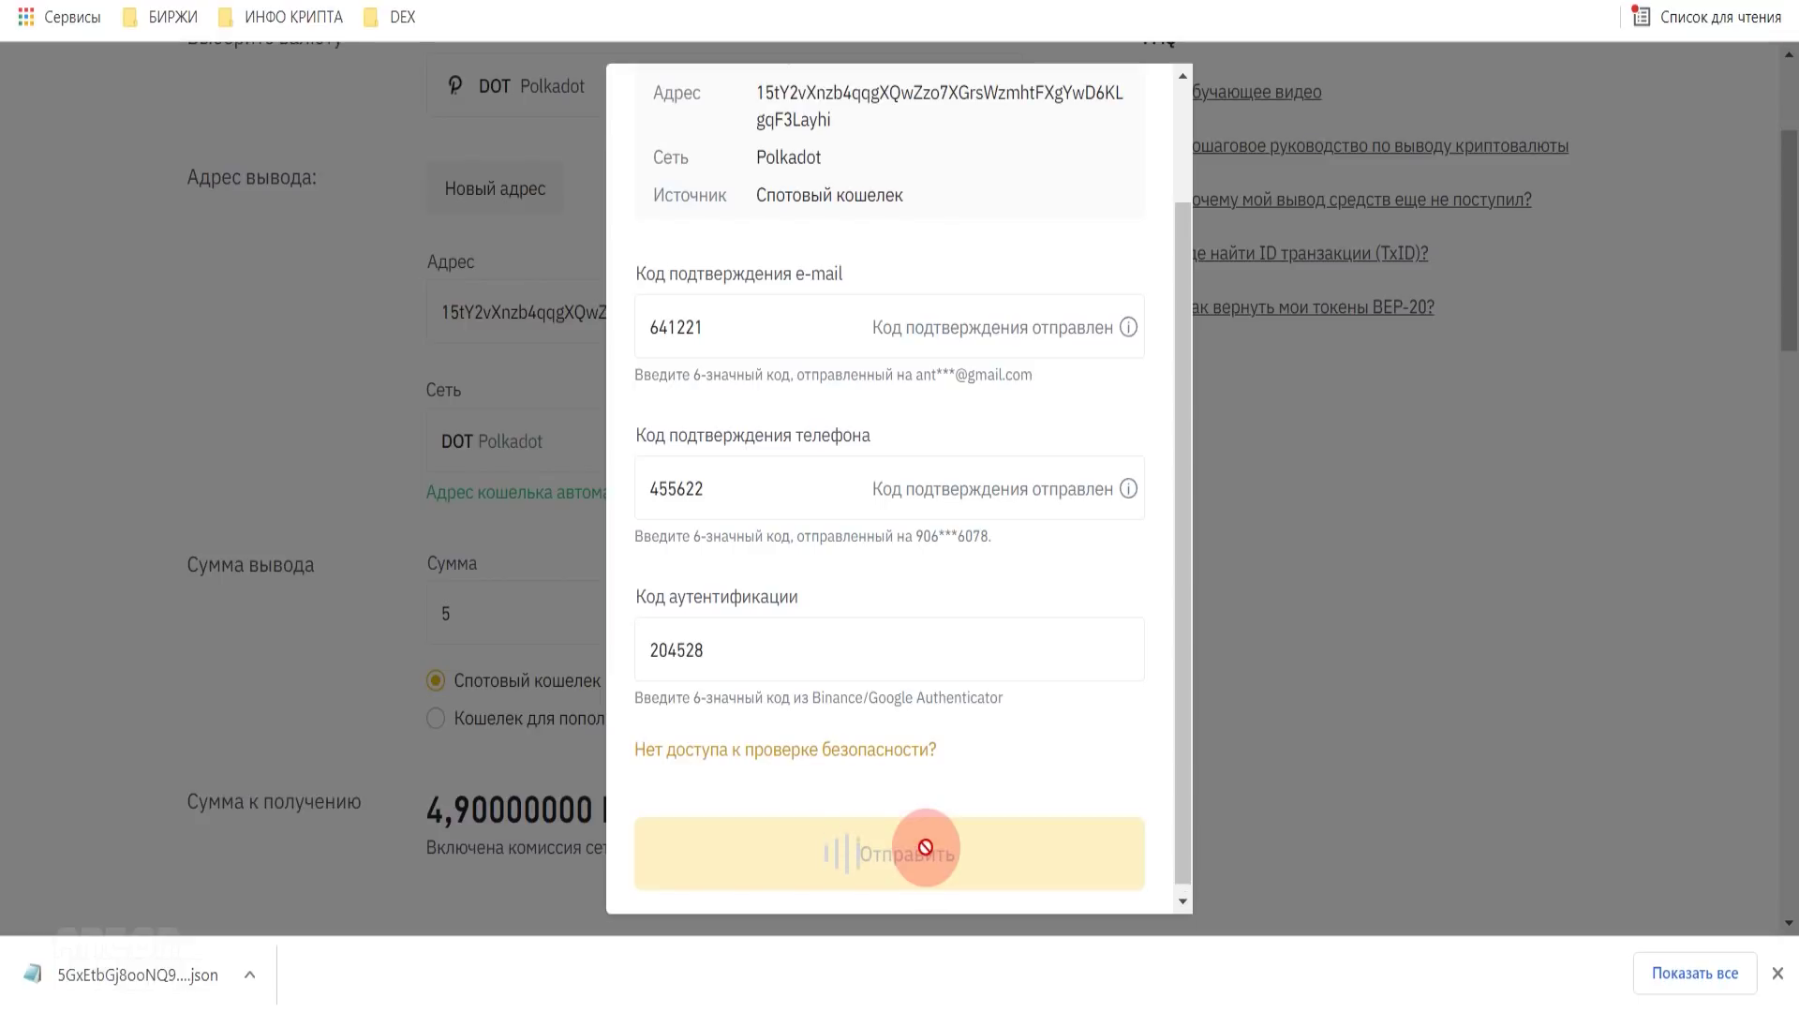
- Close the withdrawal-sent notice and check the Polkadot account still at 6.7185 DOT
left_click(915, 759)
left_click_drag(1794, 173, 1791, 265)
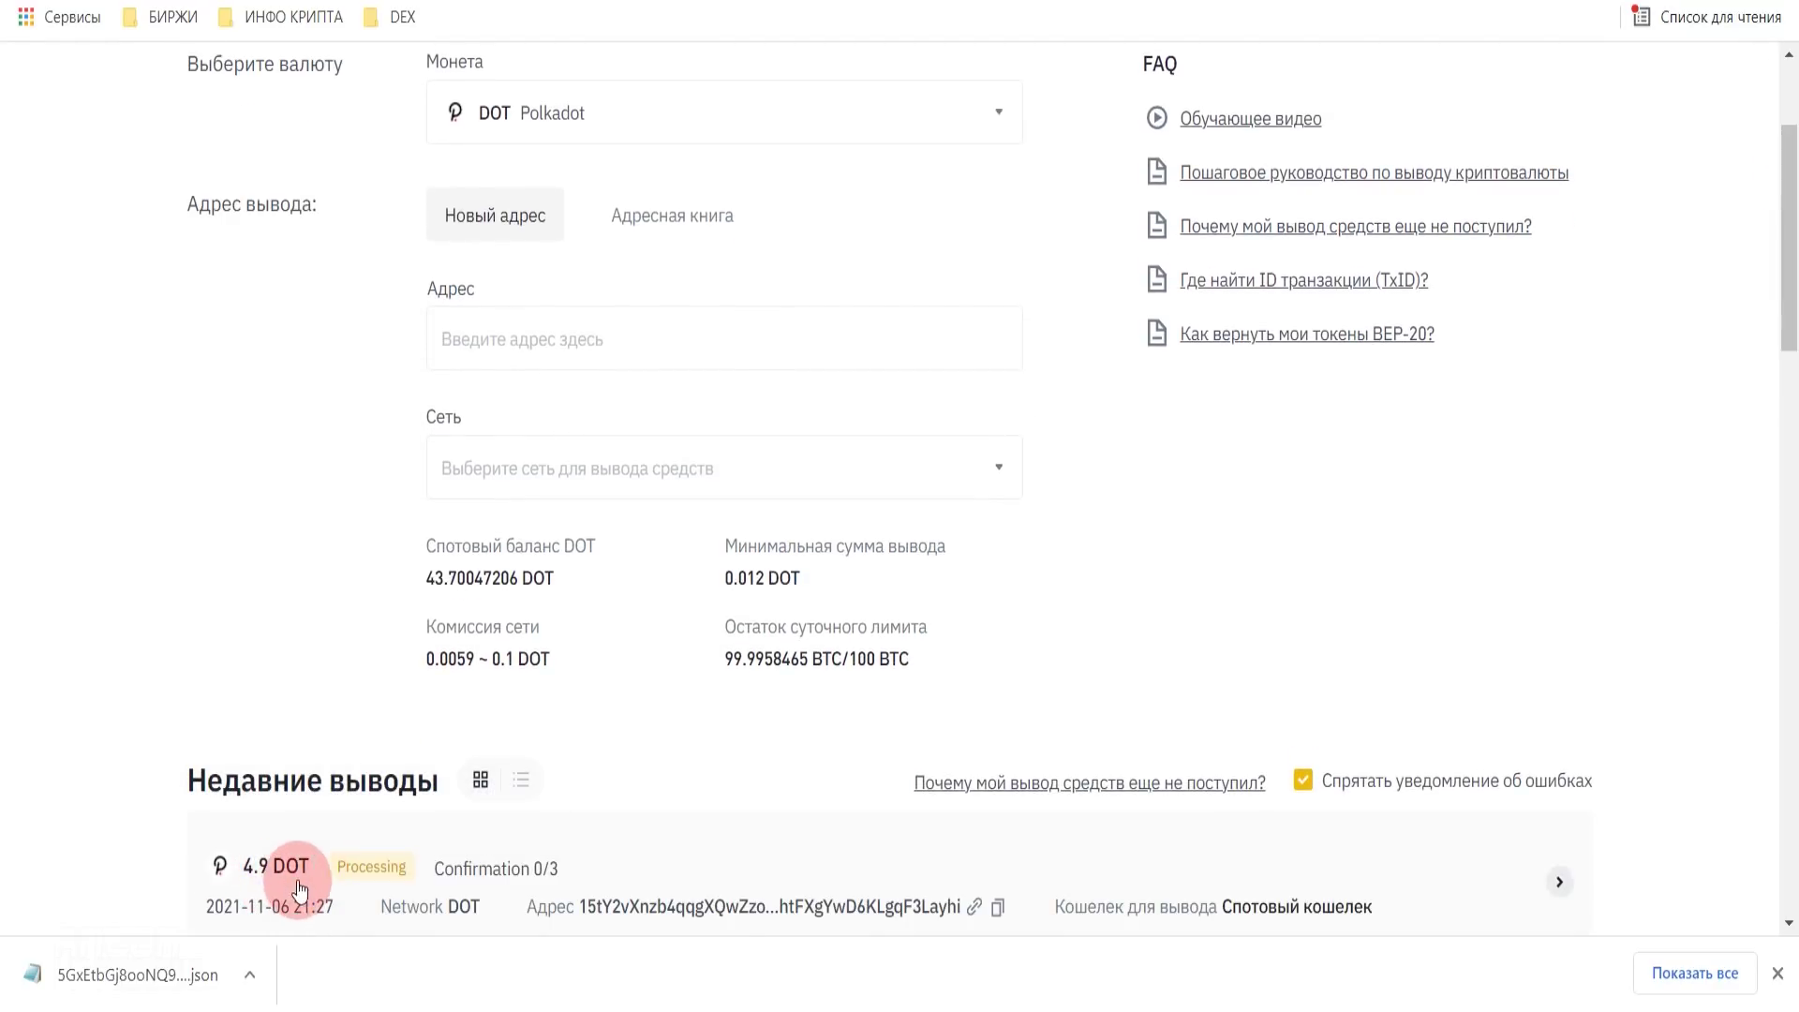
left_click_drag(1350, 456, 1277, 452)
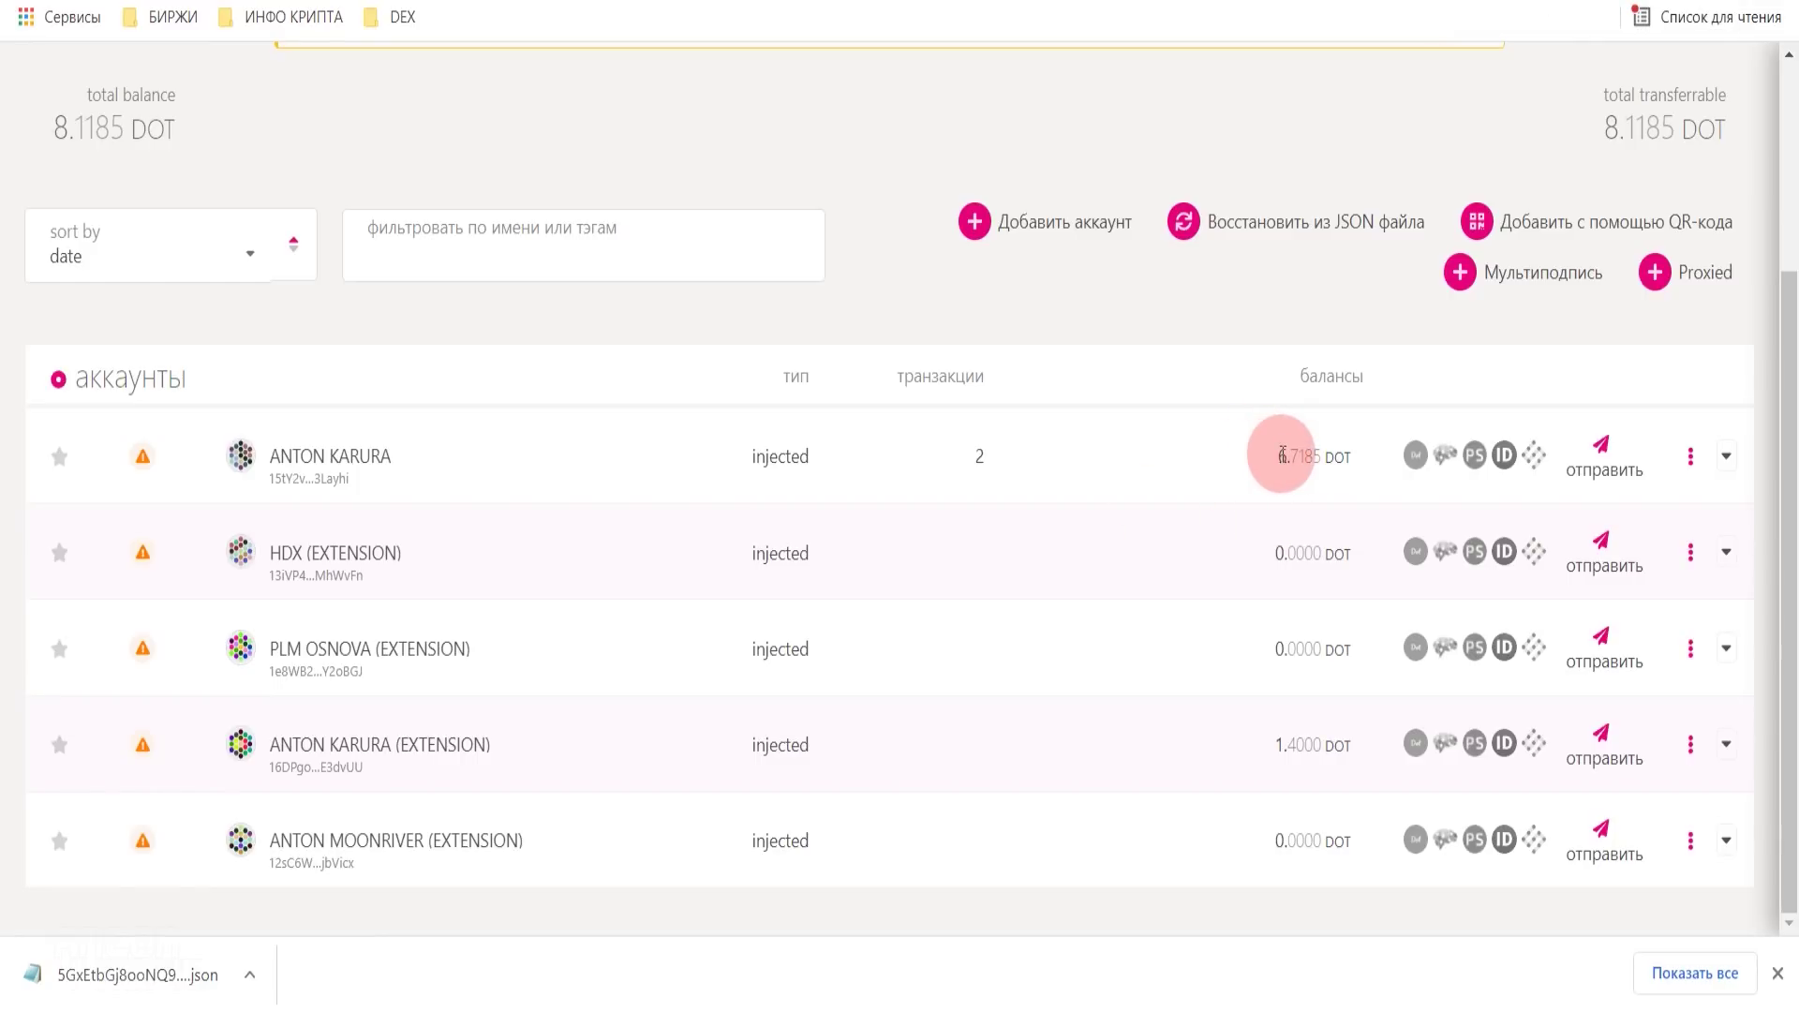
- Check the account's new 11.6185 DOT balance, then highlight the Astar crowdloan link in the note
left_click(609, 329)
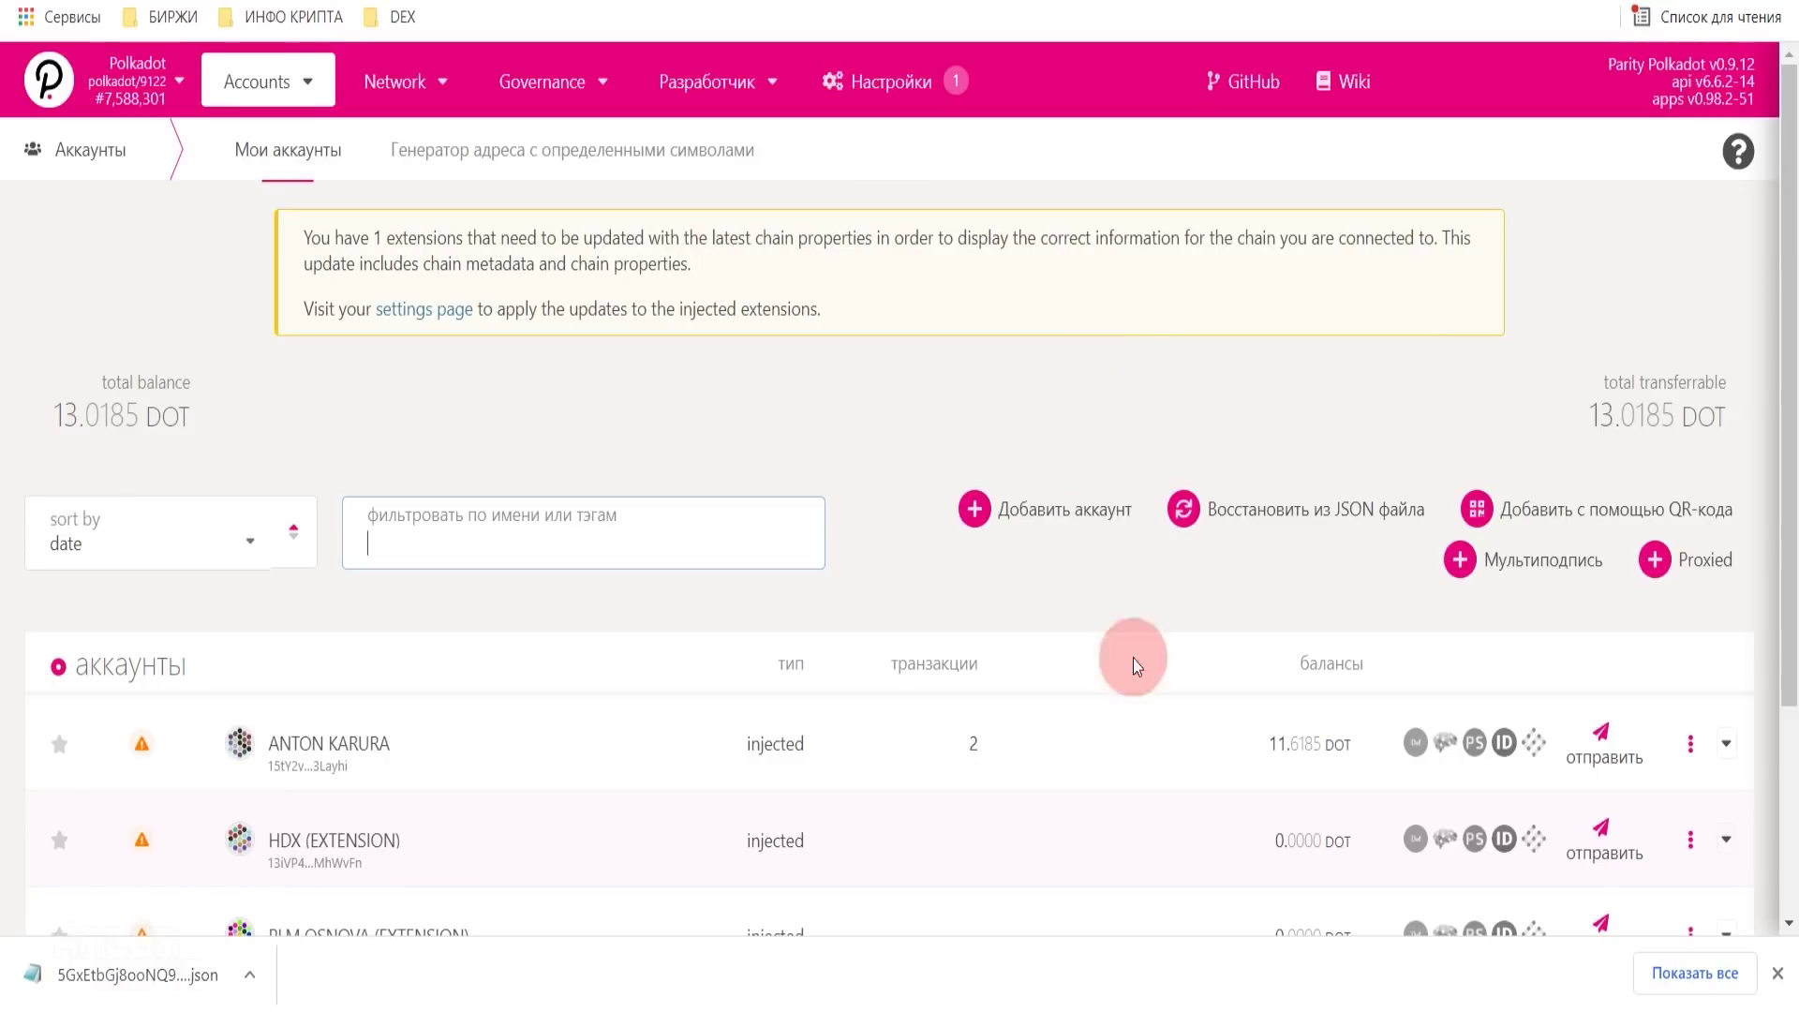
left_click_drag(1270, 749, 1304, 748)
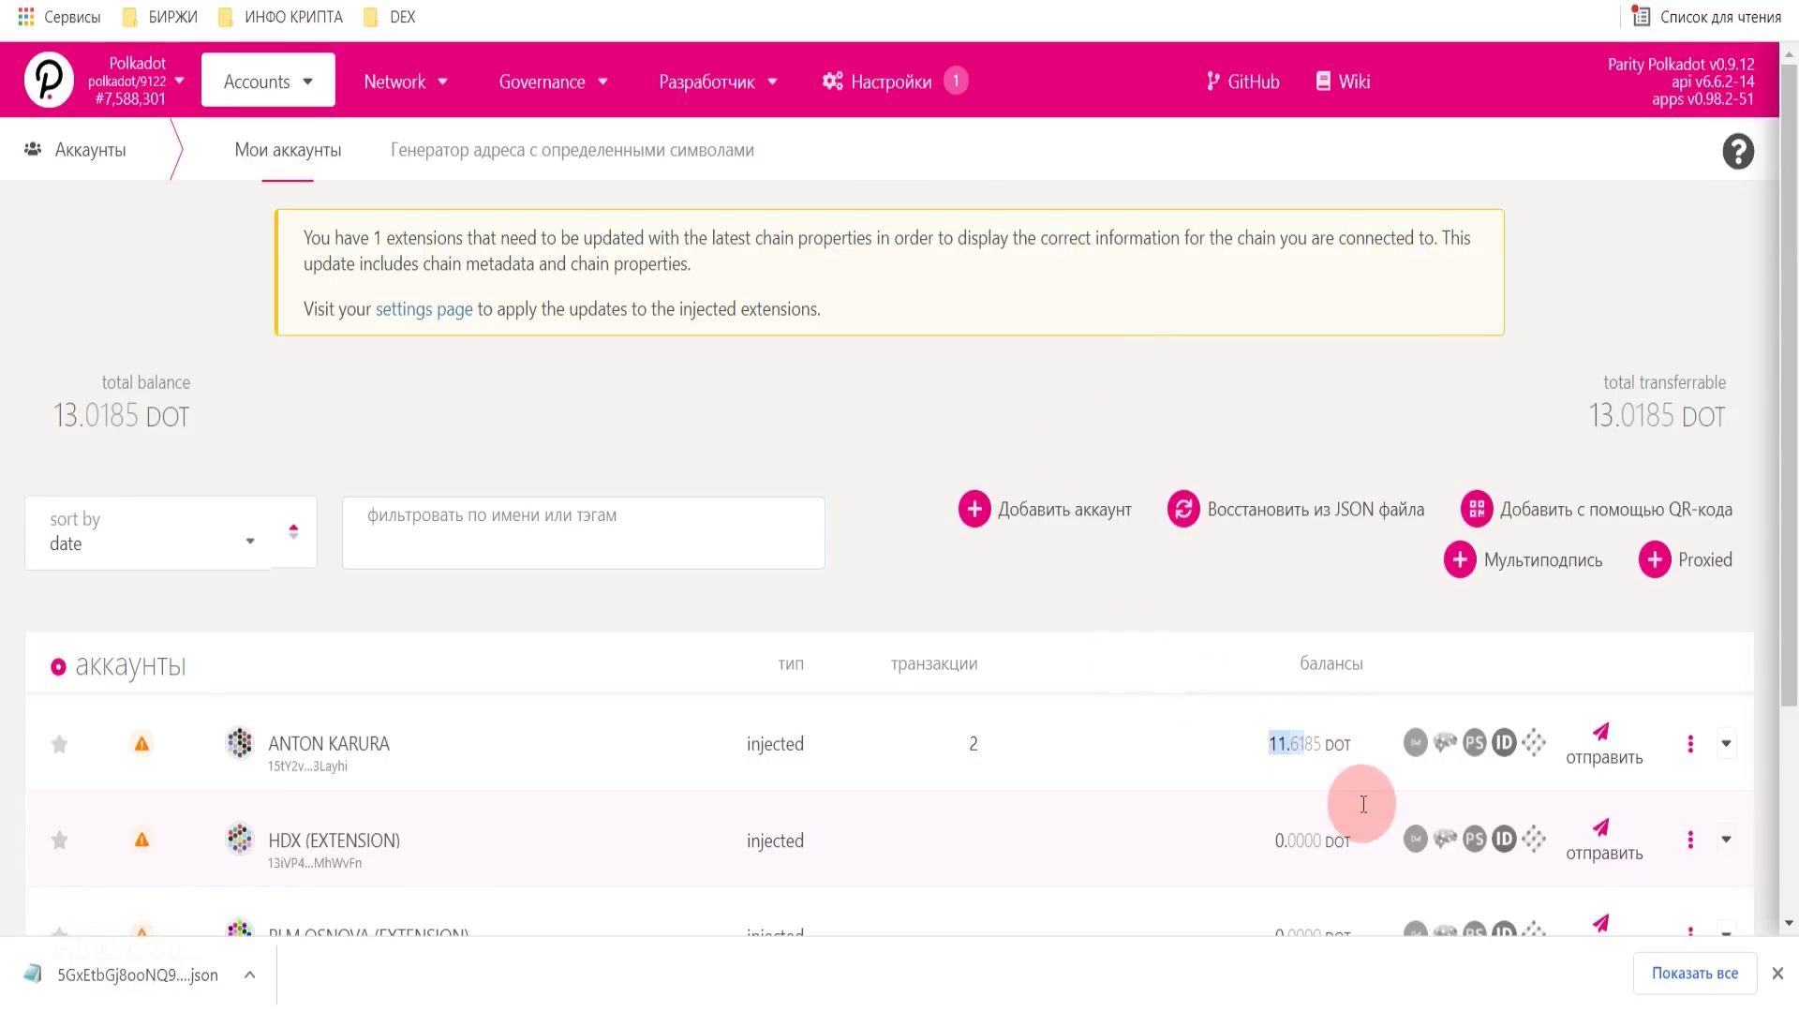
left_click(1206, 571)
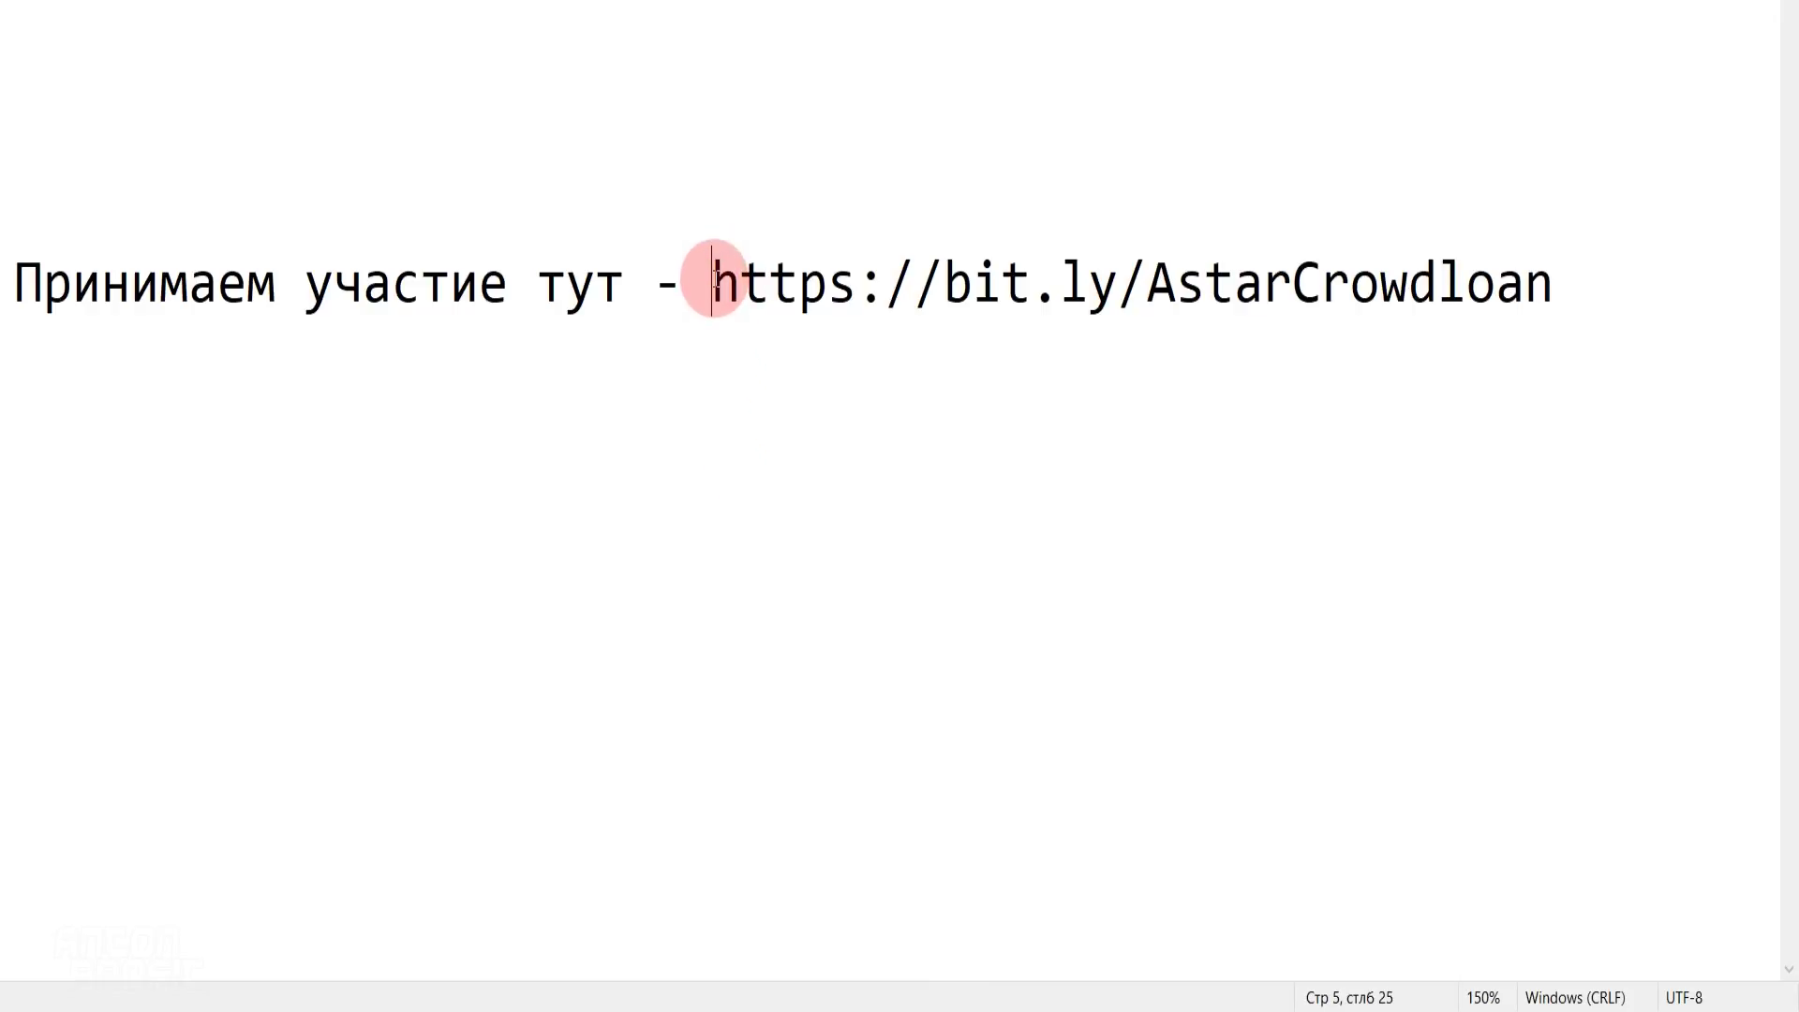
left_click_drag(711, 281, 1577, 289)
- Highlight the note's text, then translate the Astar crowdloan page to Russian and back to English
left_click(18, 285)
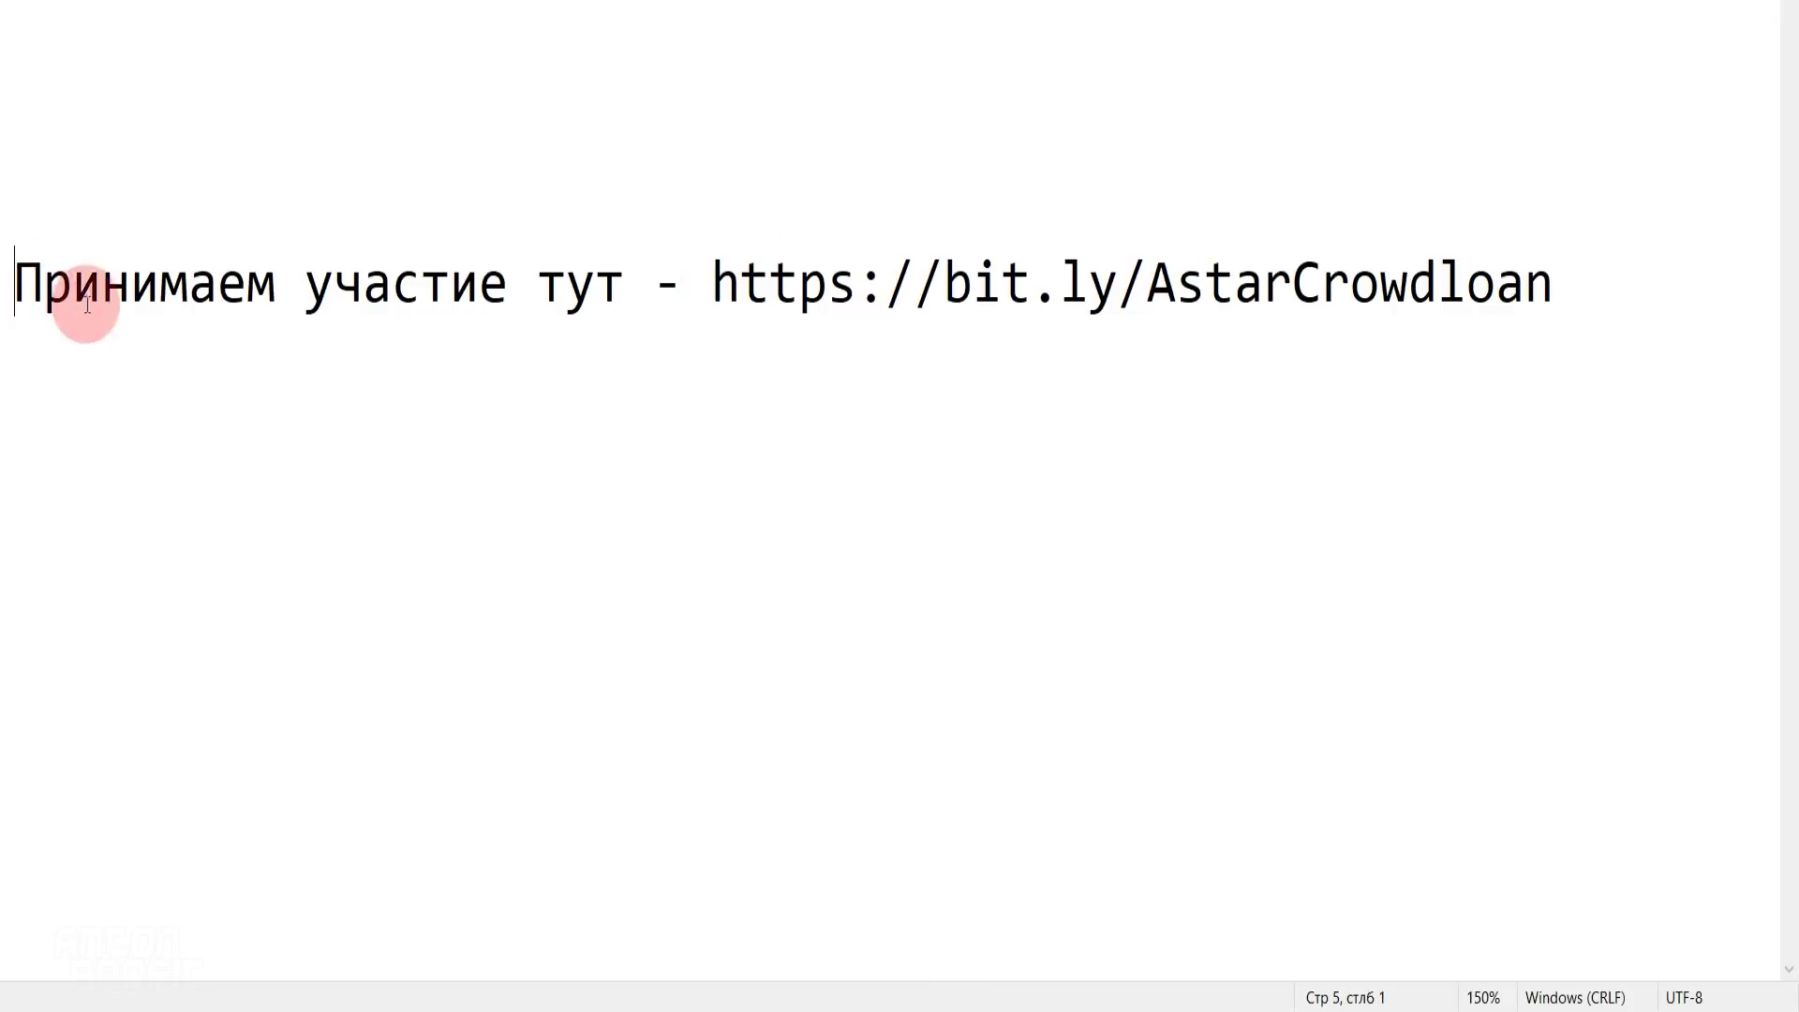
left_click(445, 290)
left_click_drag(11, 283, 743, 281)
left_click(904, 281)
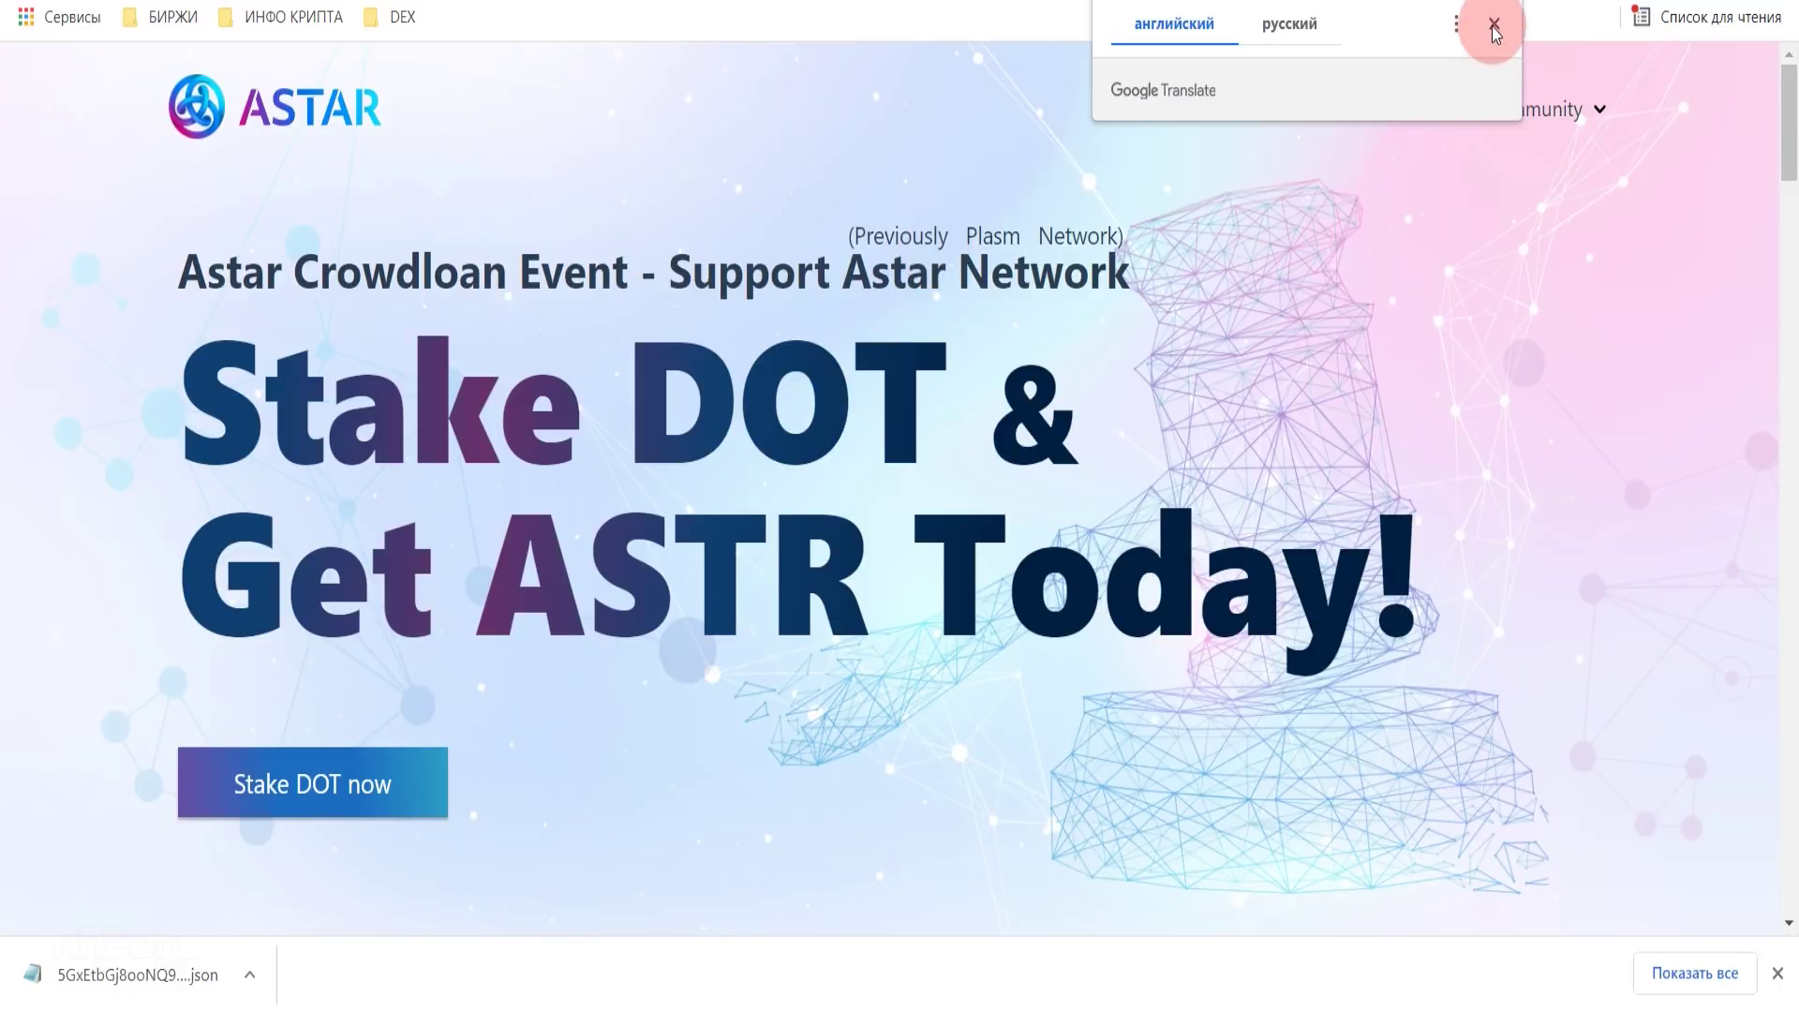
left_click(1493, 24)
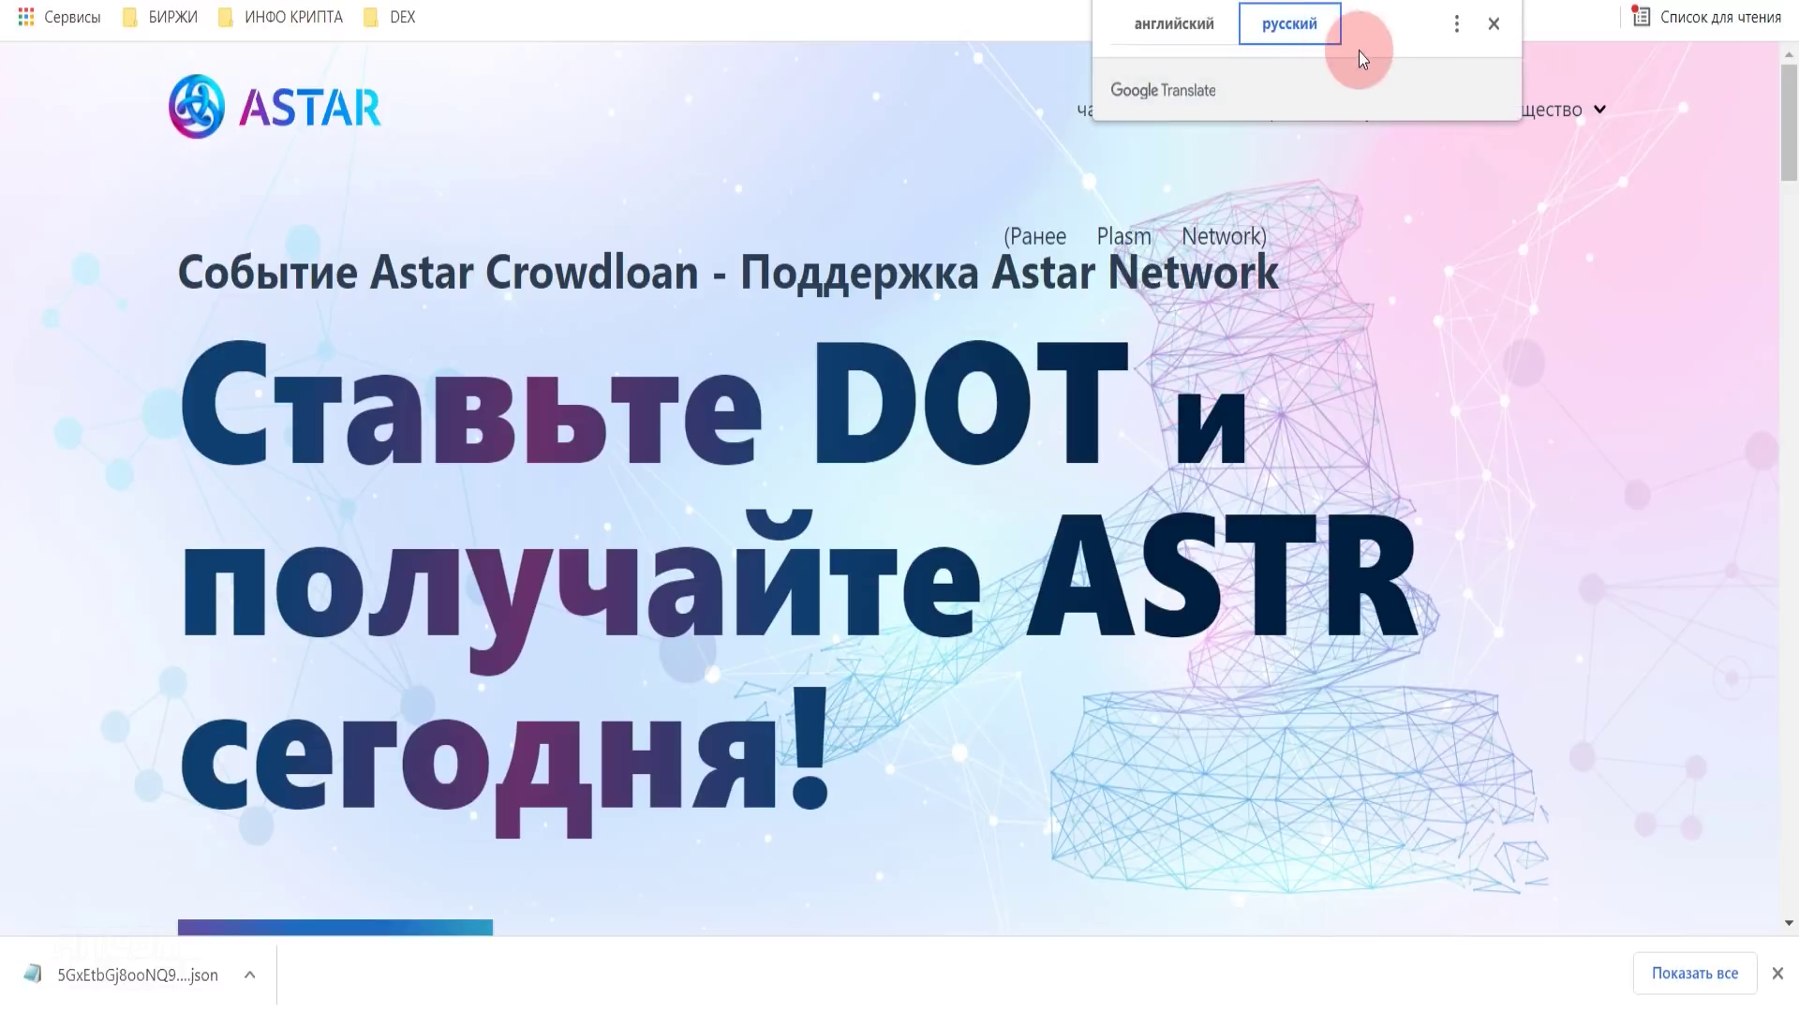
left_click(1182, 24)
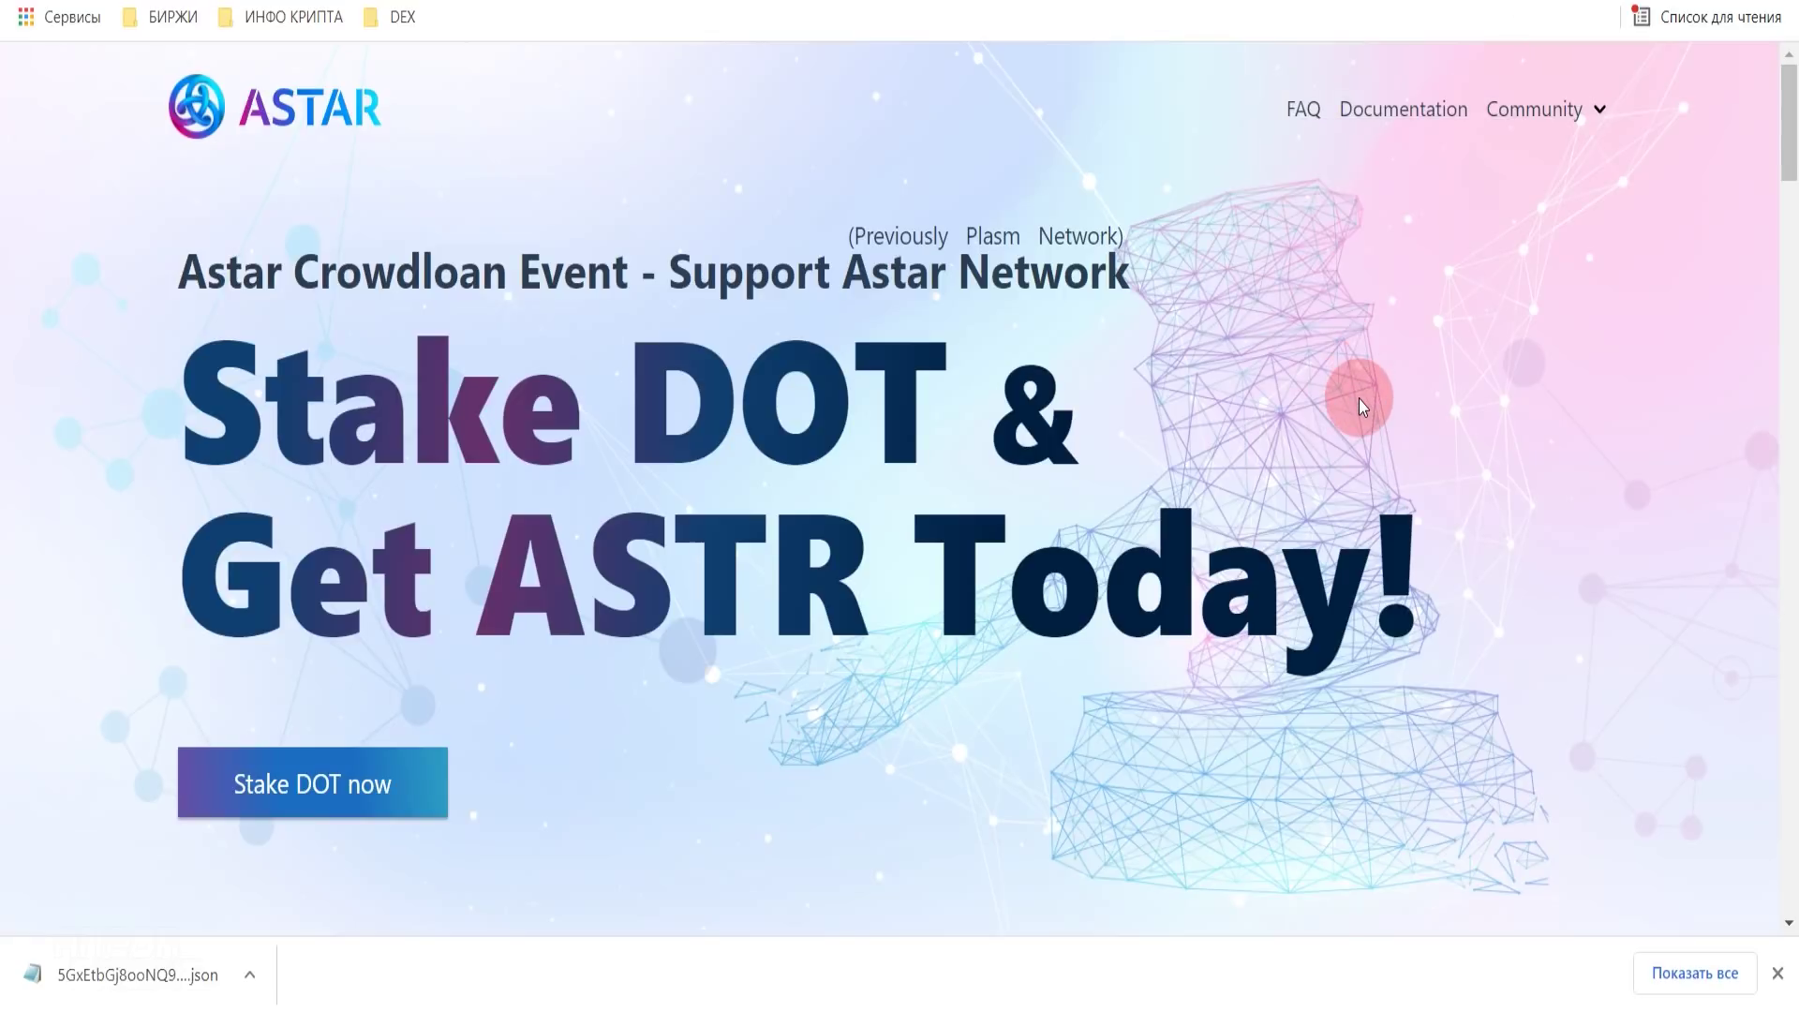
- Go to the Stake DOT form and find its account chooser empty
left_click(306, 803)
scroll(989, 593, "down", 1)
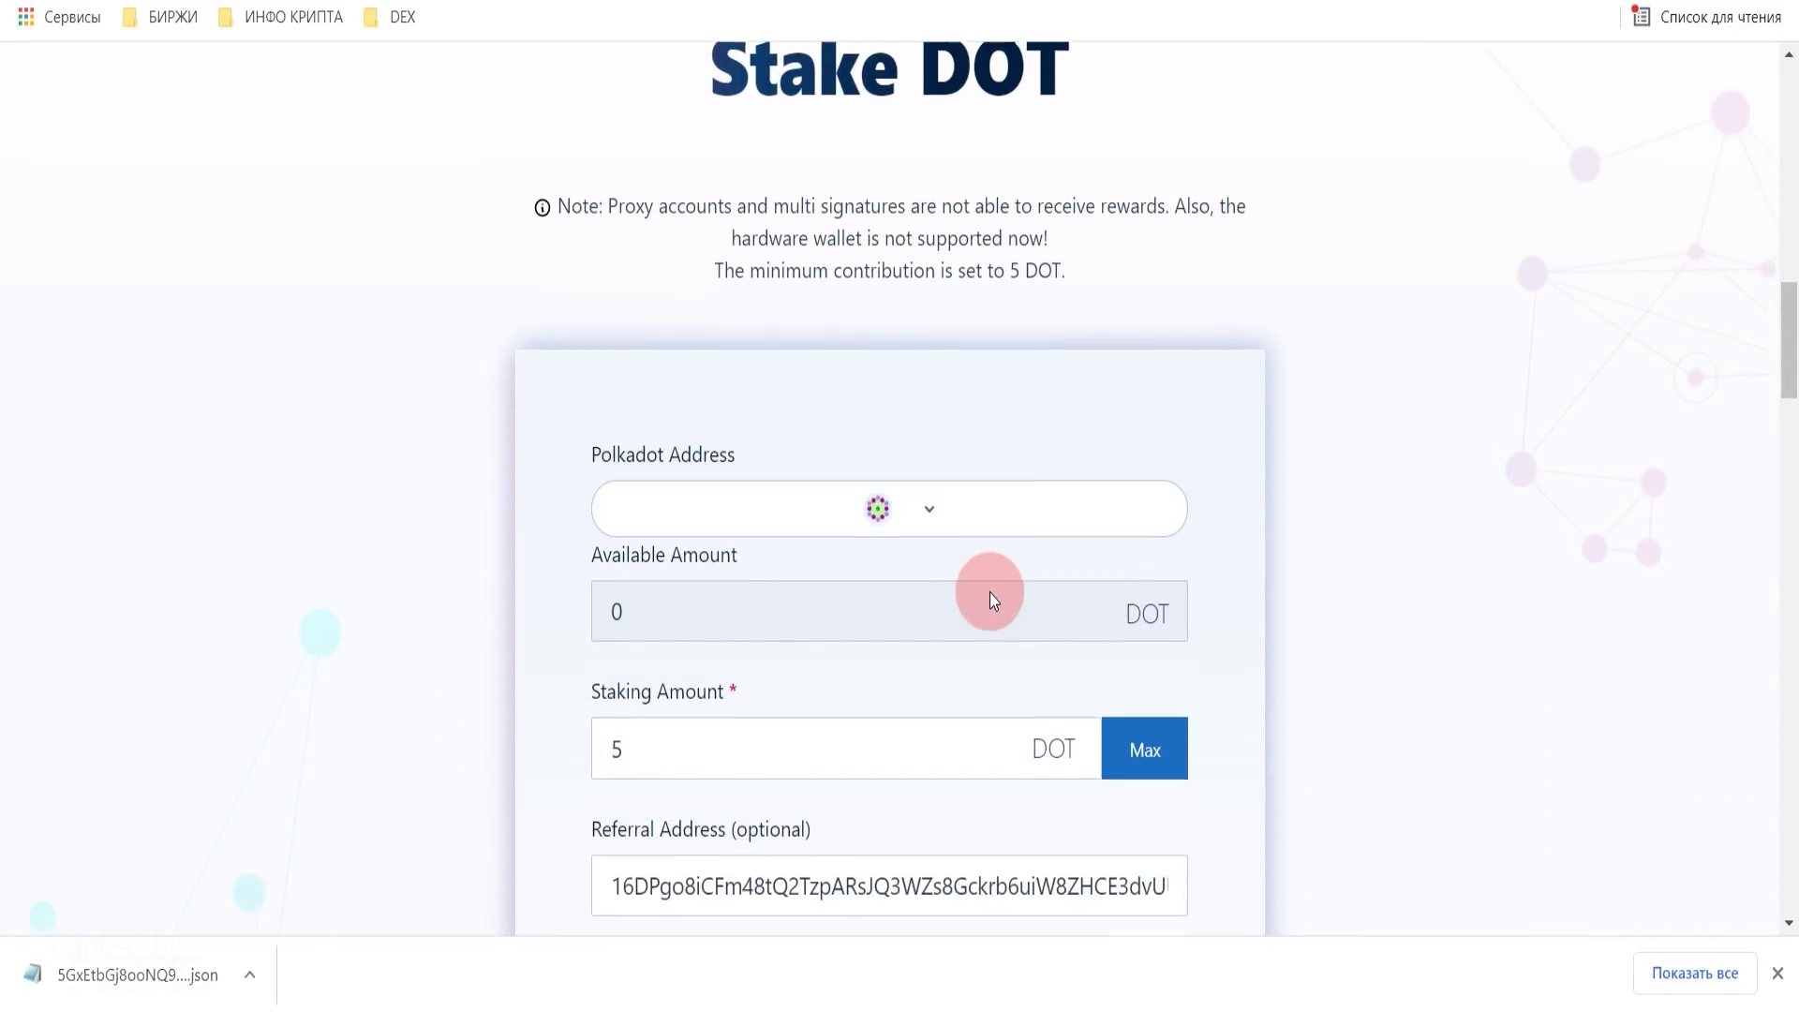
left_click(930, 511)
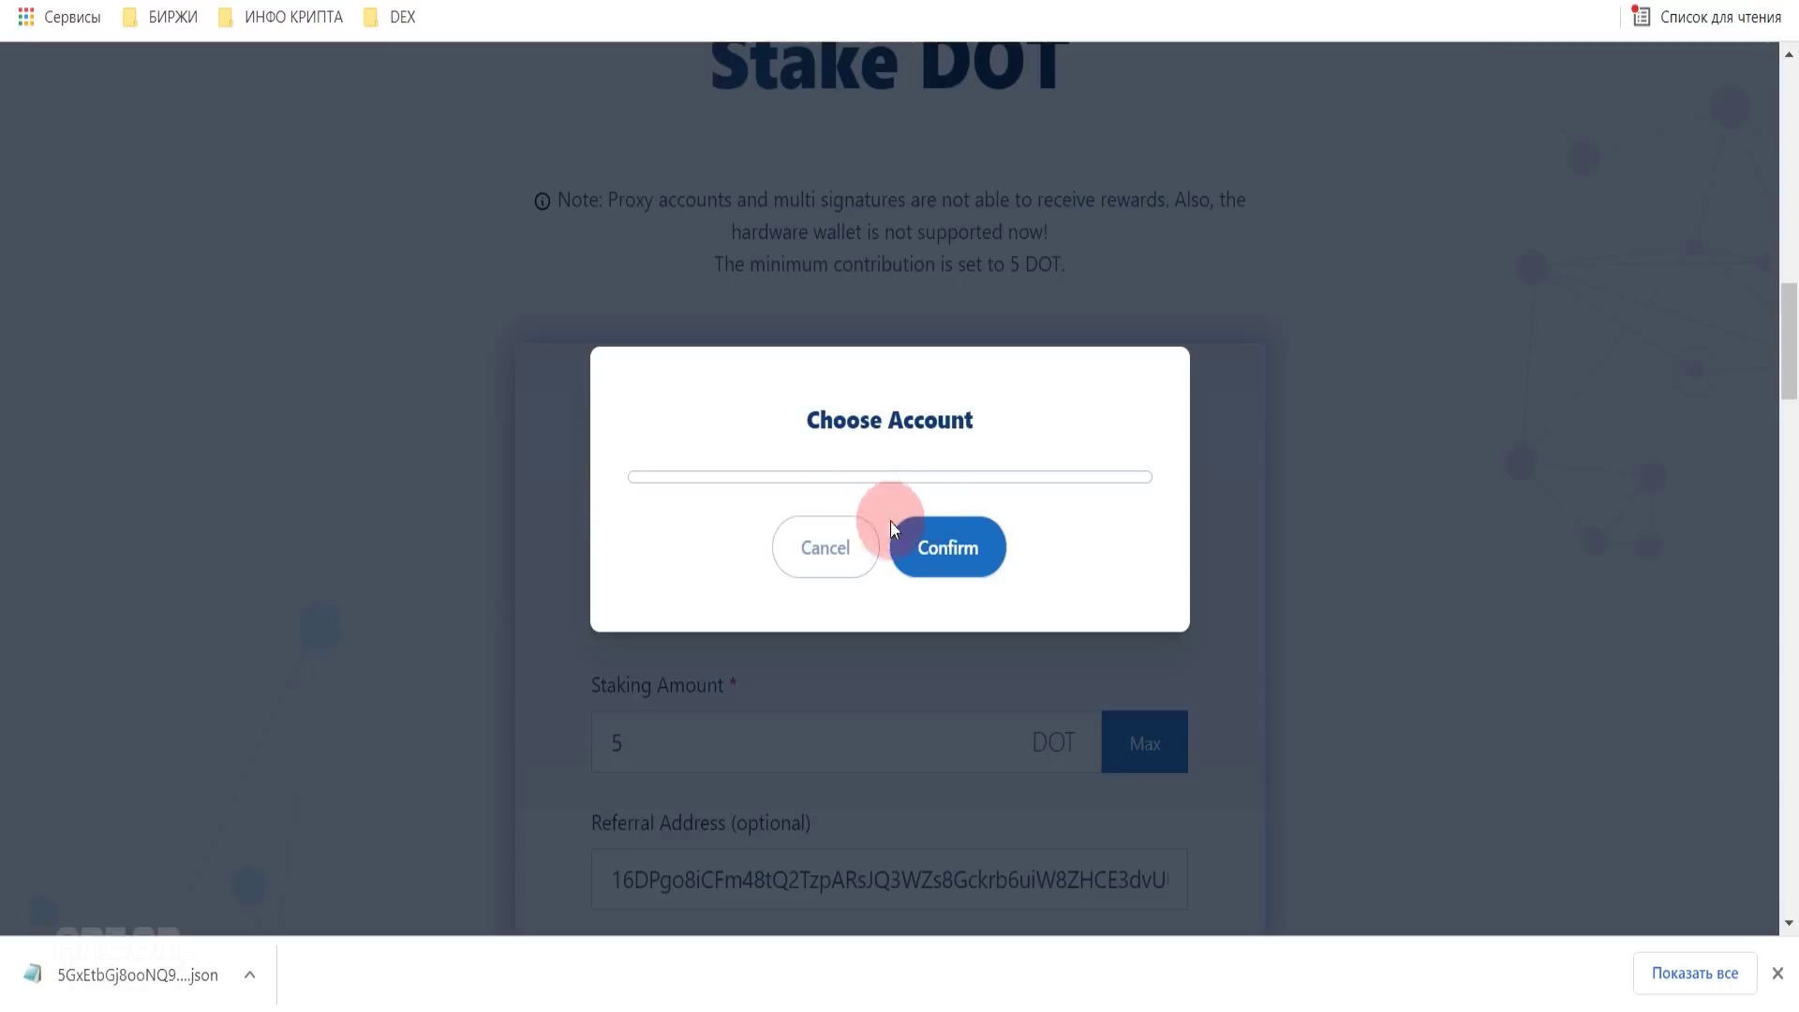
left_click(806, 539)
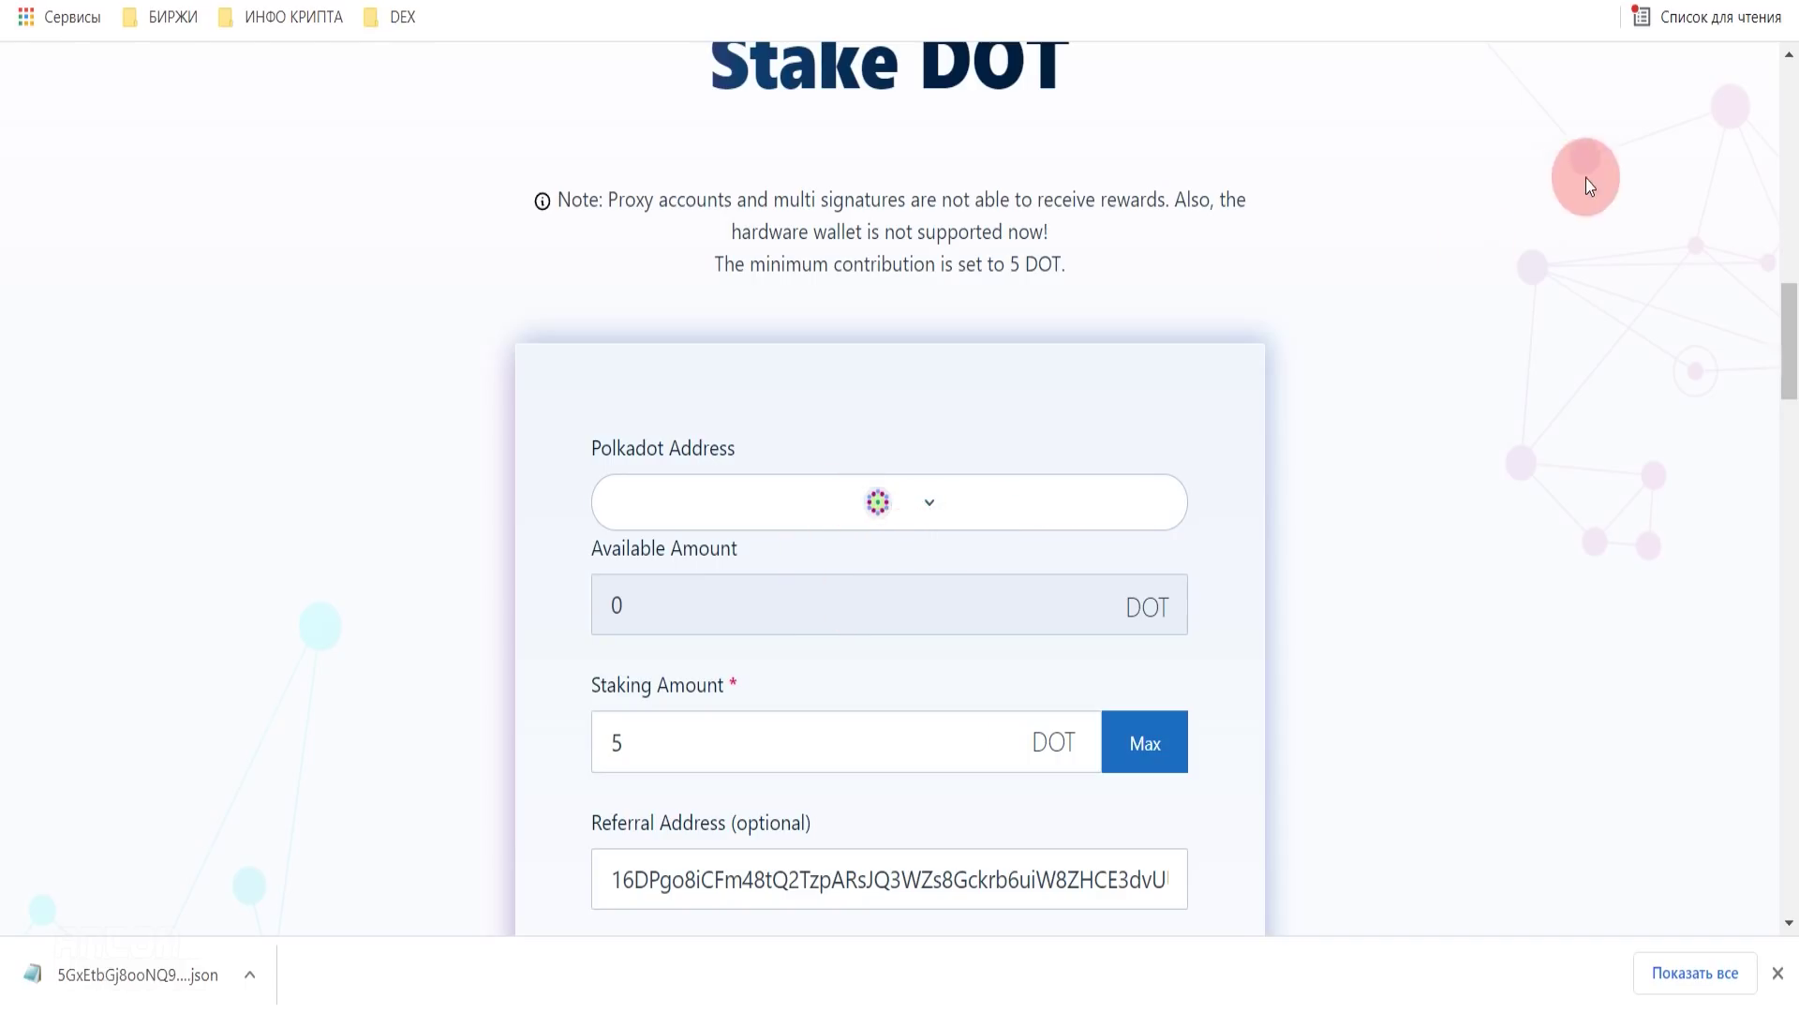
- Allow crowdloan.astar.network under the Polkadot extension's Manage Website Access
scroll(899, 468, "up", 1)
left_click(1598, 42)
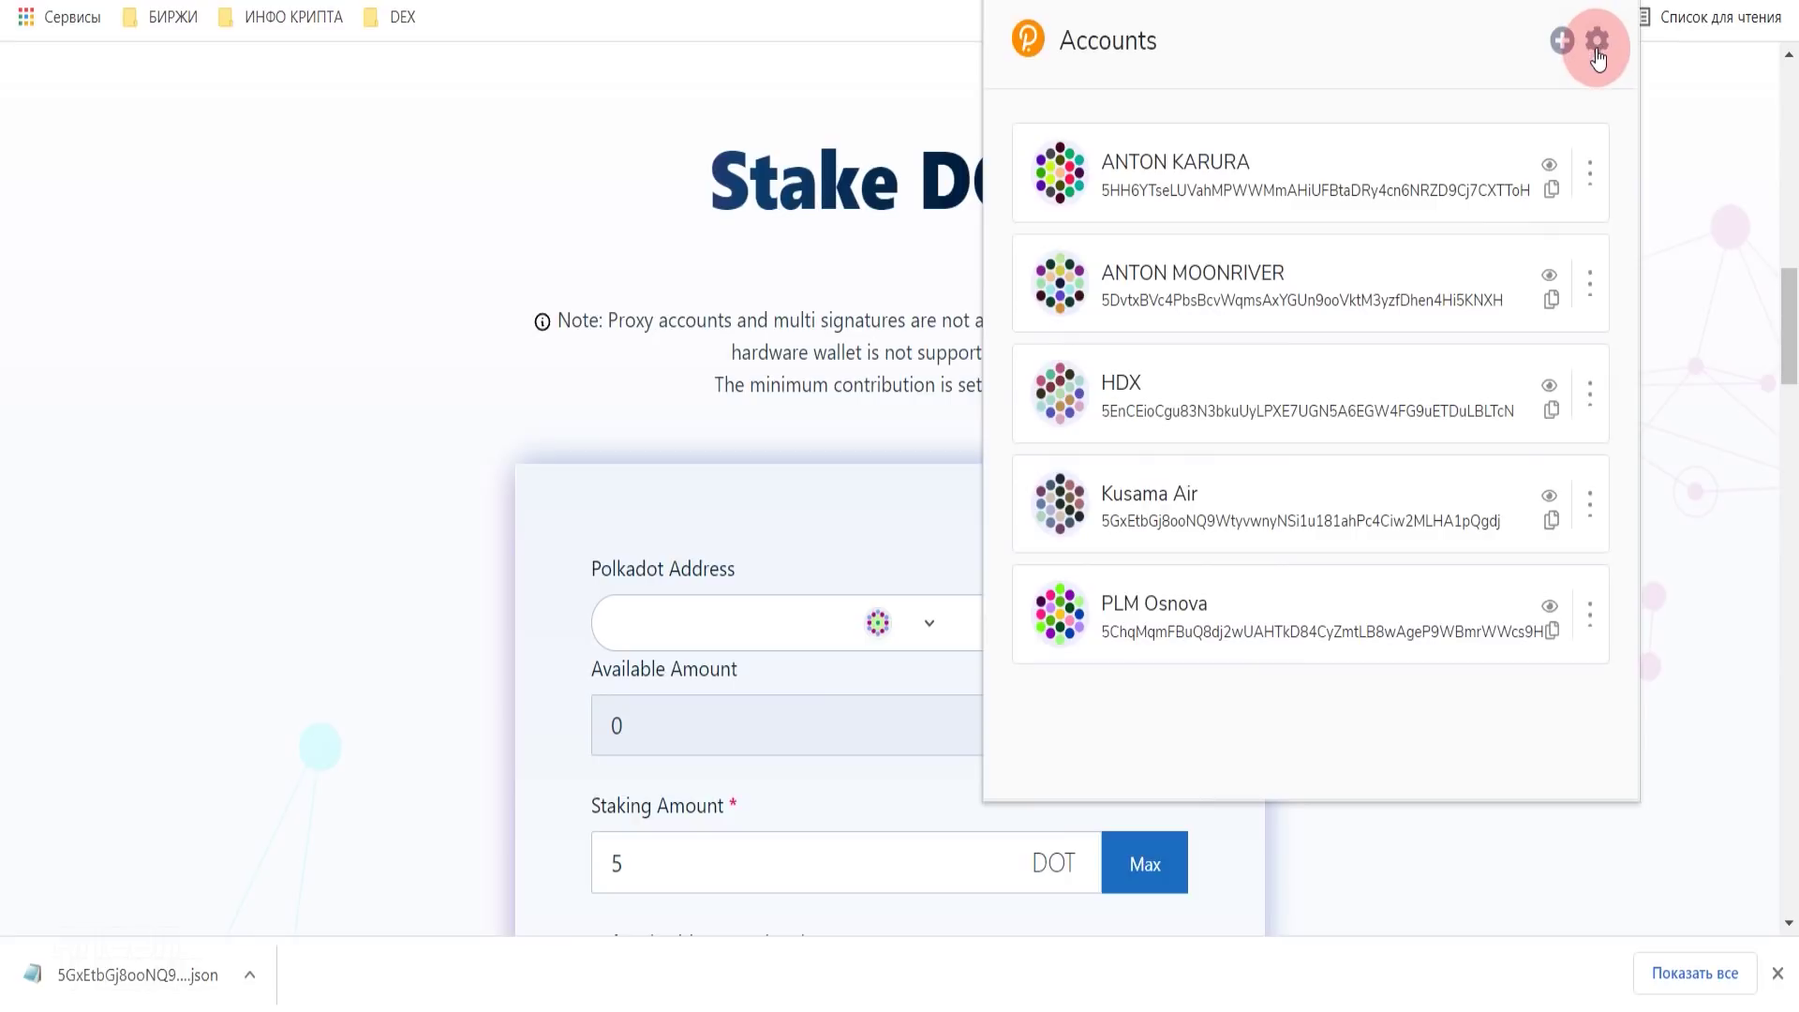
left_click(1448, 637)
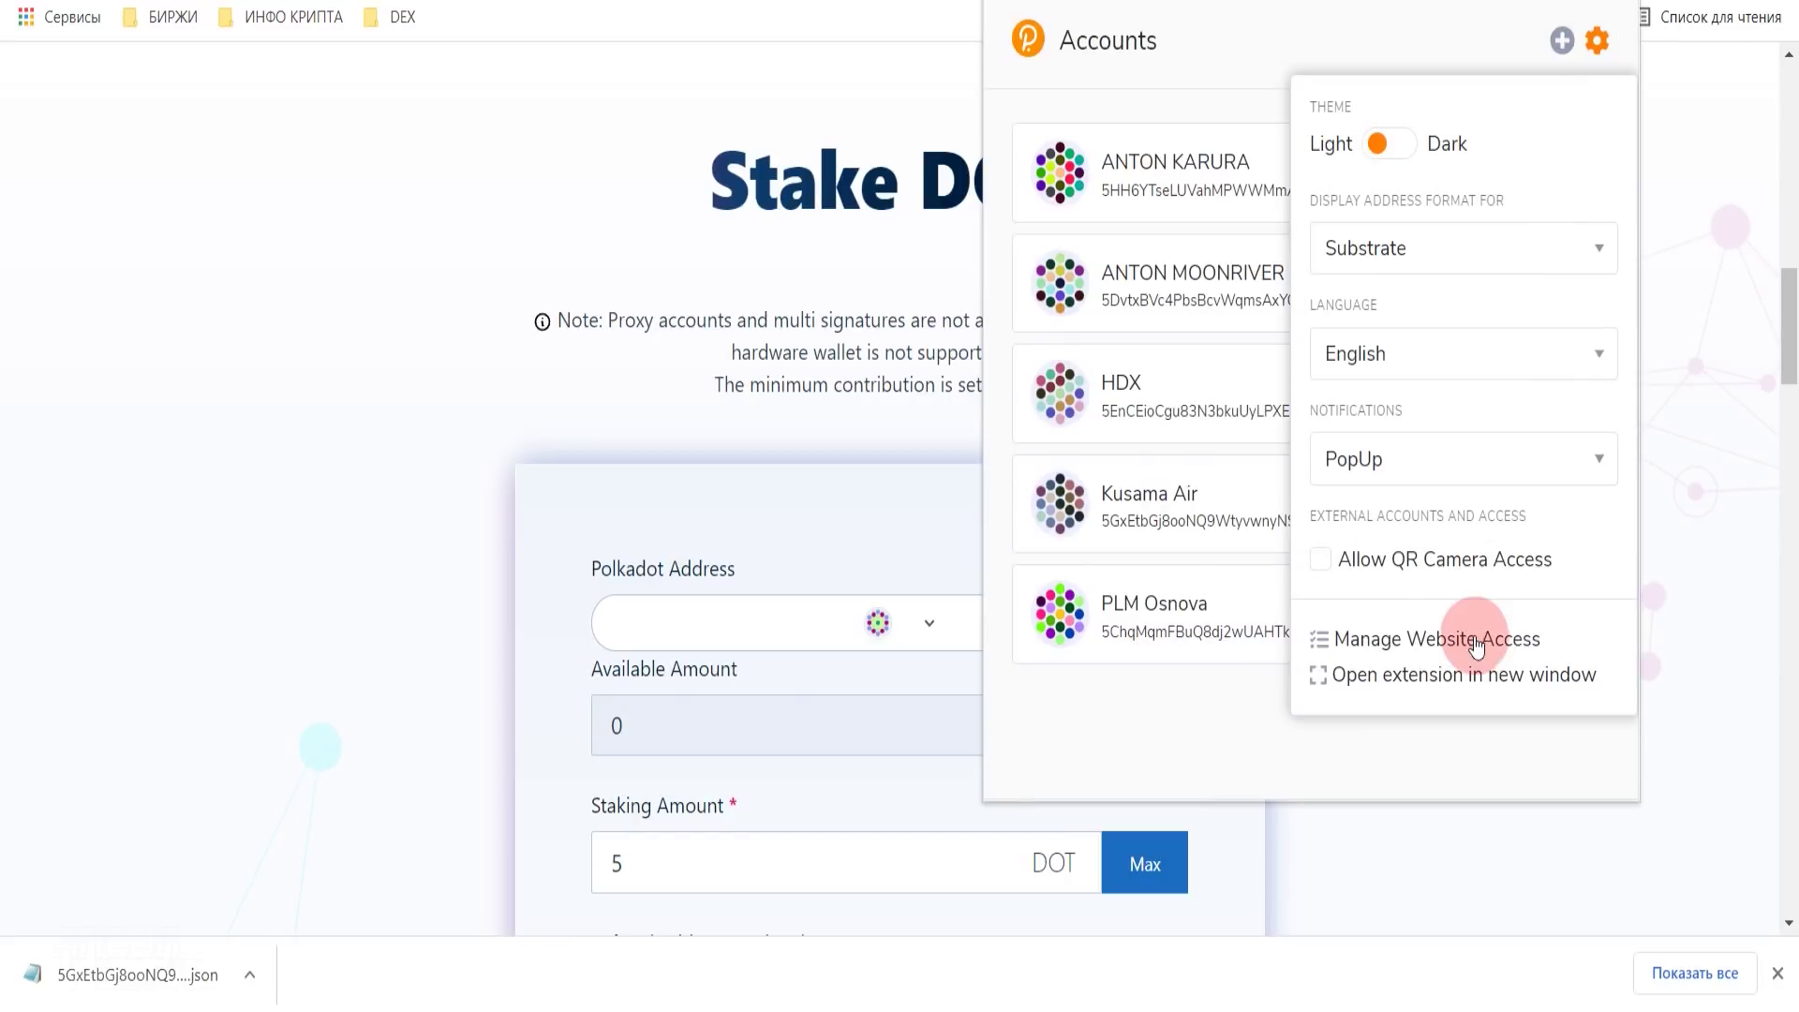
scroll(1441, 641, "down", 6)
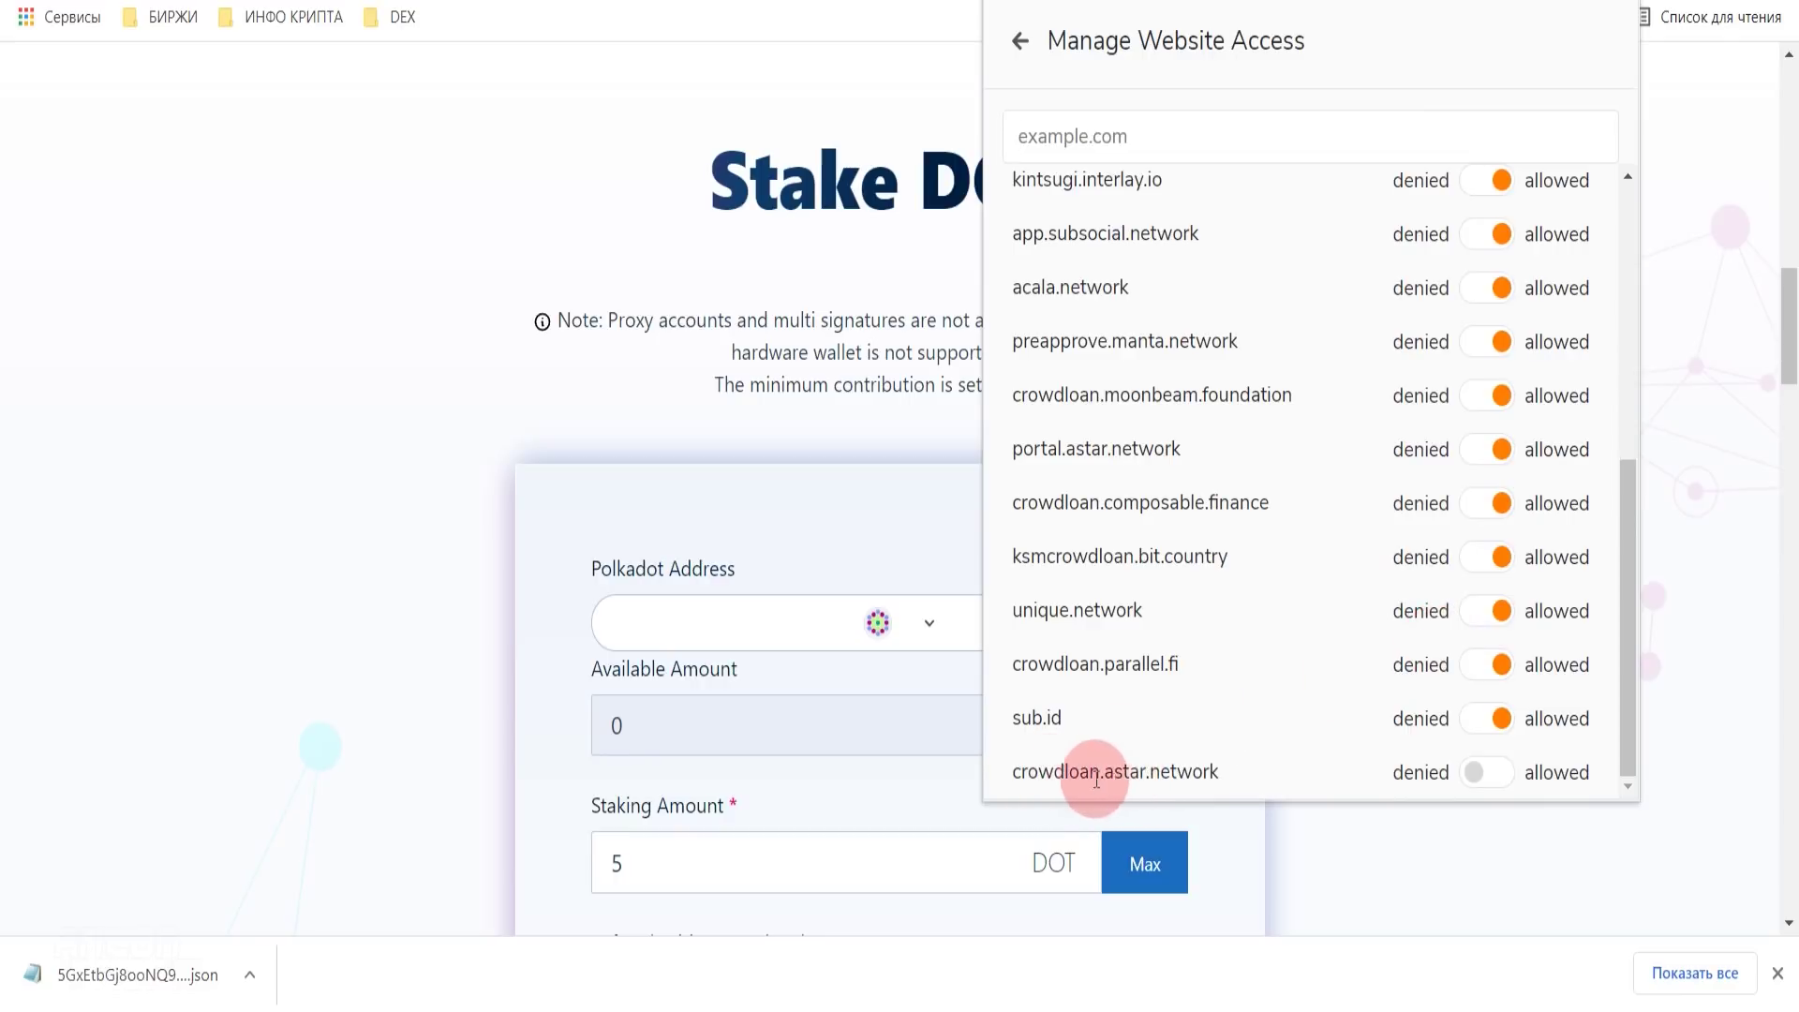
left_click(1481, 770)
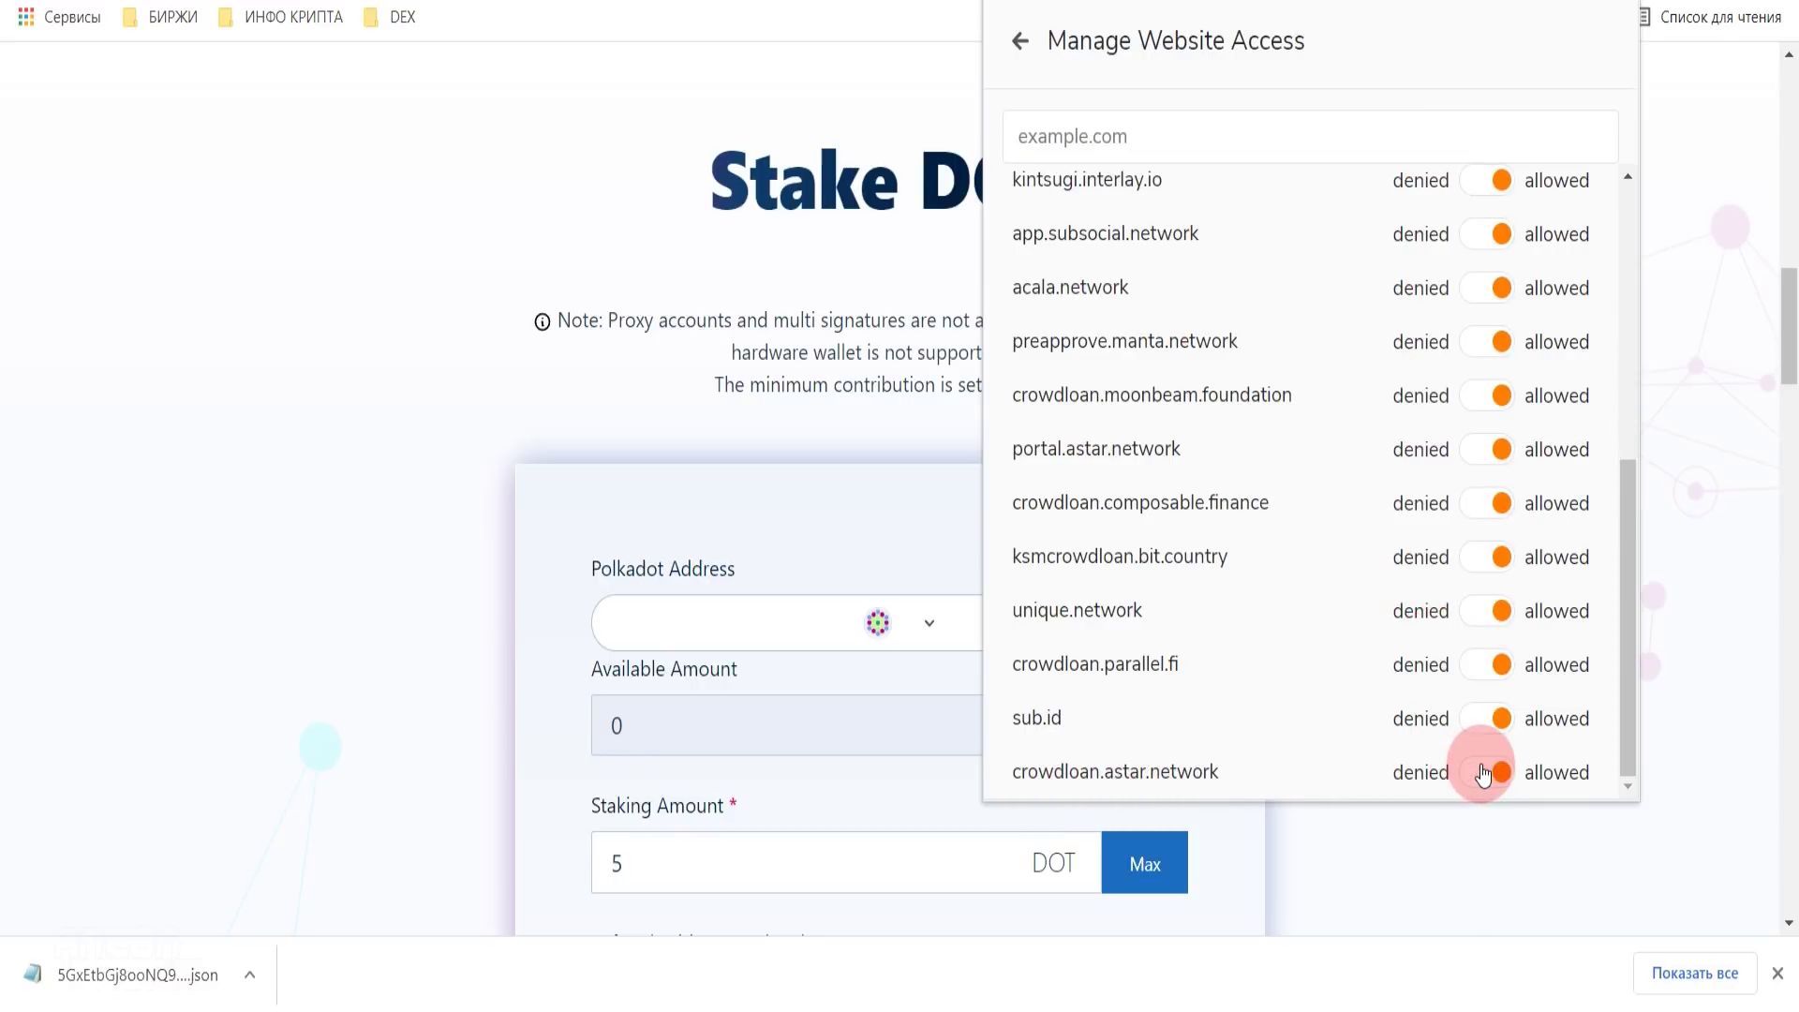
left_click(1476, 845)
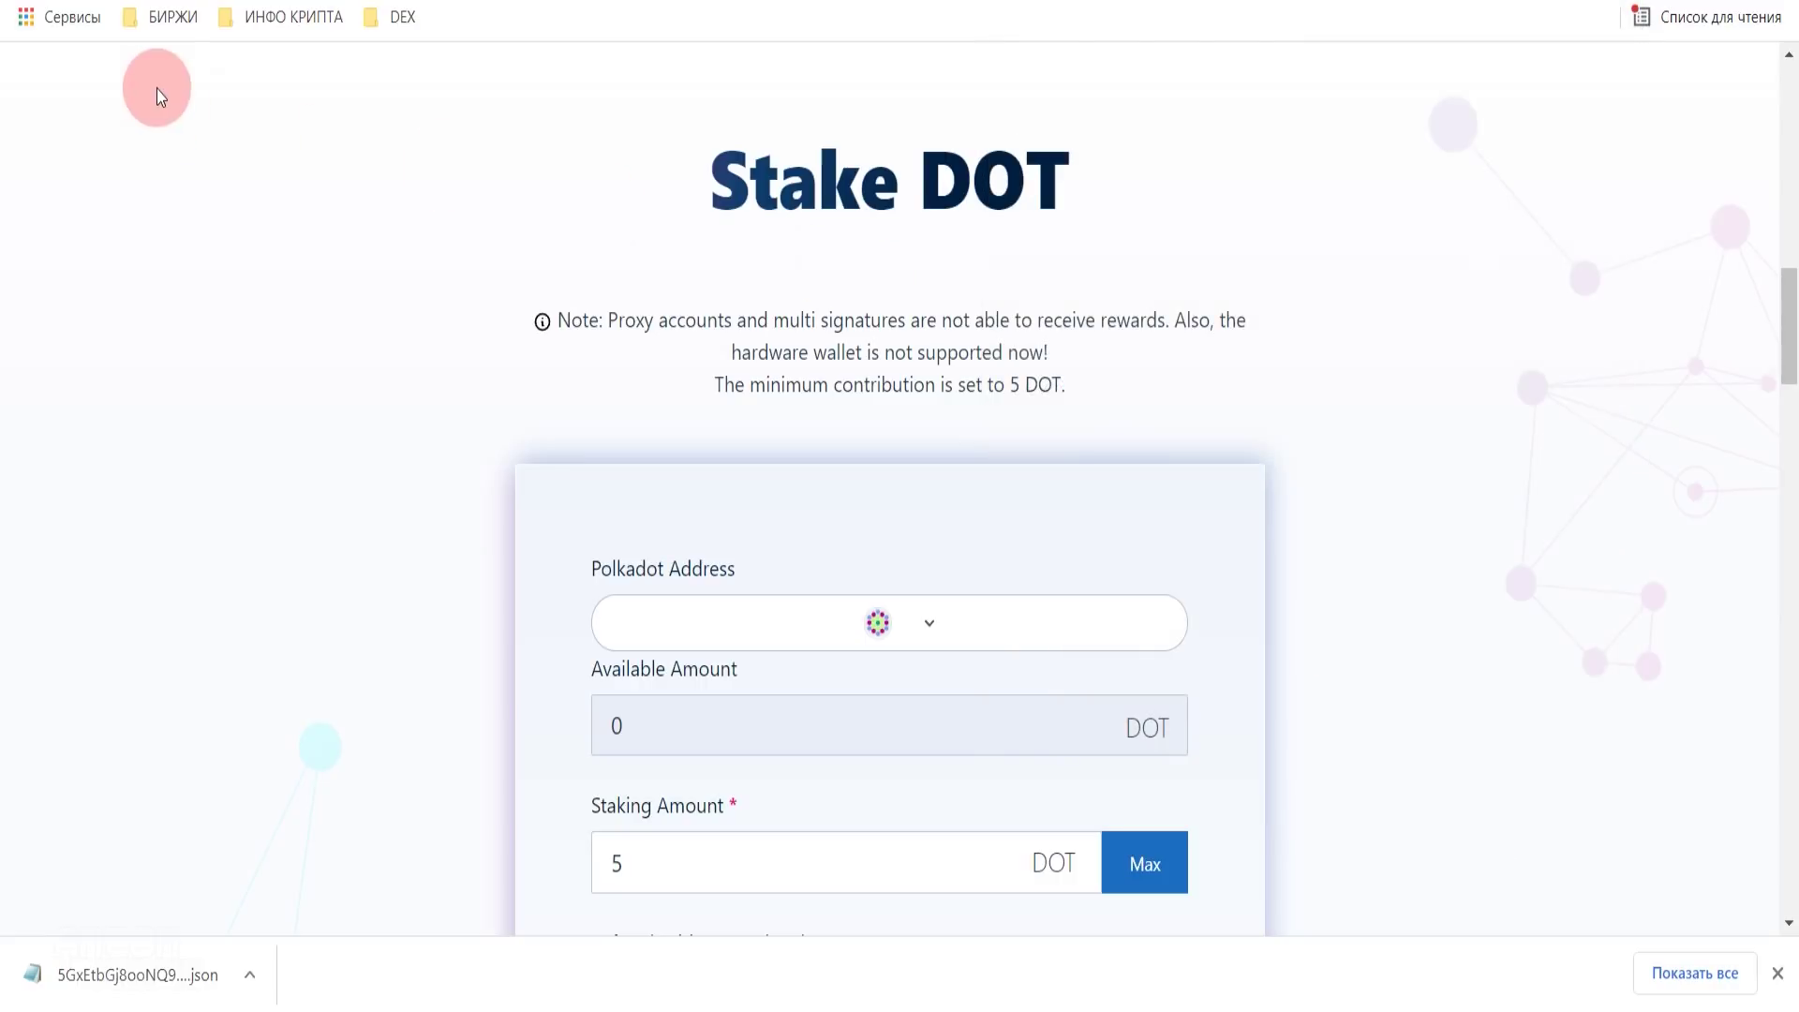
- Reload the Astar crowdloan page and dismiss the translation offer
left_click(112, 0)
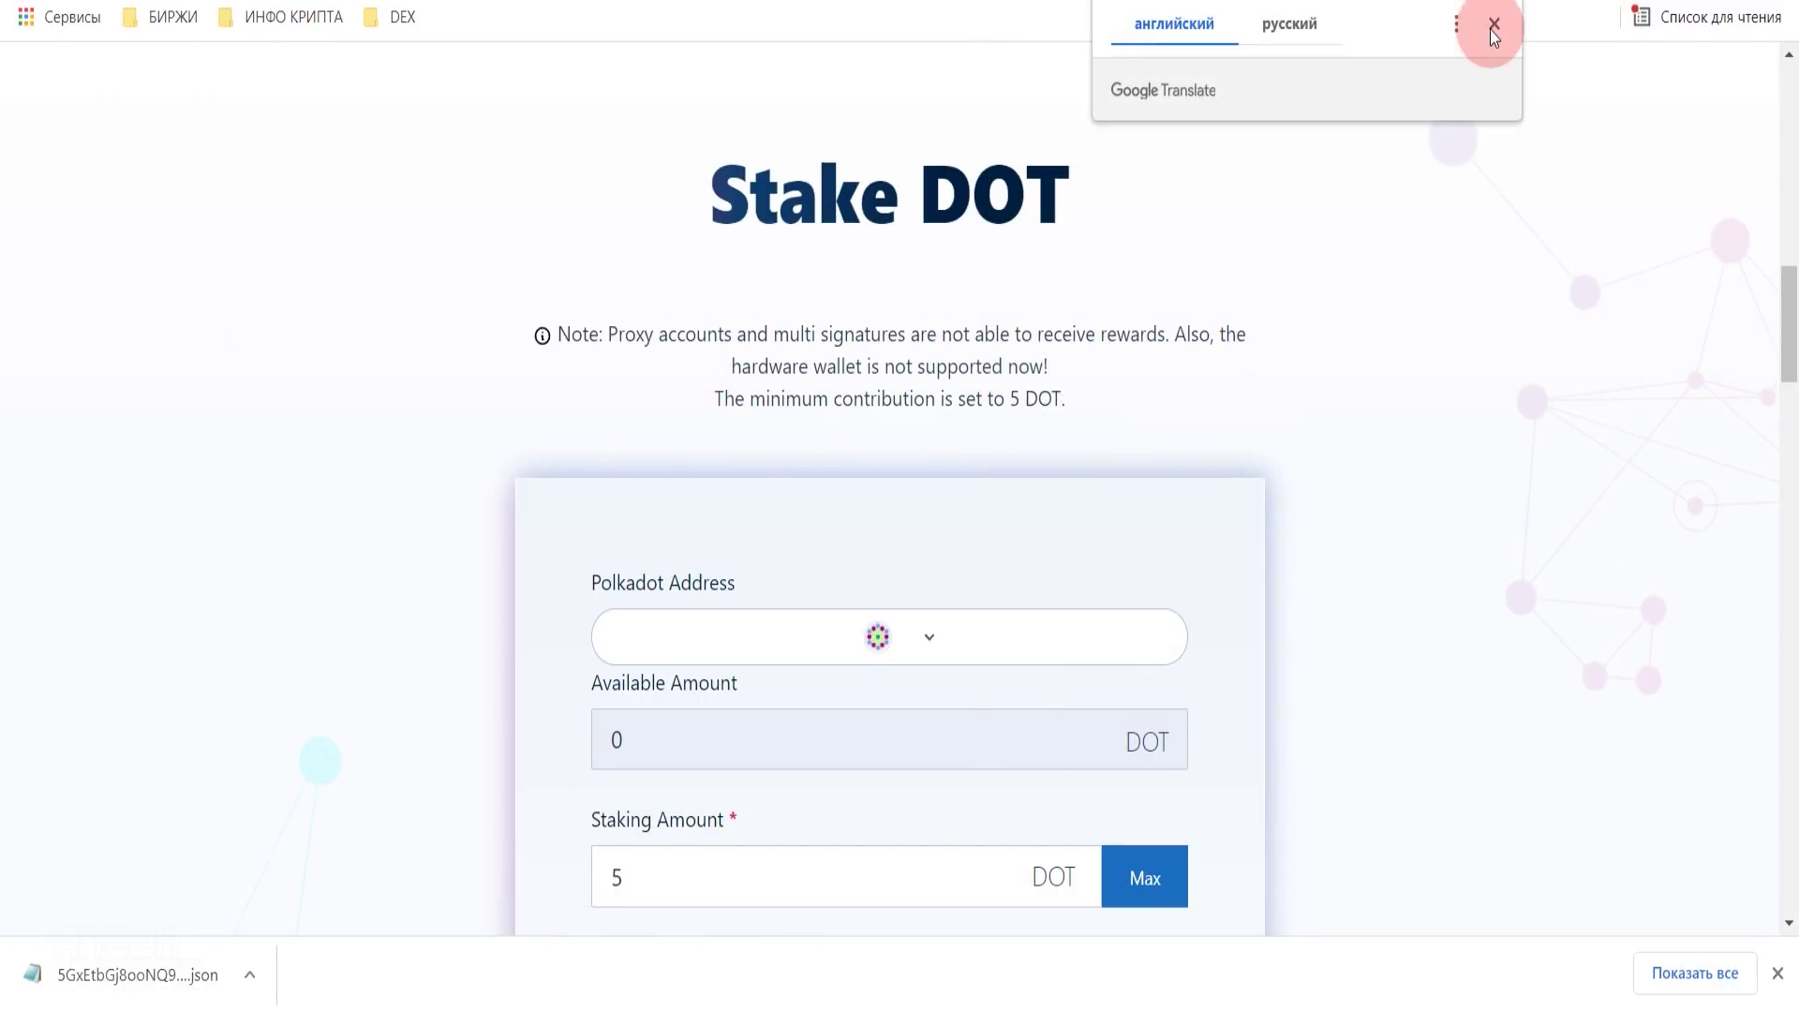
left_click(1492, 25)
scroll(969, 570, "down", 5)
scroll(969, 570, "up", 3)
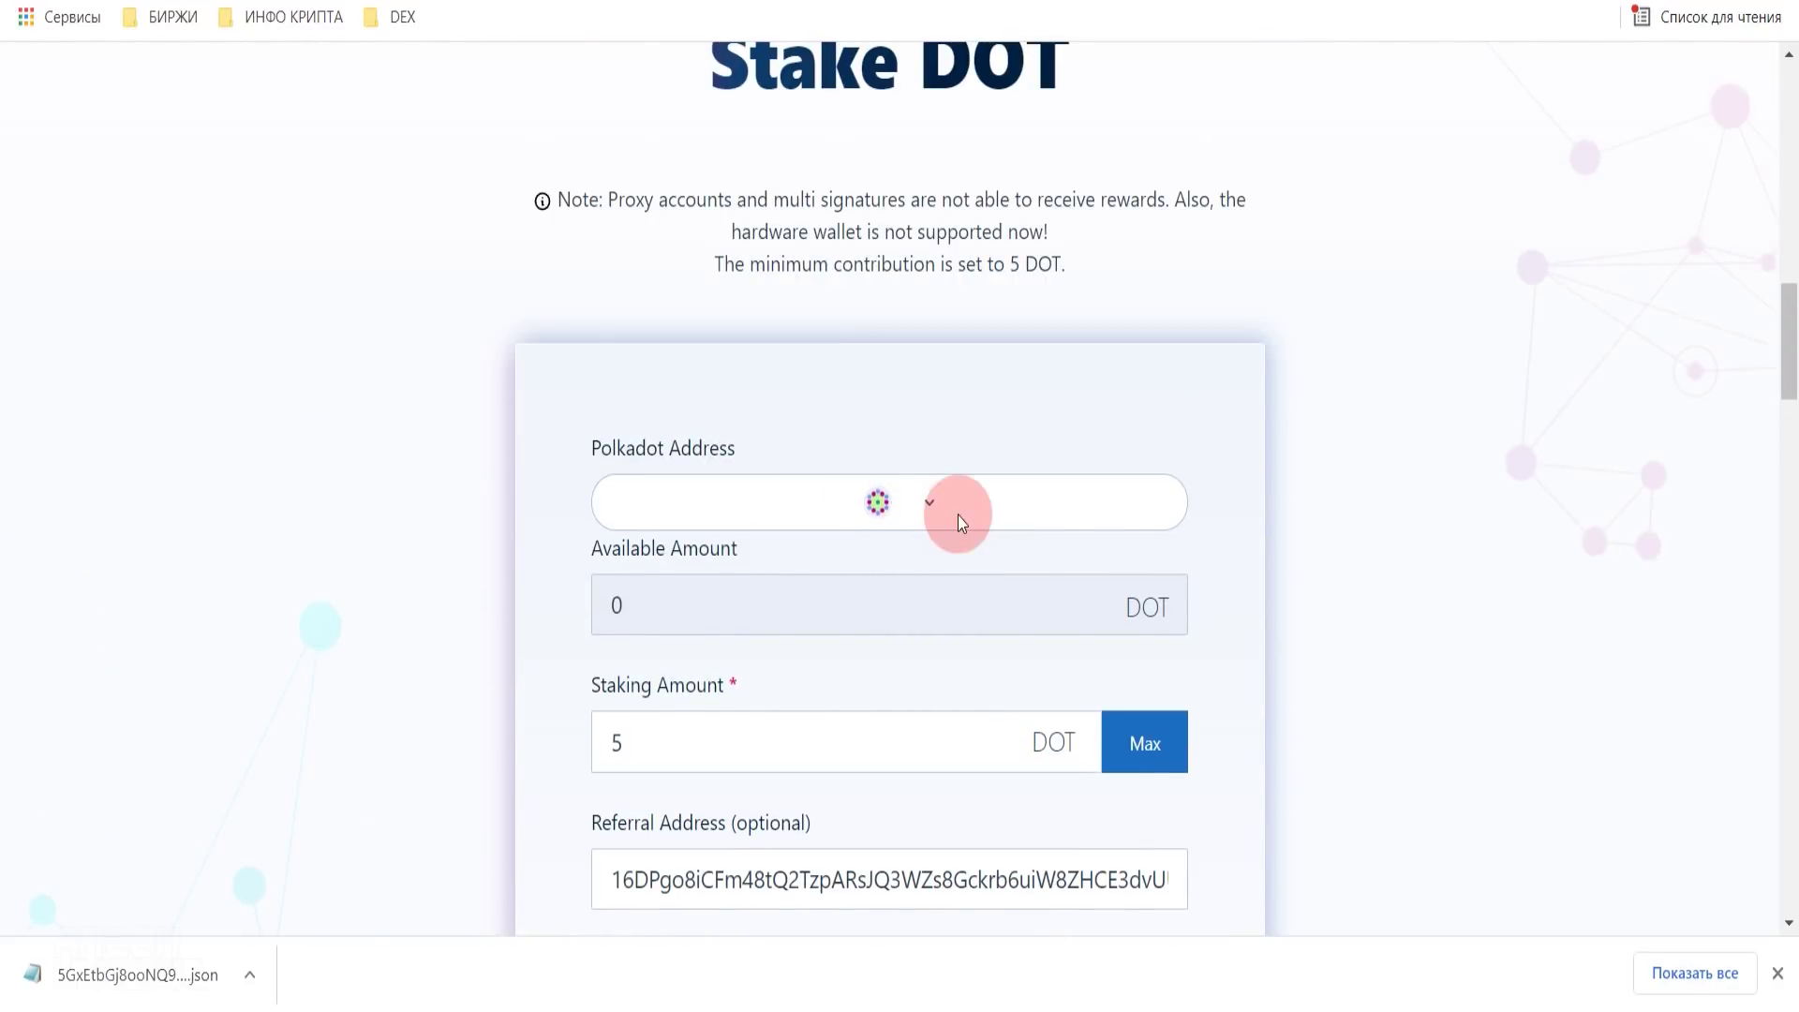
scroll(957, 514, "down", 2)
- Choose Kusama Air as the Polkadot address, confirm it, and reload the page
left_click(931, 375)
mouse_move(1139, 382)
left_mouse_down()
mouse_move(1140, 494)
mouse_move(1133, 377)
left_mouse_up()
left_click(940, 388)
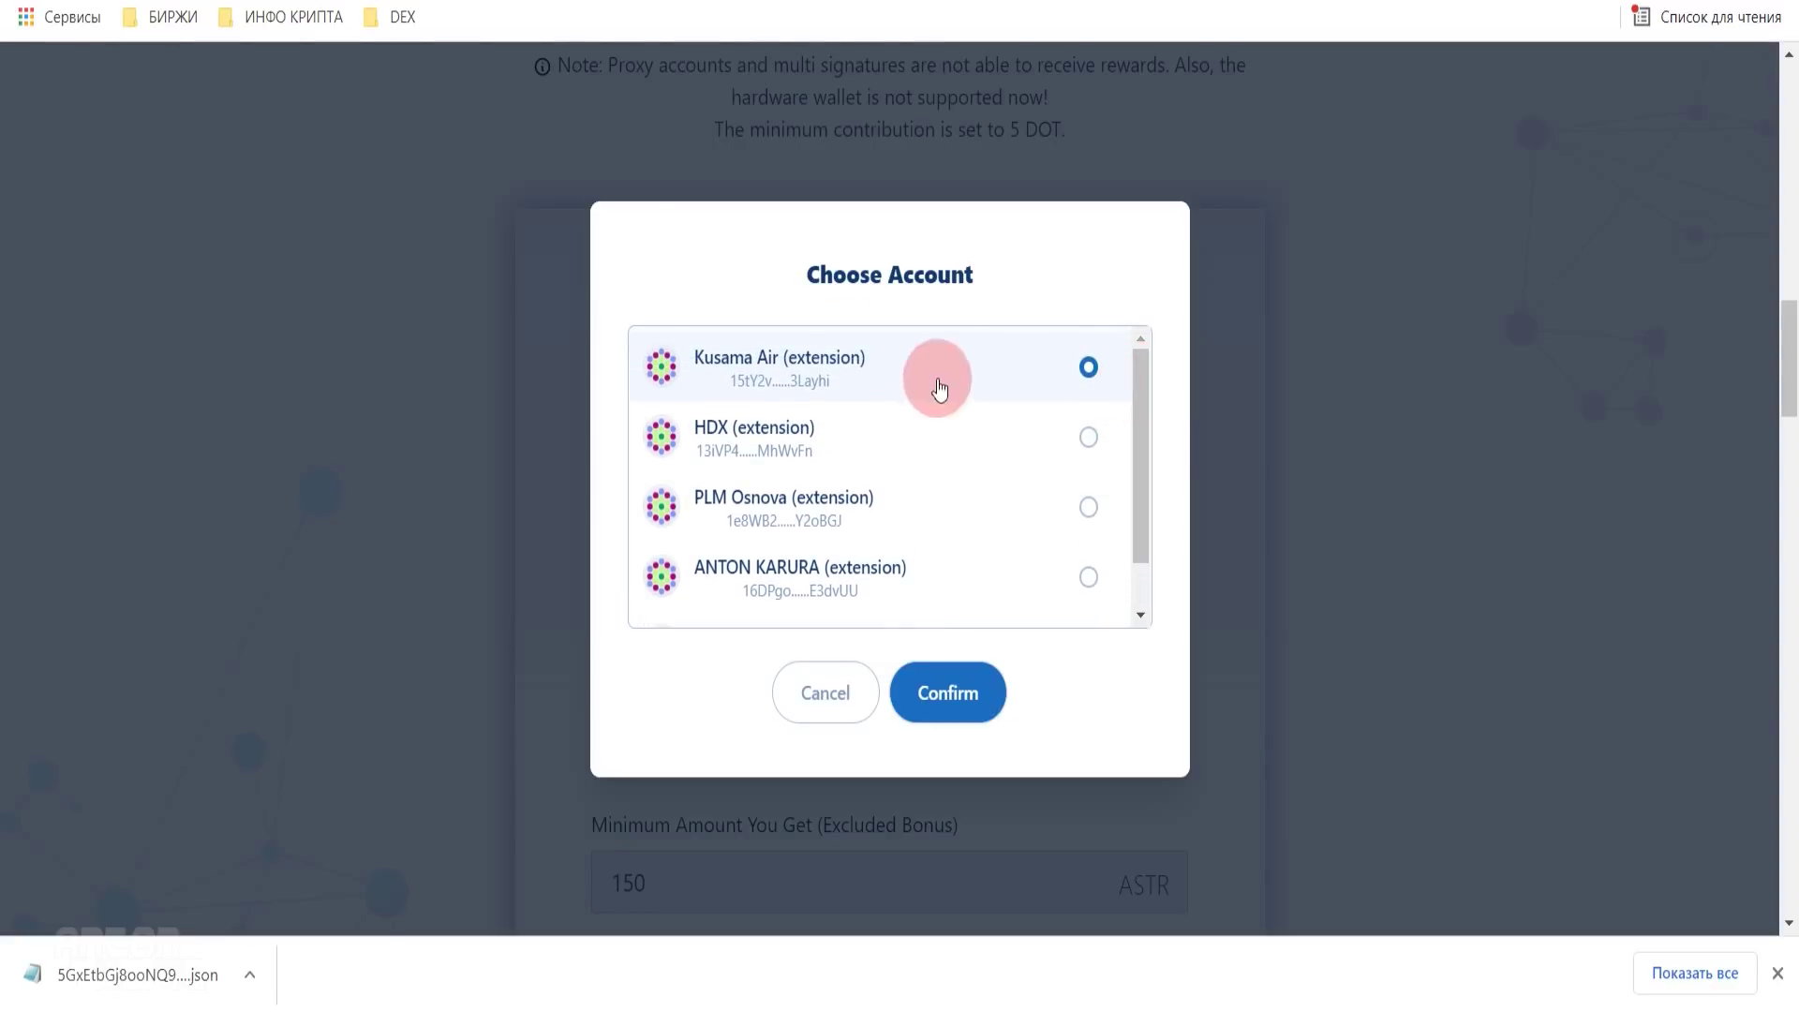
left_click(948, 691)
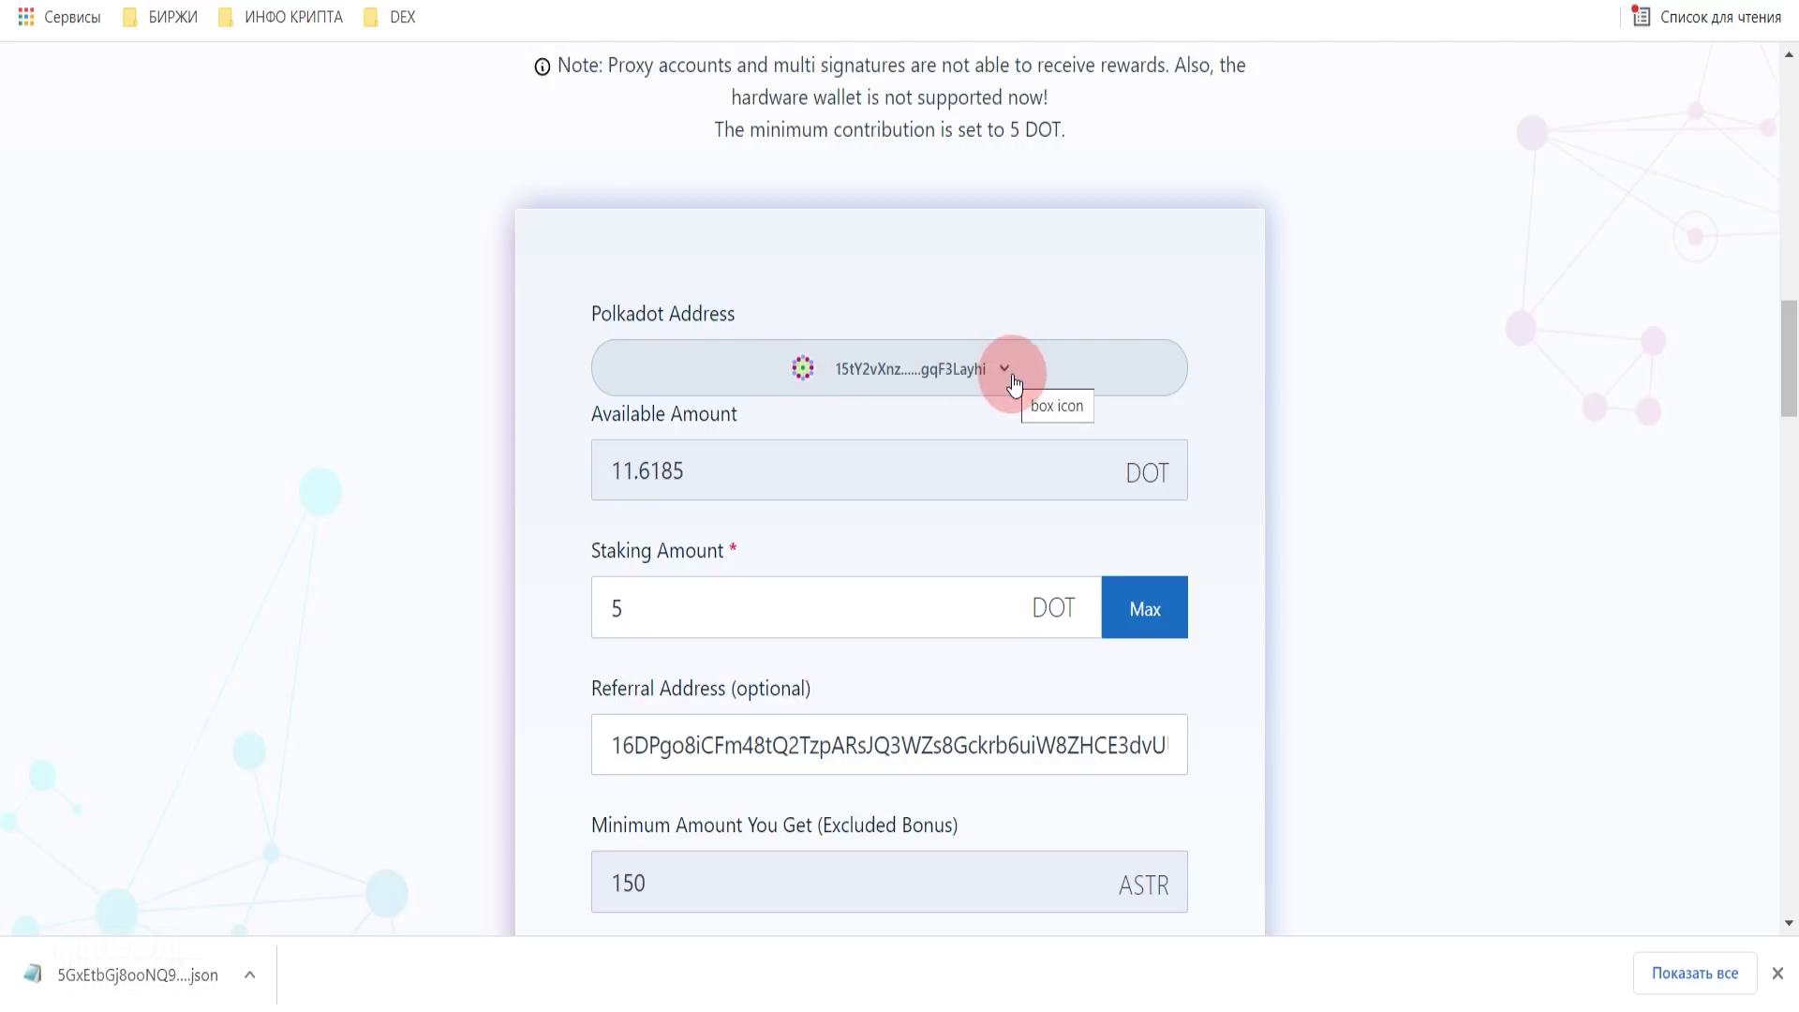
left_click(121, 28)
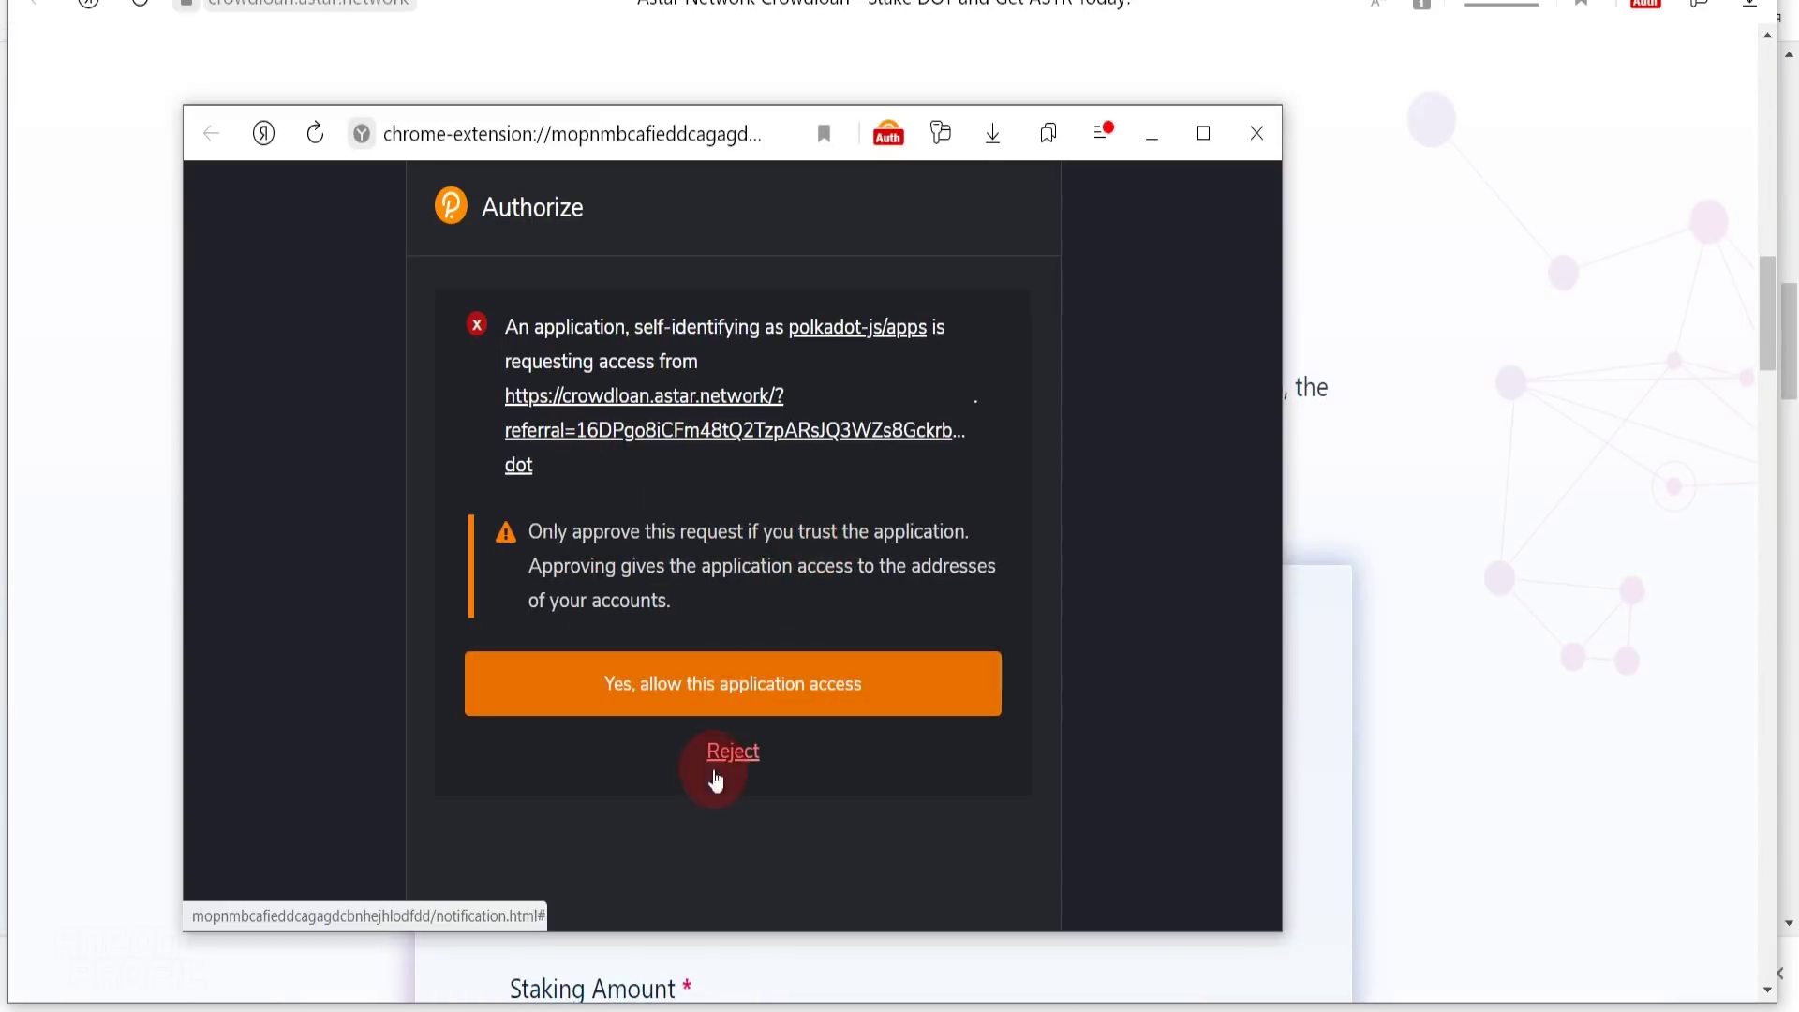
- Allow crowdloan.astar.network access to the Polkadot.js accounts and check the form still shows 11.6185 DOT
left_click(759, 703)
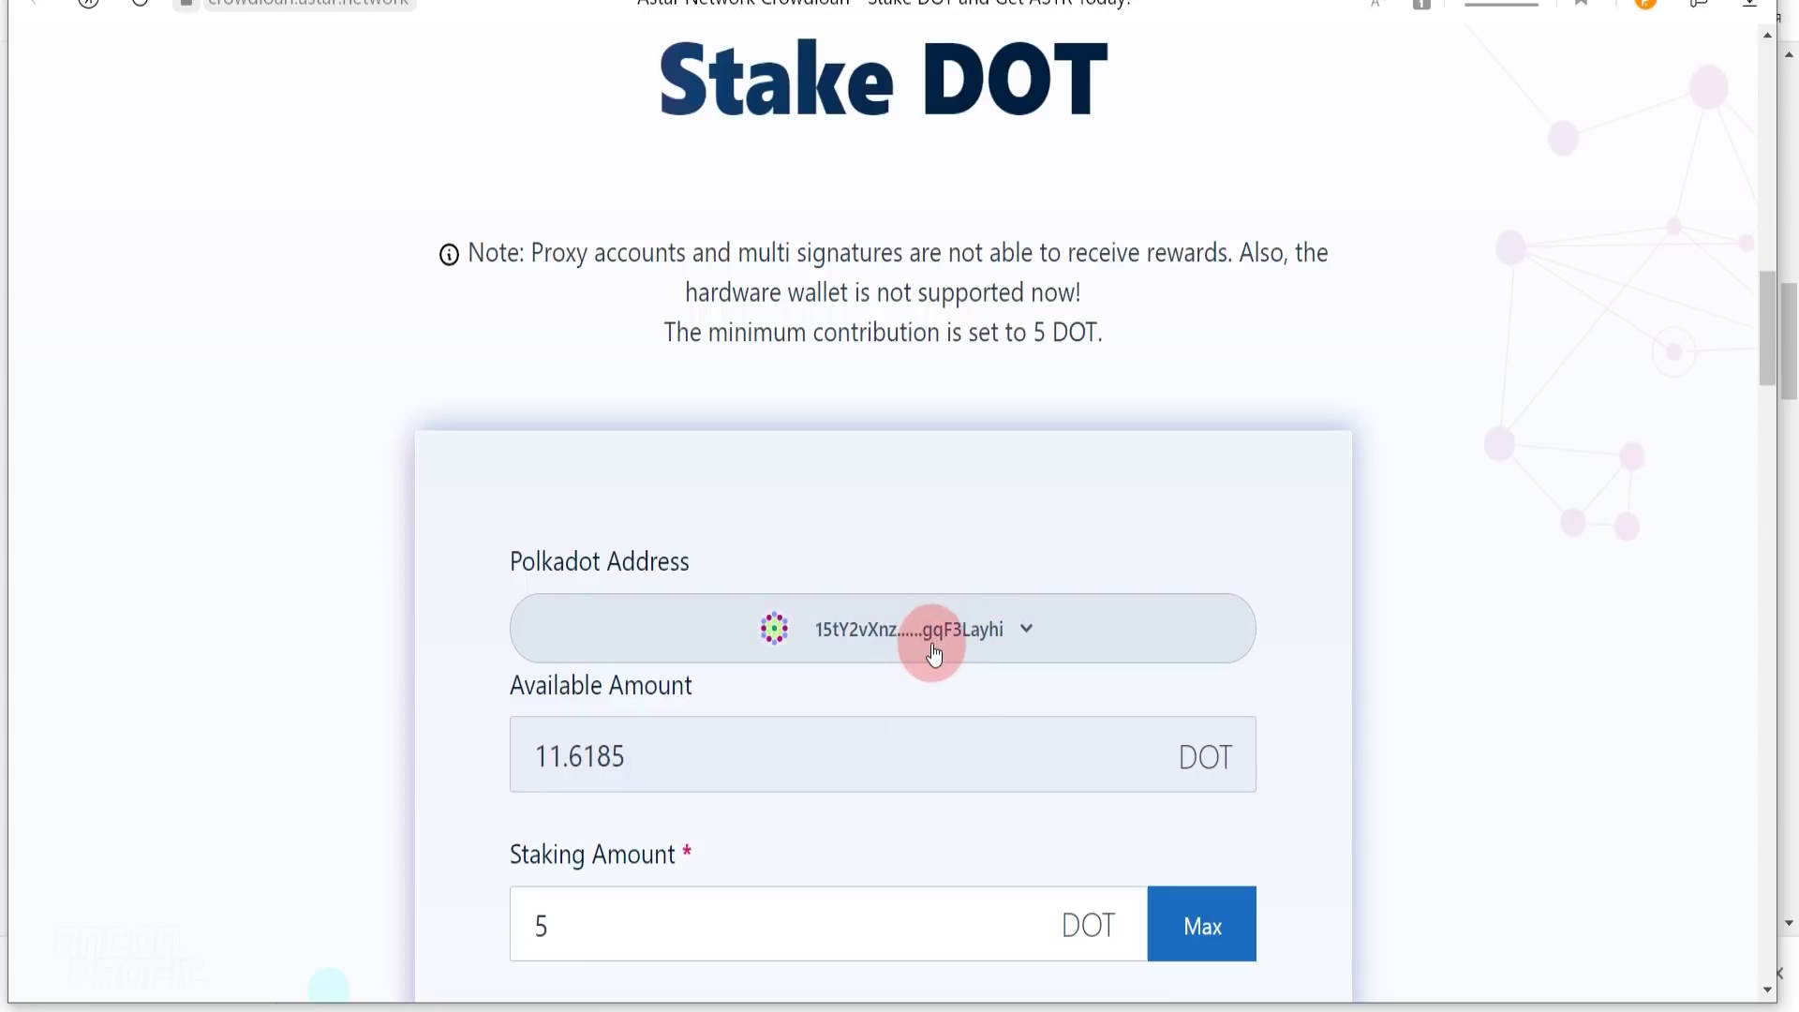
scroll(923, 637, "down", 1)
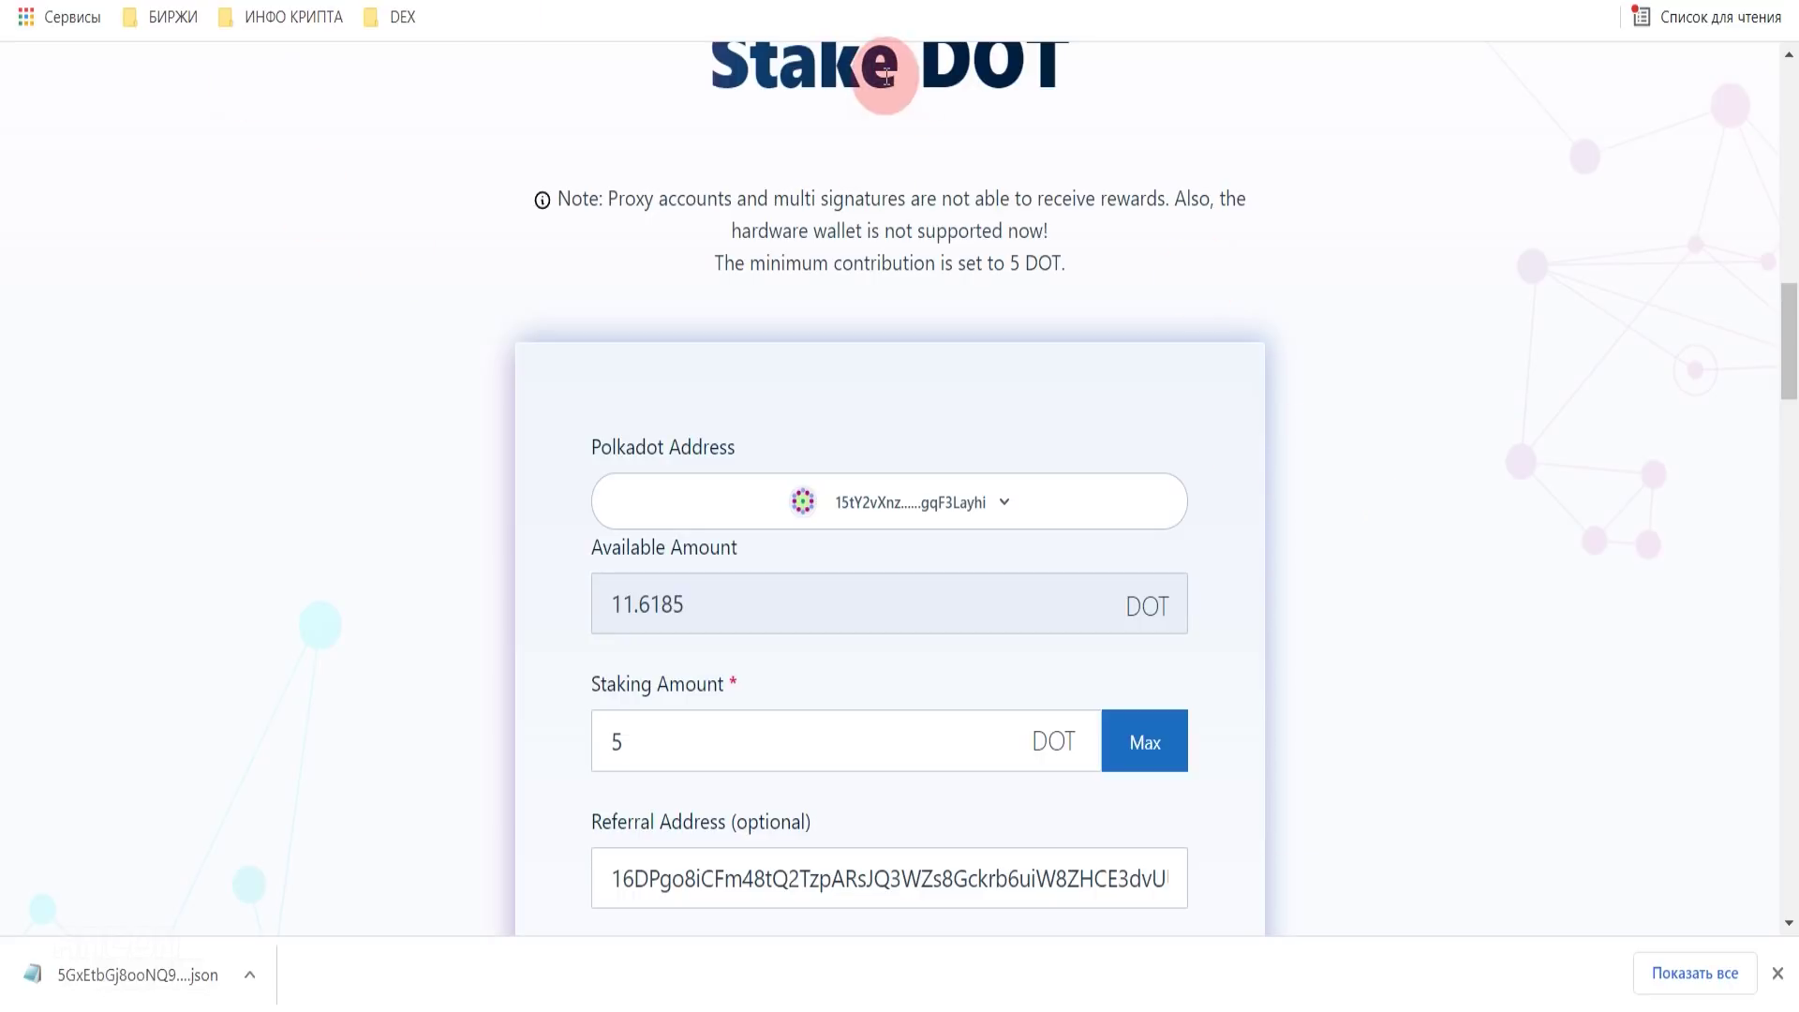
scroll(1239, 384, "up", 4)
scroll(1239, 384, "down", 7)
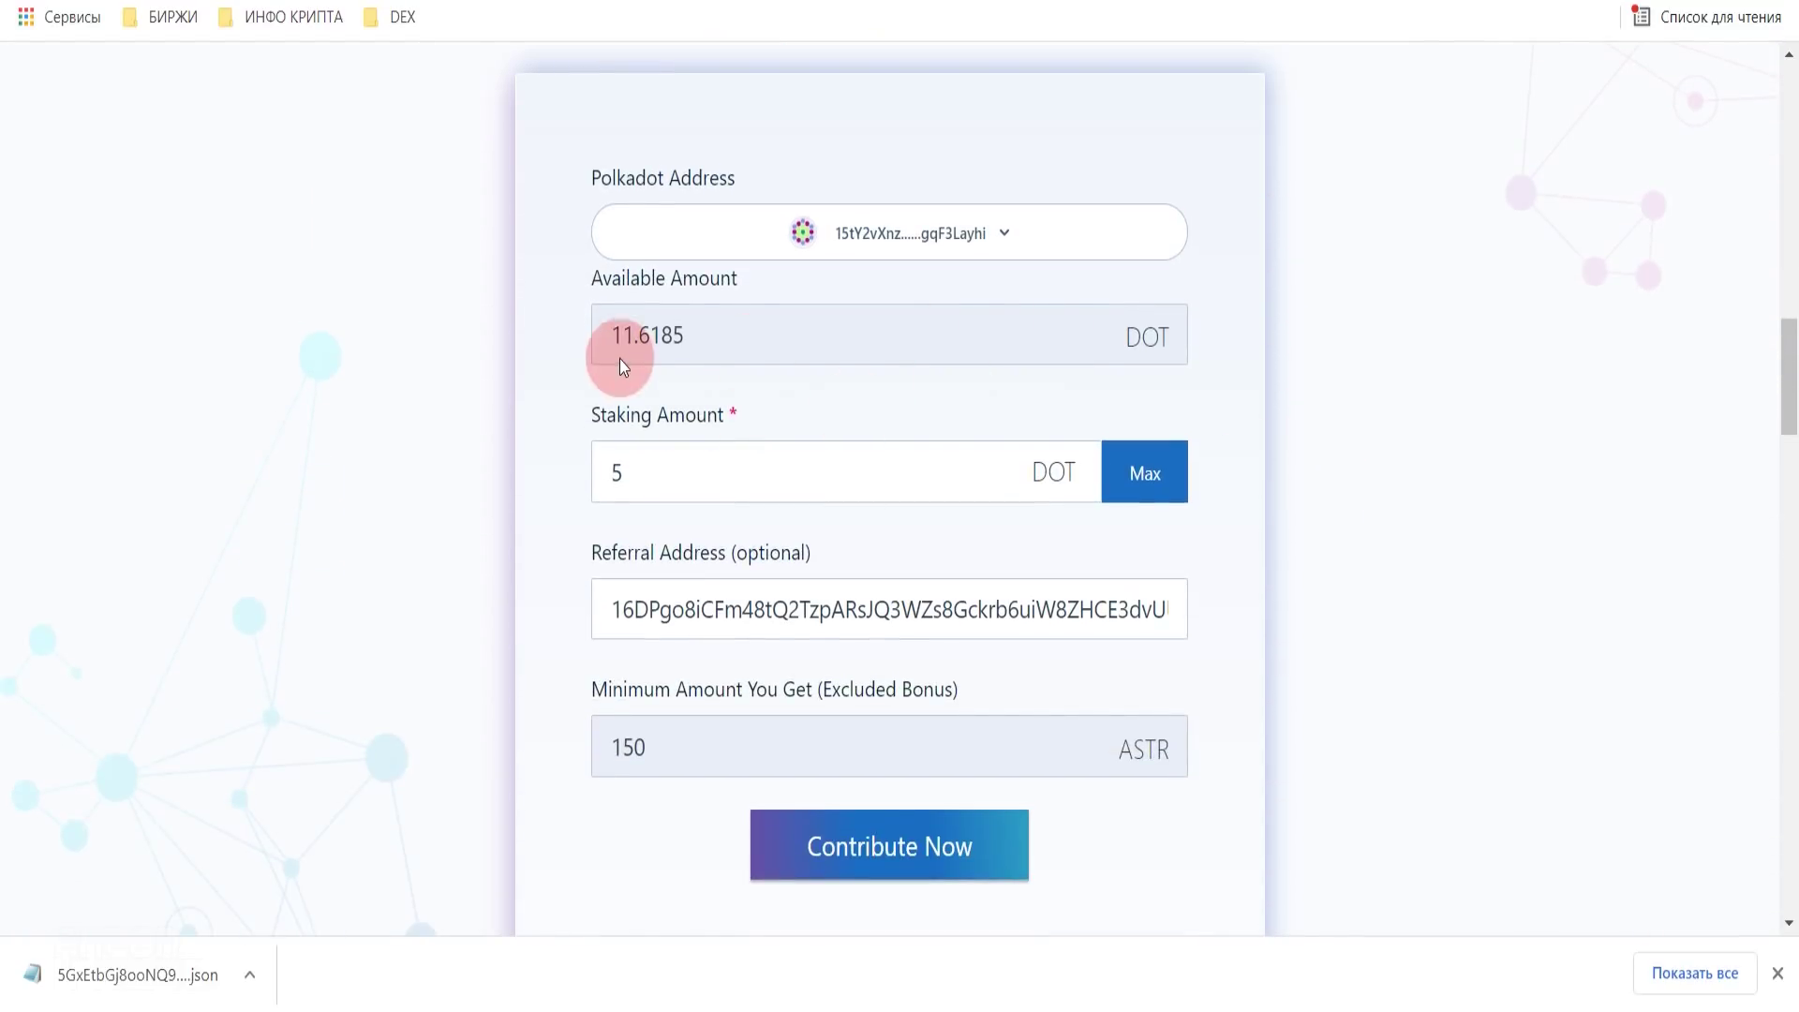
left_click_drag(697, 334, 603, 334)
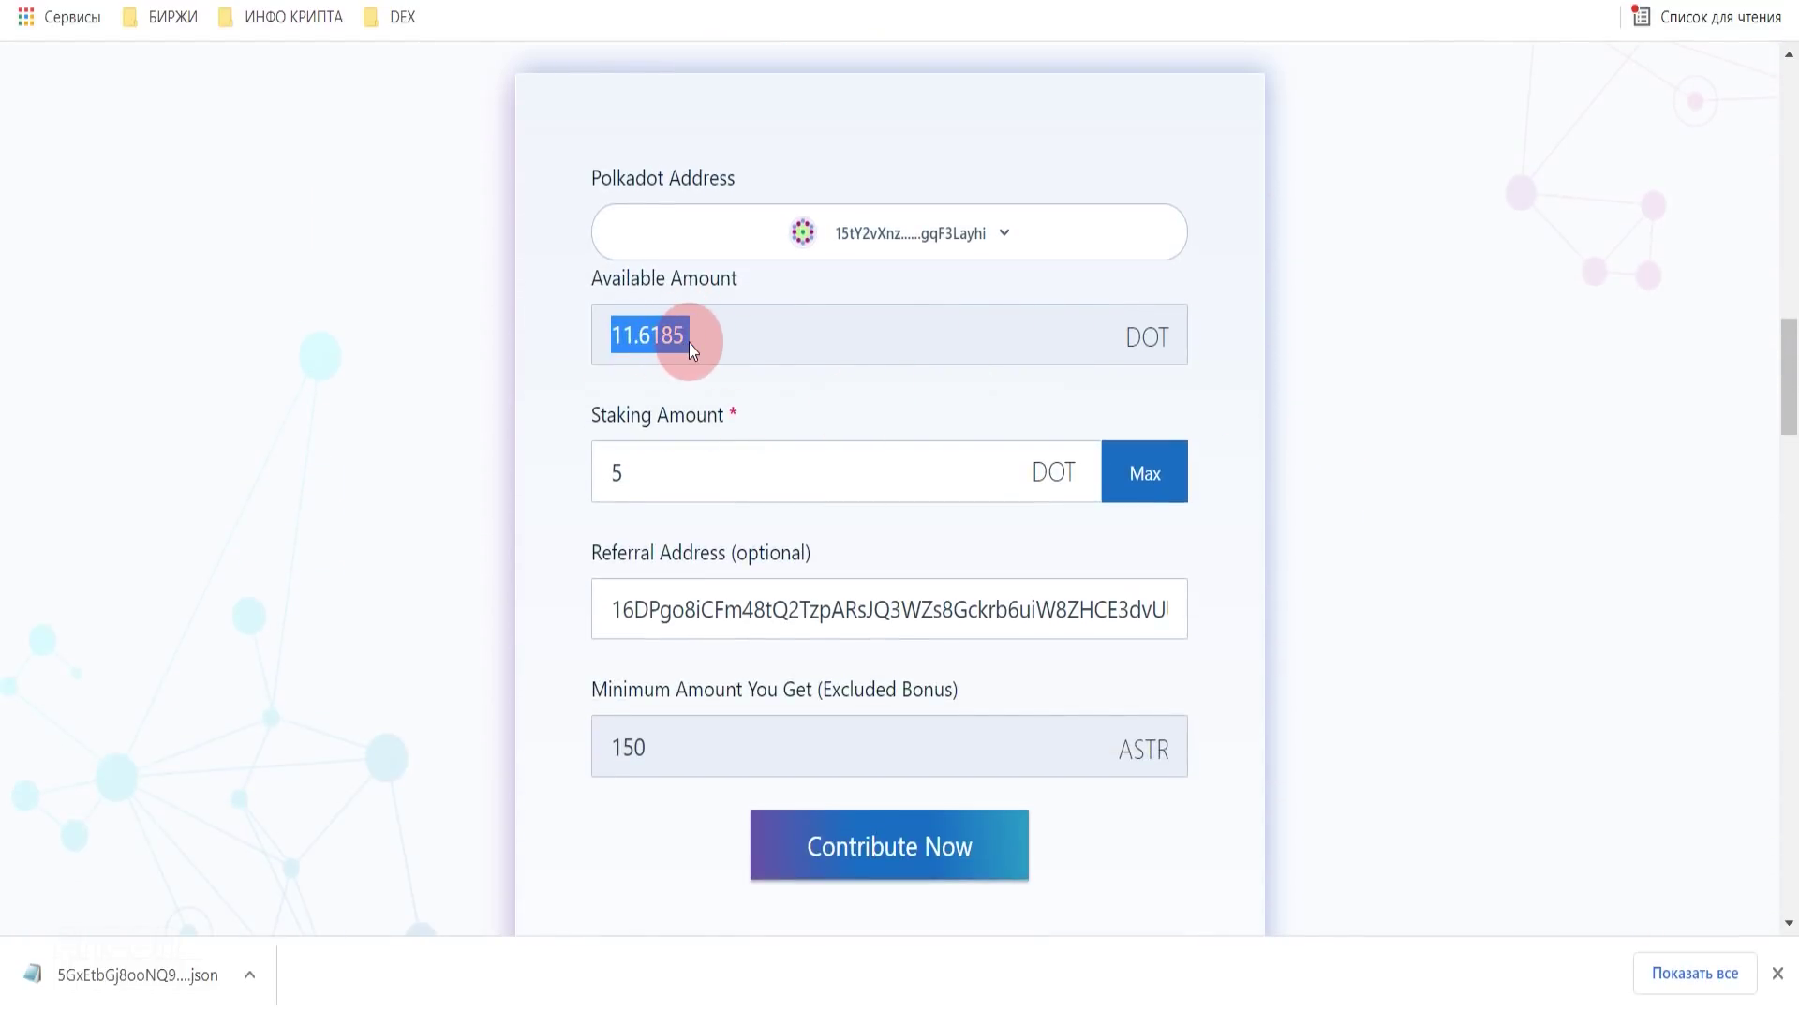
left_click_drag(655, 474, 596, 476)
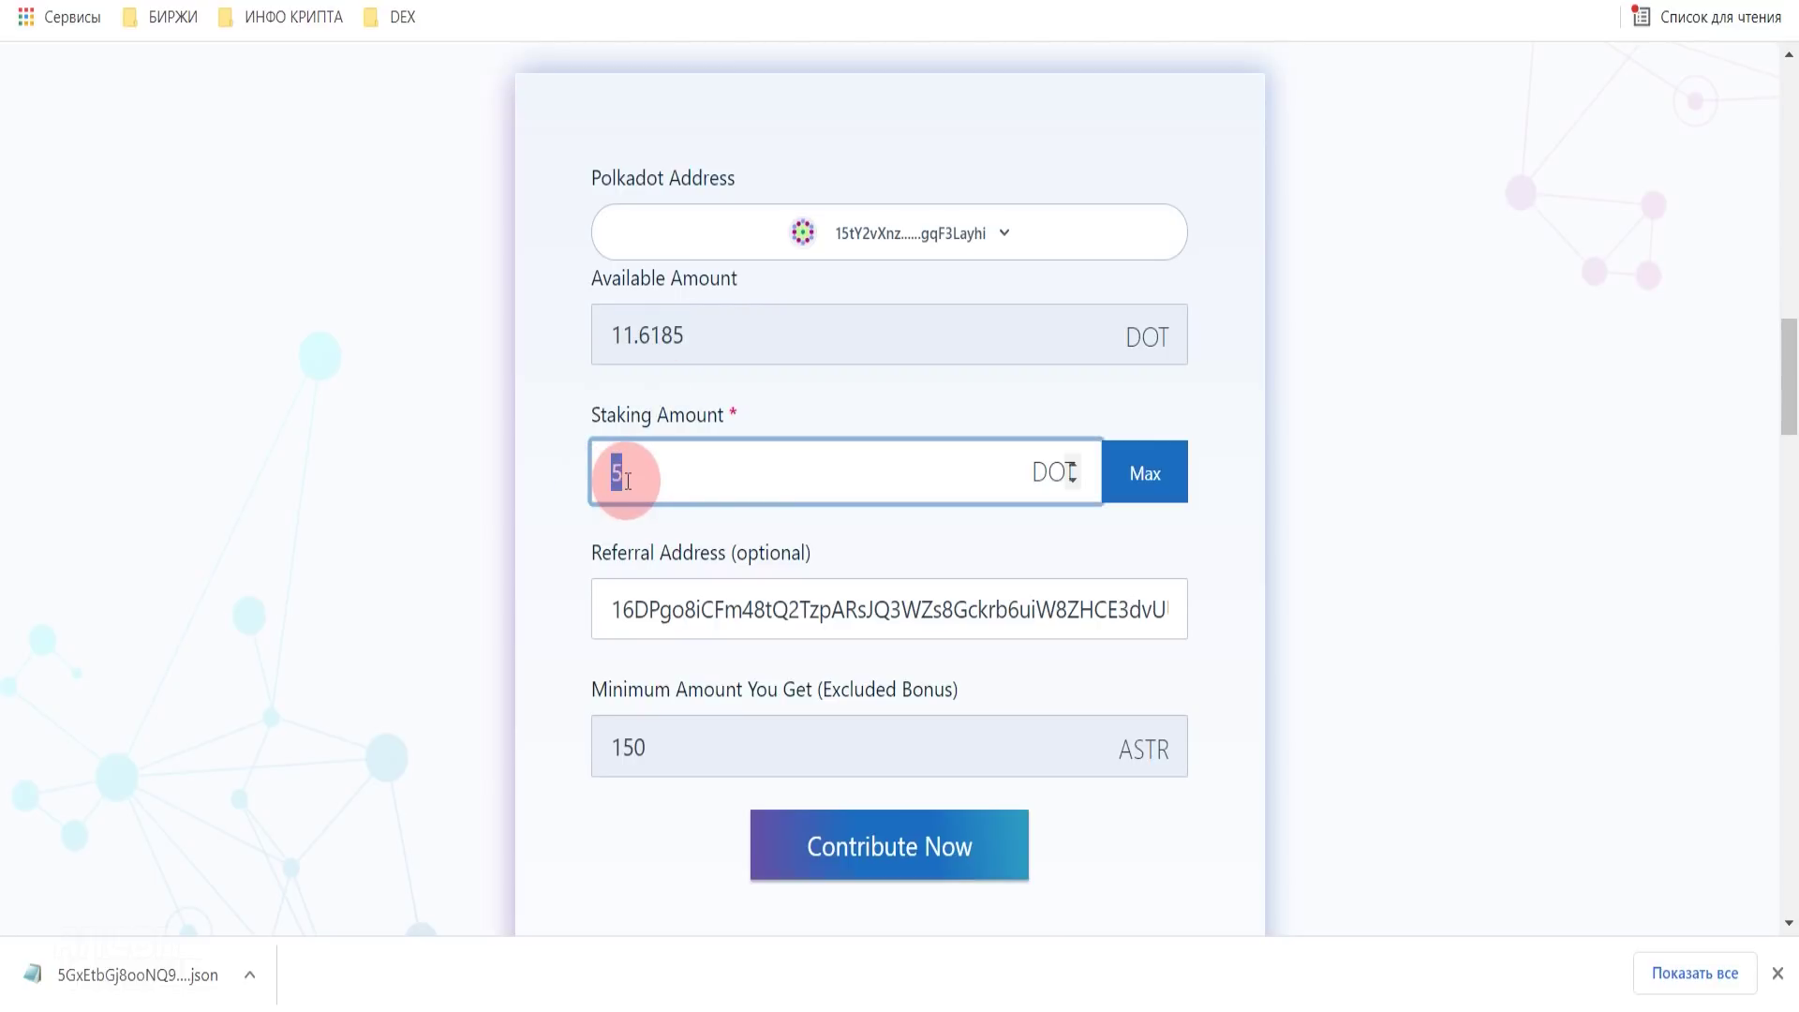
type("100000")
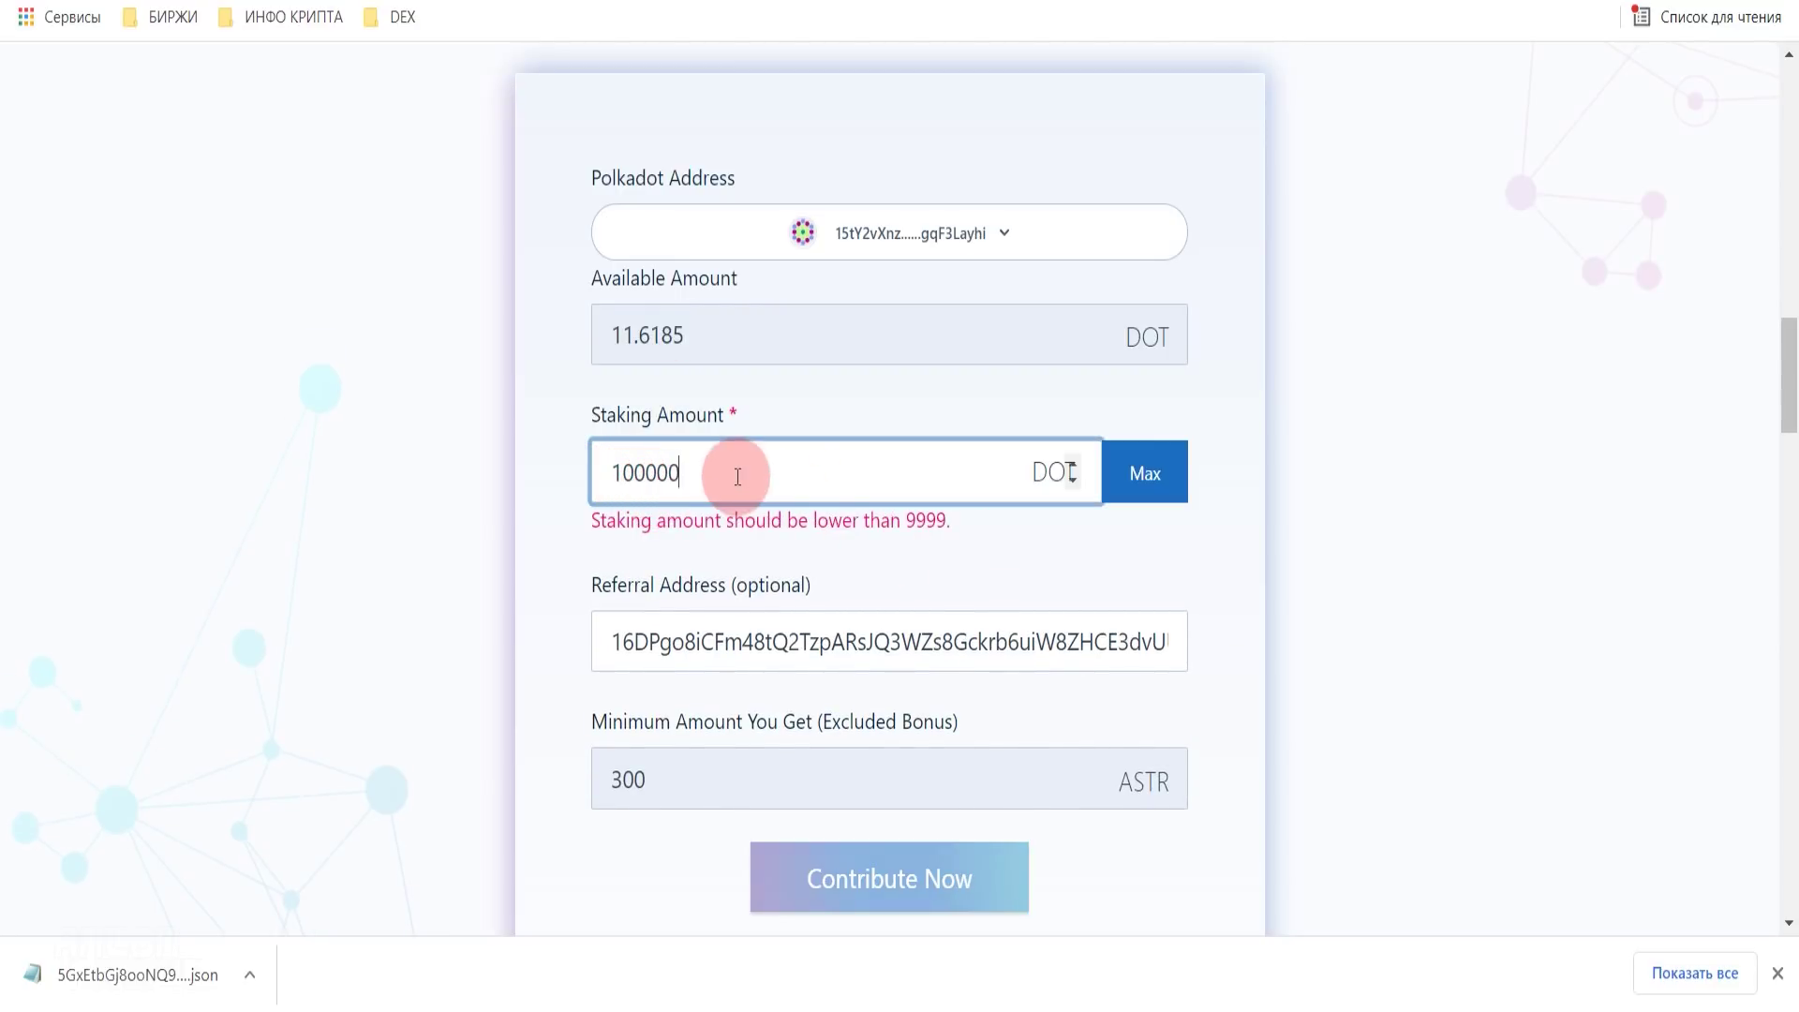
left_click_drag(737, 477, 596, 471)
type("5")
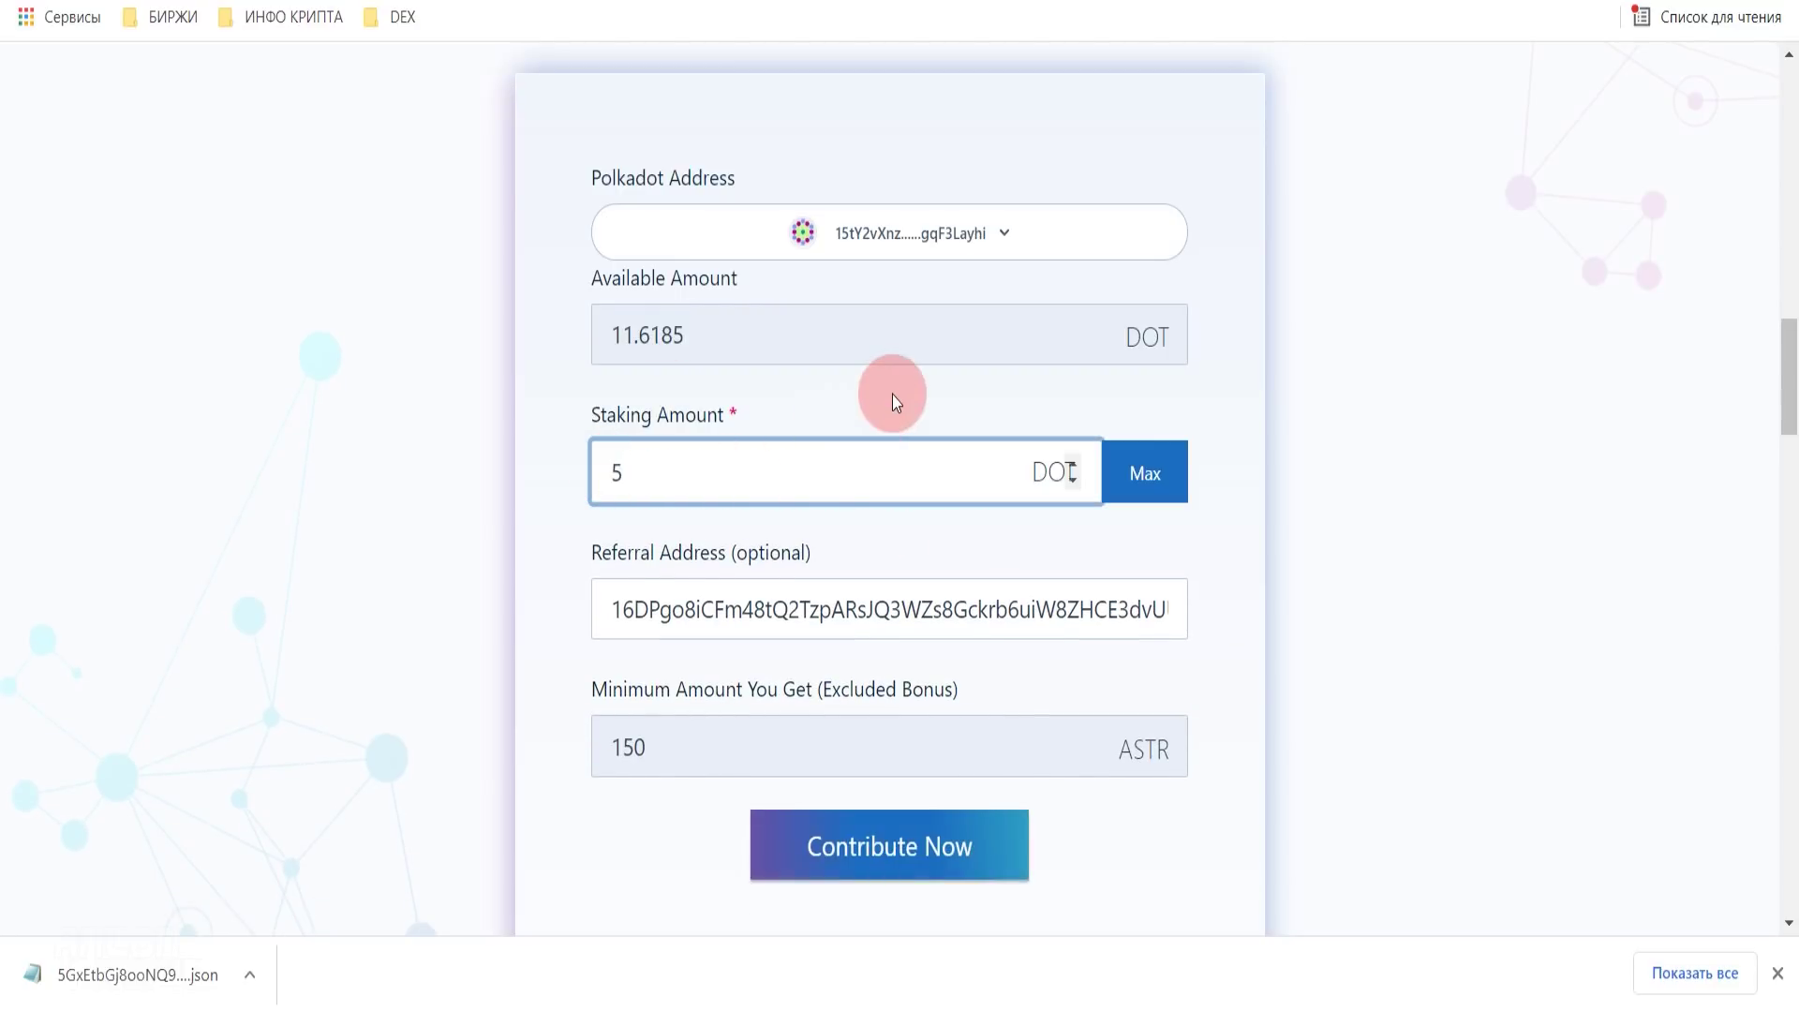
left_click(892, 395)
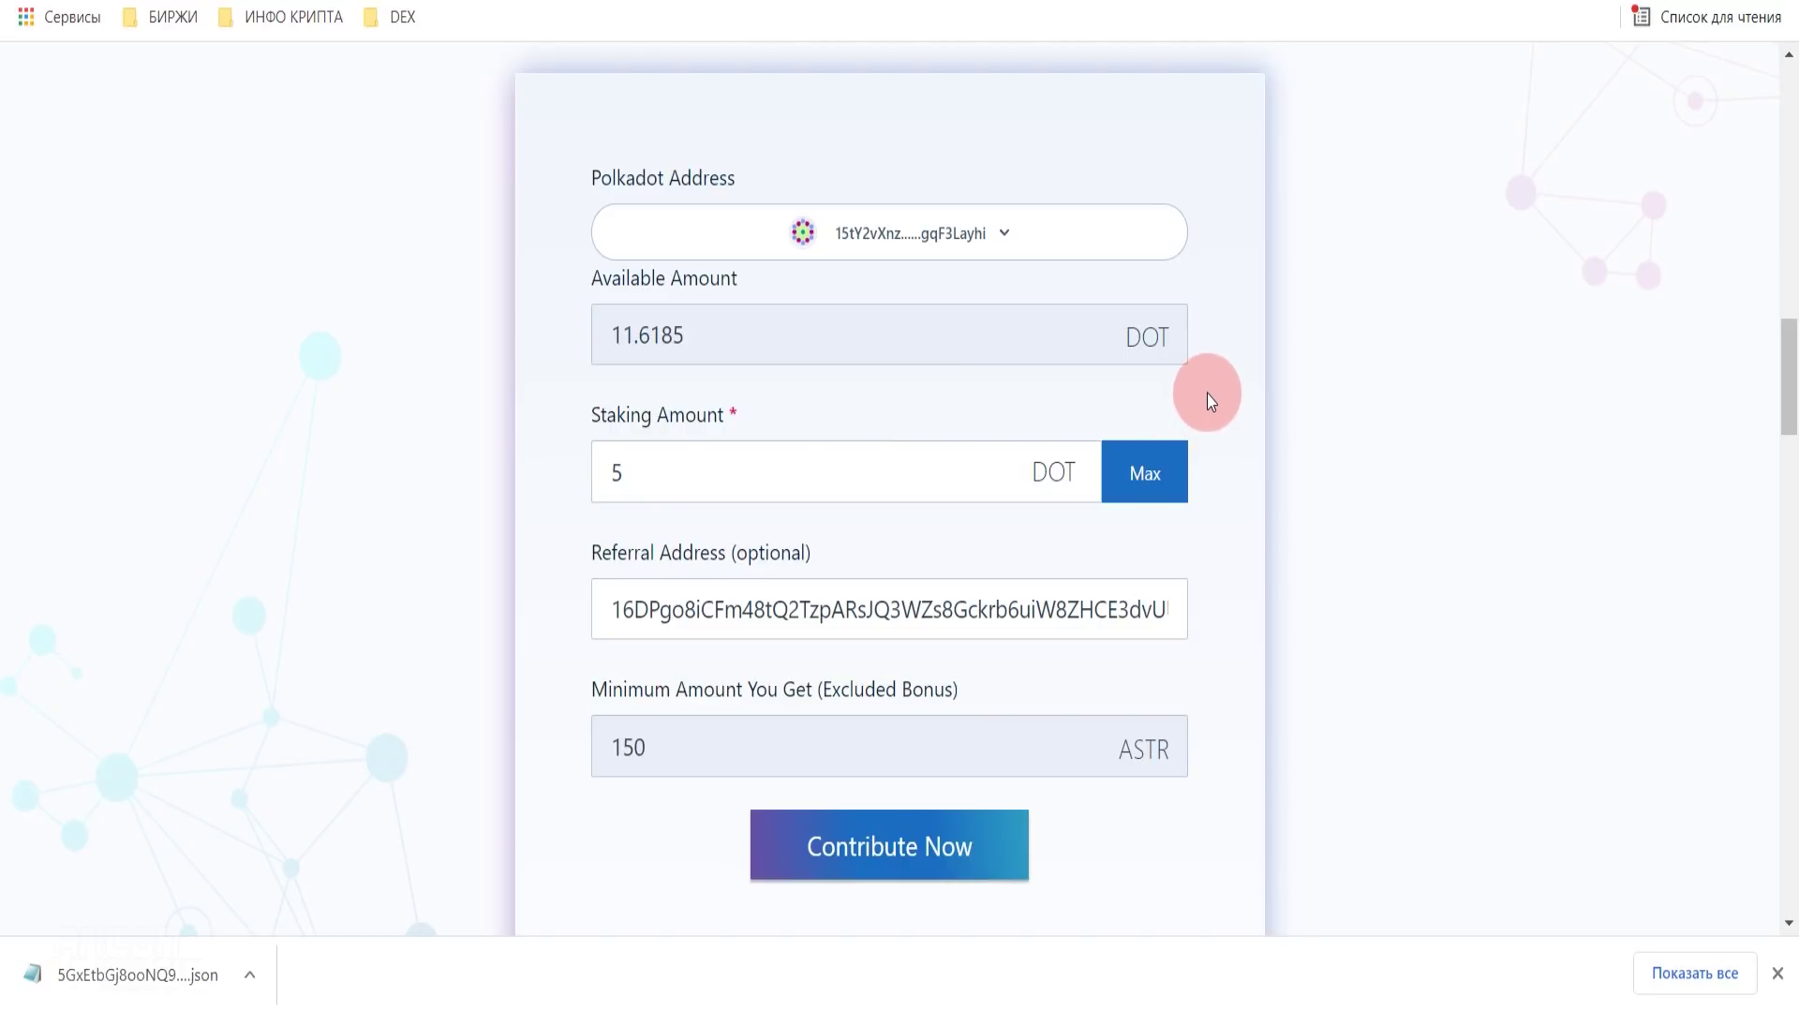
scroll(1206, 394, "down", 2)
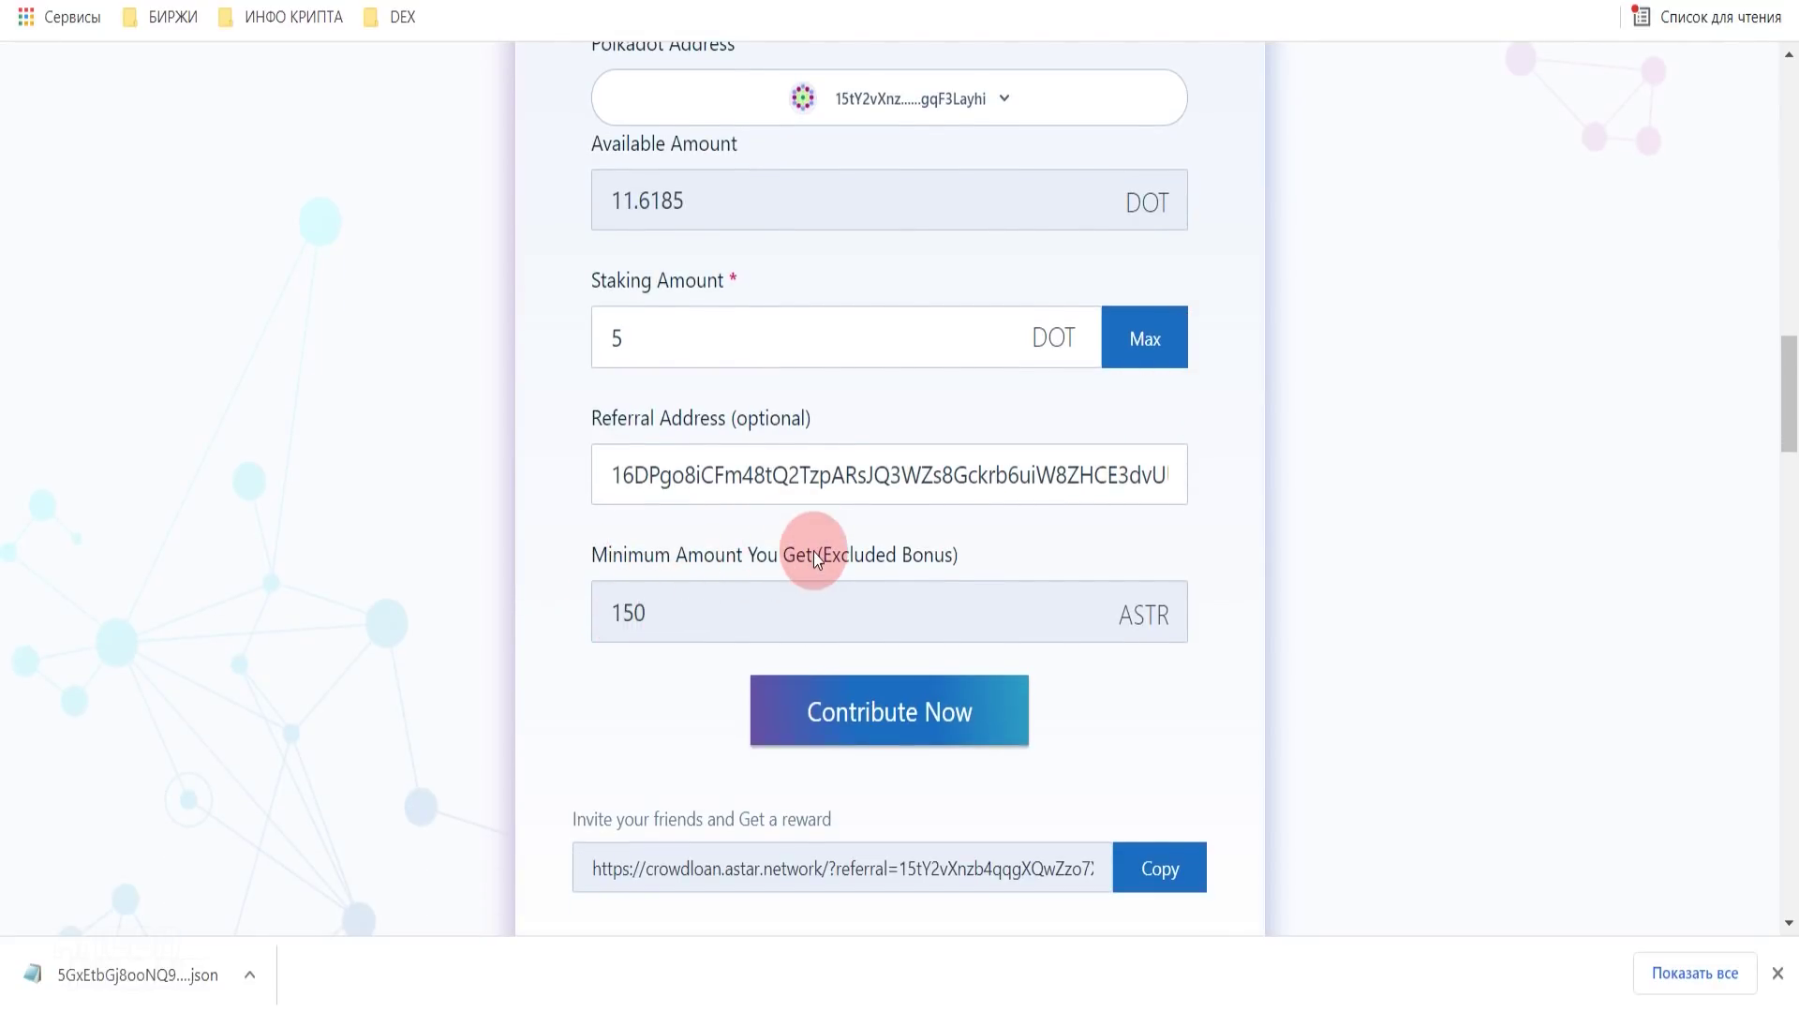
left_click_drag(813, 553, 937, 553)
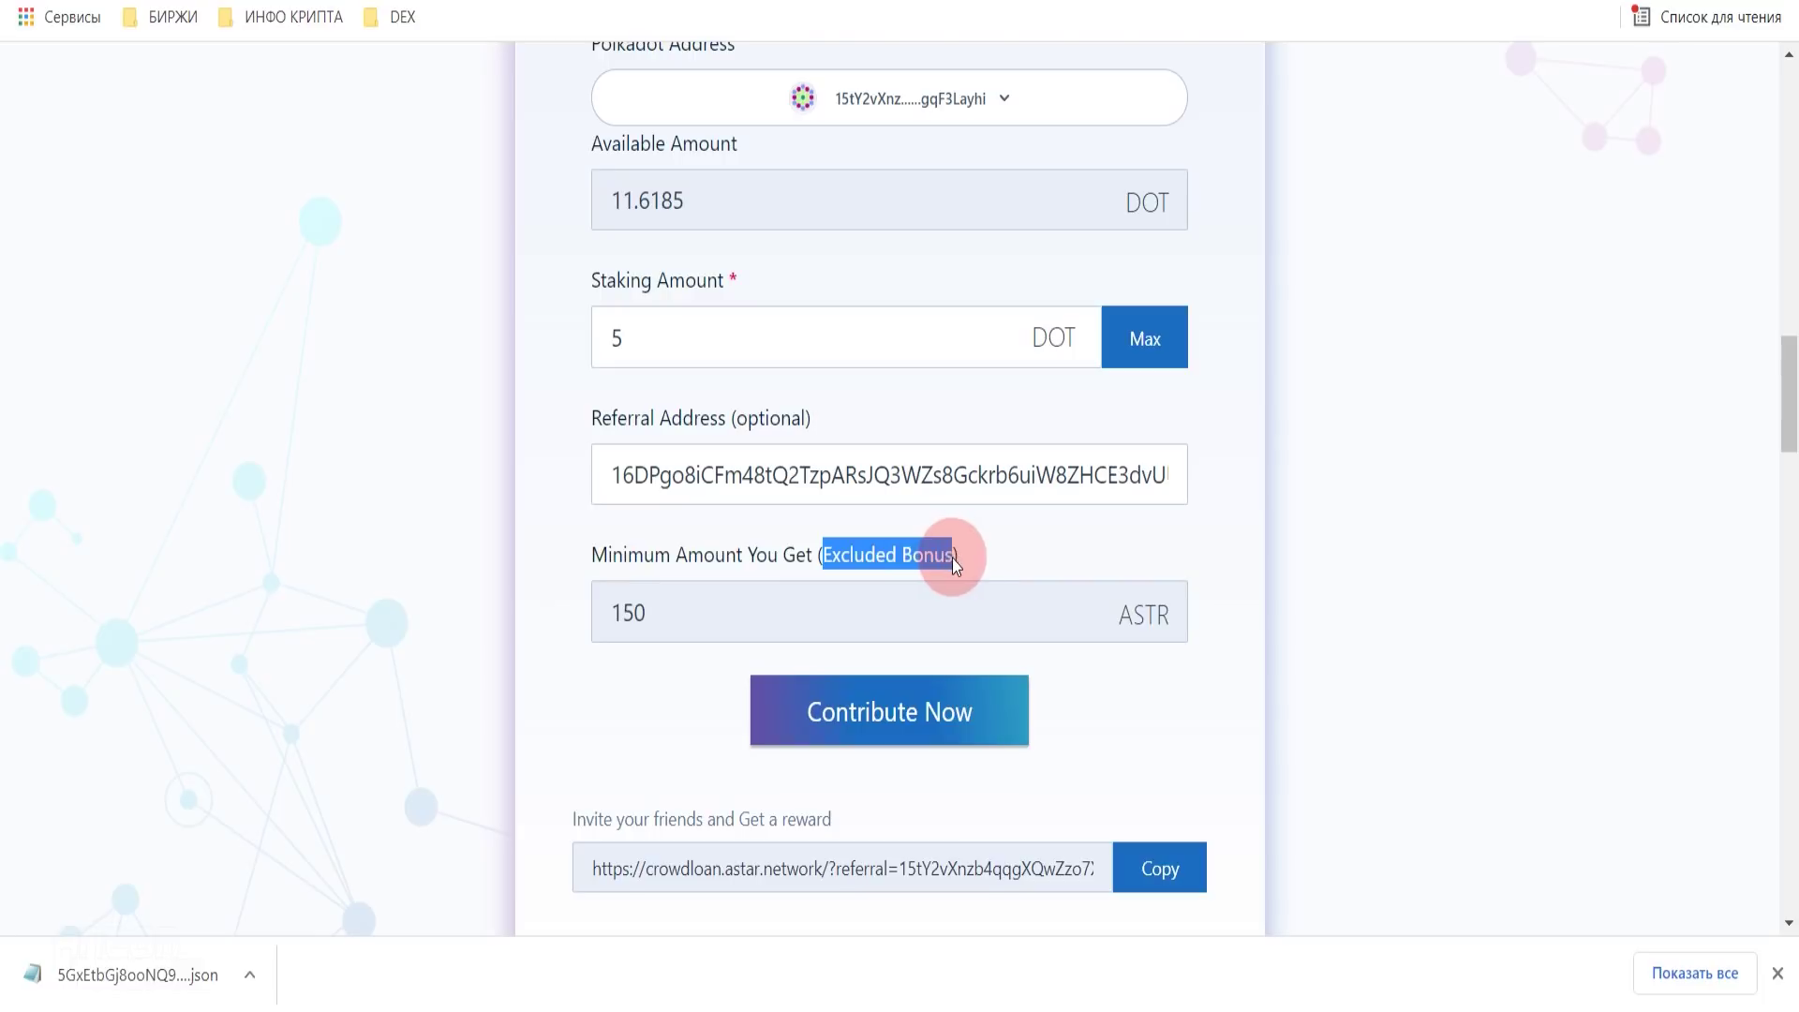
left_click(492, 566)
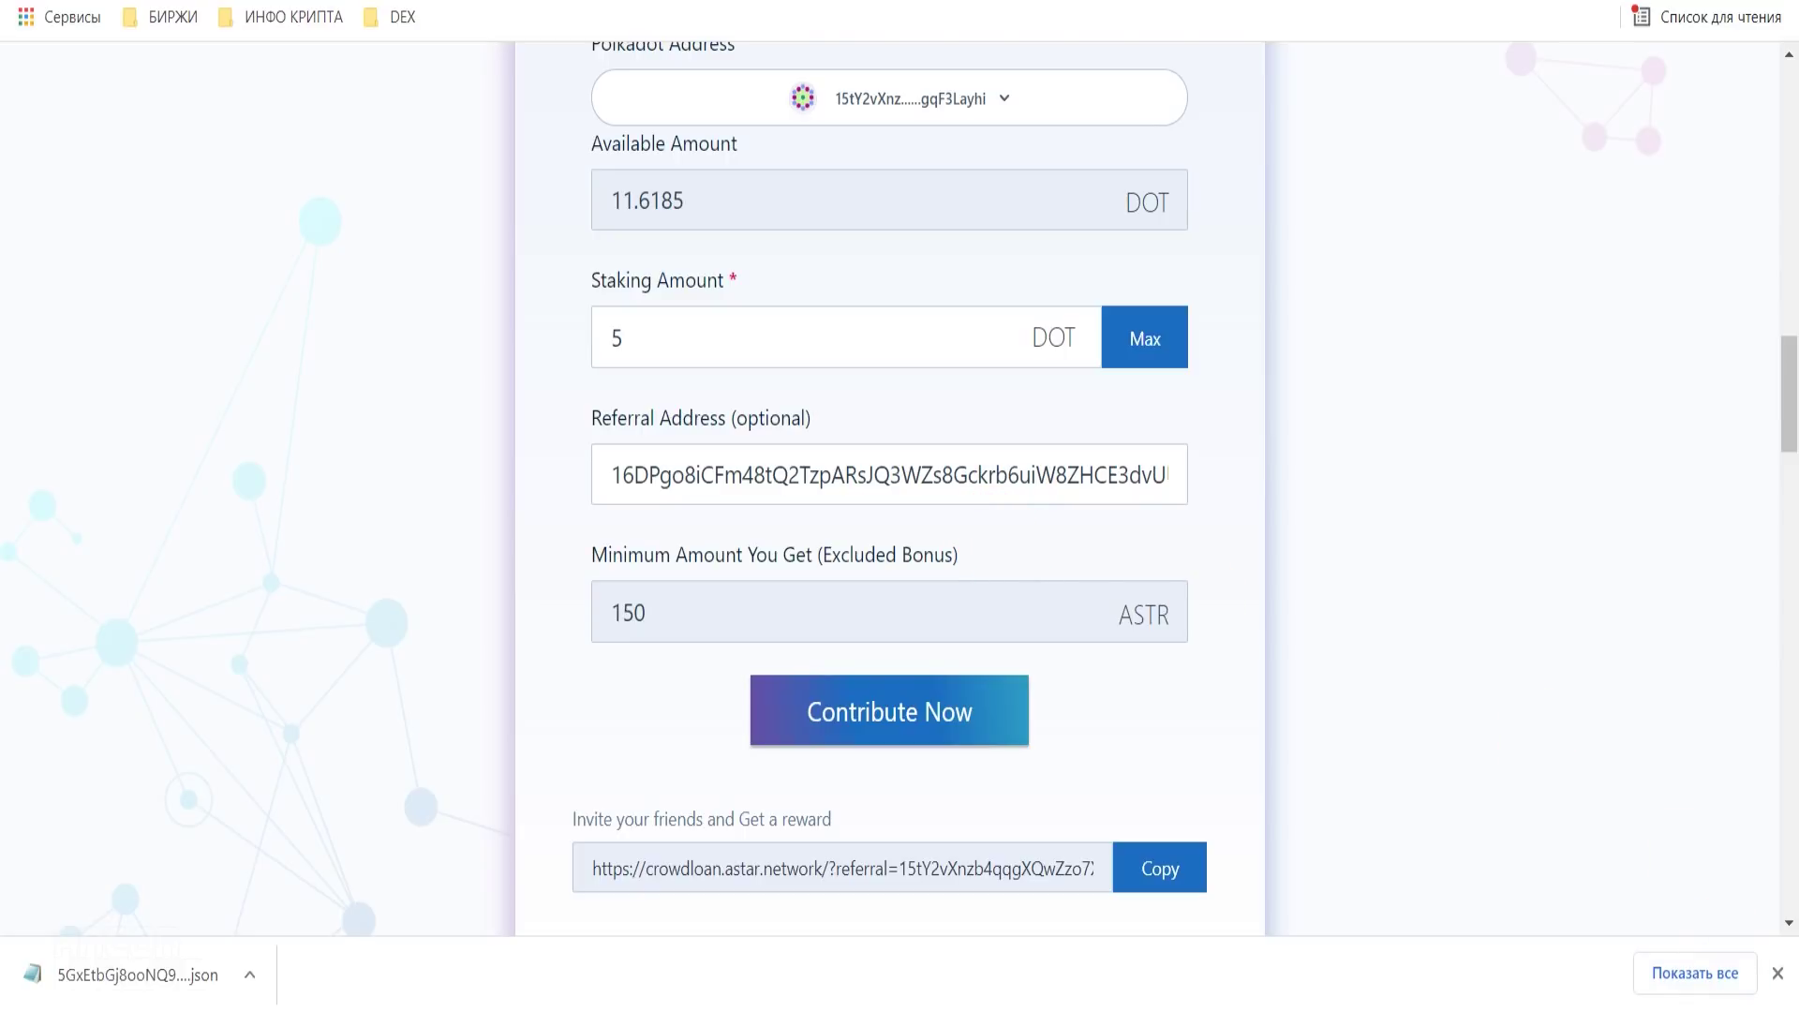
- Check the current date and time on the taskbar clock
left_click(1742, 1010)
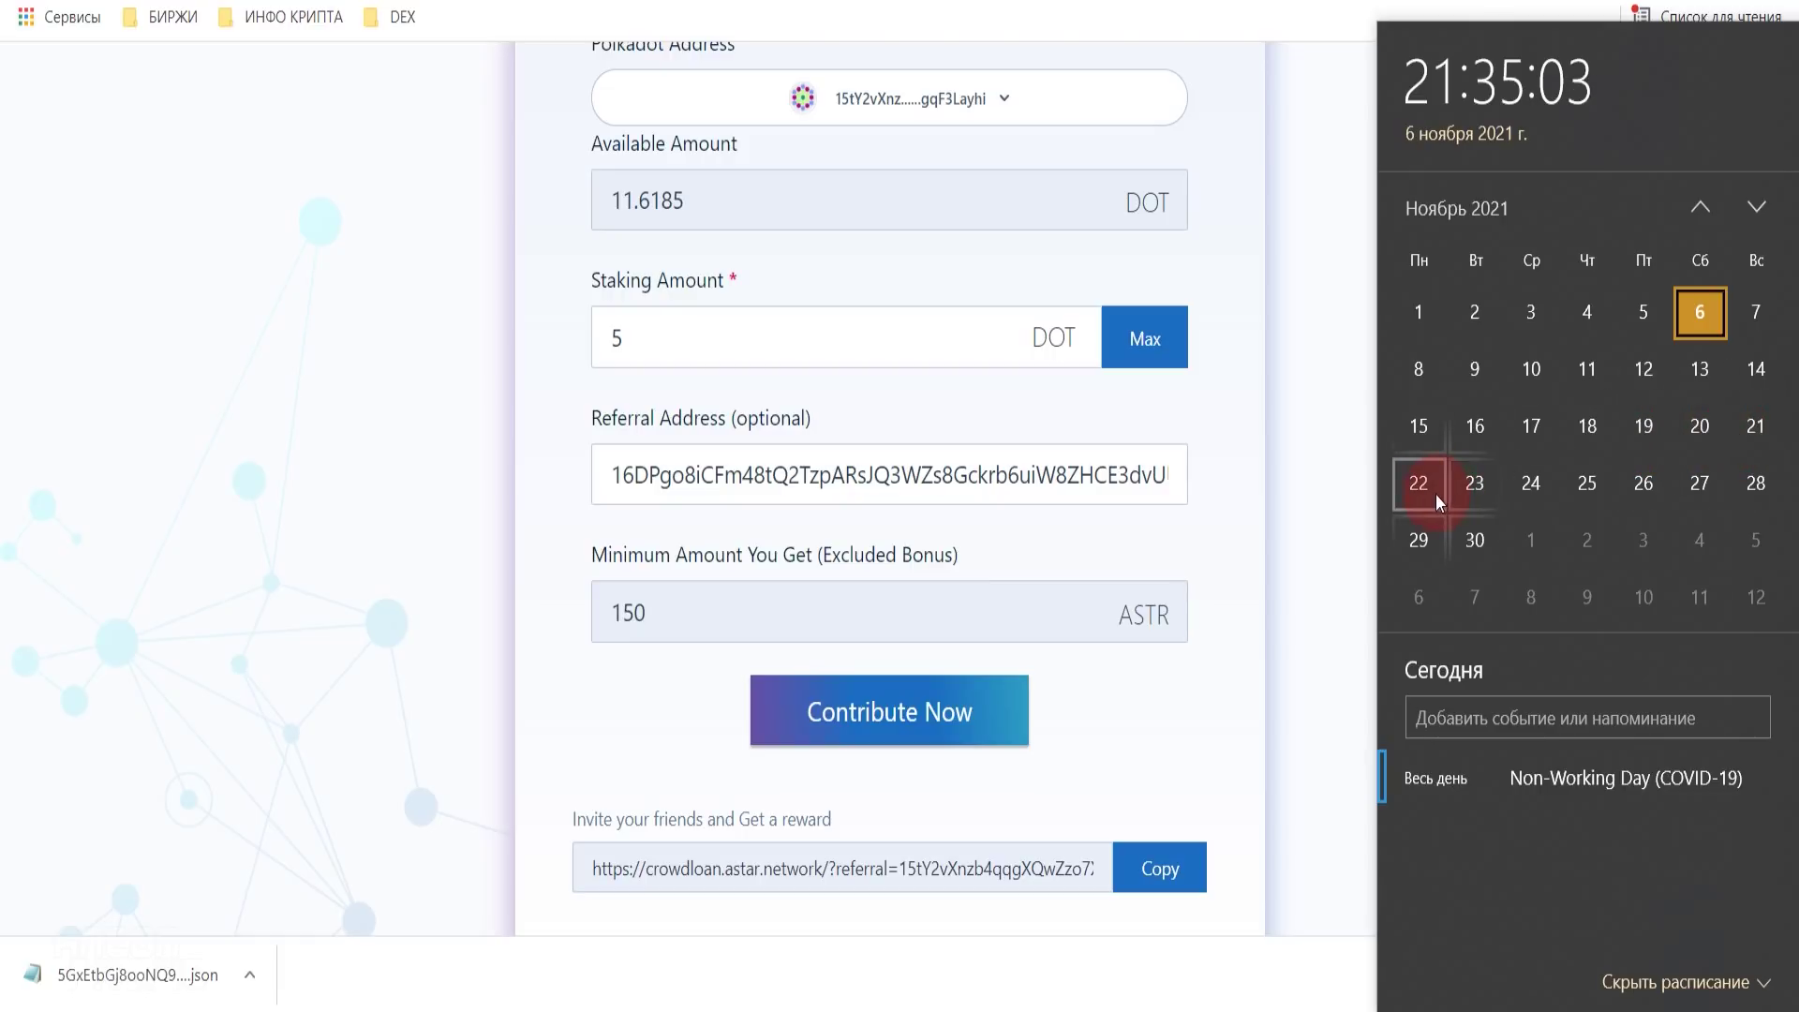
left_click(1342, 474)
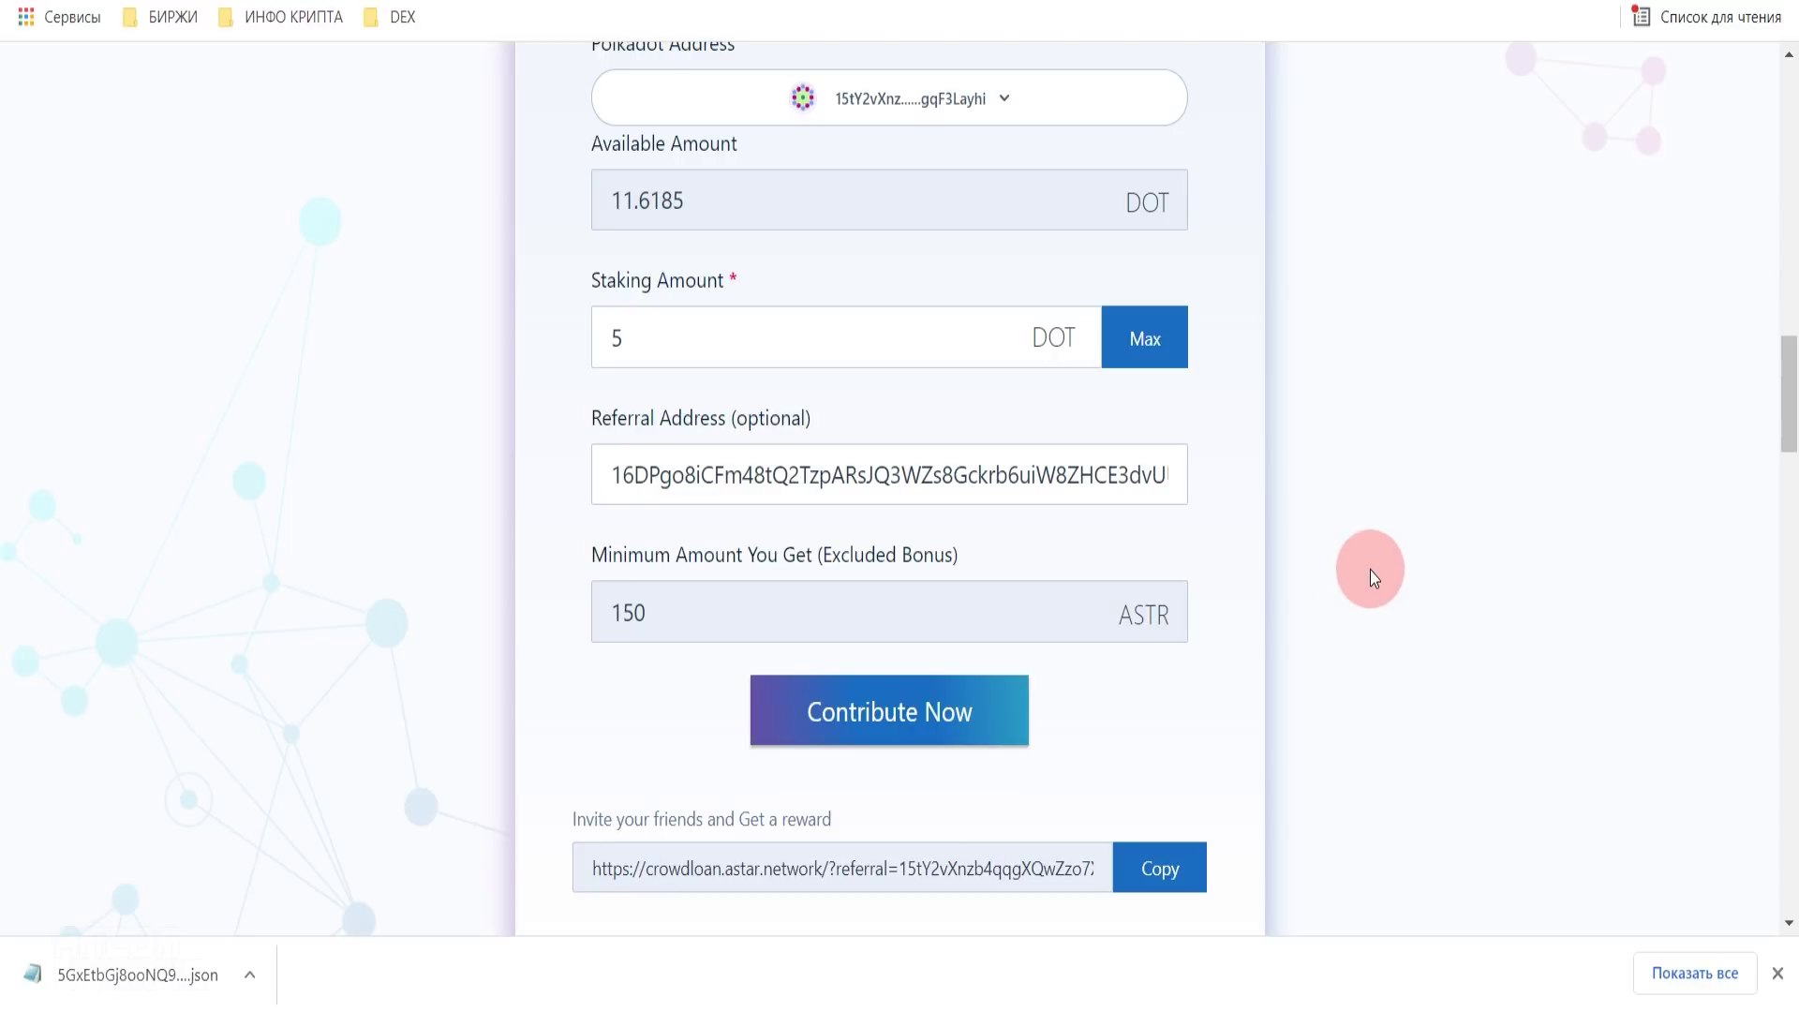
scroll(1366, 562, "up", 2)
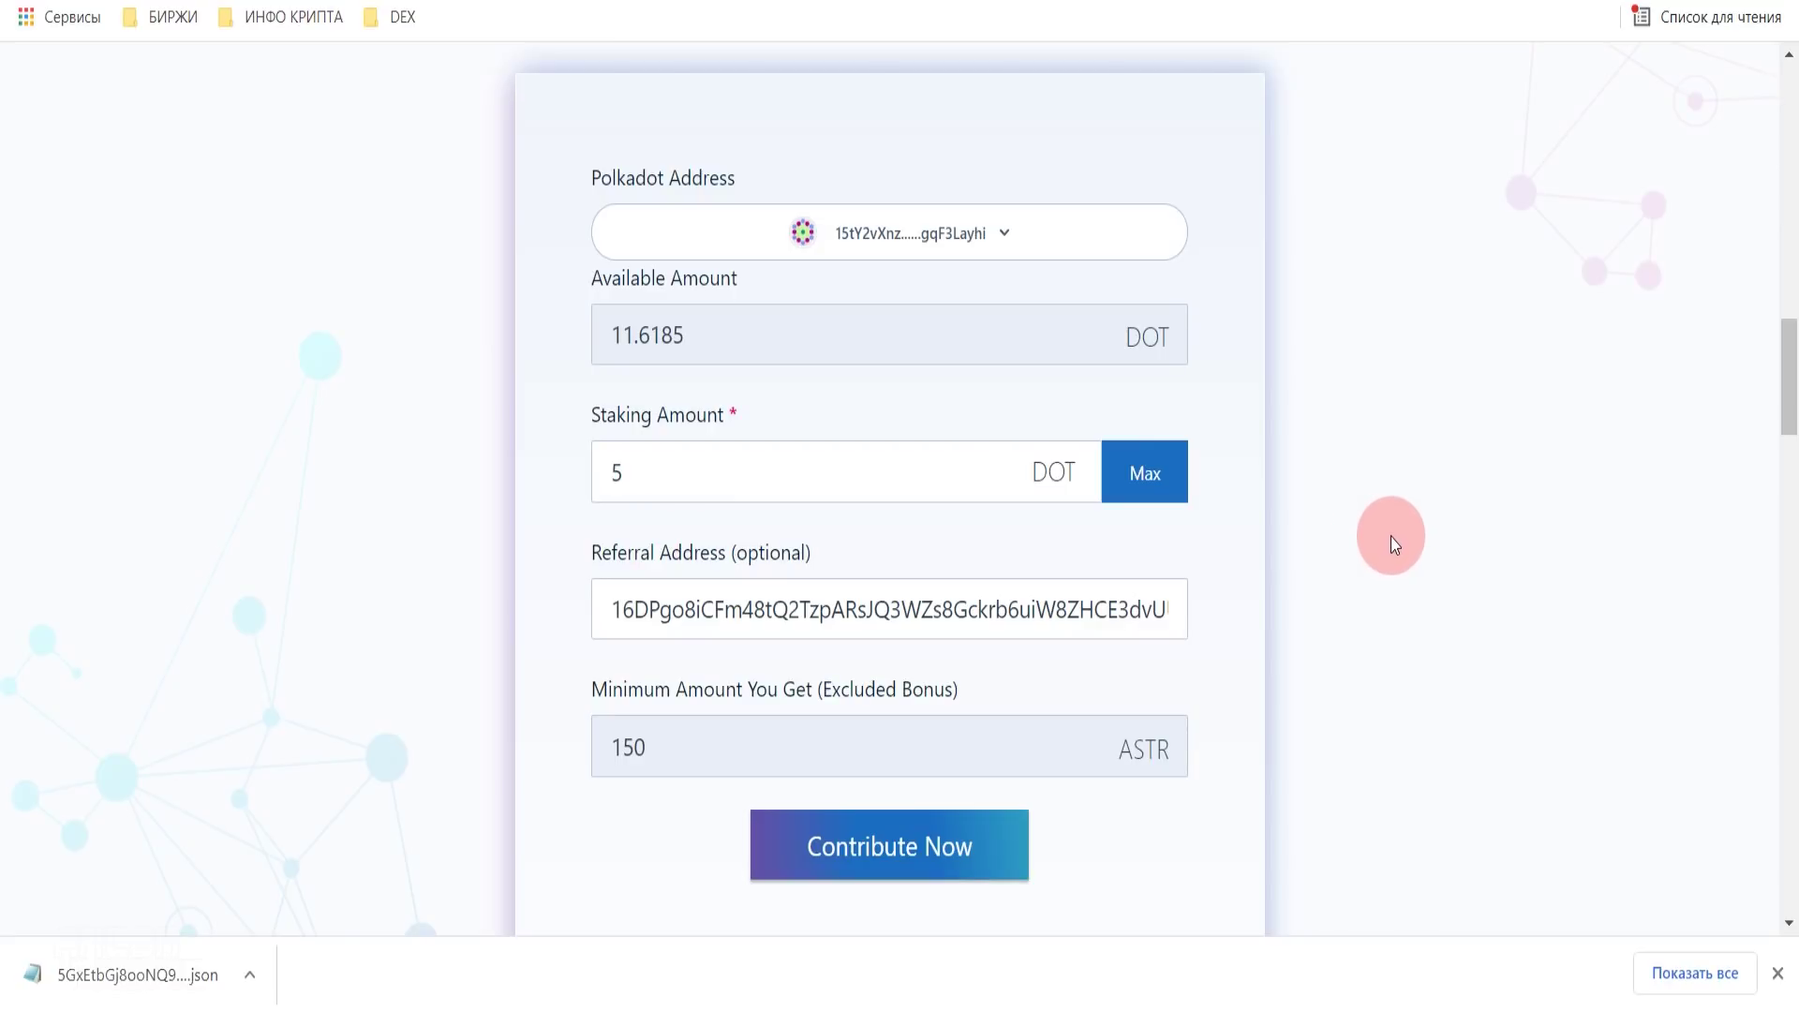
- Try a staking amount of 4 DOT to see the minimum error, then restore 5 DOT
double_click(641, 471)
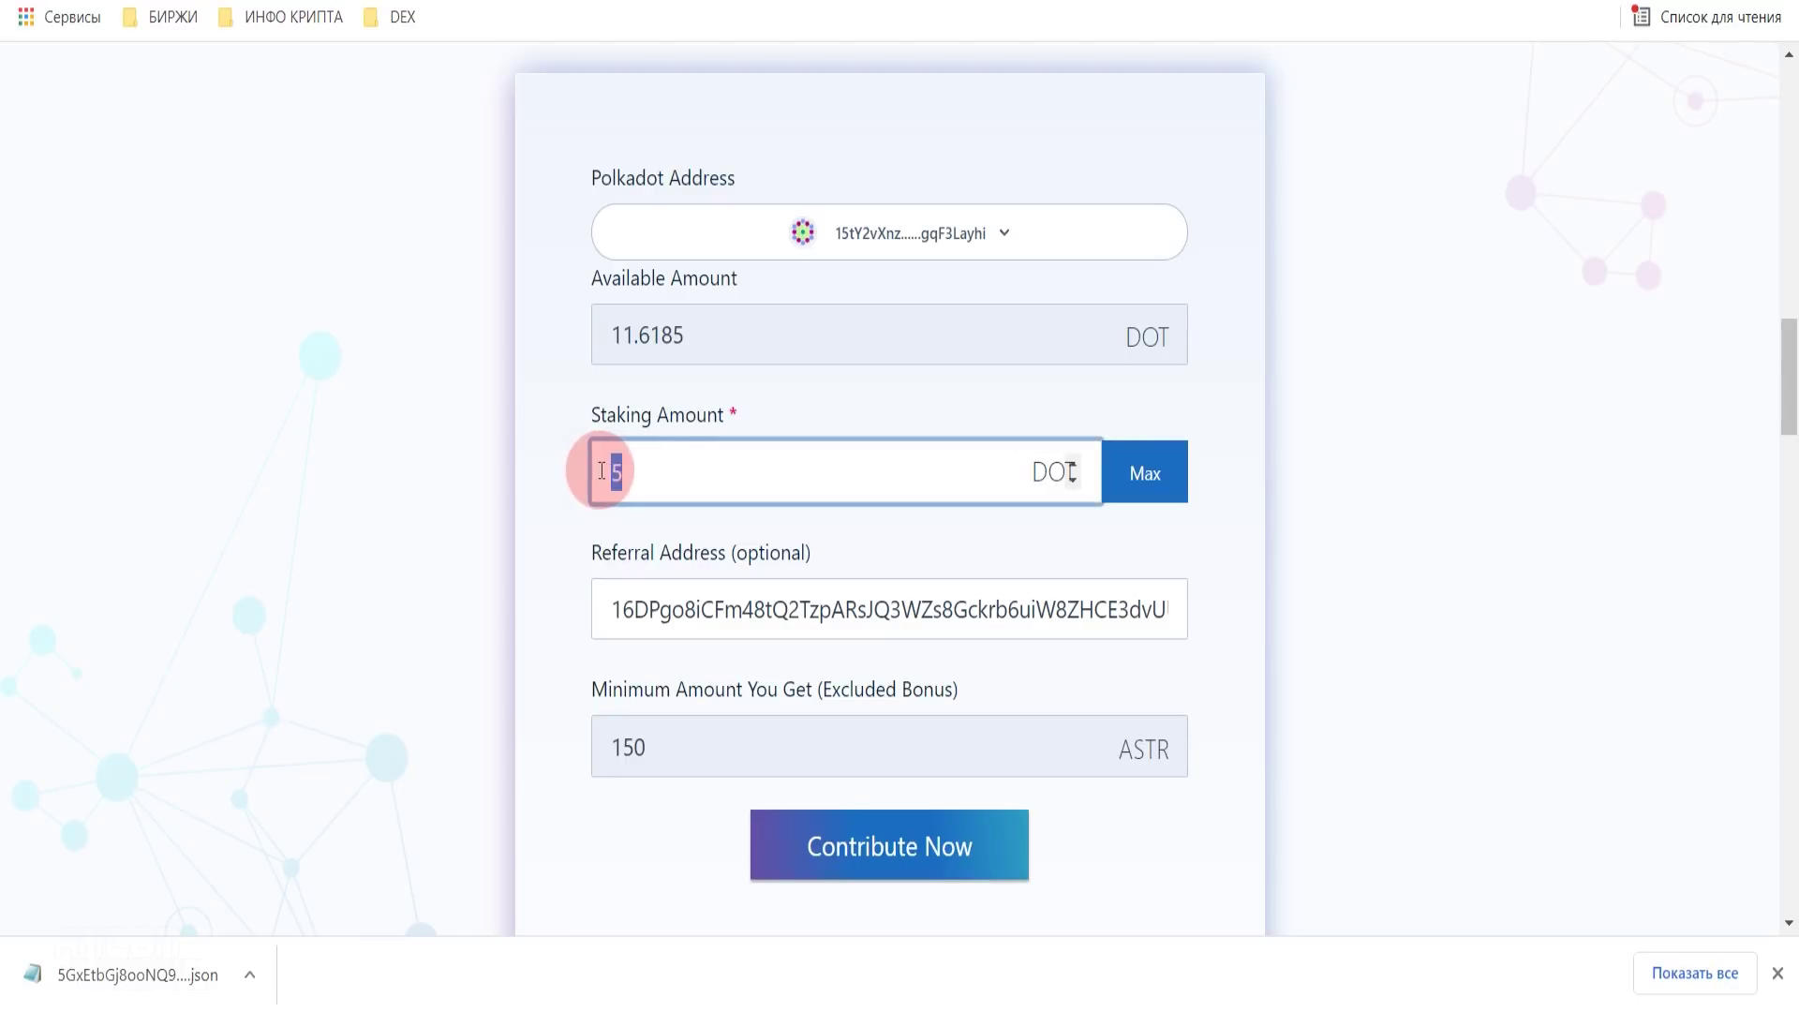
type("4")
double_click(617, 472)
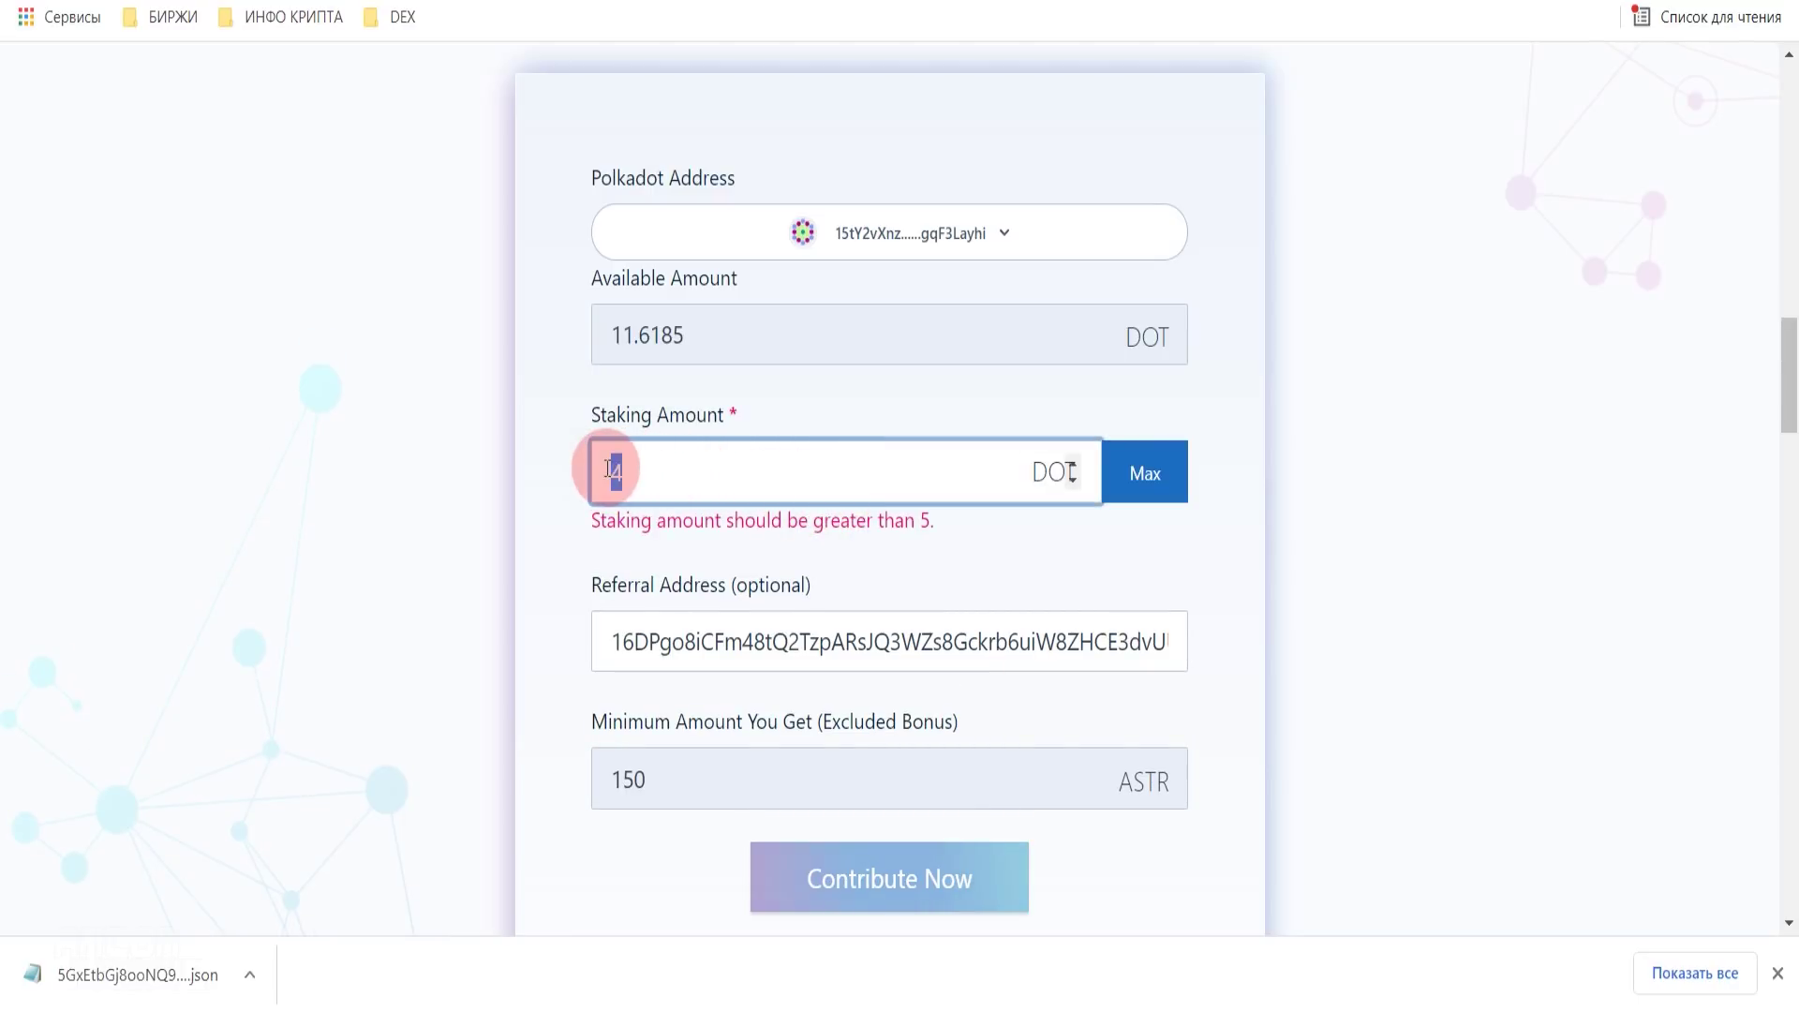
type("5")
scroll(953, 750, "down", 1)
scroll(888, 793, "up", 1)
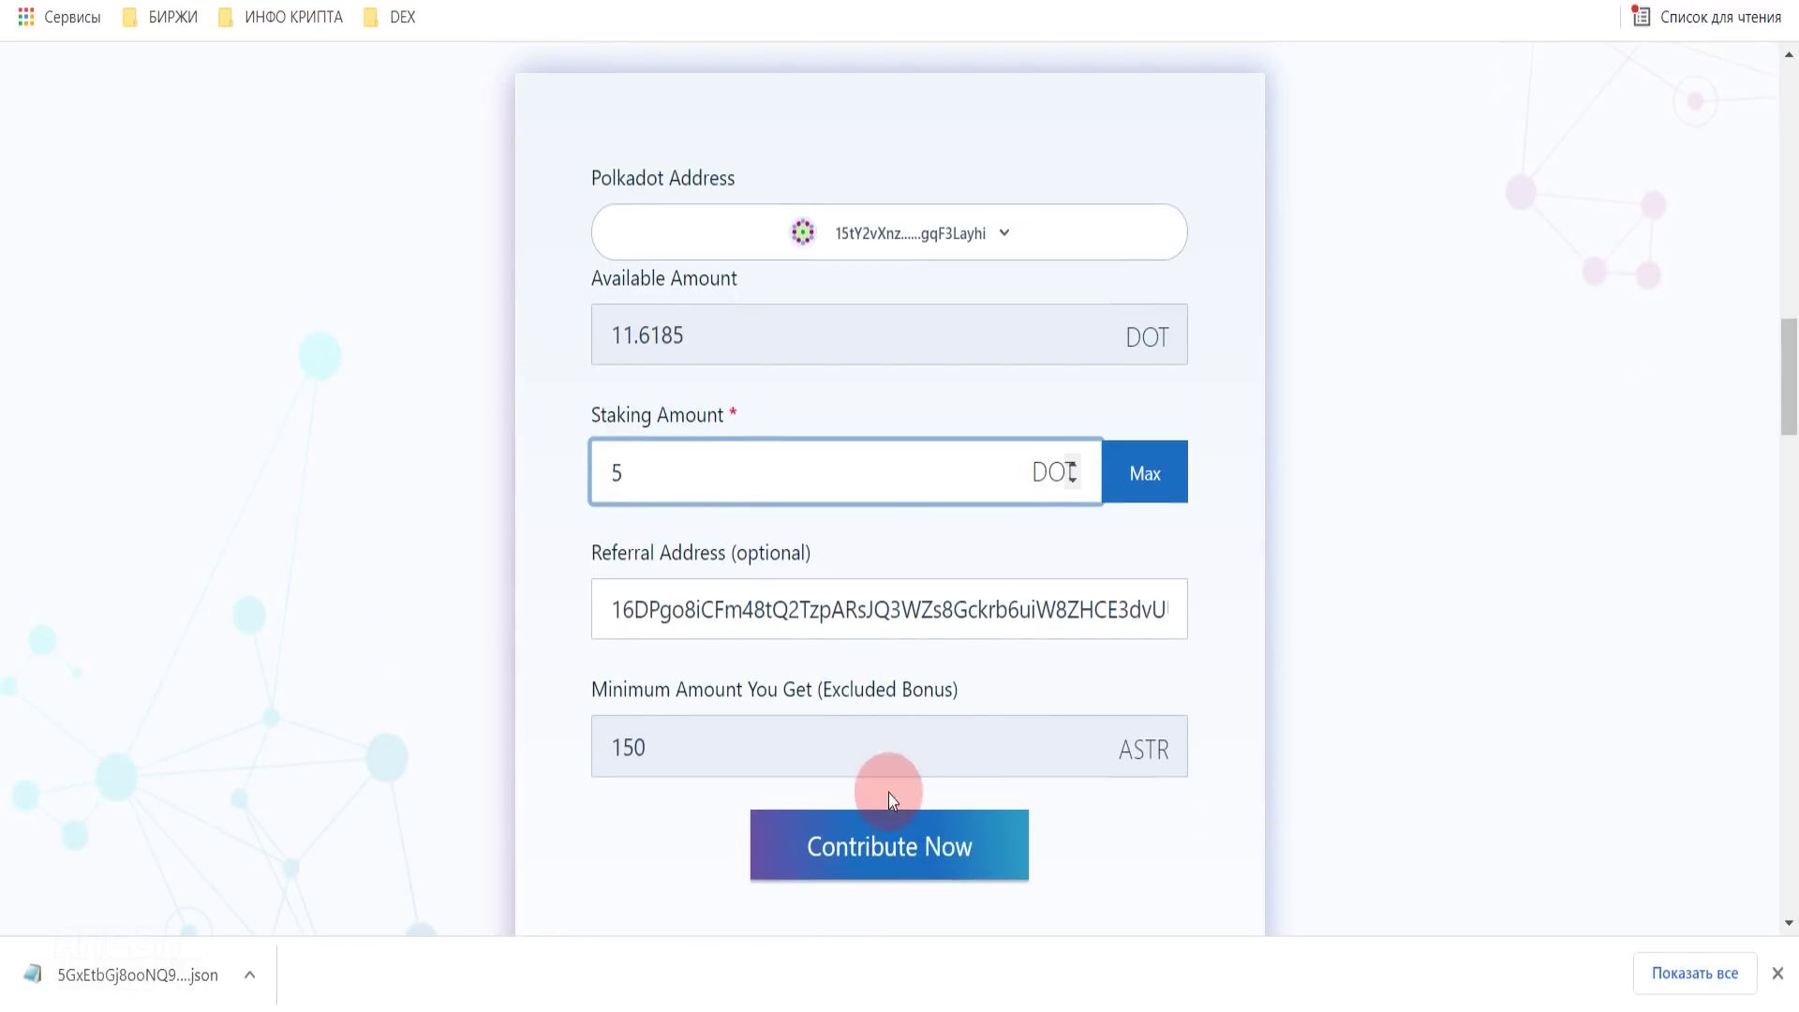
- Contribute 5 DOT, agree to the terms, and sign with the account password, remembering it
left_click(899, 862)
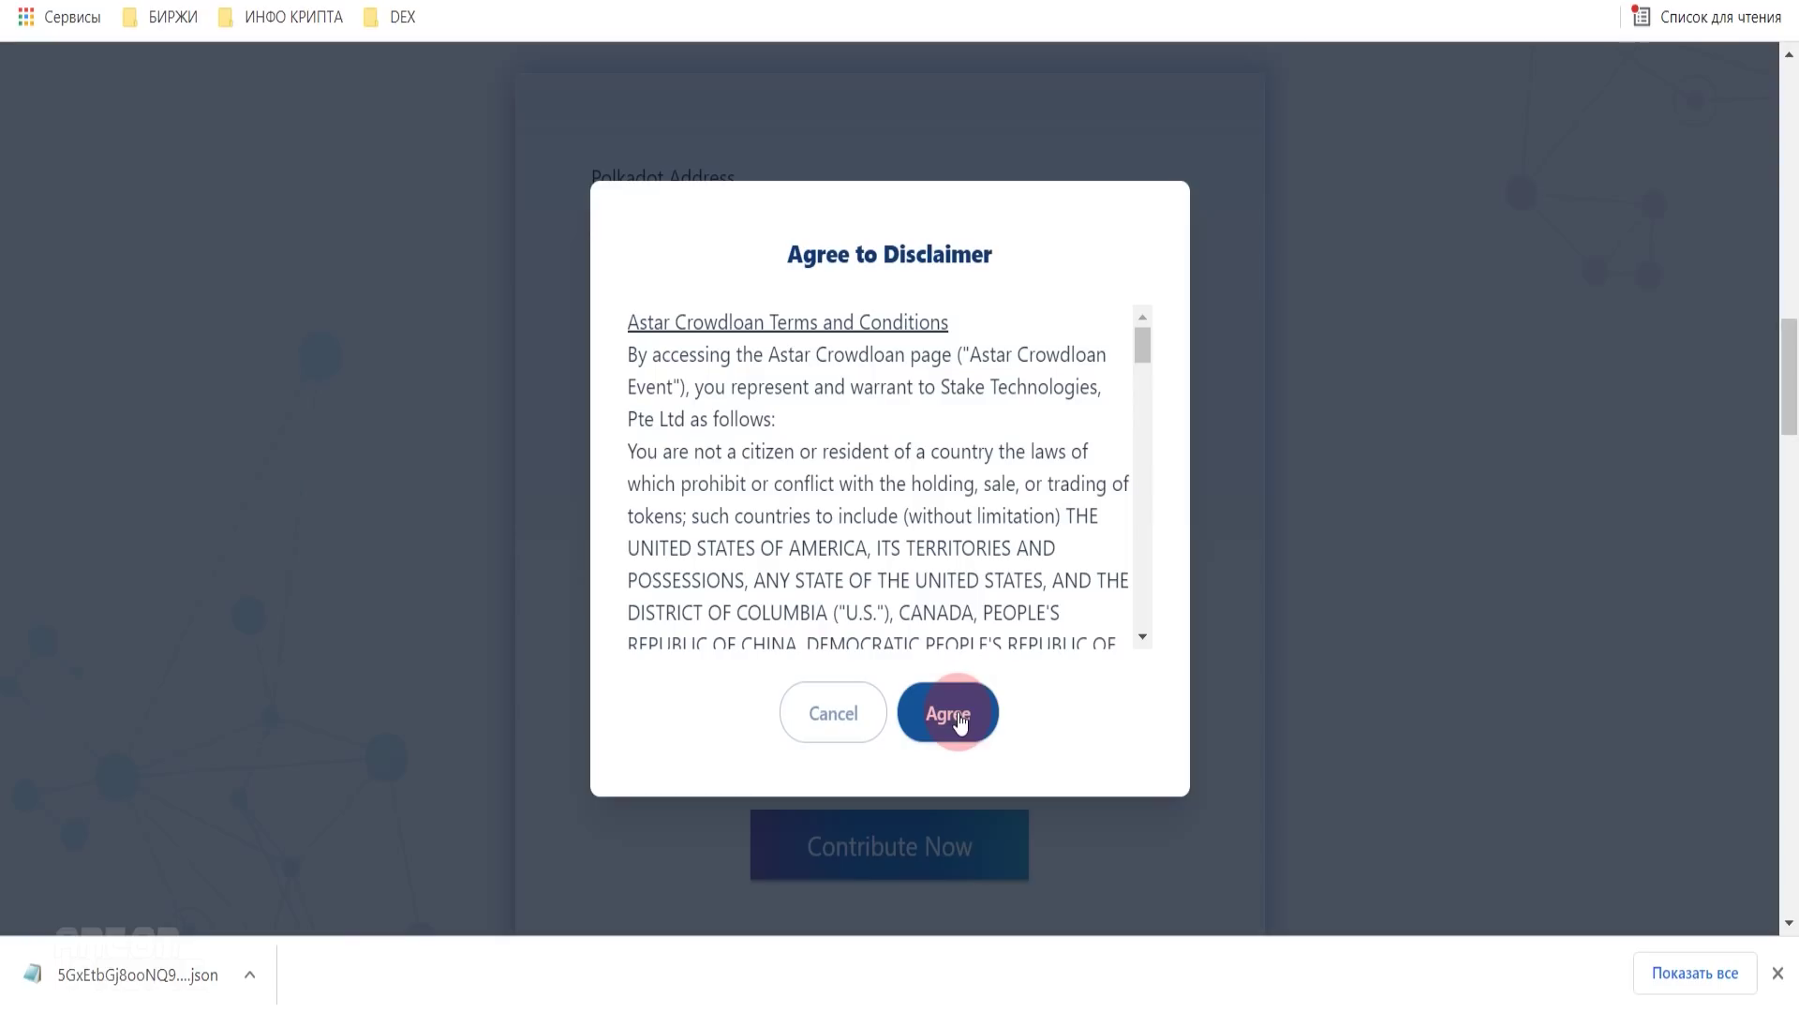
left_click(956, 717)
left_click(316, 708)
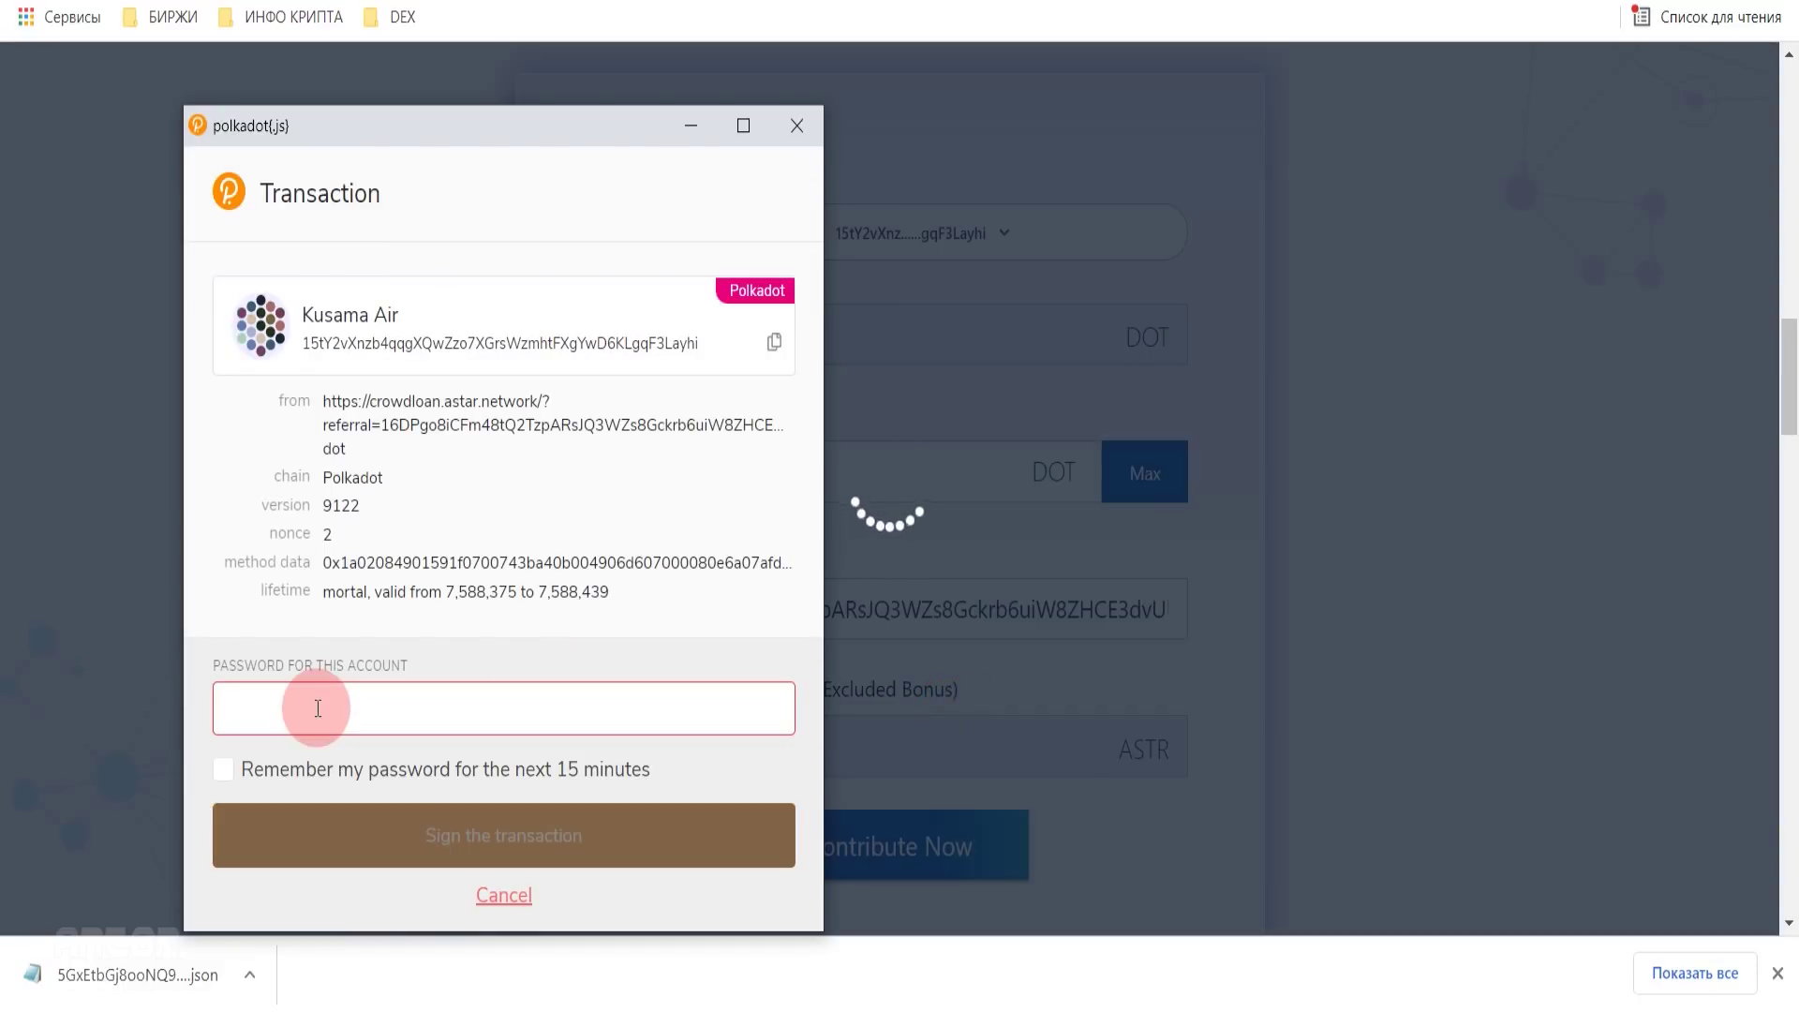
type("*********")
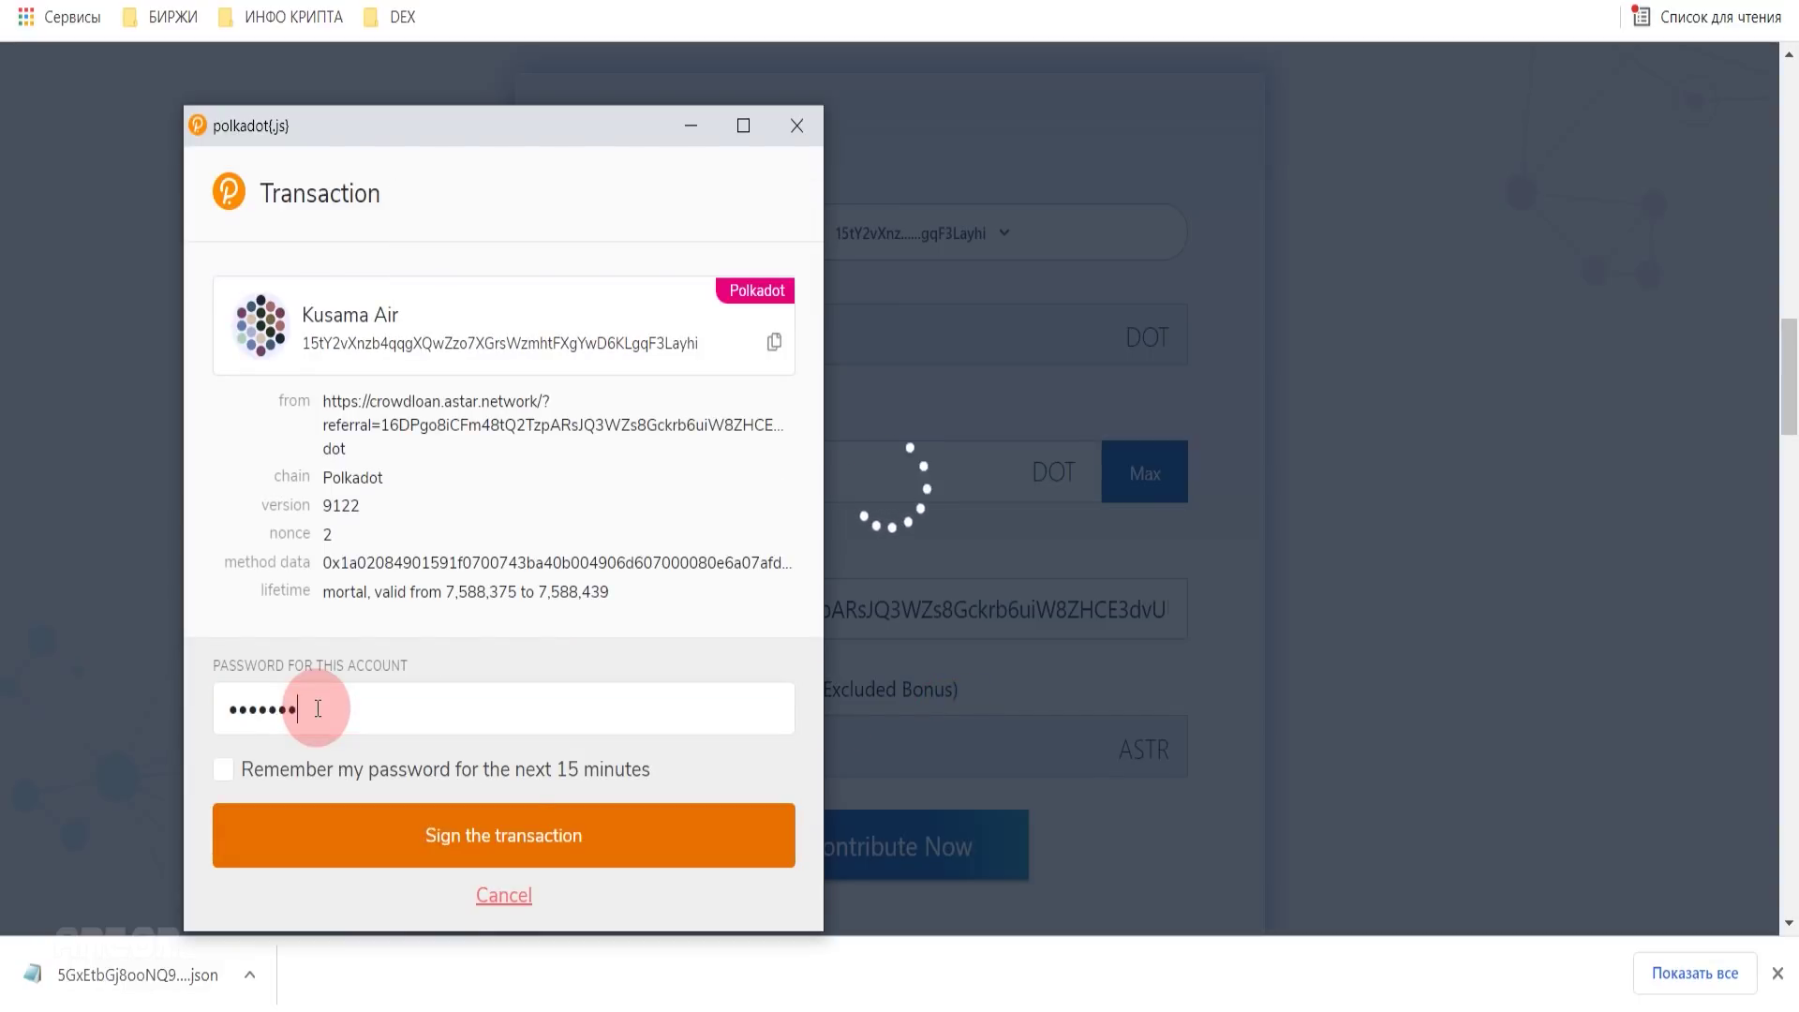
left_click(223, 769)
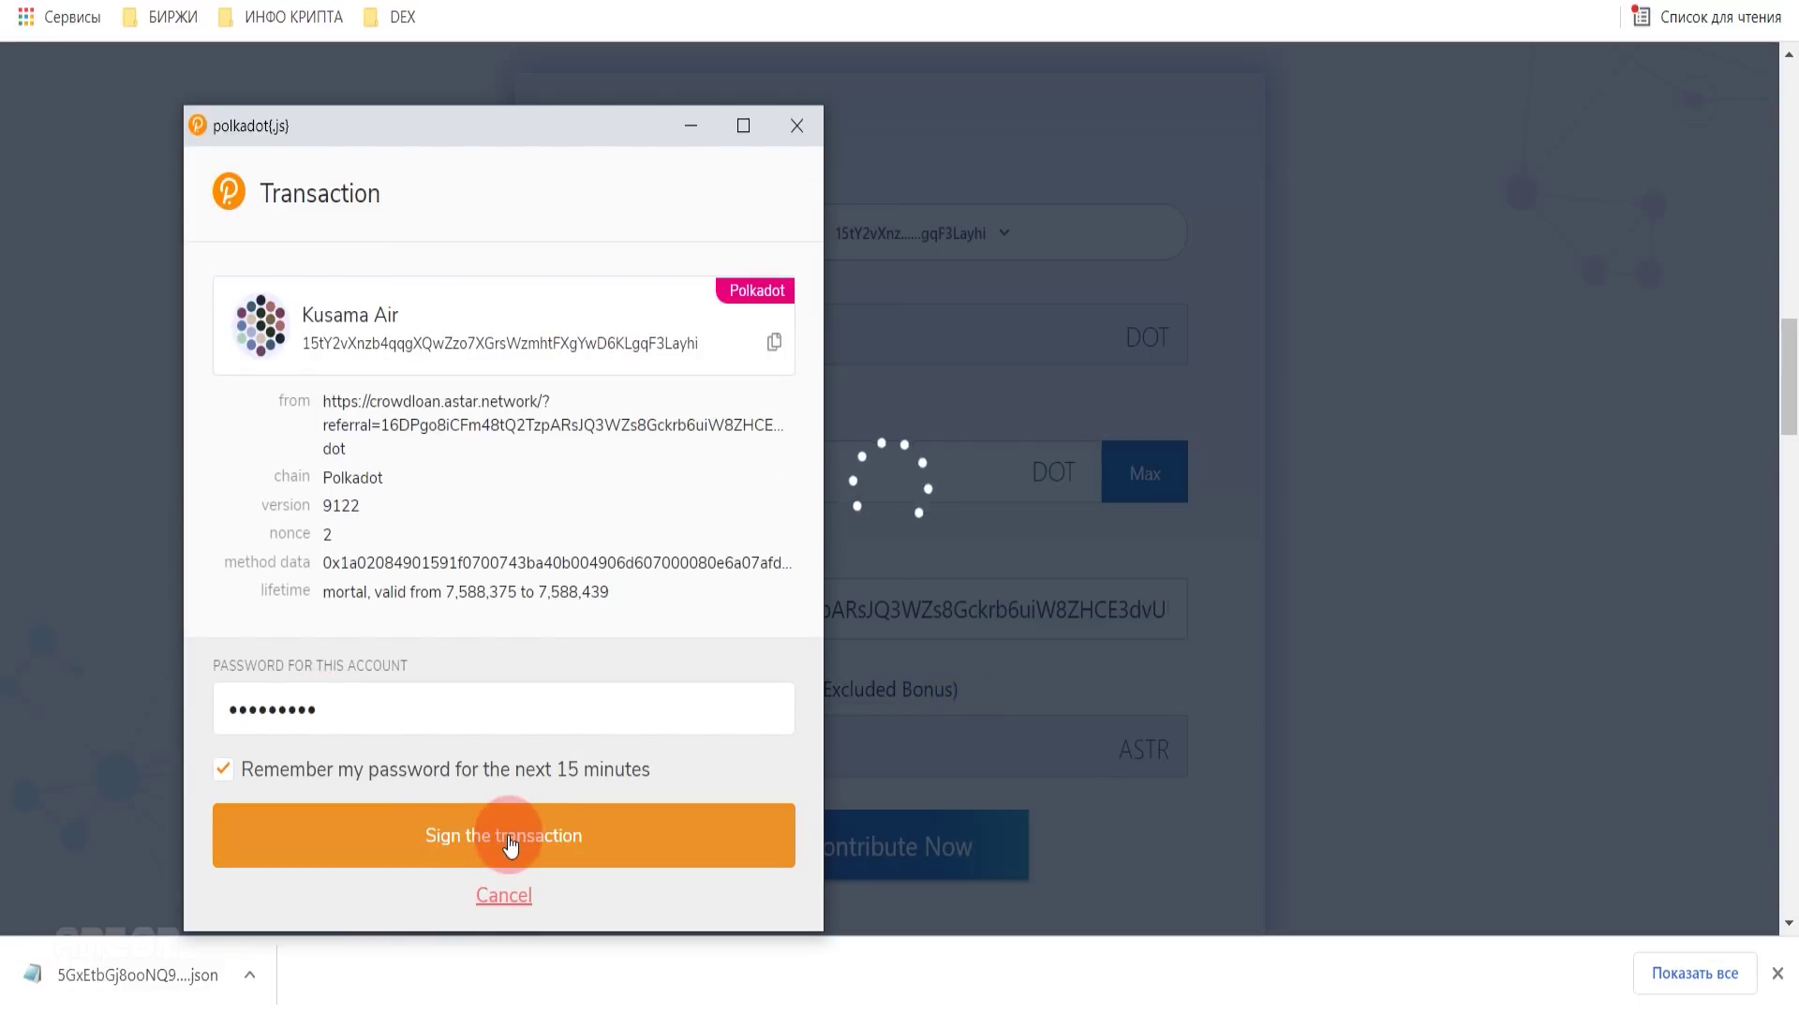
left_click(506, 840)
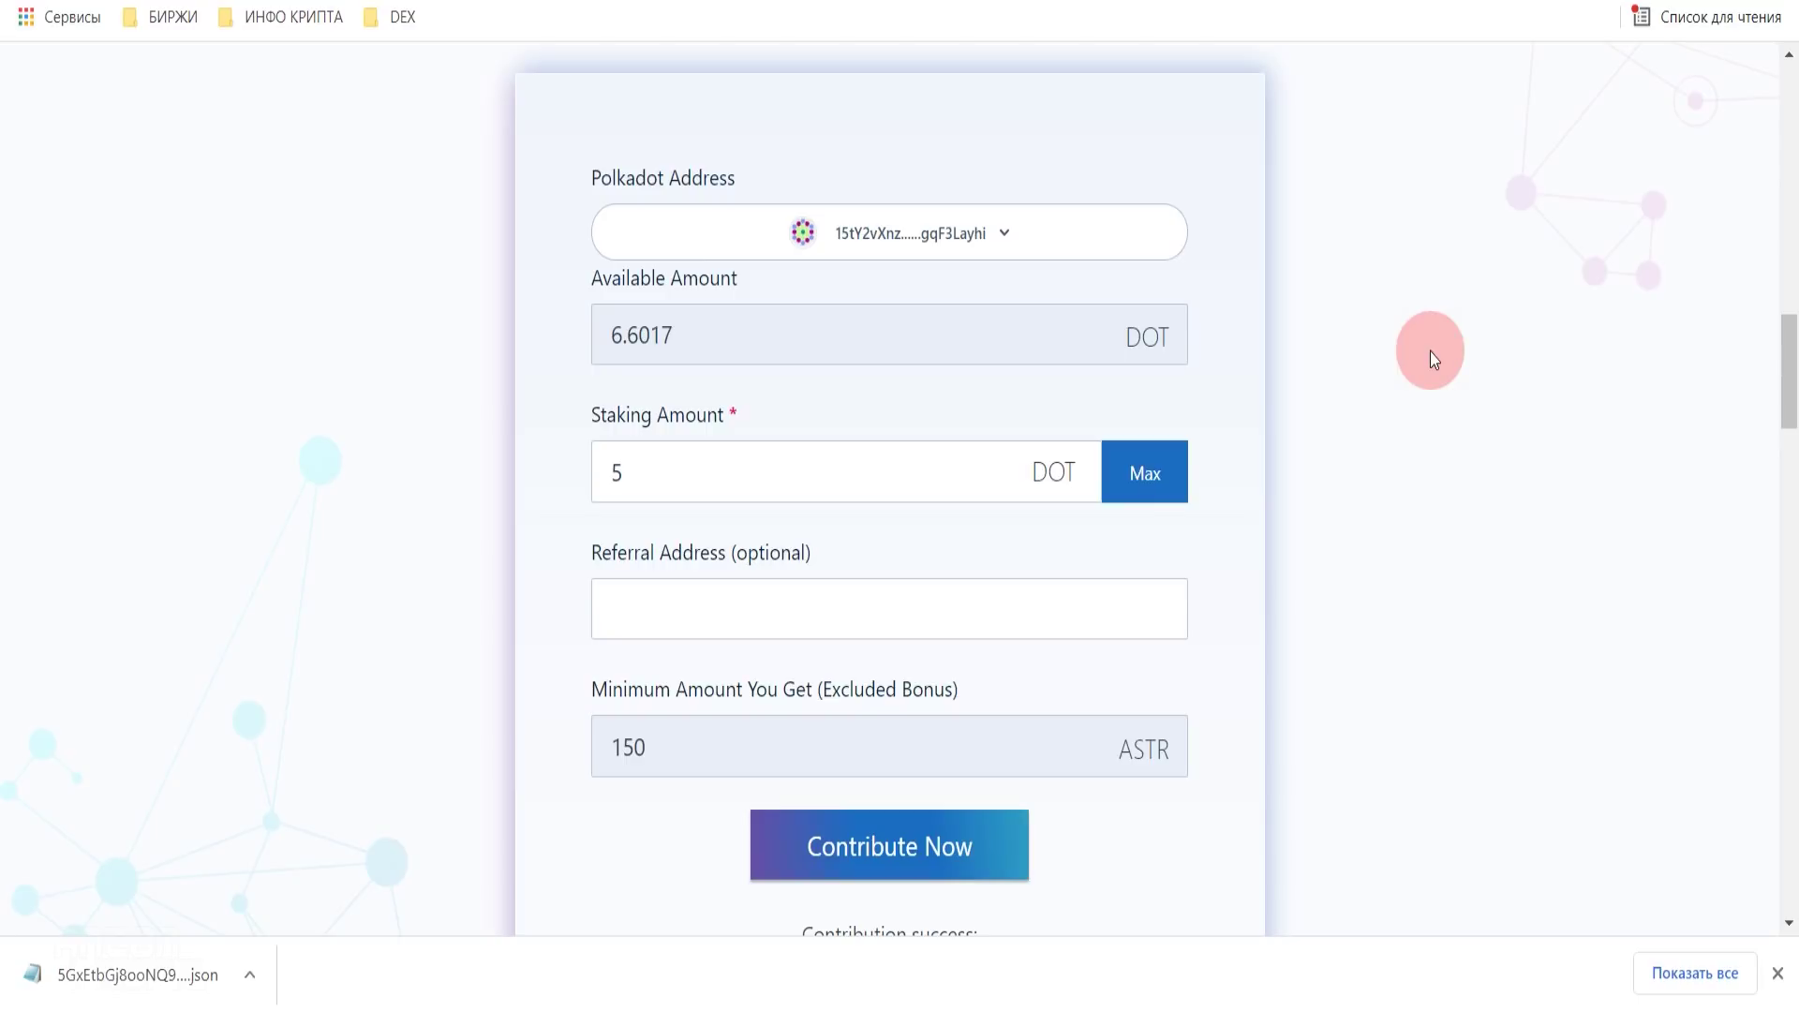
left_click_drag(1781, 354, 1785, 419)
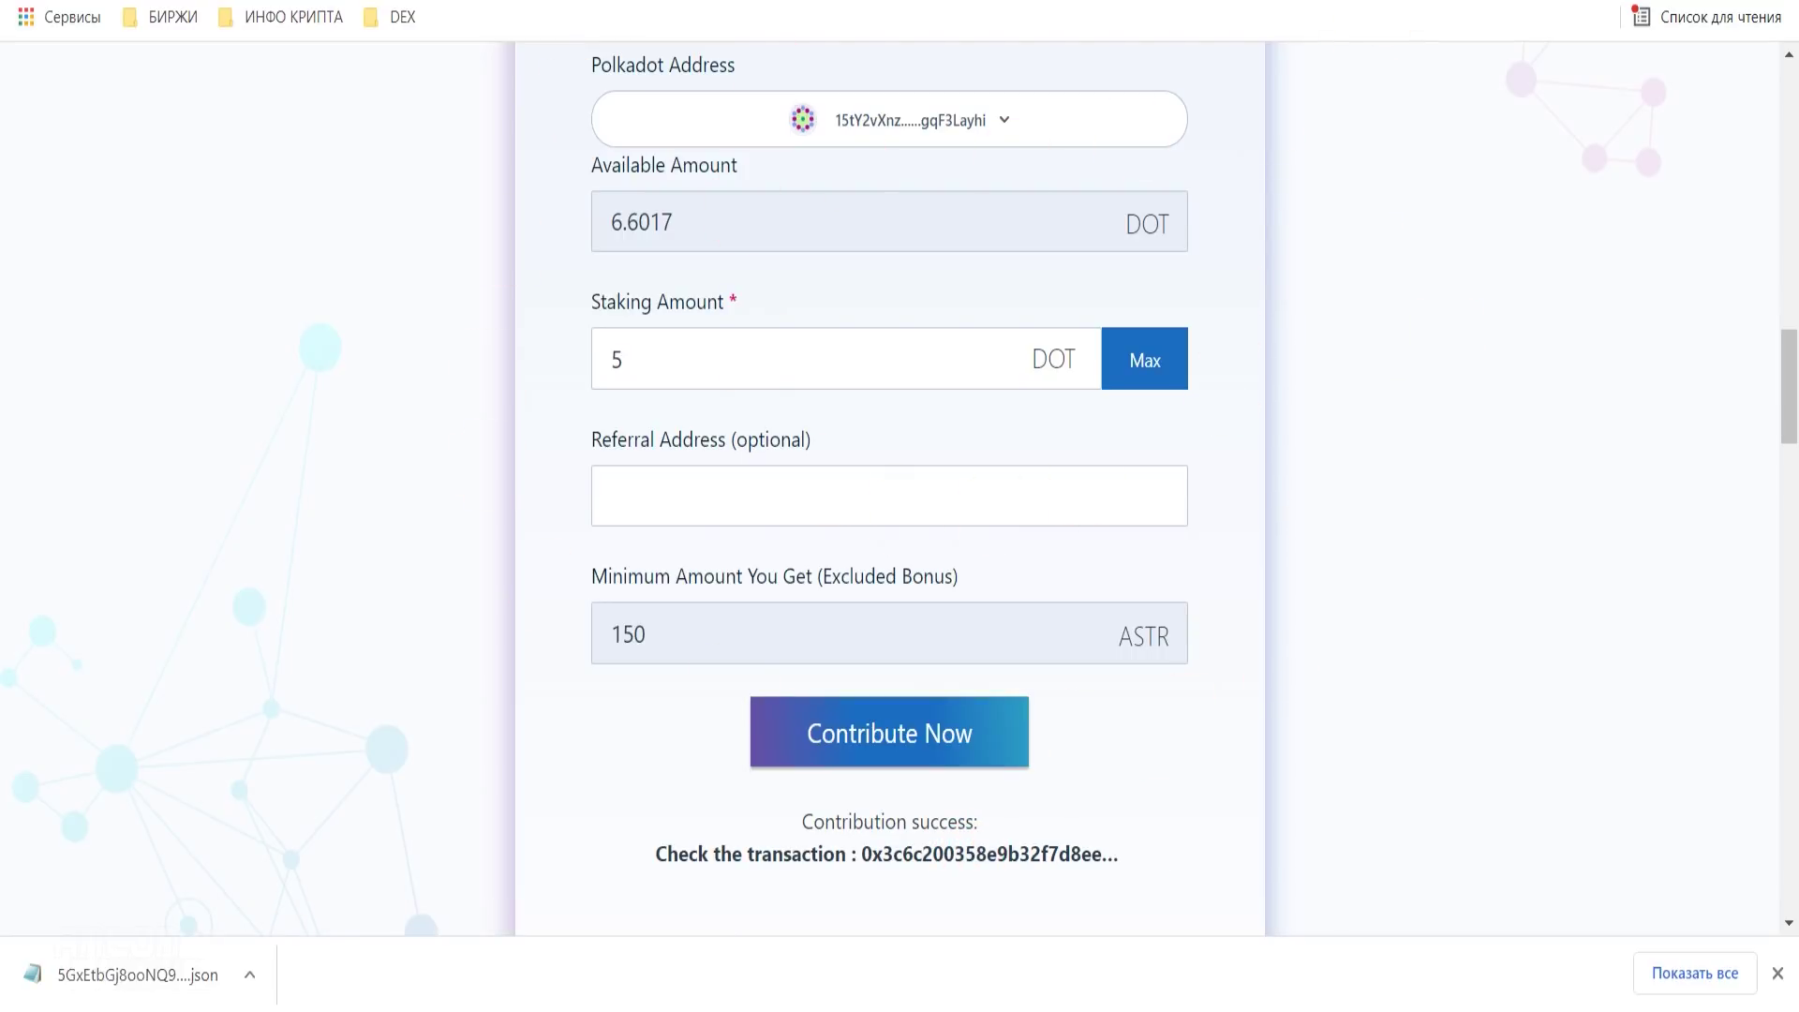
left_click(1546, 2)
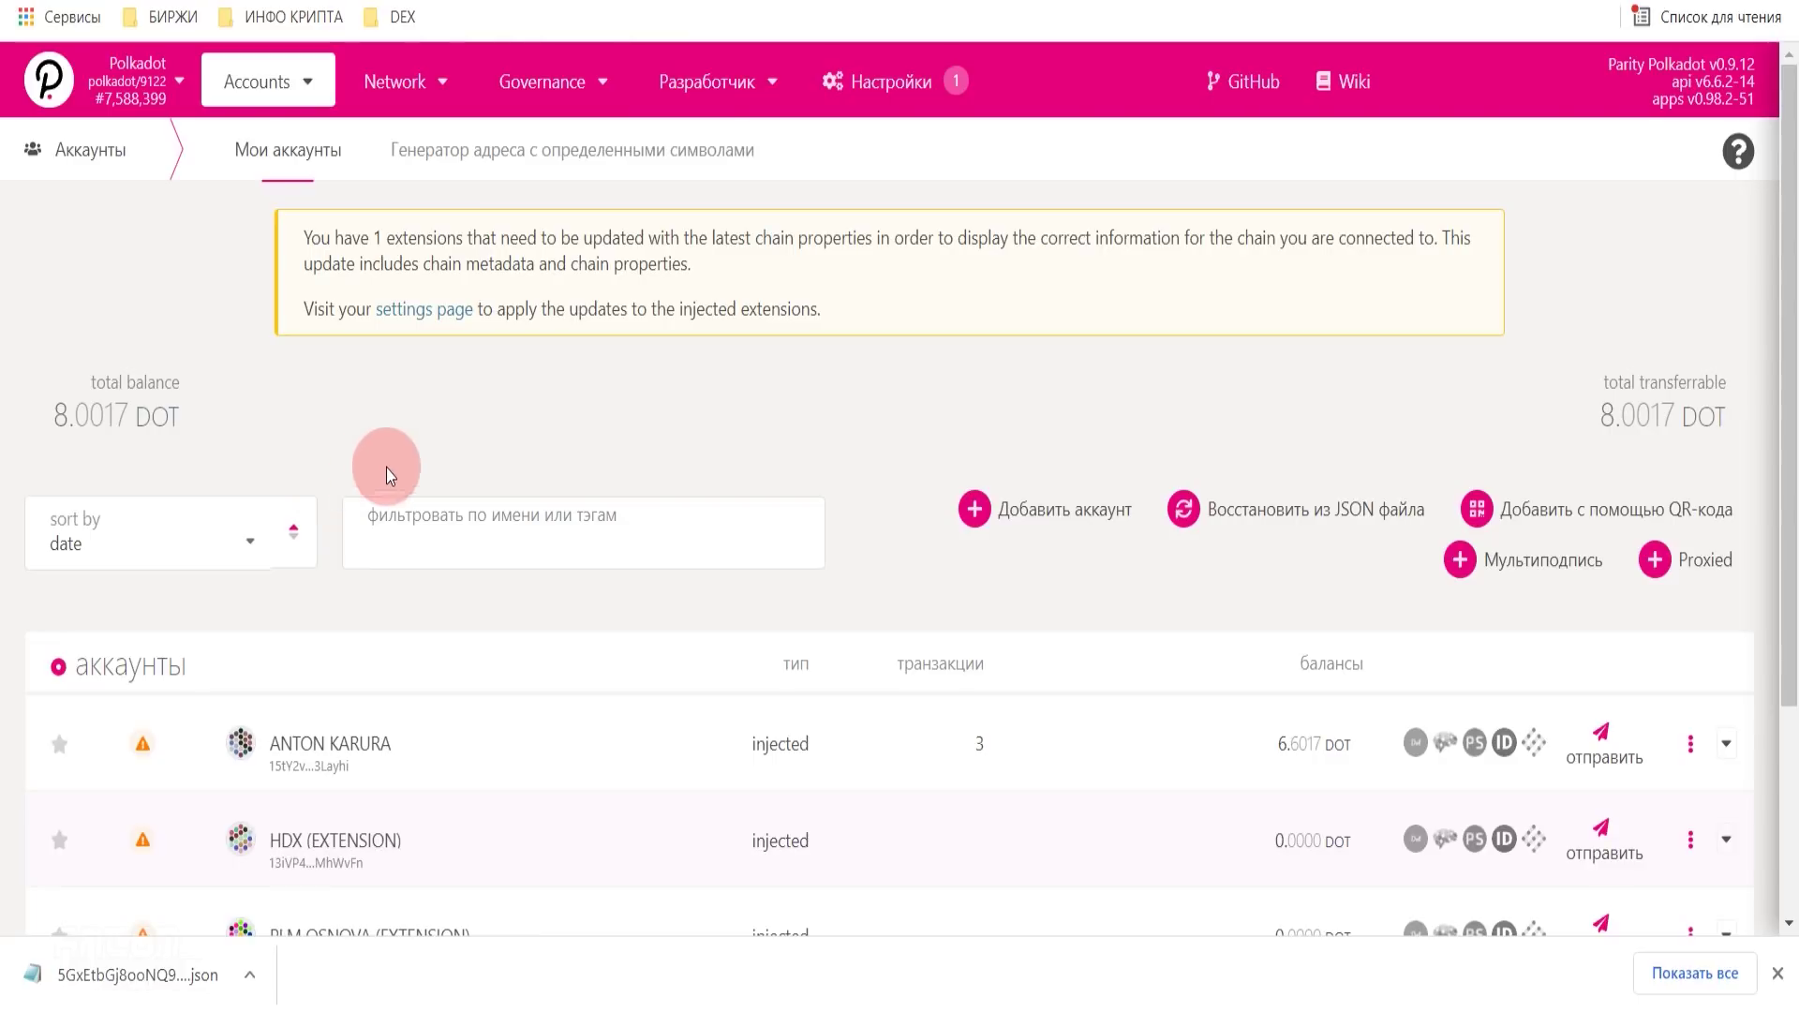
- Open the Parachains crowdloan list and confirm the Astar contribution of 5.0000 DOT
mouse_move(412, 89)
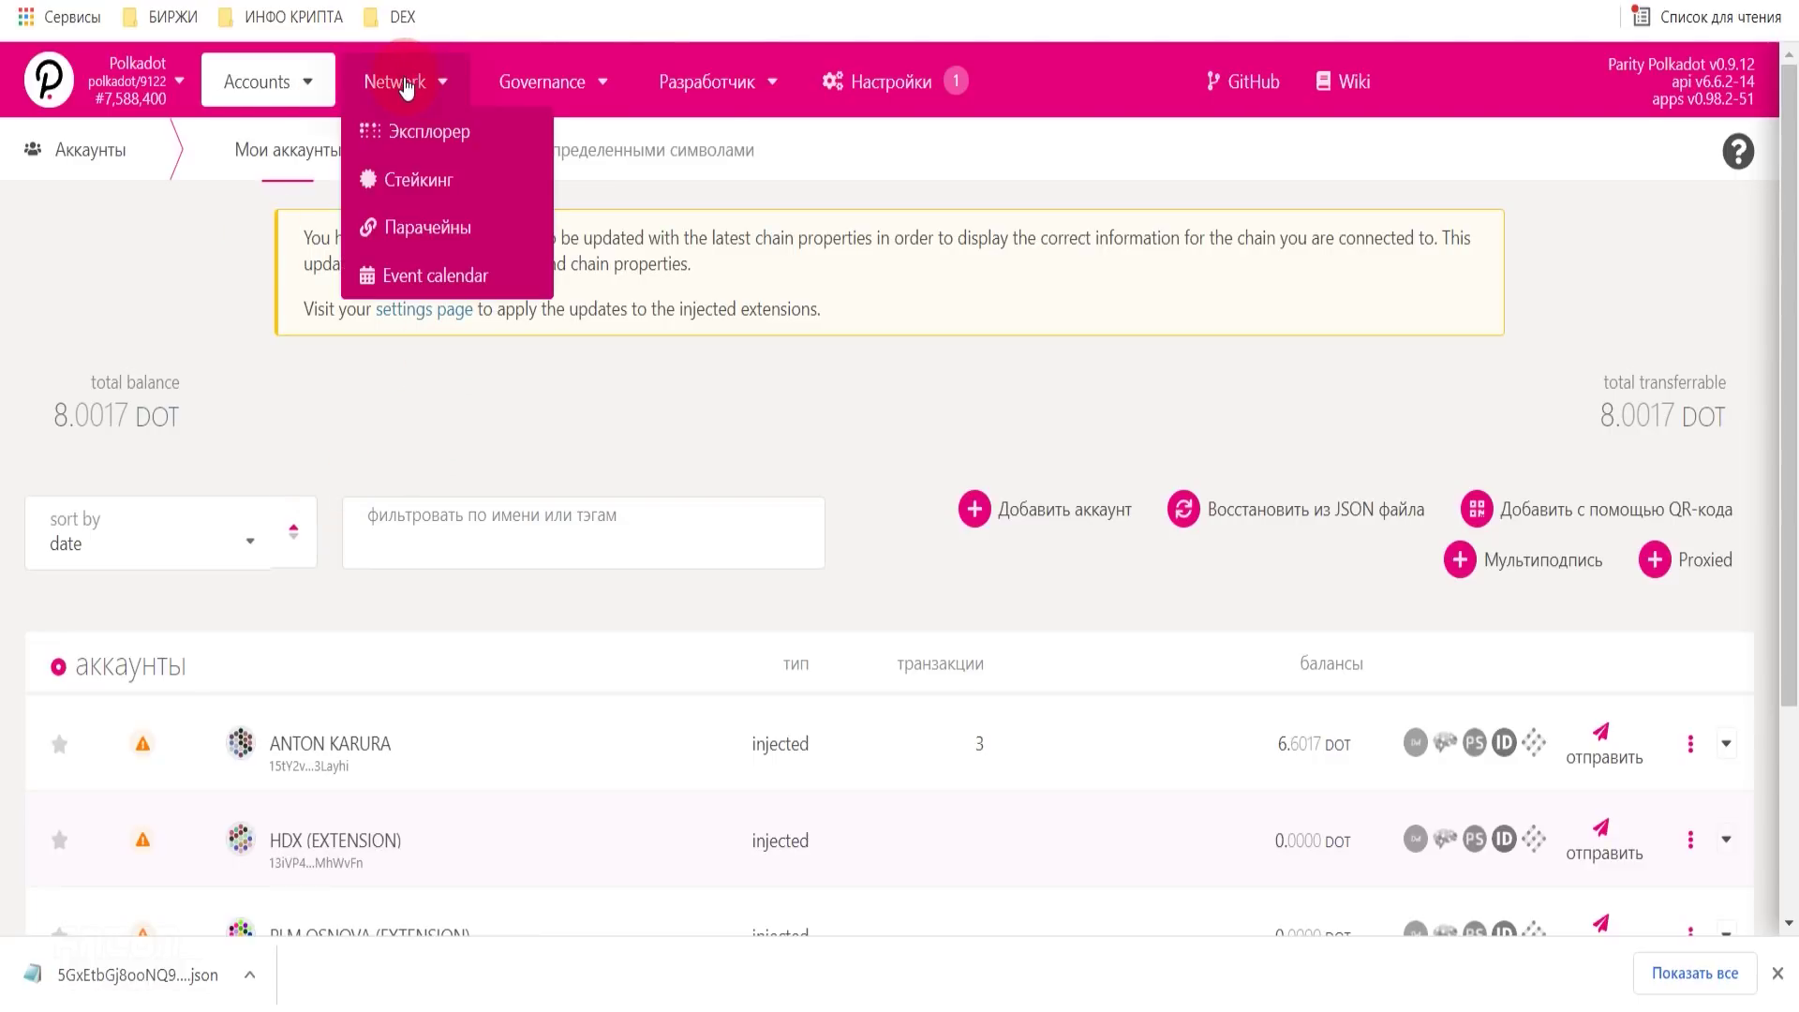
left_click(421, 231)
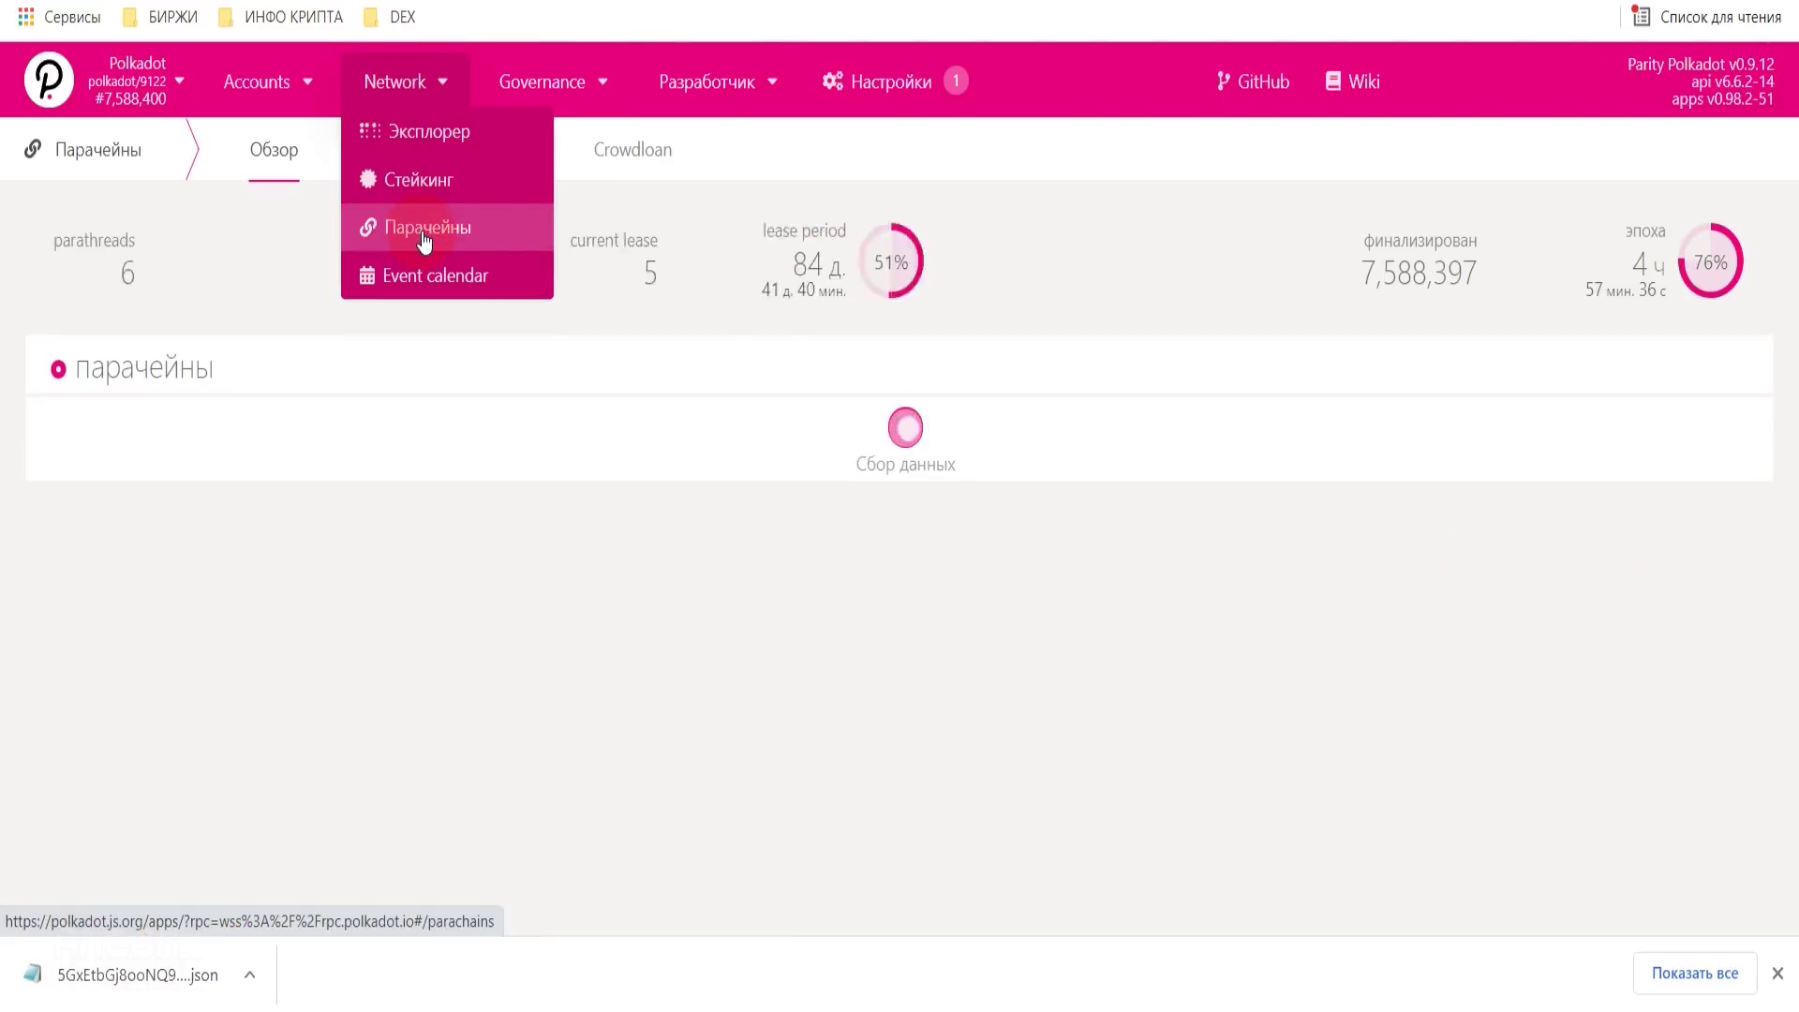
left_click(633, 149)
scroll(296, 503, "down", 5)
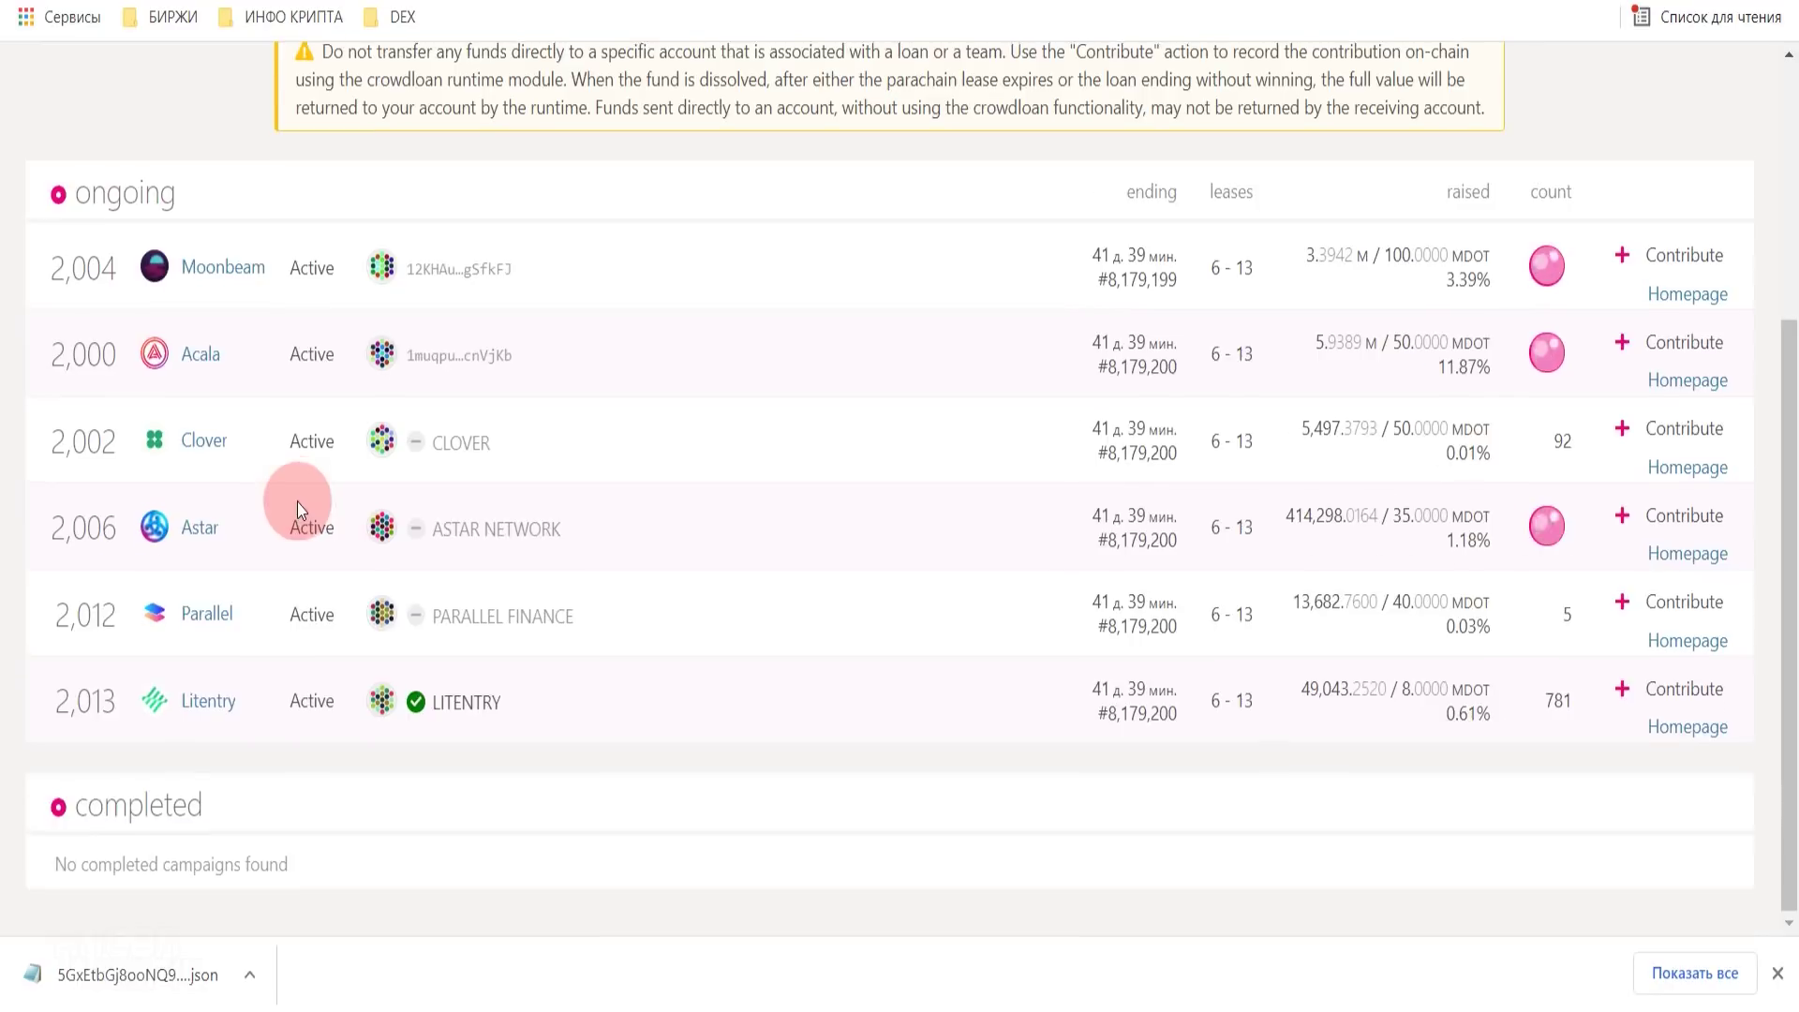
scroll(283, 457, "up", 3)
scroll(255, 436, "down", 3)
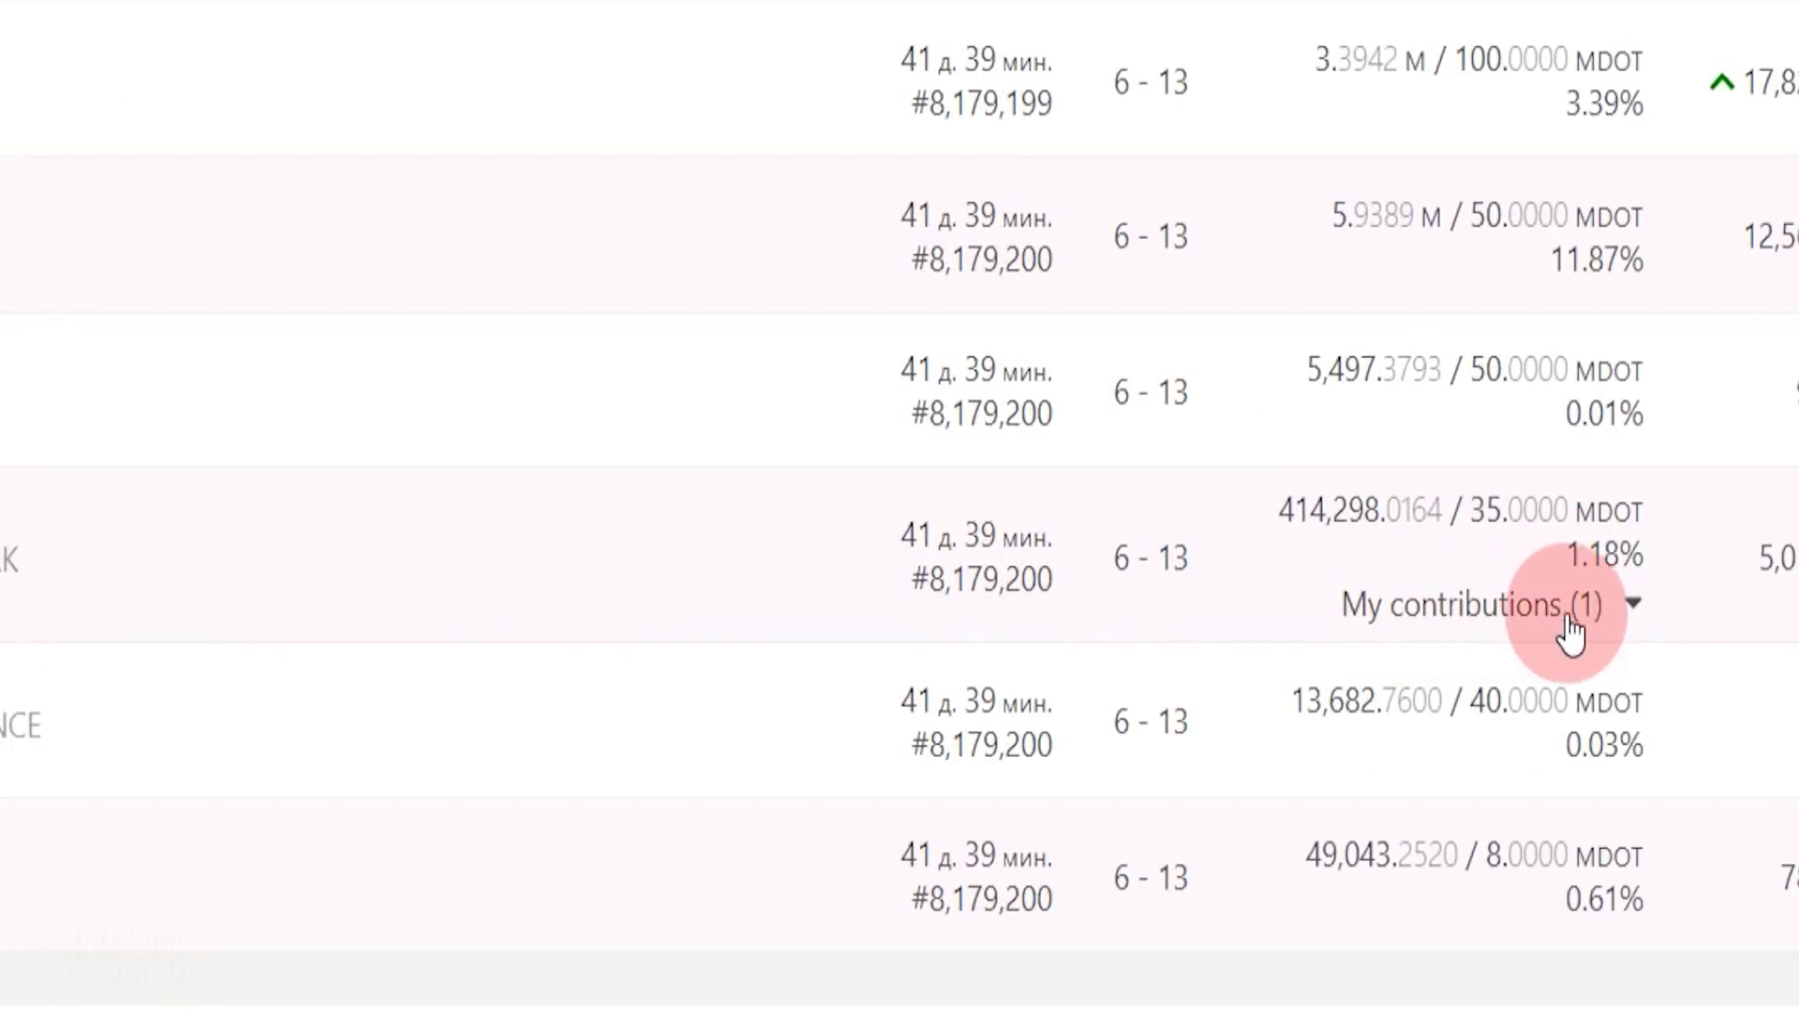
left_click(1635, 609)
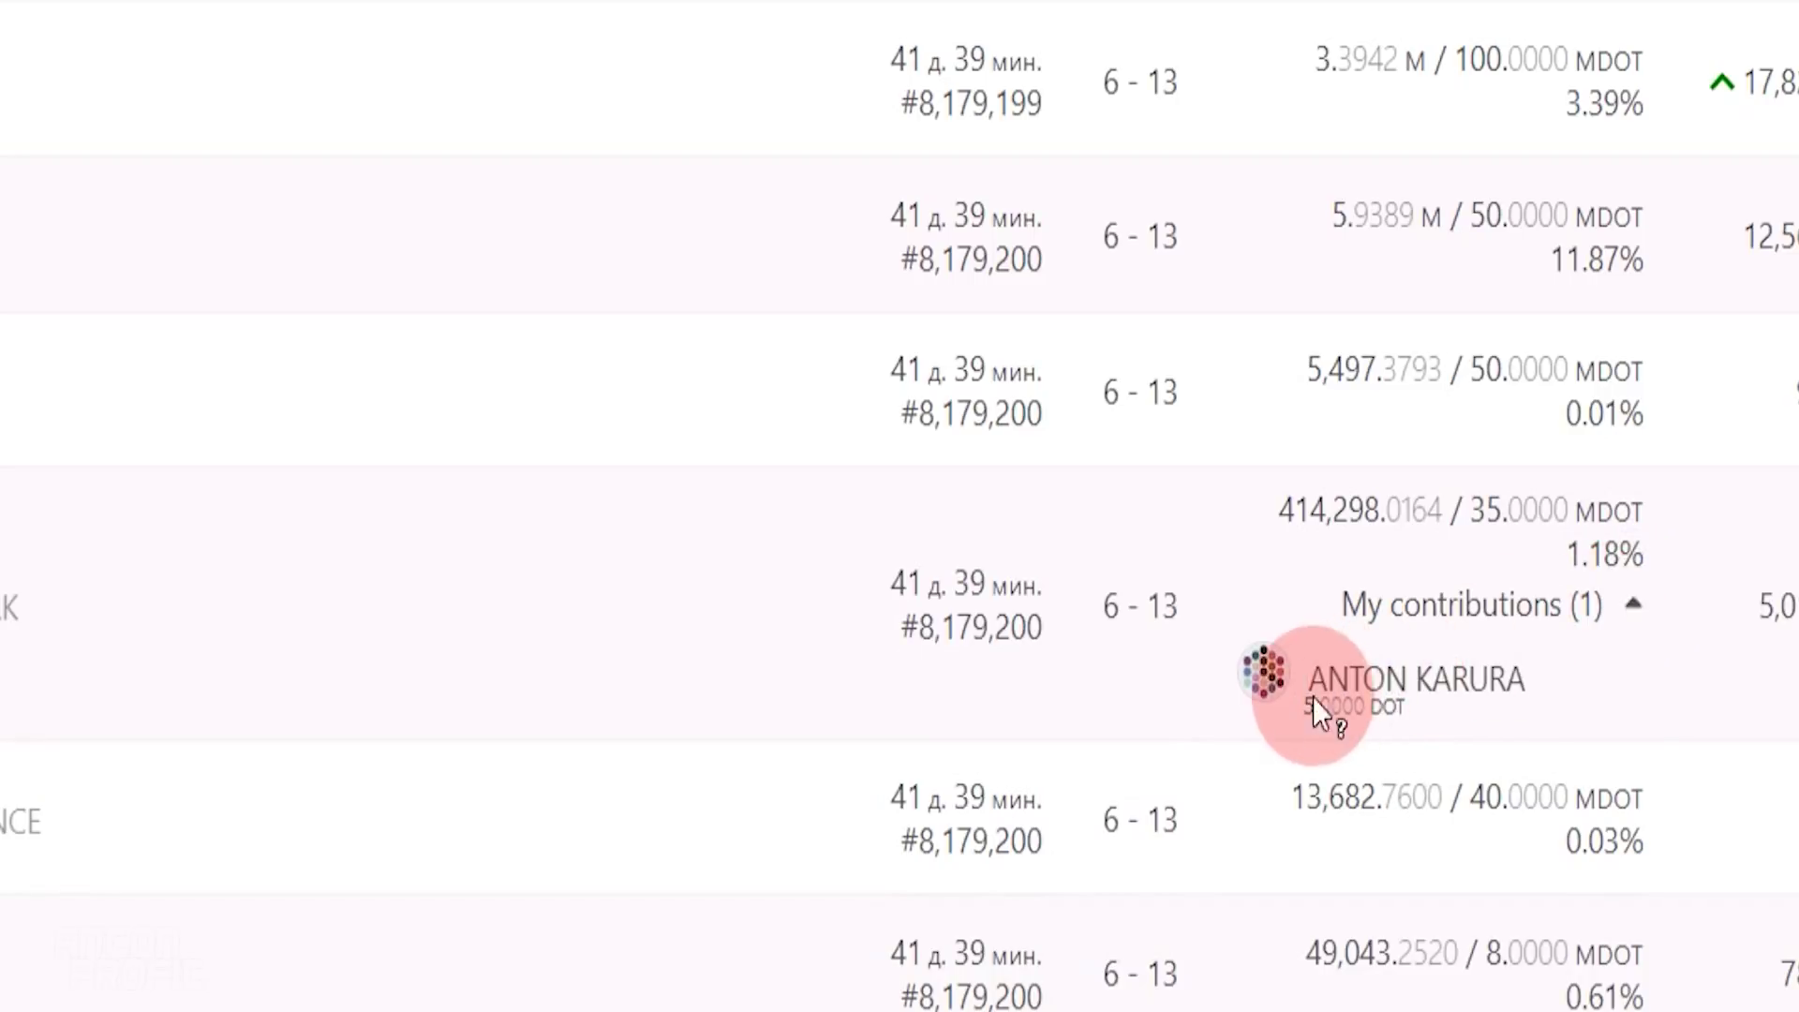
left_click_drag(1301, 708, 1403, 710)
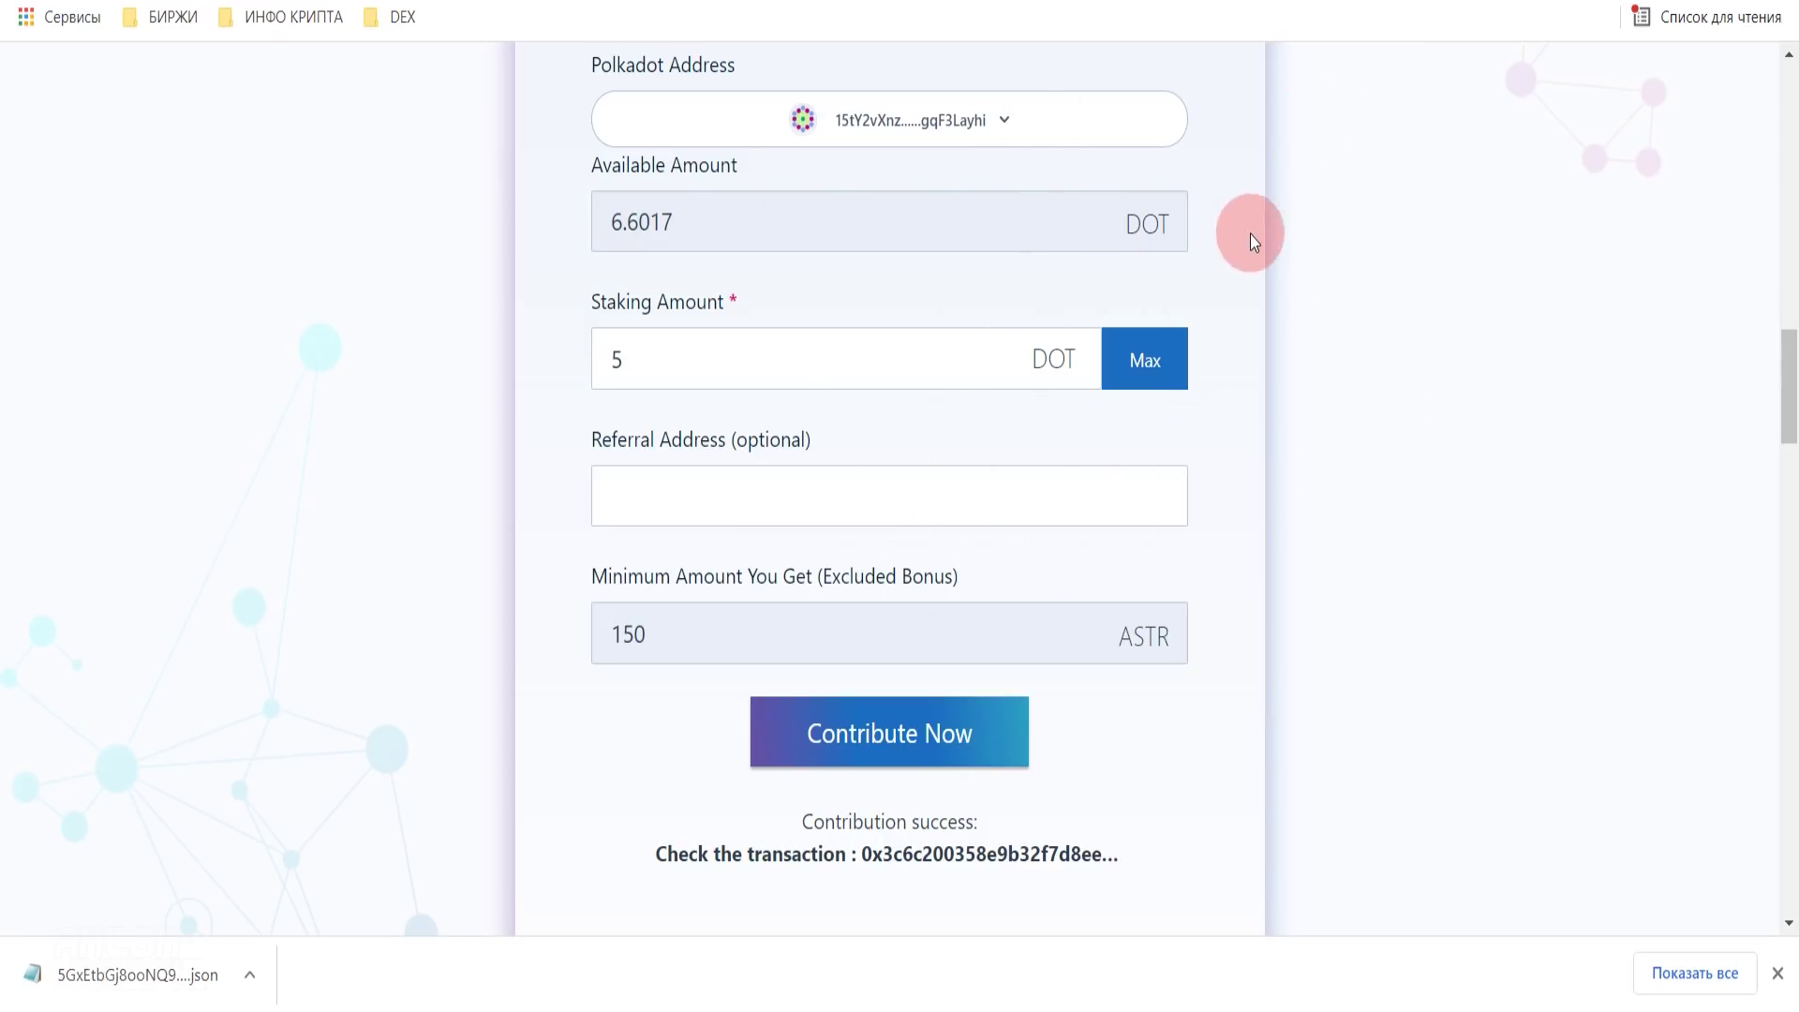
scroll(1073, 525, "up", 10)
scroll(1146, 555, "down", 3)
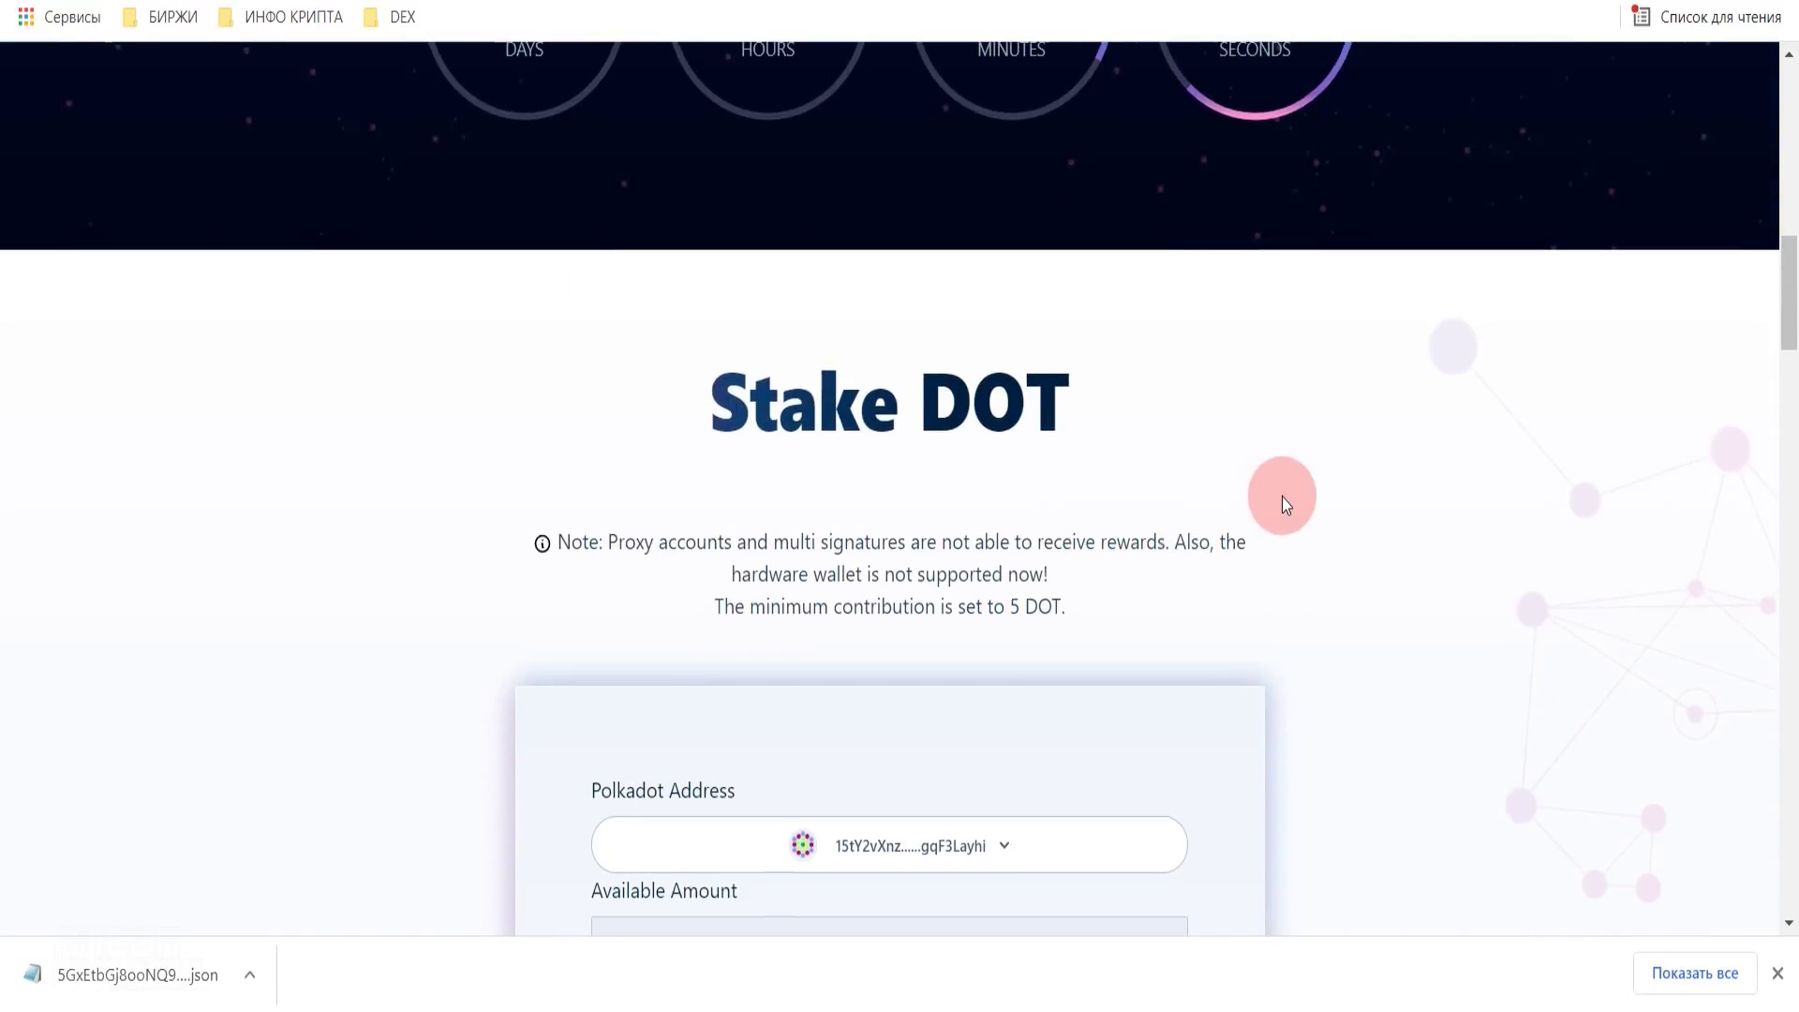
scroll(1282, 499, "down", 4)
scroll(1257, 453, "down", 4)
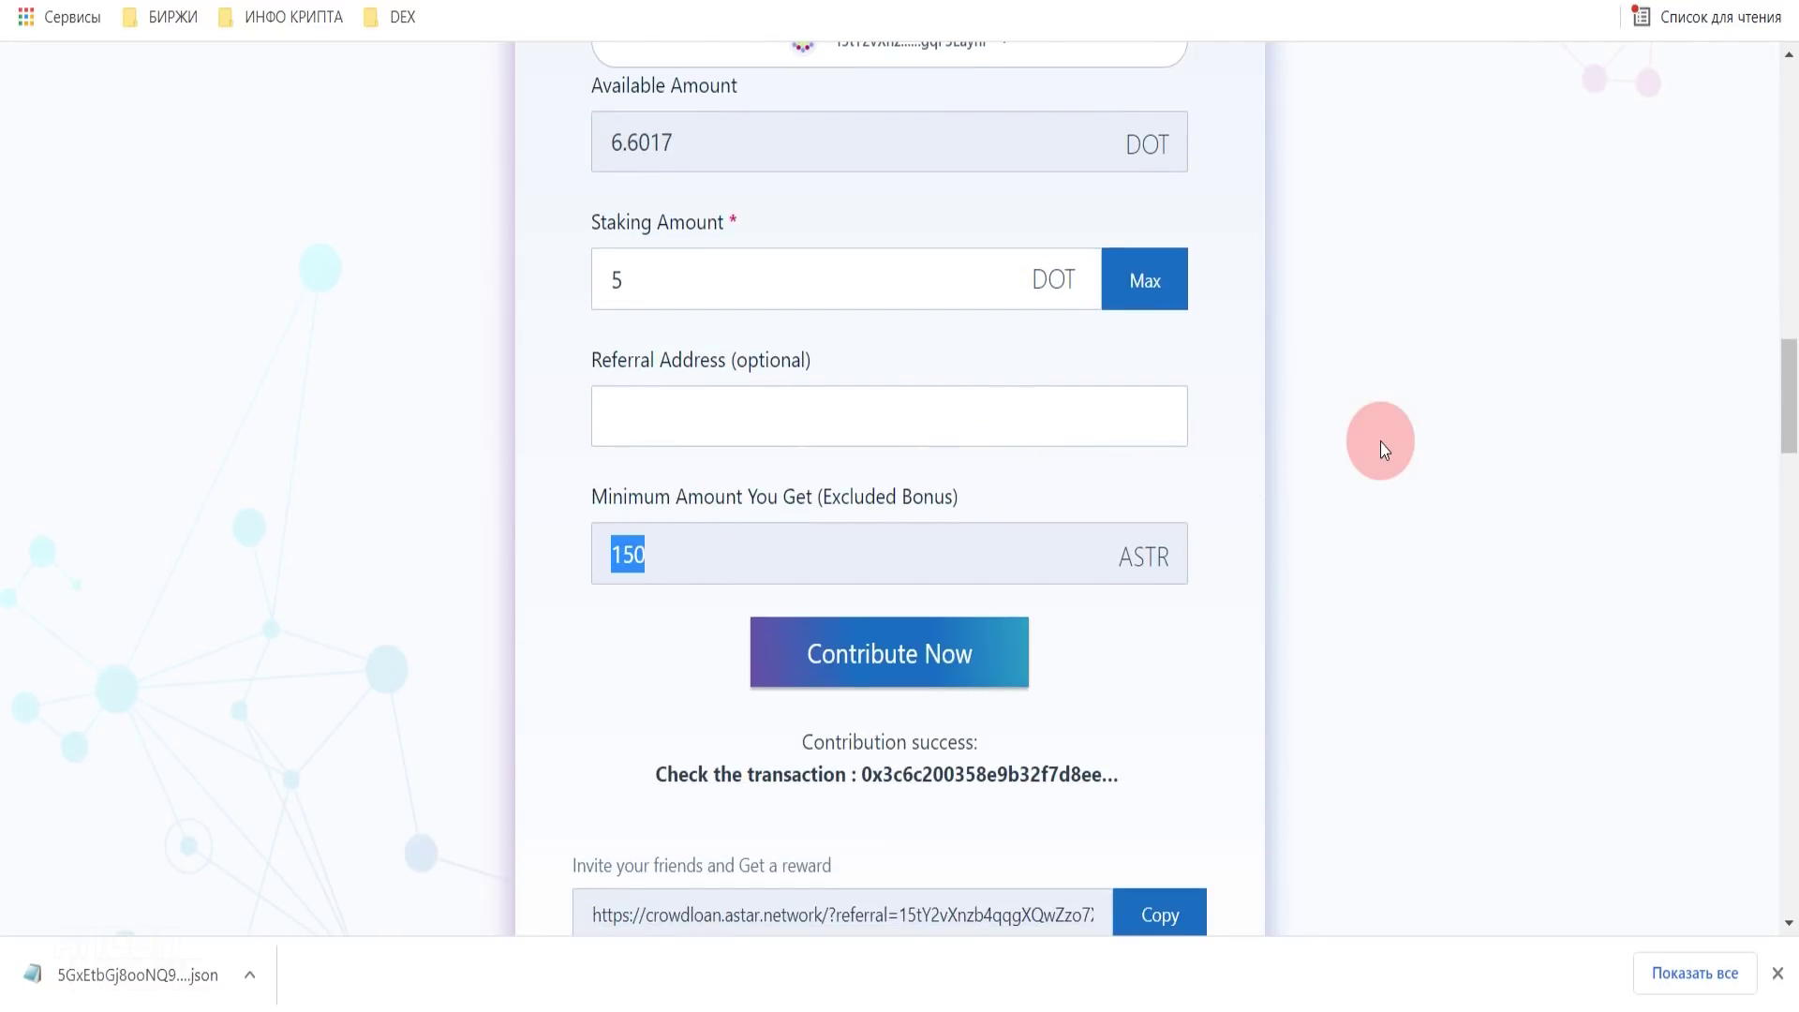
key("super+alt+d")
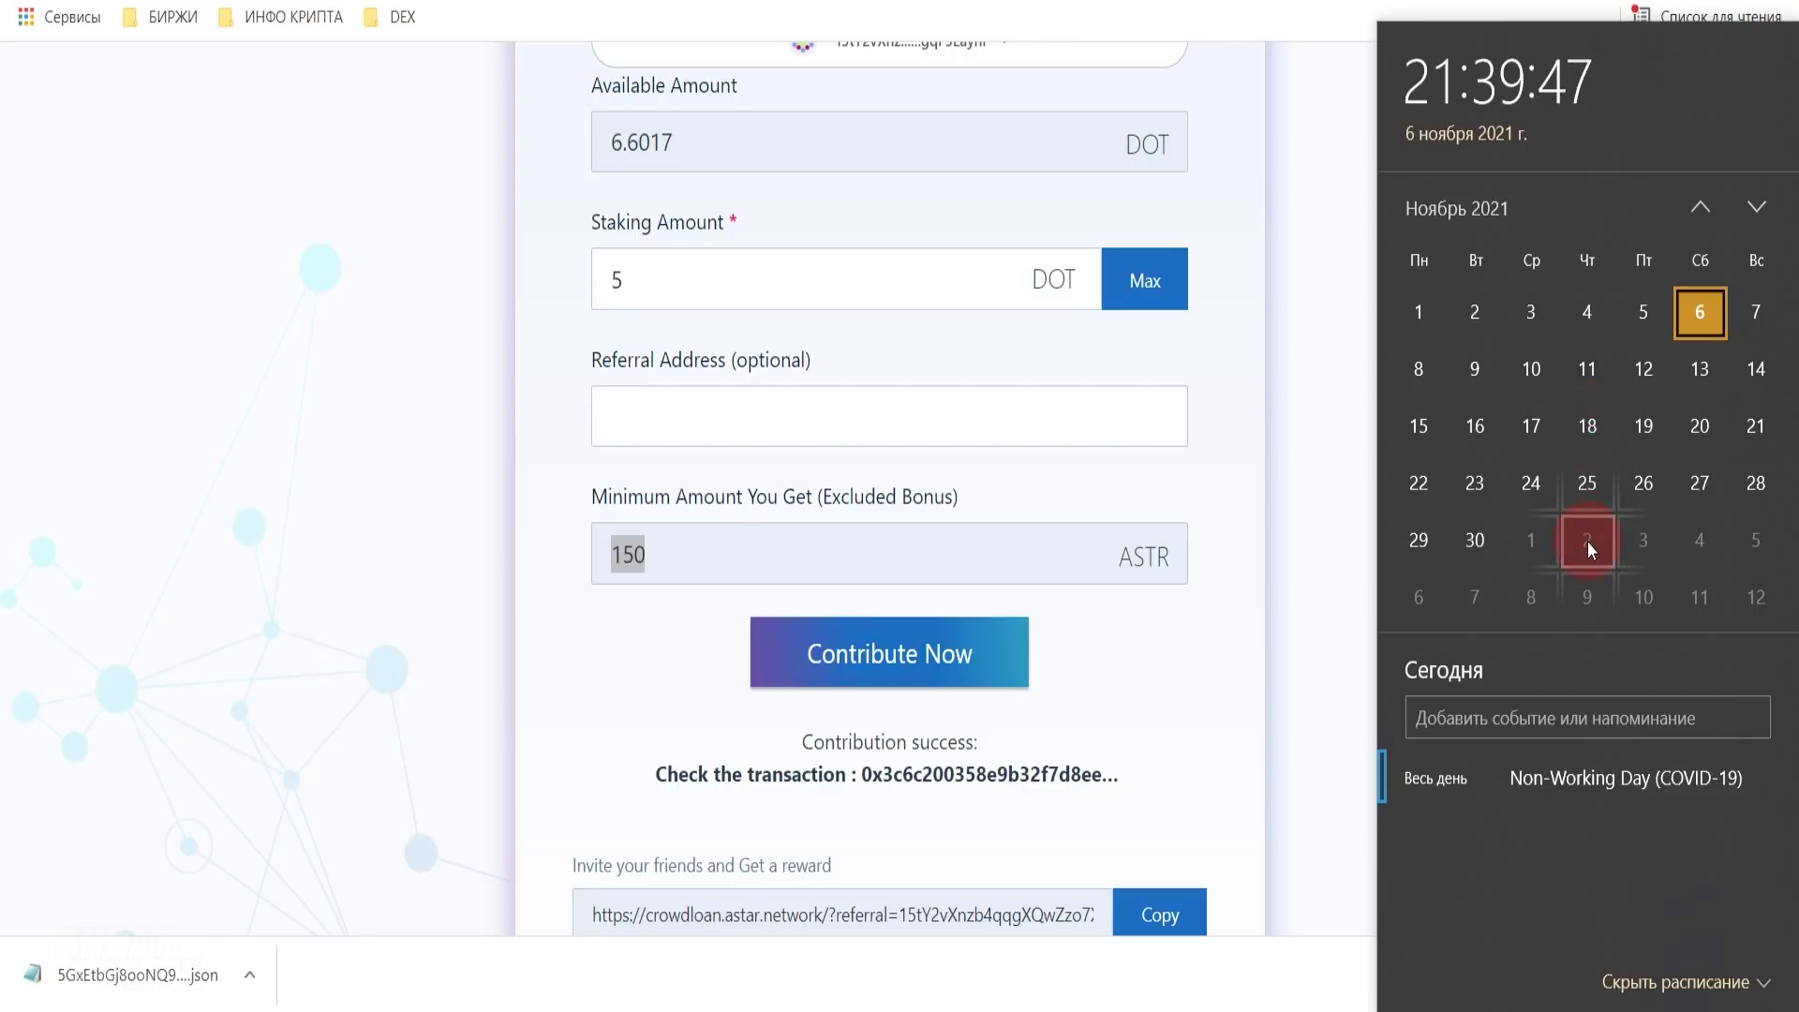
left_click(1330, 307)
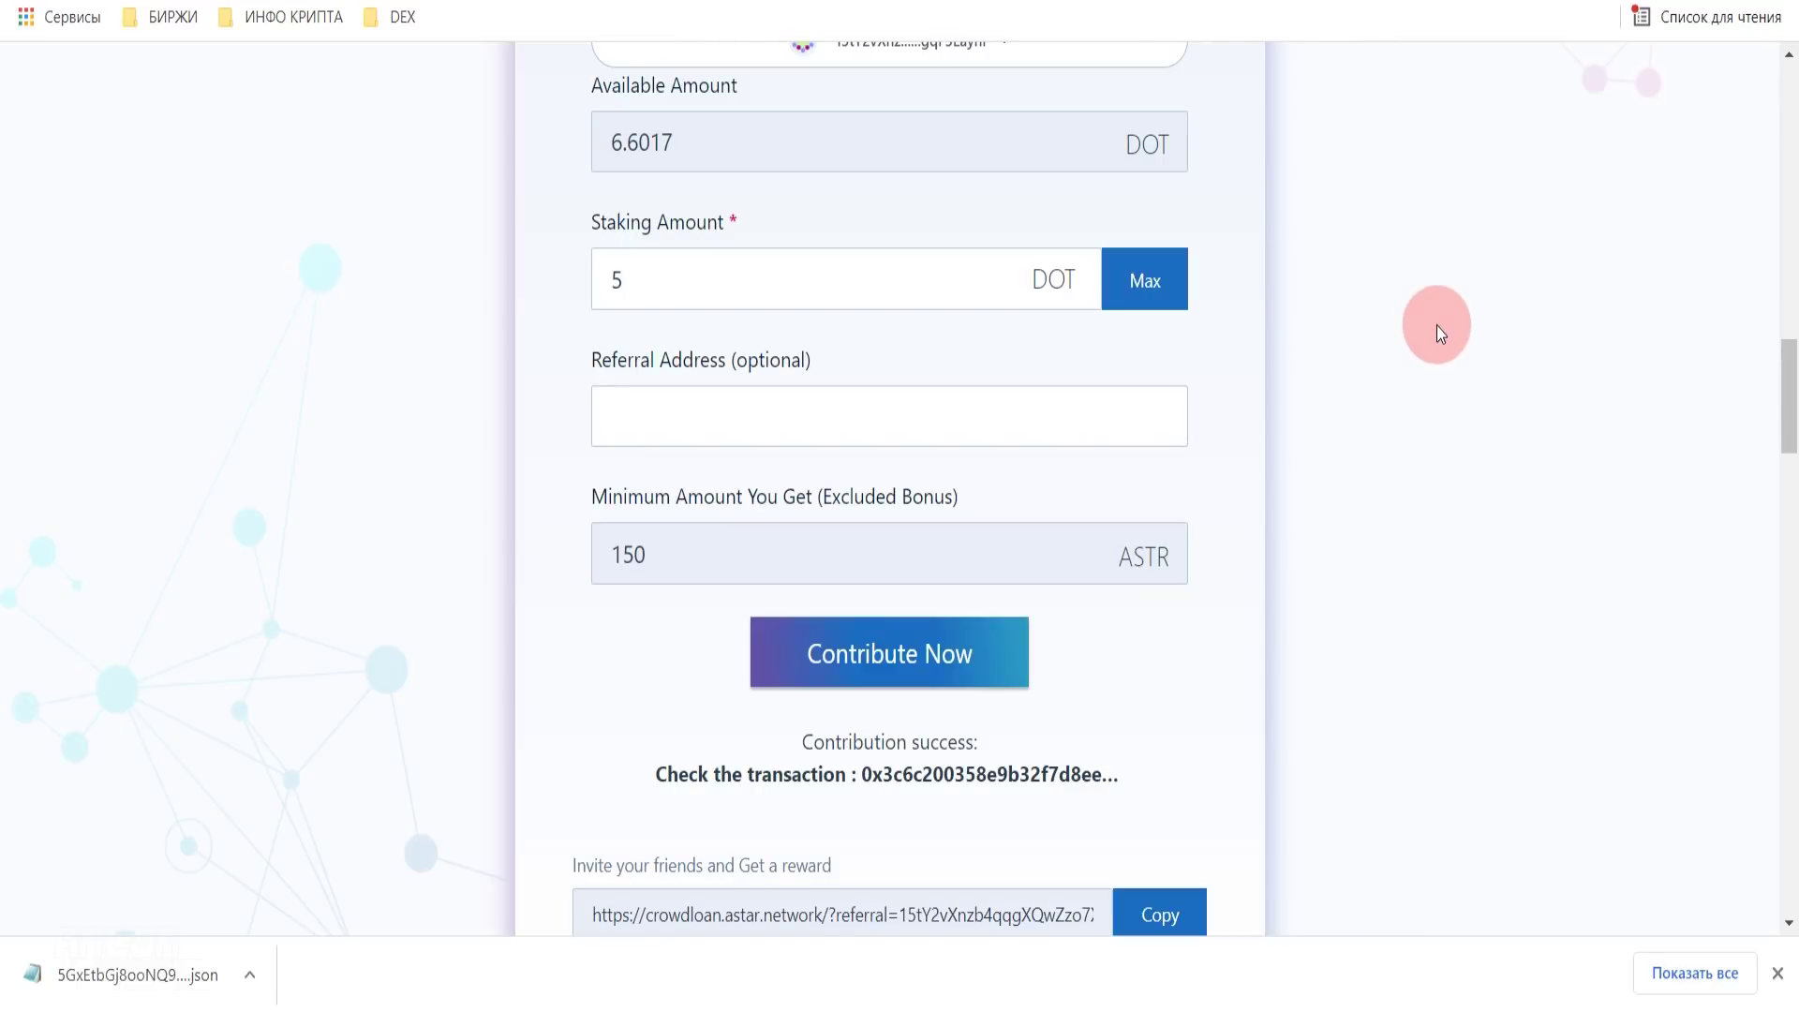
scroll(1436, 328, "up", 10)
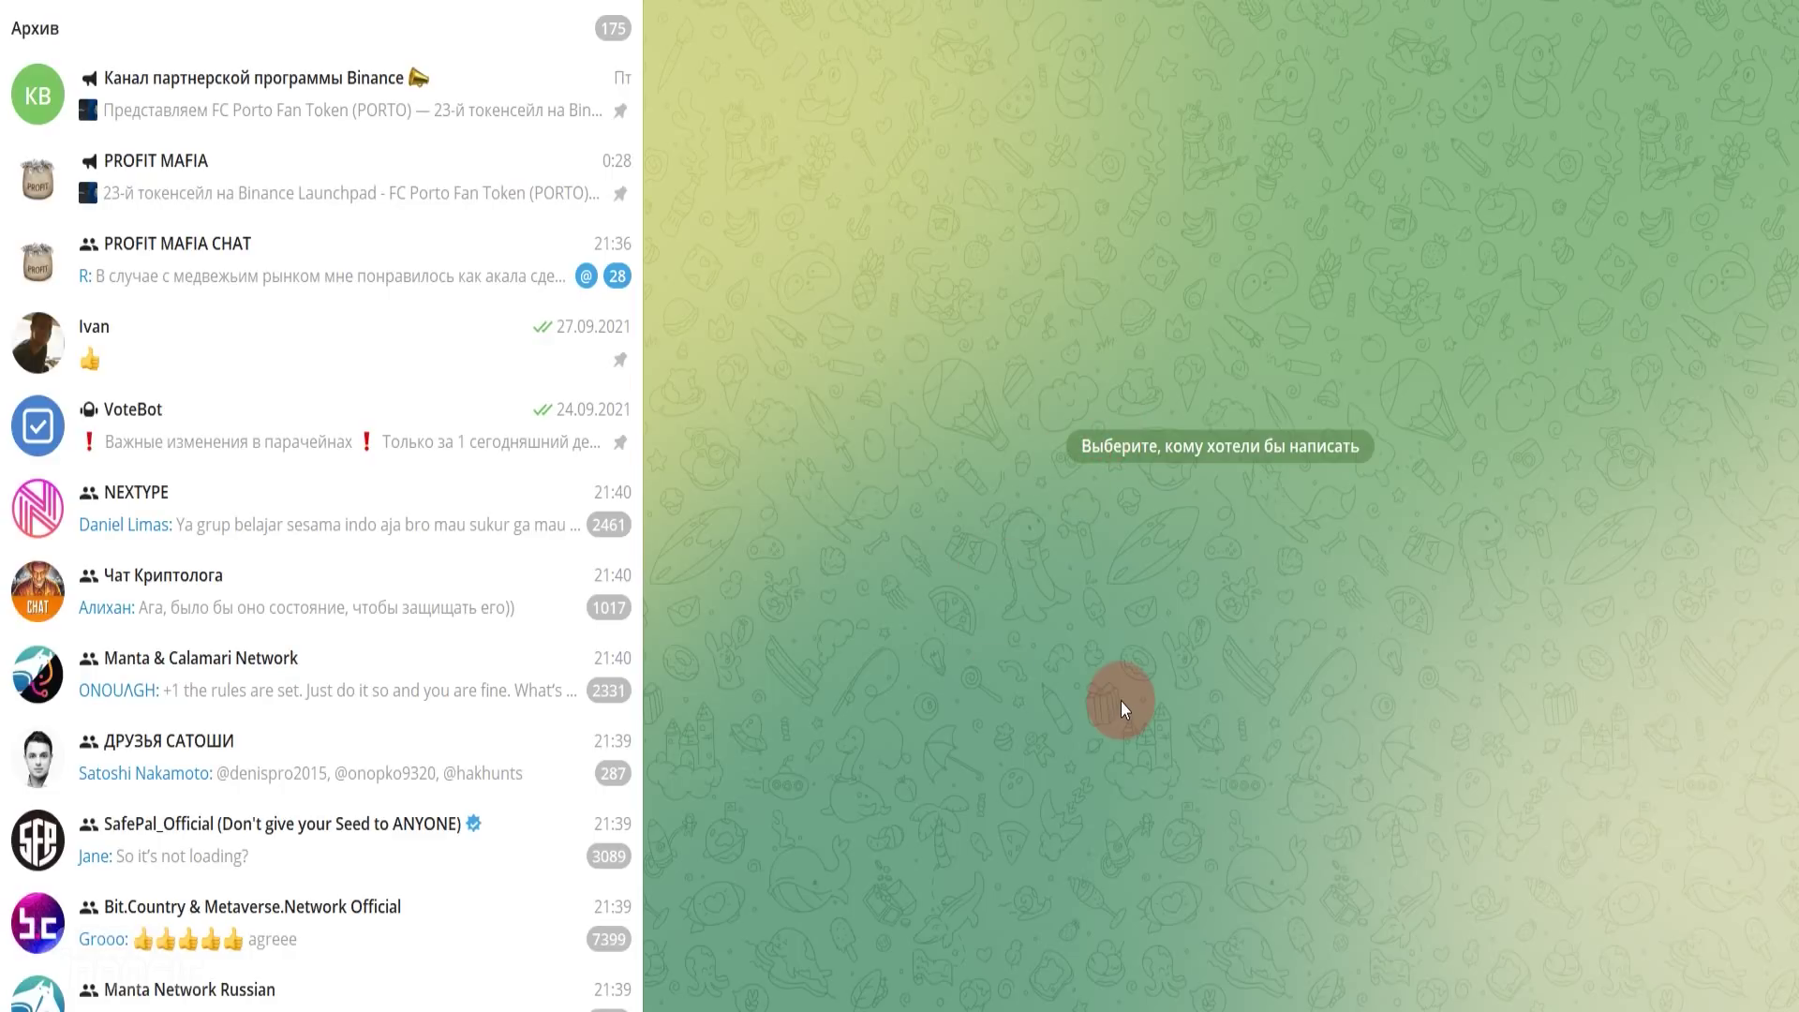
- Scroll back through the PROFIT MAFIA channel's earlier crowdloan posts, then close the system popup
left_click(212, 182)
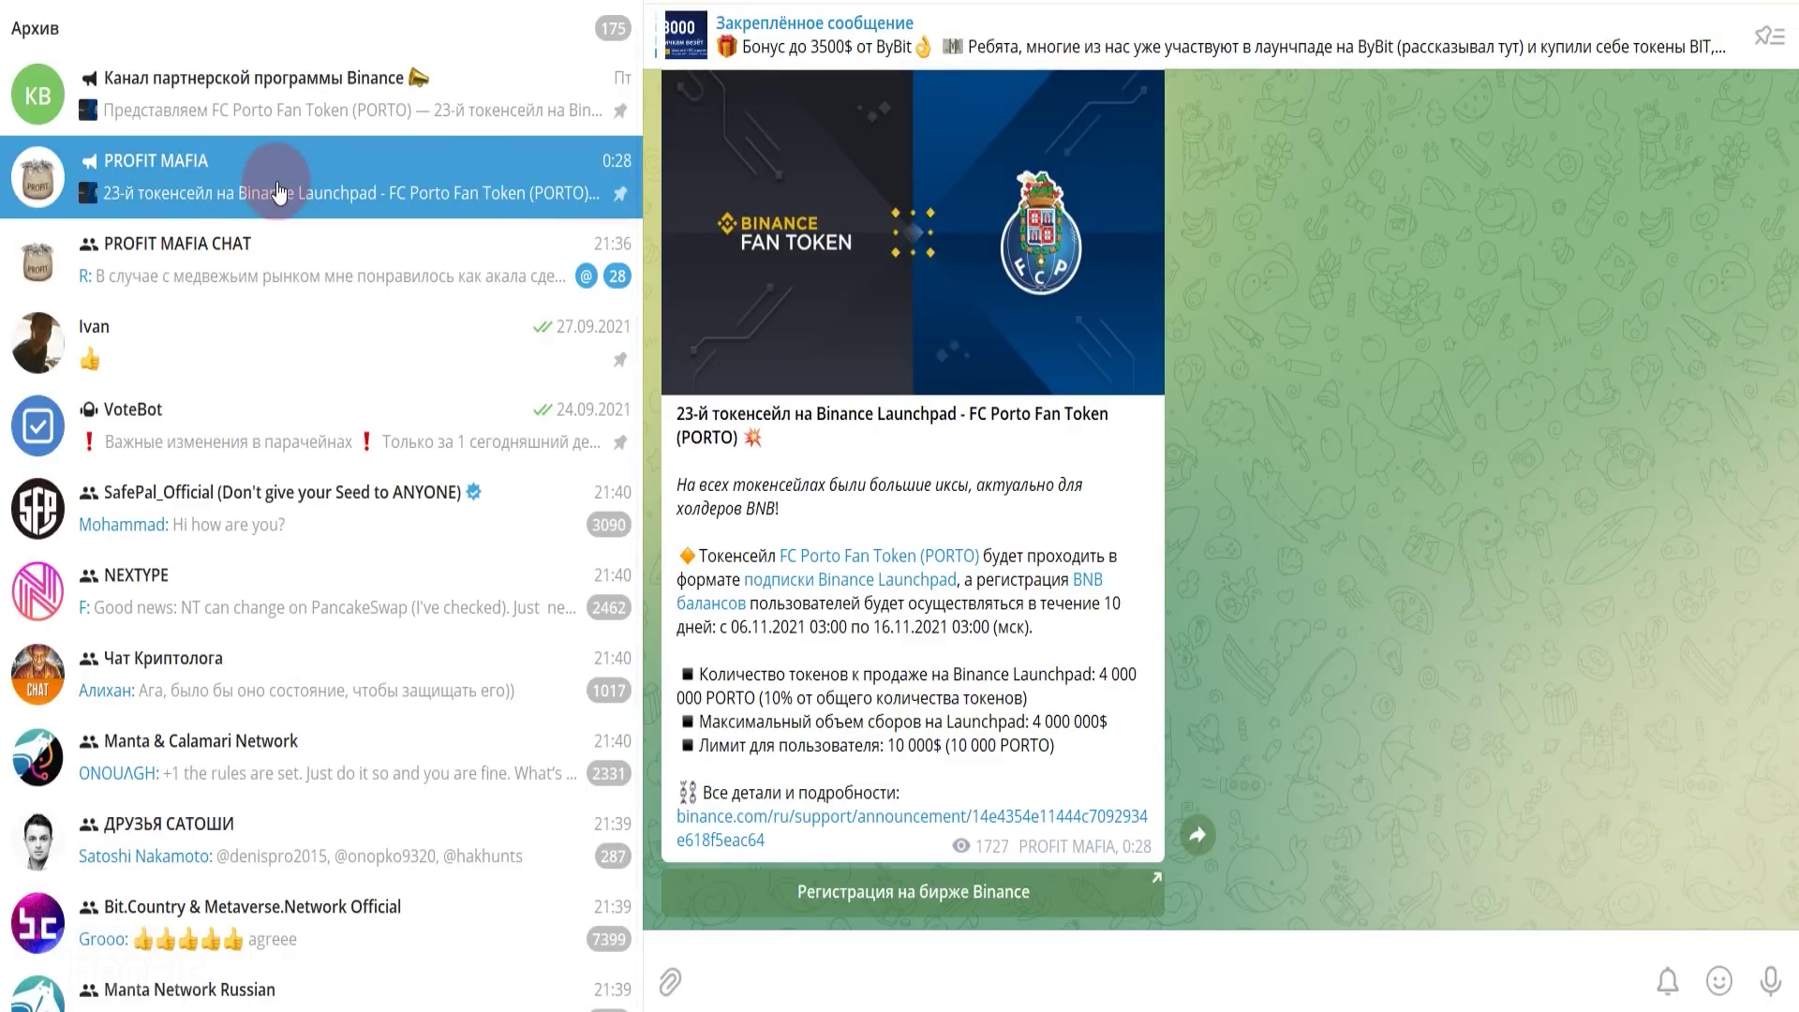
scroll(1073, 525, "up", 10)
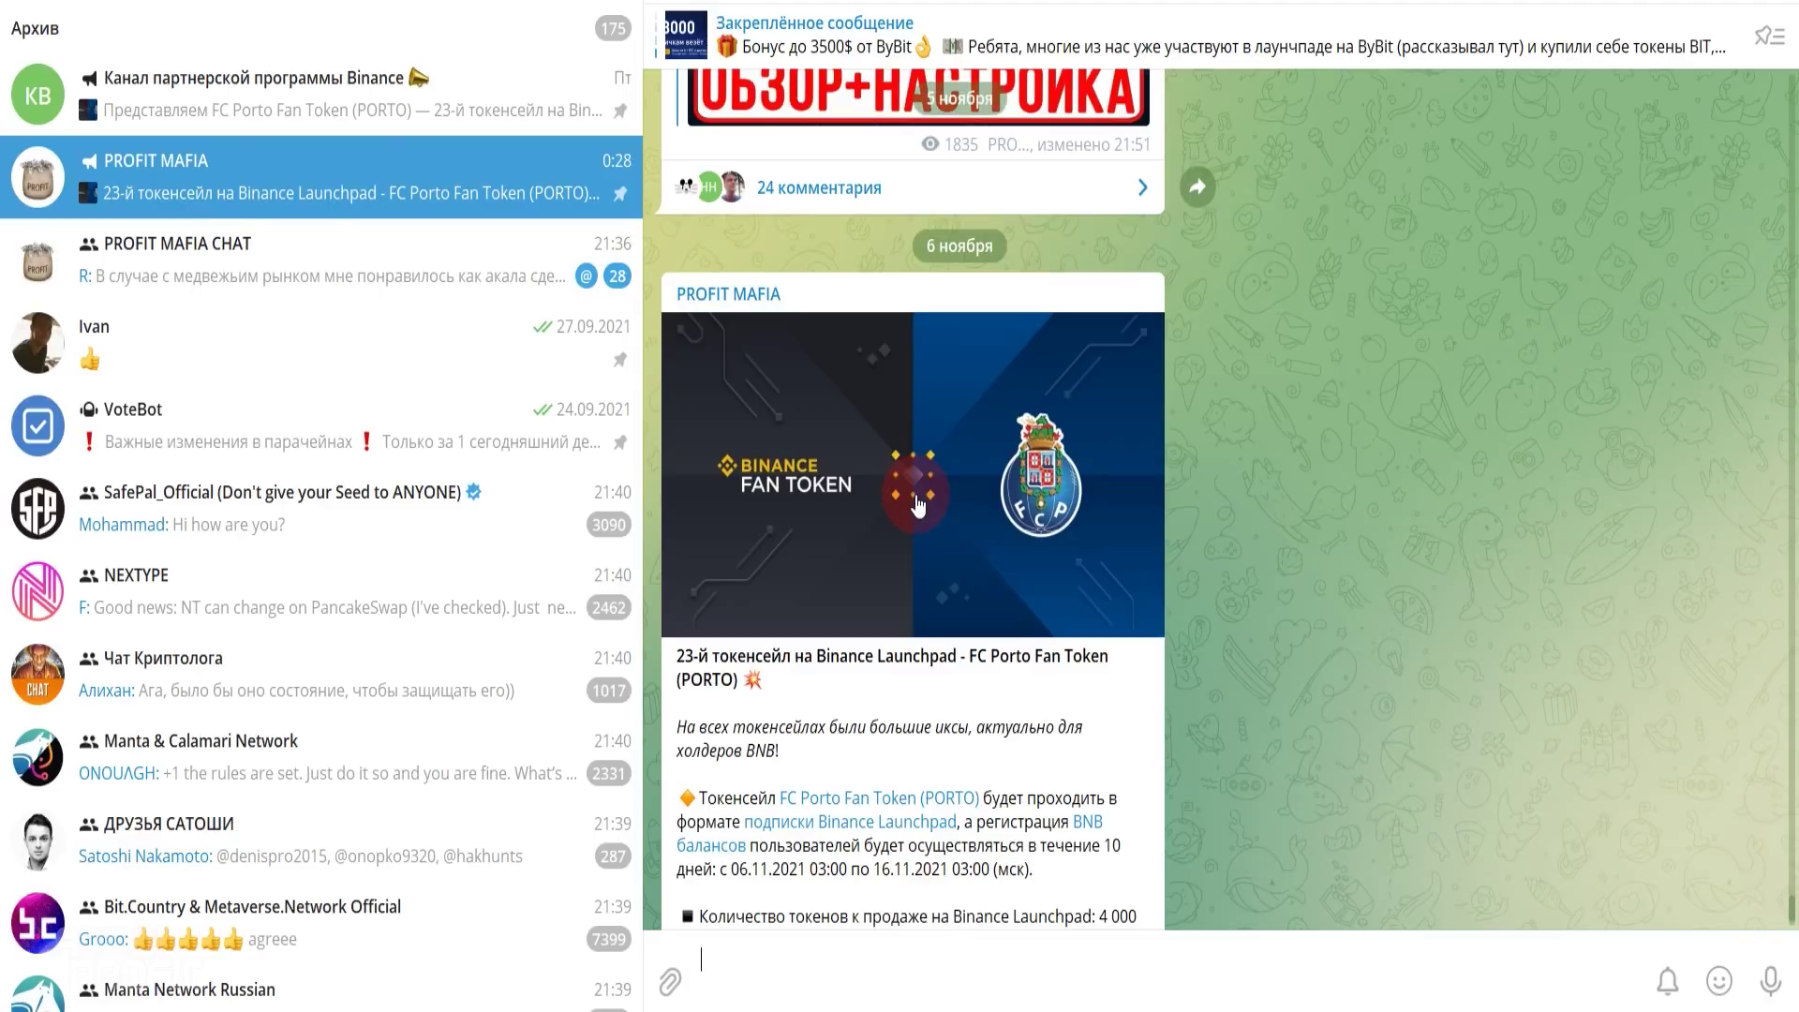
scroll(1073, 524, "up", 10)
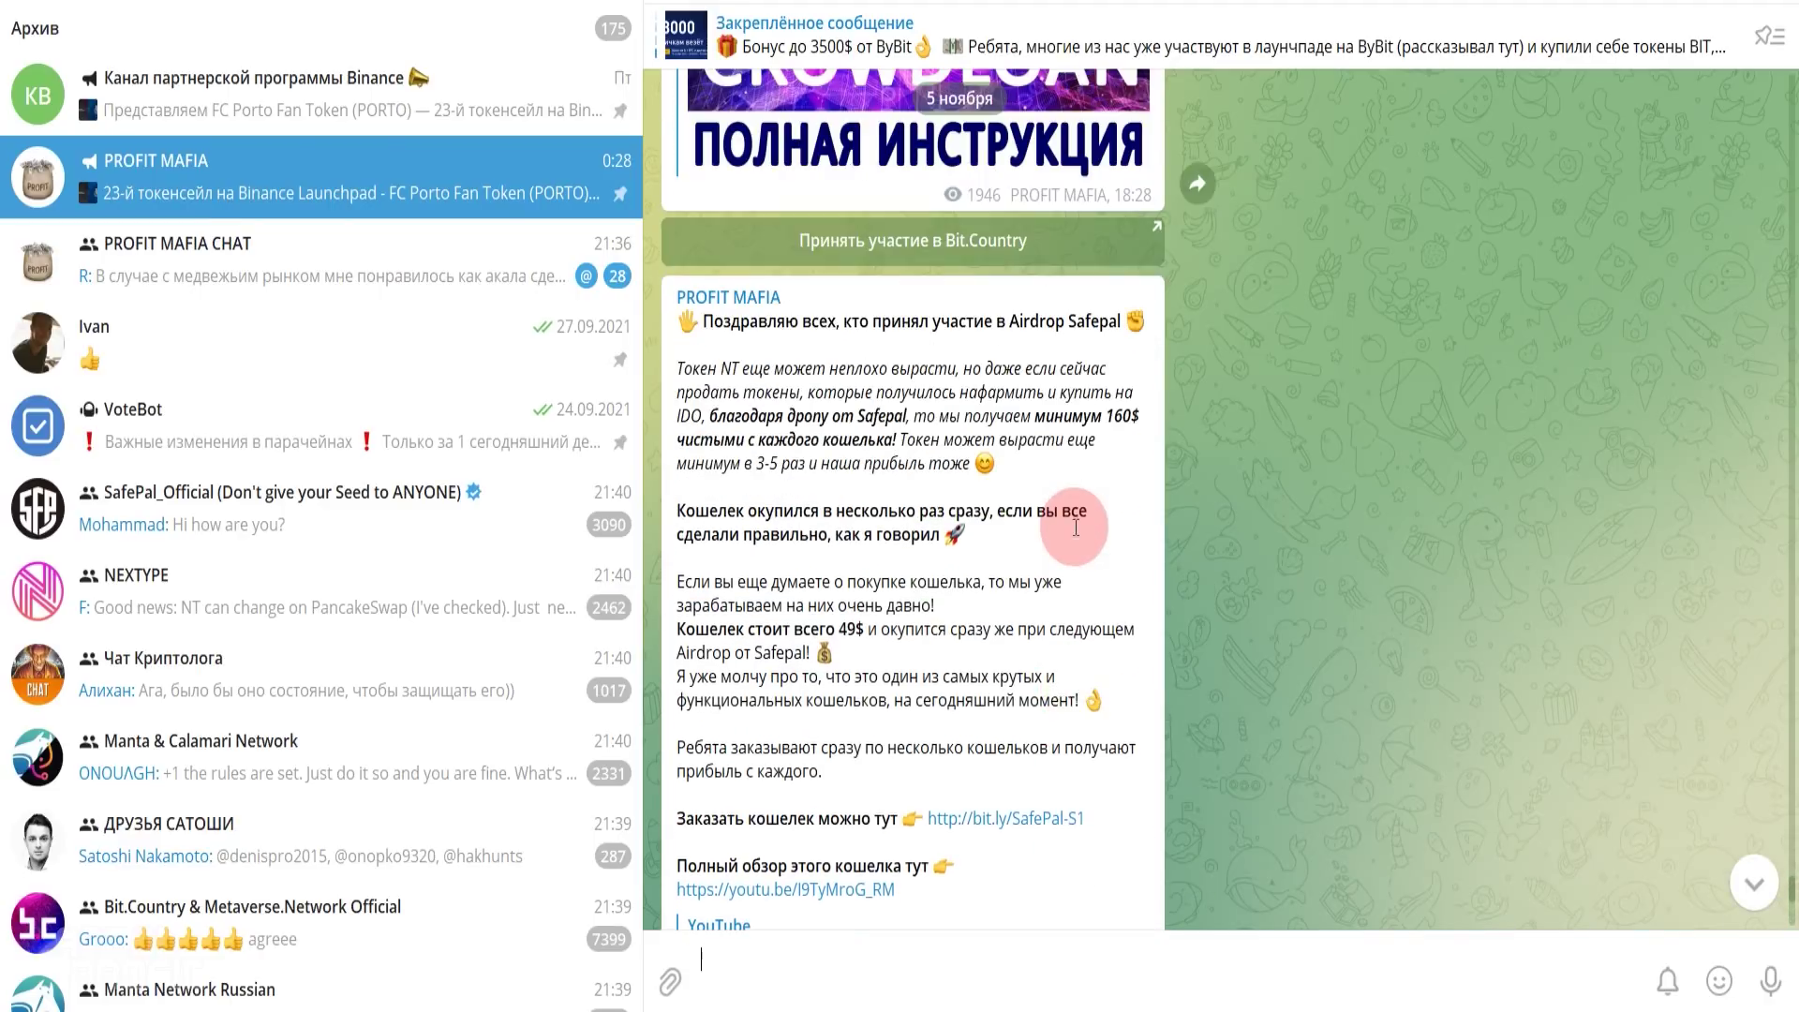
scroll(1067, 493, "up", 10)
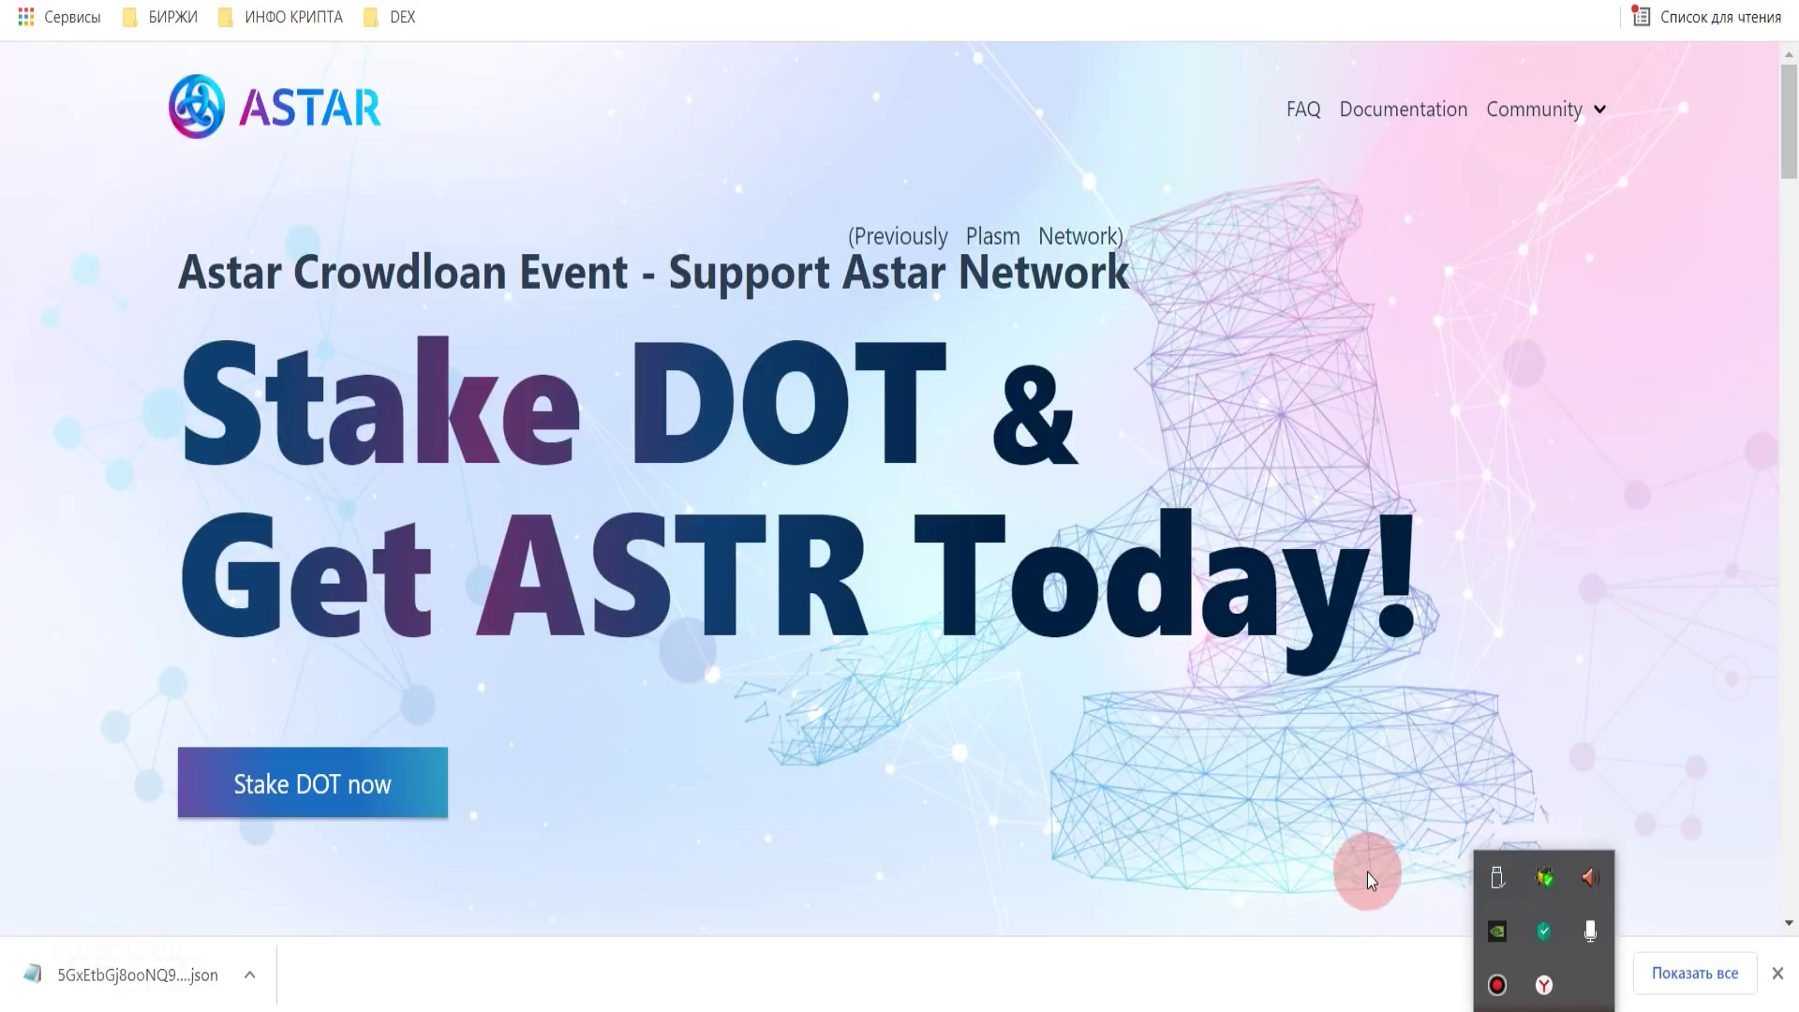
left_click(1120, 811)
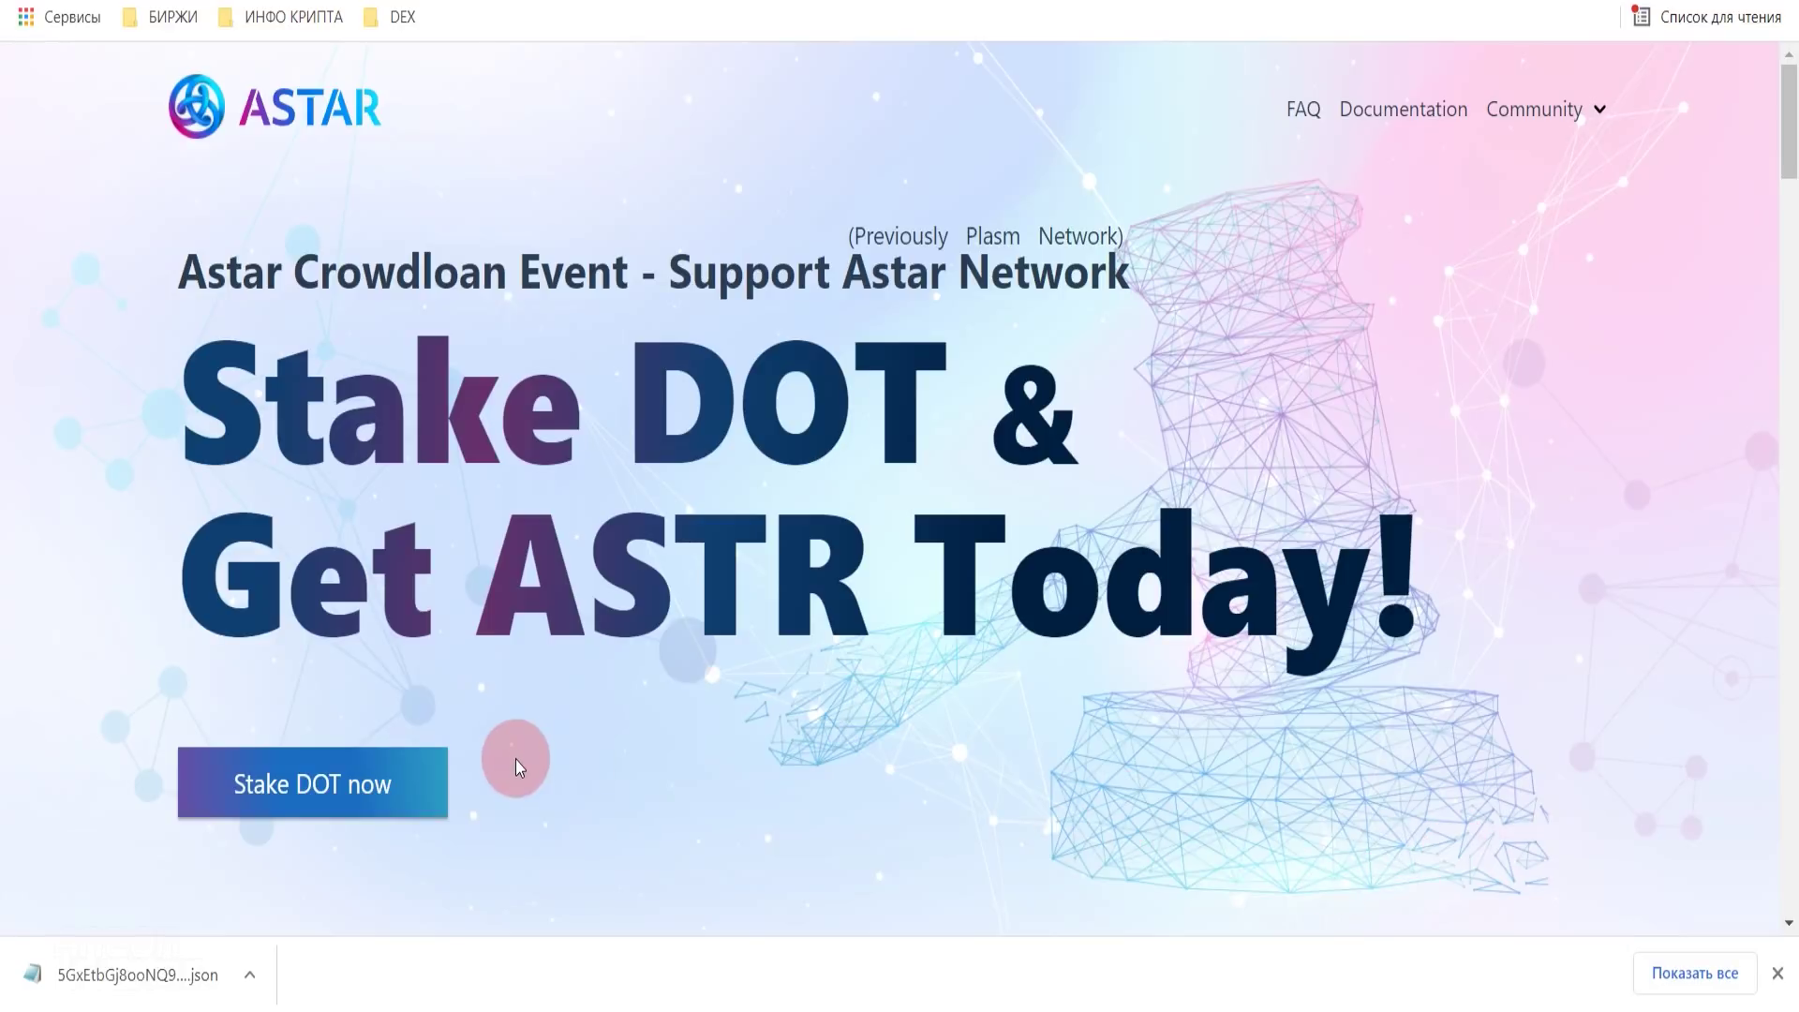